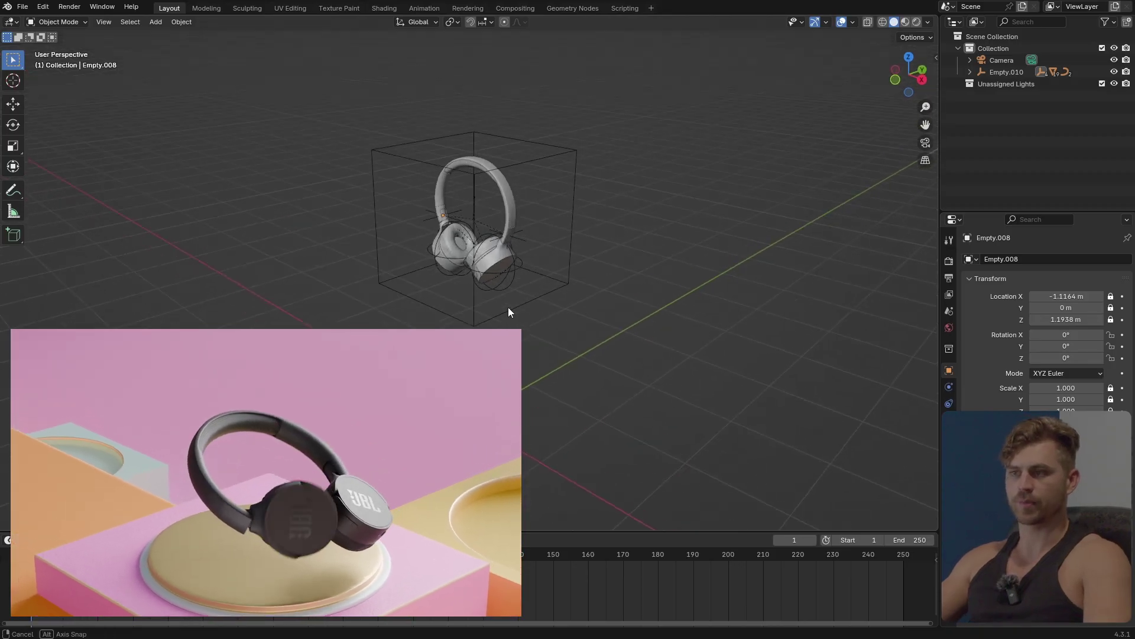
# Look through the camera and set its focal length to 80 mm
pyautogui.press('KP_0')
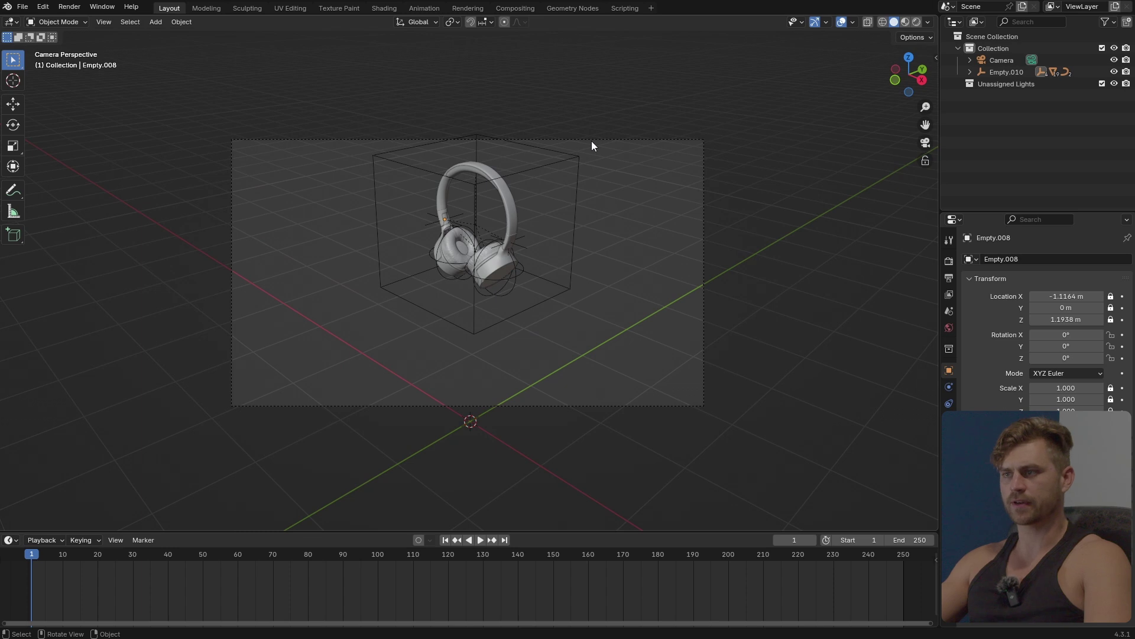
pyautogui.click(592, 142)
pyautogui.click(949, 420)
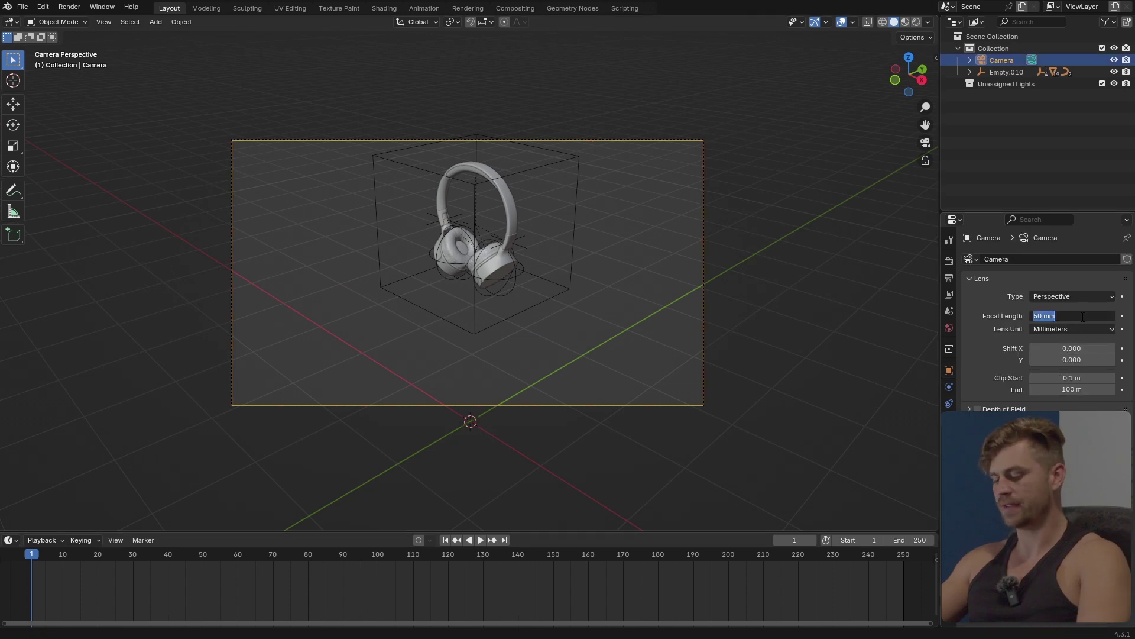
pyautogui.press('Return')
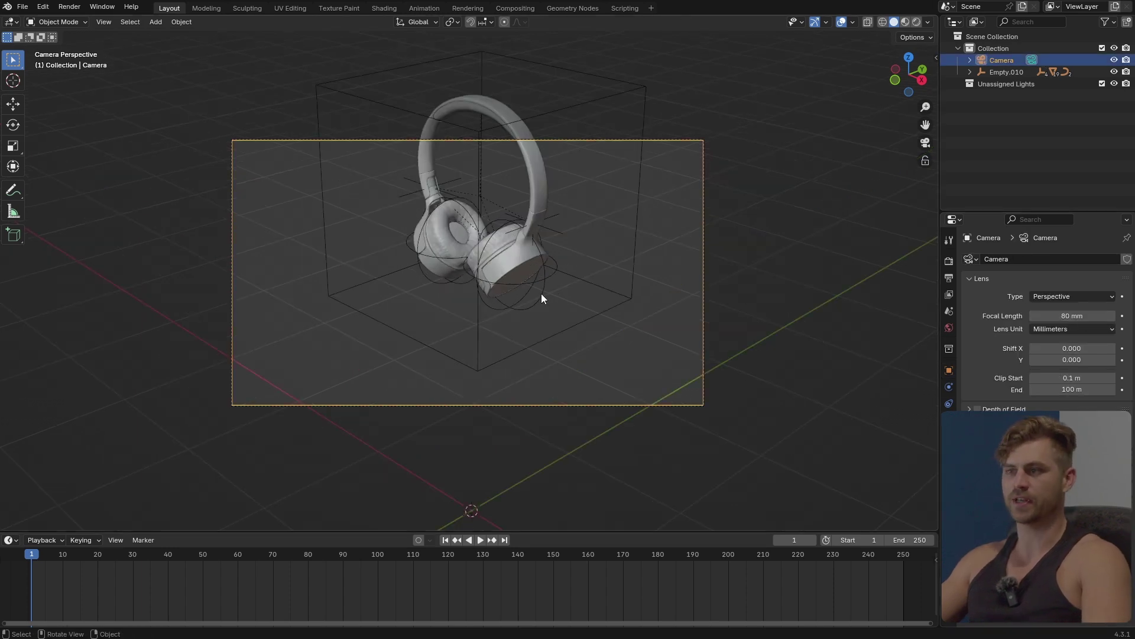
# Move the camera back along its local Z axis until the whole headphones fit inside the frame
pyautogui.press('g')
pyautogui.press('z')
pyautogui.press('z')
pyautogui.click(560, 444)
# Add a cube at the world origin beneath the headphones
pyautogui.hotkey('shift', 'a')
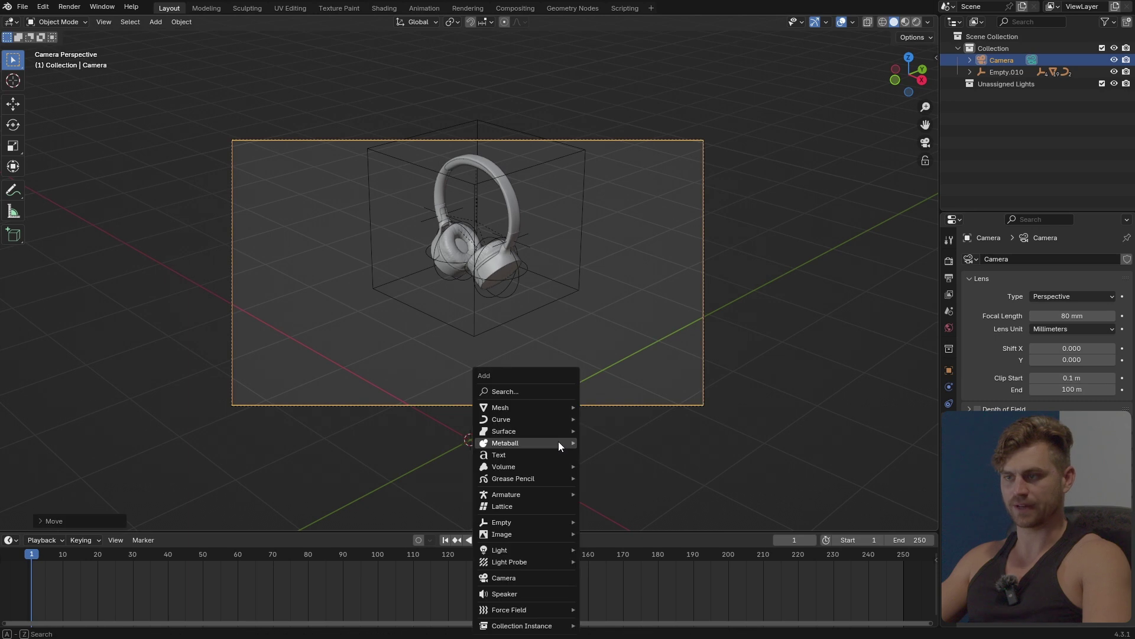
pyautogui.moveTo(550, 408)
pyautogui.click(654, 139)
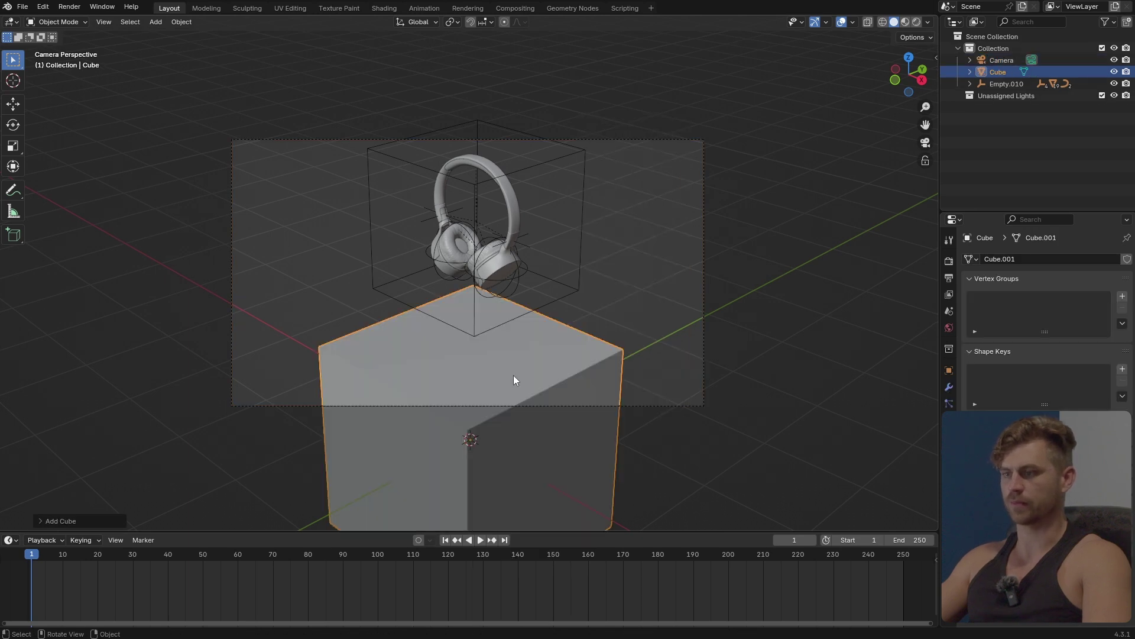
# Duplicate the cube toward negative X, clear of the original, and stretch the copy along Y into a long block
pyautogui.keyDown('shift'); pyautogui.moveTo(513, 377); pyautogui.dragTo(576, 345, button='middle'); pyautogui.keyUp('shift')
pyautogui.scroll(2, 448, 337)
pyautogui.hotkey('shift', 'd')
pyautogui.press('x')
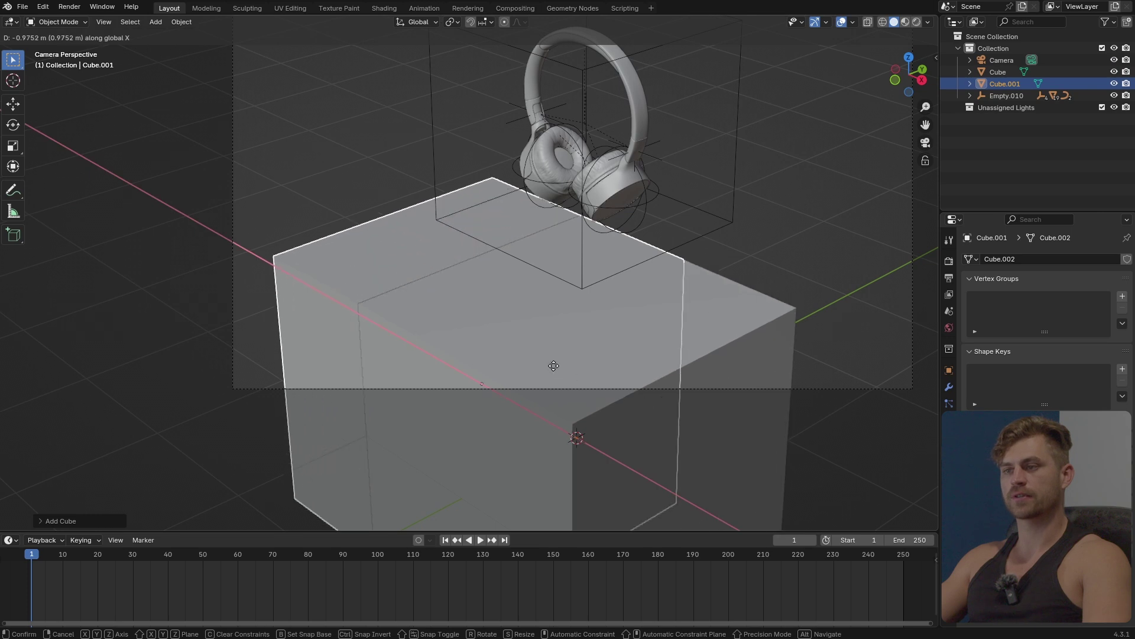
pyautogui.click(340, 424)
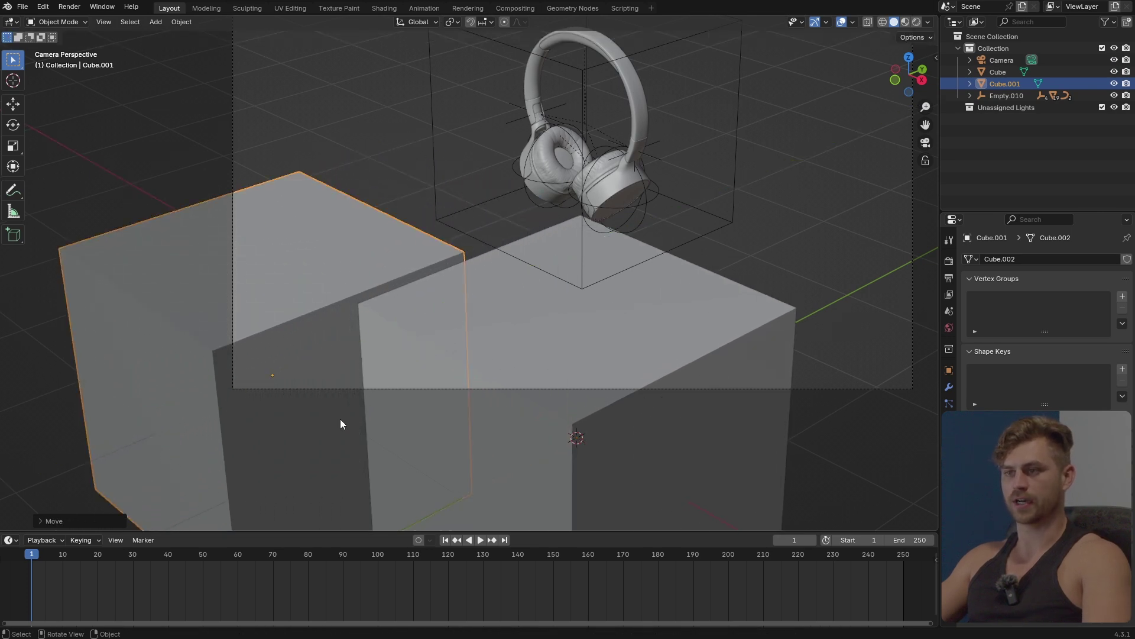
pyautogui.press('s')
pyautogui.press('y')
pyautogui.click(443, 23)
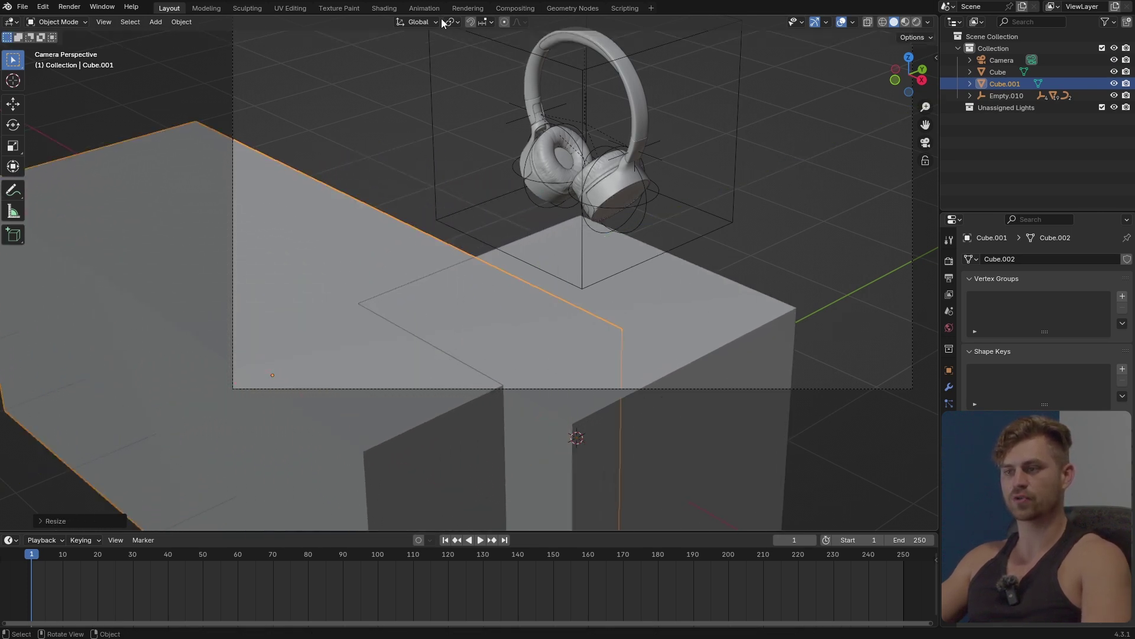
# Lower the long block below the centre cube's top and shift it about 0.5 m toward negative X
pyautogui.press('g')
pyautogui.click(432, 225)
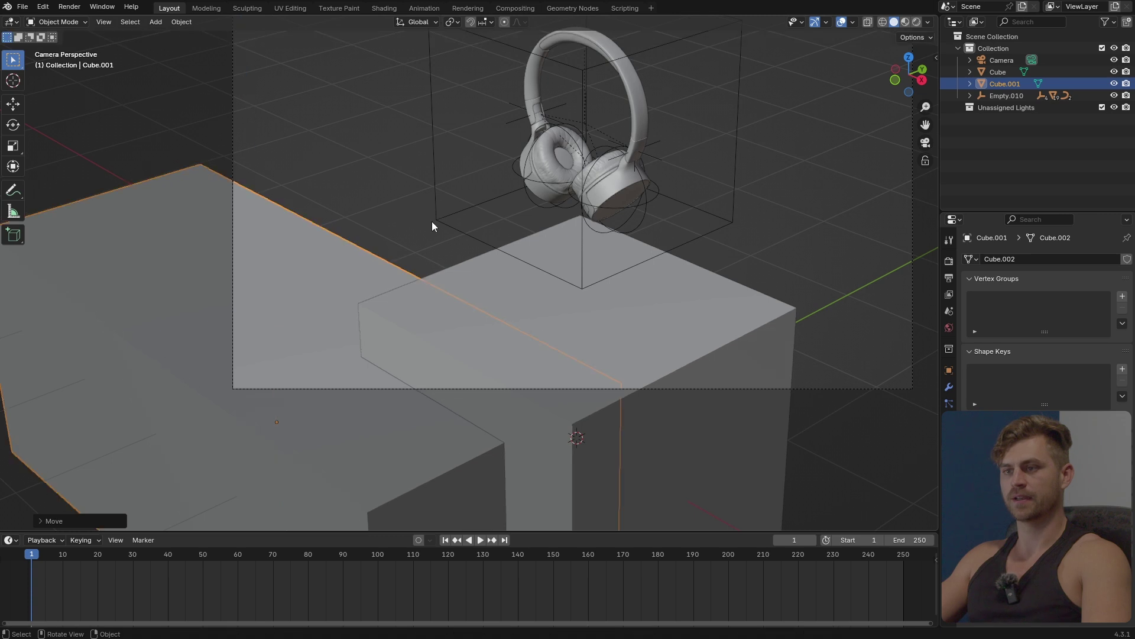
pyautogui.press('g')
pyautogui.press('y')
pyautogui.press('x')
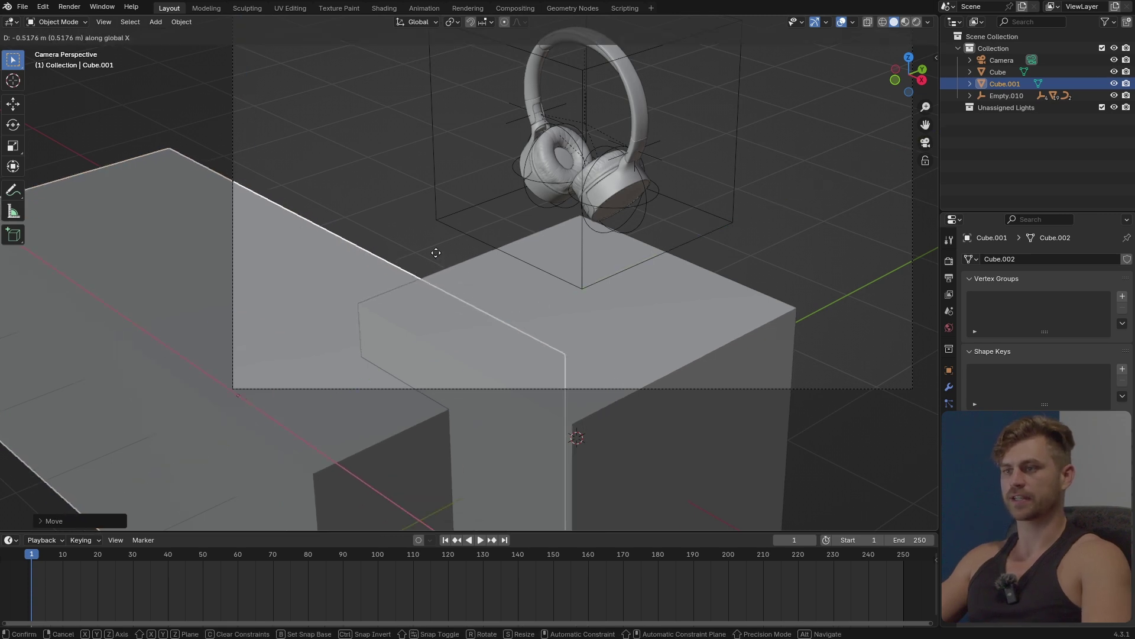
pyautogui.click(439, 259)
# Duplicate the centre cube toward negative X and scale the copy down to roughly two thirds
pyautogui.scroll(1, 619, 287)
pyautogui.scroll(-3, 700, 324)
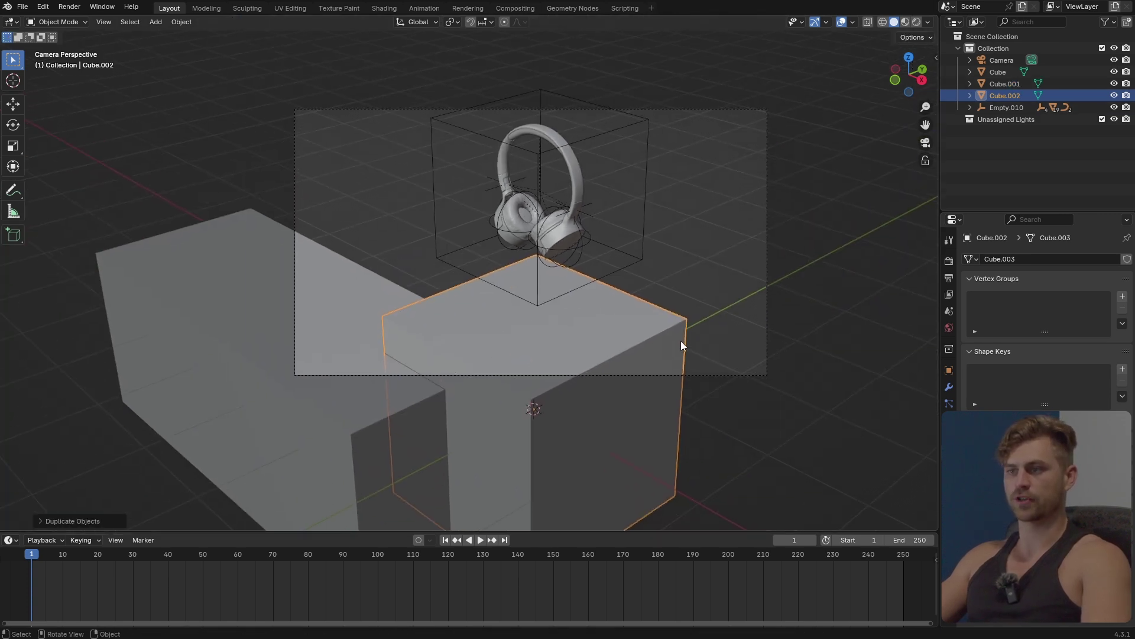
pyautogui.hotkey('shift', 'd')
pyautogui.press('x')
pyautogui.click(494, 296)
pyautogui.press('s')
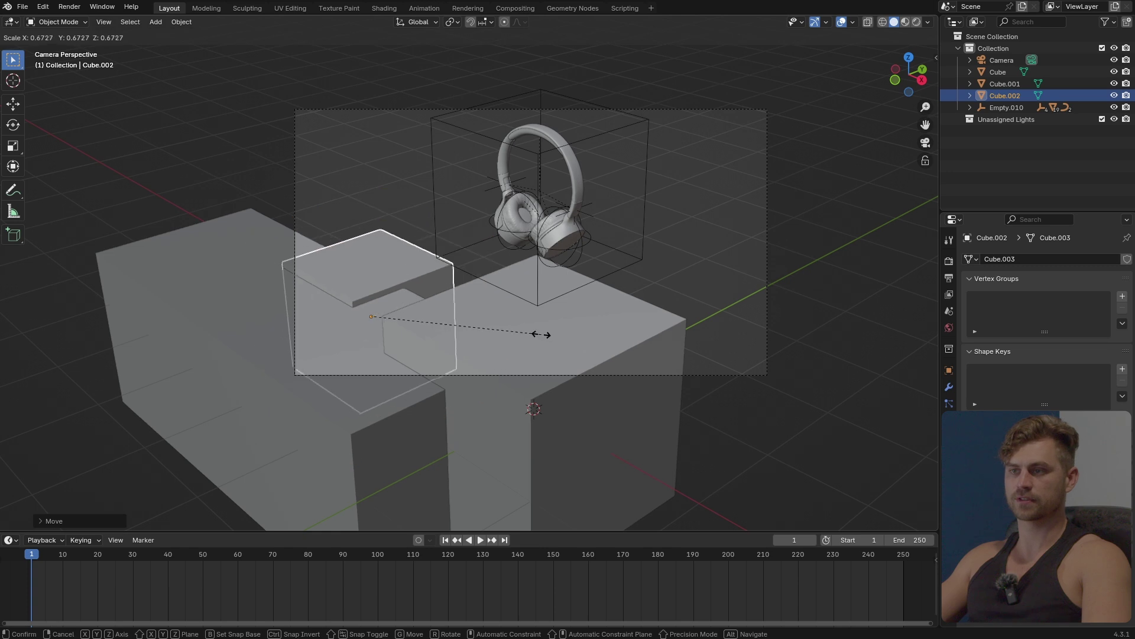
pyautogui.press('y')
pyautogui.click(542, 325)
# Move the small cube farther back along X, adjust its height, and enlarge it by a factor of about 1.16
pyautogui.press('g')
pyautogui.press('x')
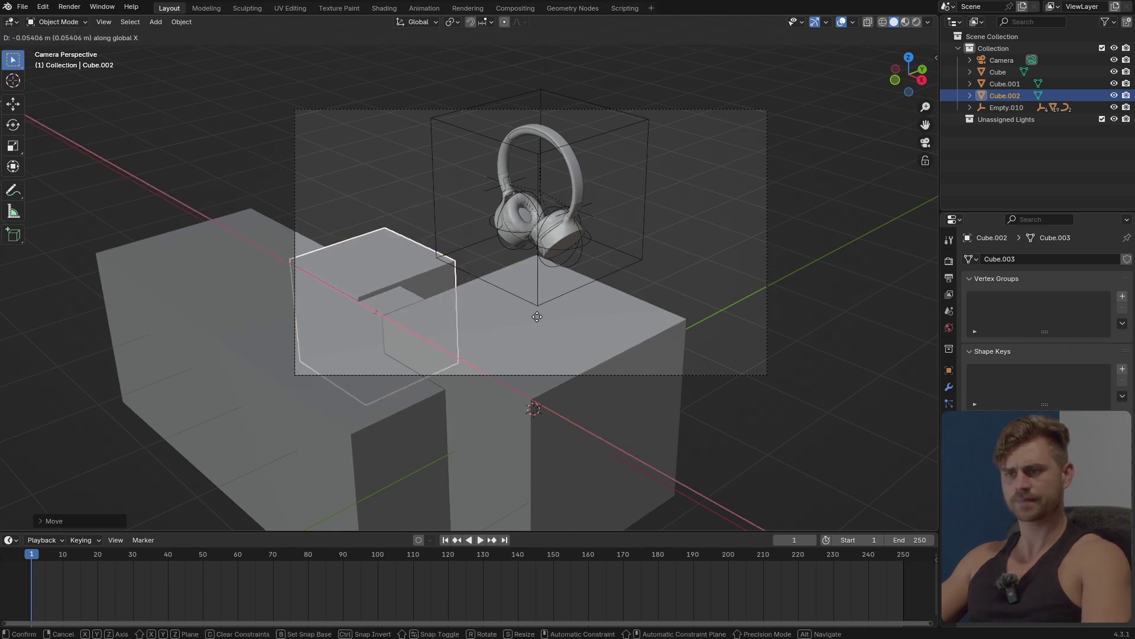
pyautogui.click(493, 301)
pyautogui.press('g')
pyautogui.press('z')
pyautogui.click(501, 319)
pyautogui.press('s')
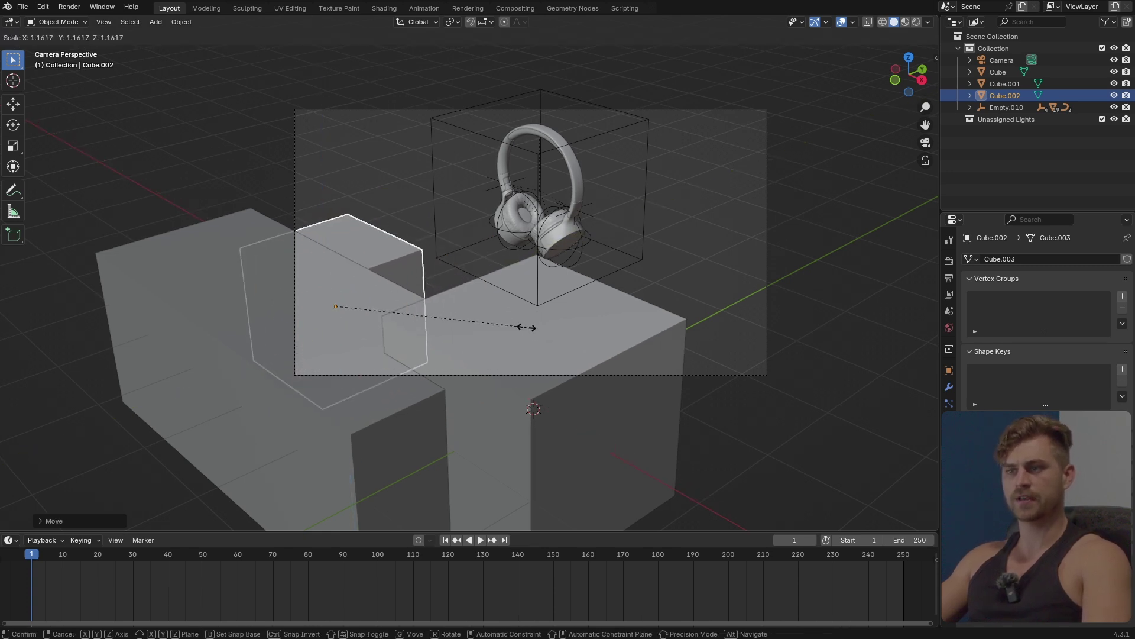
pyautogui.click(526, 327)
# Duplicate the centre cube along positive Y so the copy extends beyond its far side
pyautogui.scroll(2, 378, 279)
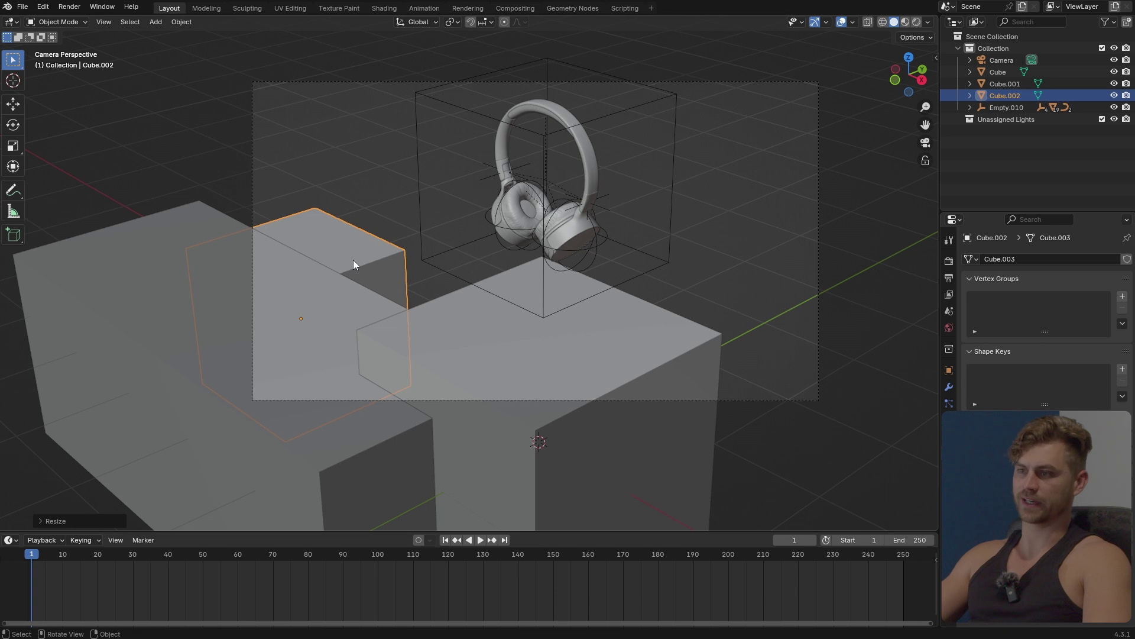
pyautogui.keyDown('shift'); pyautogui.moveTo(375, 262); pyautogui.dragTo(305, 269, button='middle'); pyautogui.keyUp('shift')
pyautogui.scroll(1, 305, 269)
pyautogui.click(547, 330)
pyautogui.hotkey('shift', 'd')
pyautogui.press('y')
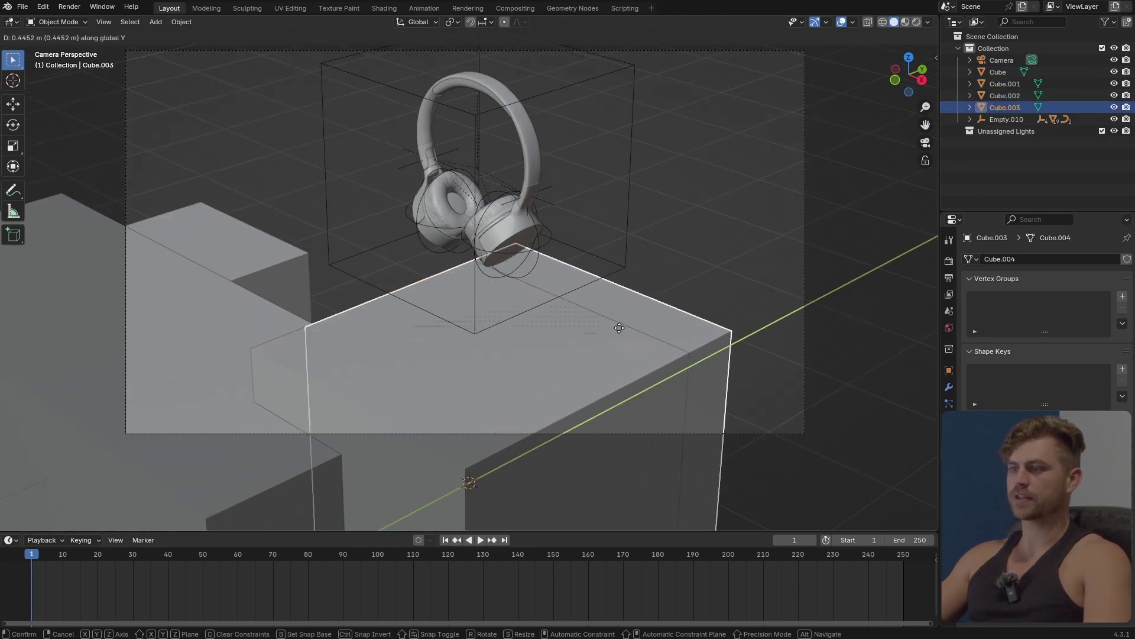
pyautogui.click(782, 307)
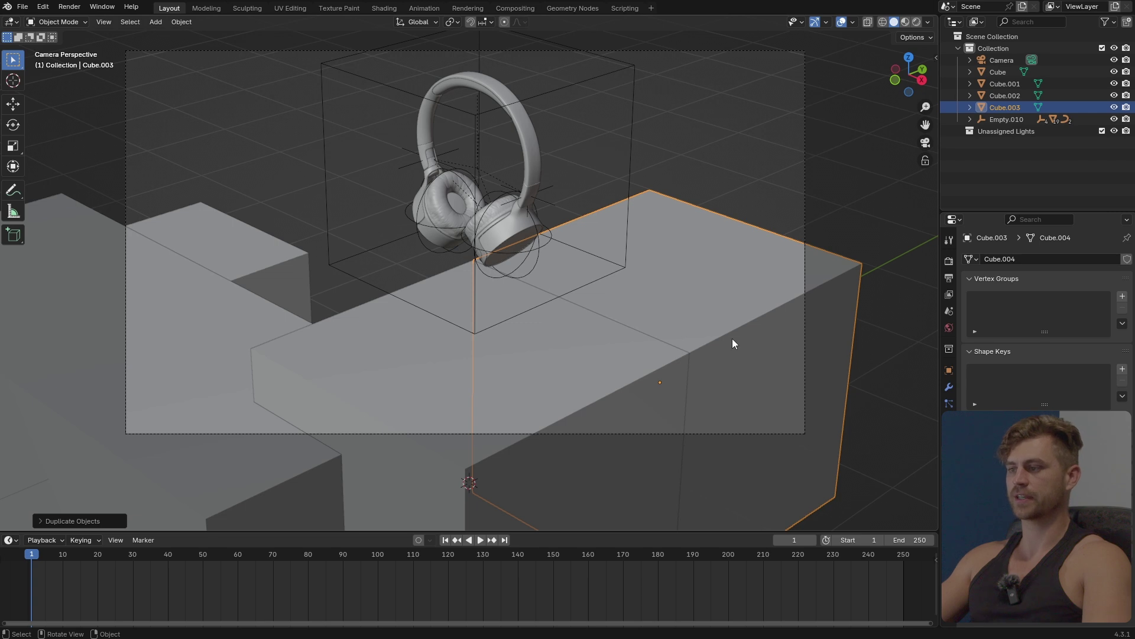
# Lower the Y-side cube below the centre cube's top and shift it horizontally to separate it from the centre cube
pyautogui.press('g')
pyautogui.press('z')
pyautogui.click(750, 391)
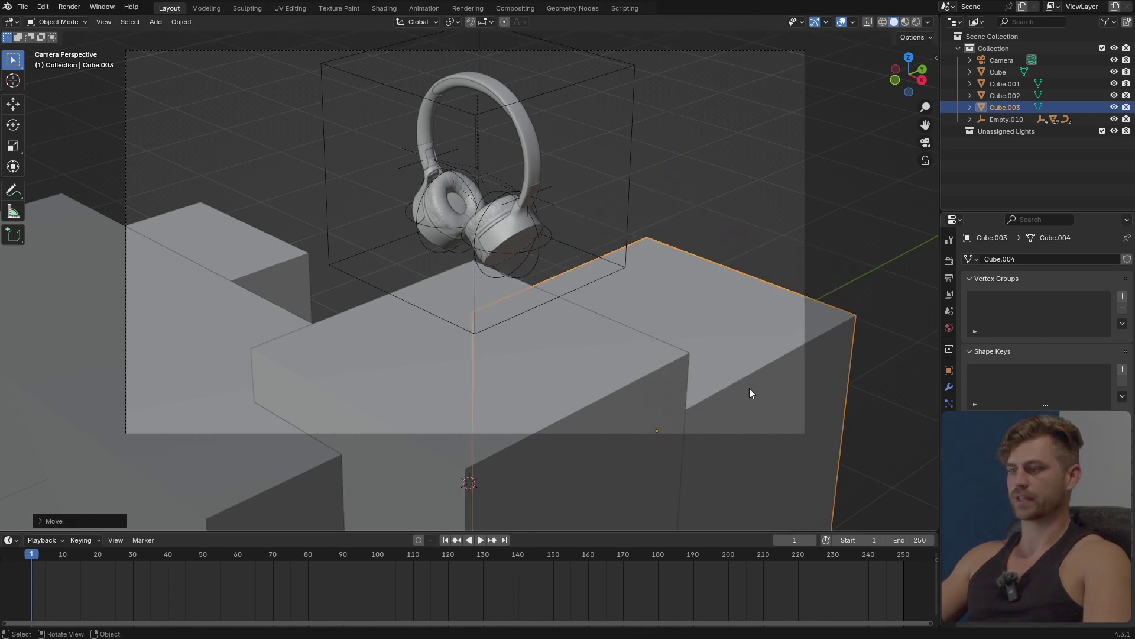
pyautogui.press('g')
pyautogui.press('y')
pyautogui.press('x')
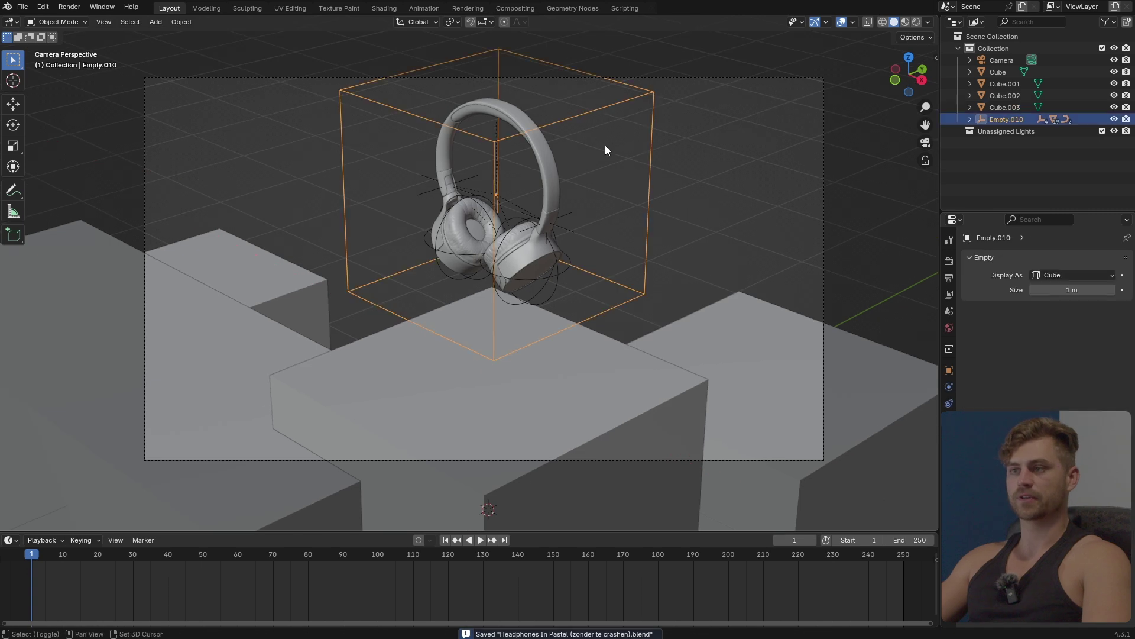
# Go to frame 72 and rotate the headphones' parent empty about the global Z axis
pyautogui.click(280, 555)
pyautogui.press('r')
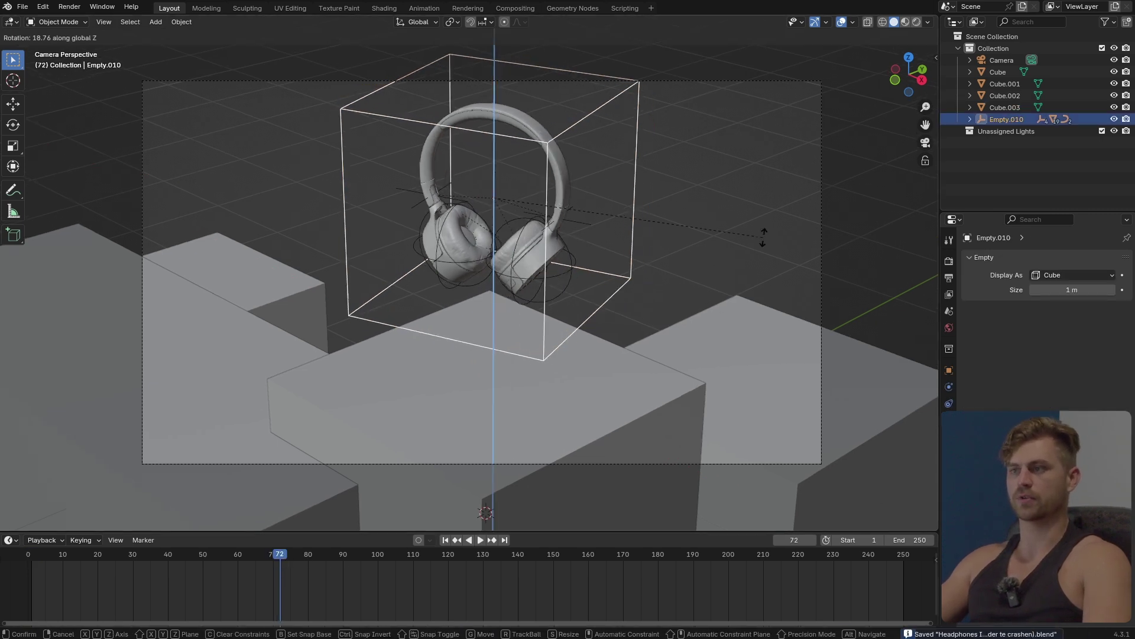
pyautogui.click(775, 144)
# Tilt the headphones' parent empty about its local X axis and turn it further about Z
pyautogui.press('r')
pyautogui.press('x')
pyautogui.press('x')
pyautogui.click(733, 331)
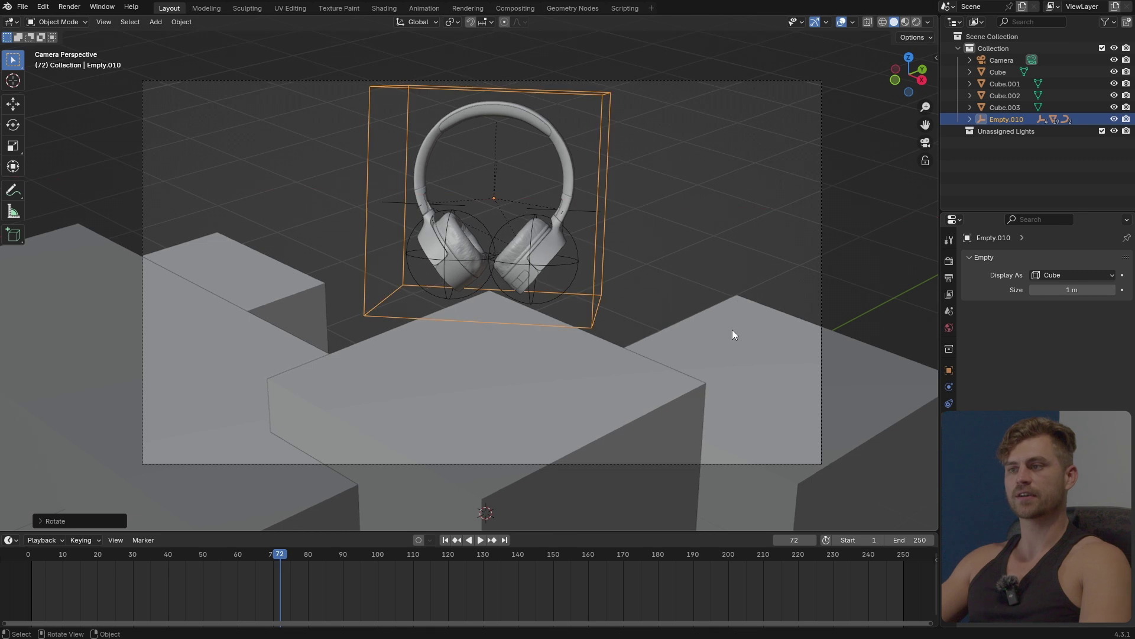
pyautogui.press('r')
pyautogui.press('z')
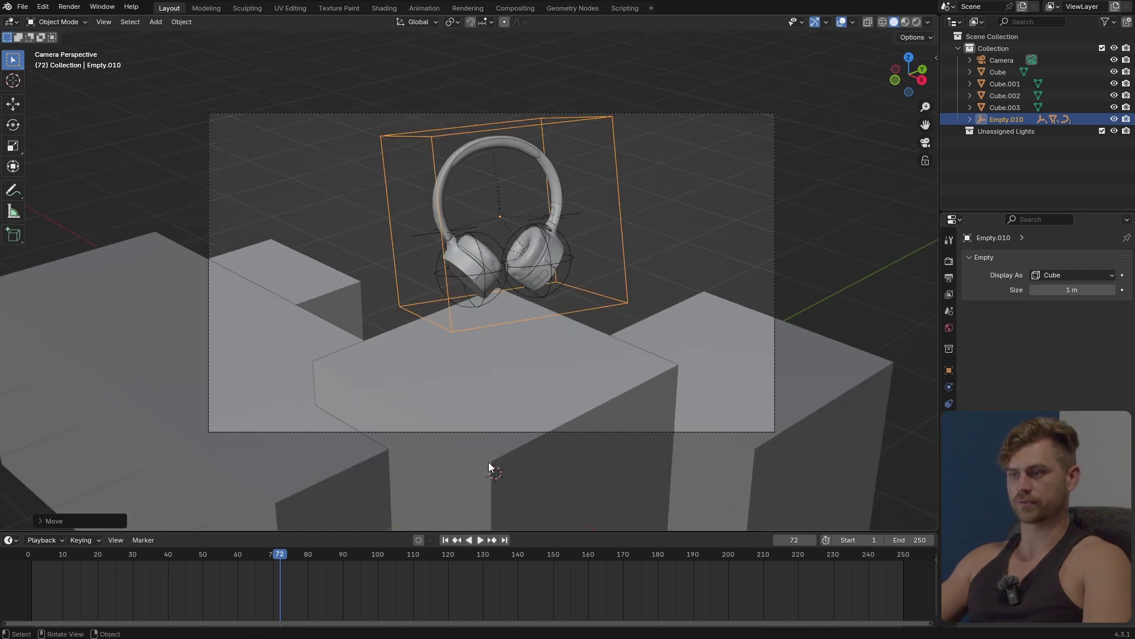
# Add a cylinder at the world origin, inside the centre cube
pyautogui.click(558, 325)
pyautogui.scroll(4, 556, 328)
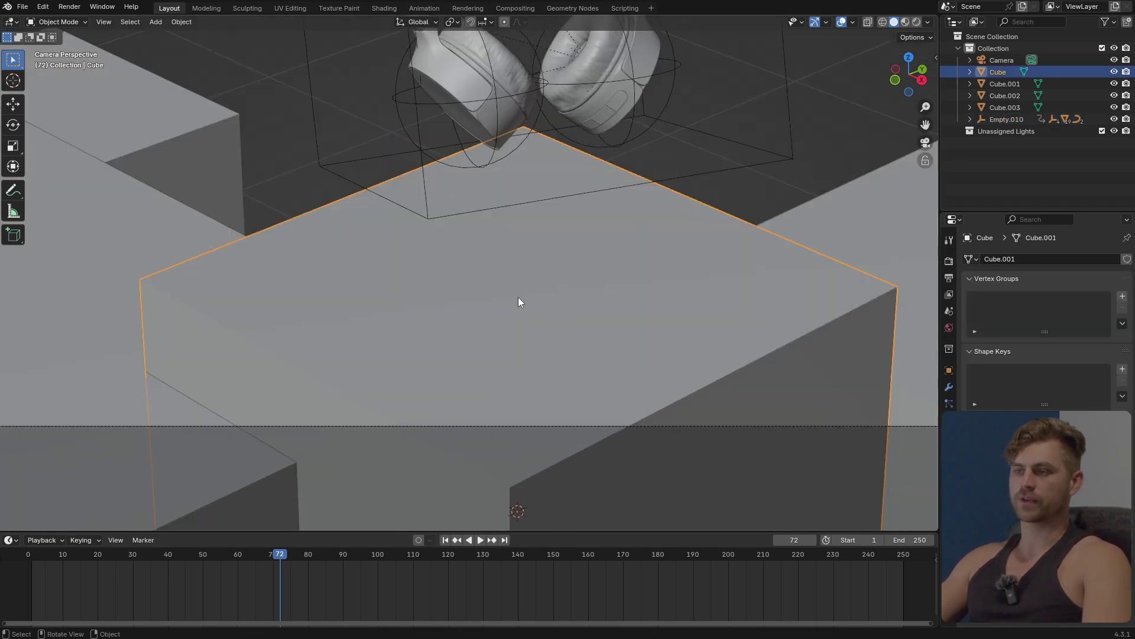
pyautogui.keyDown('shift'); pyautogui.moveTo(518, 296); pyautogui.dragTo(513, 310, button='middle'); pyautogui.keyUp('shift')
pyautogui.hotkey('shift', 'a')
pyautogui.press('Escape')
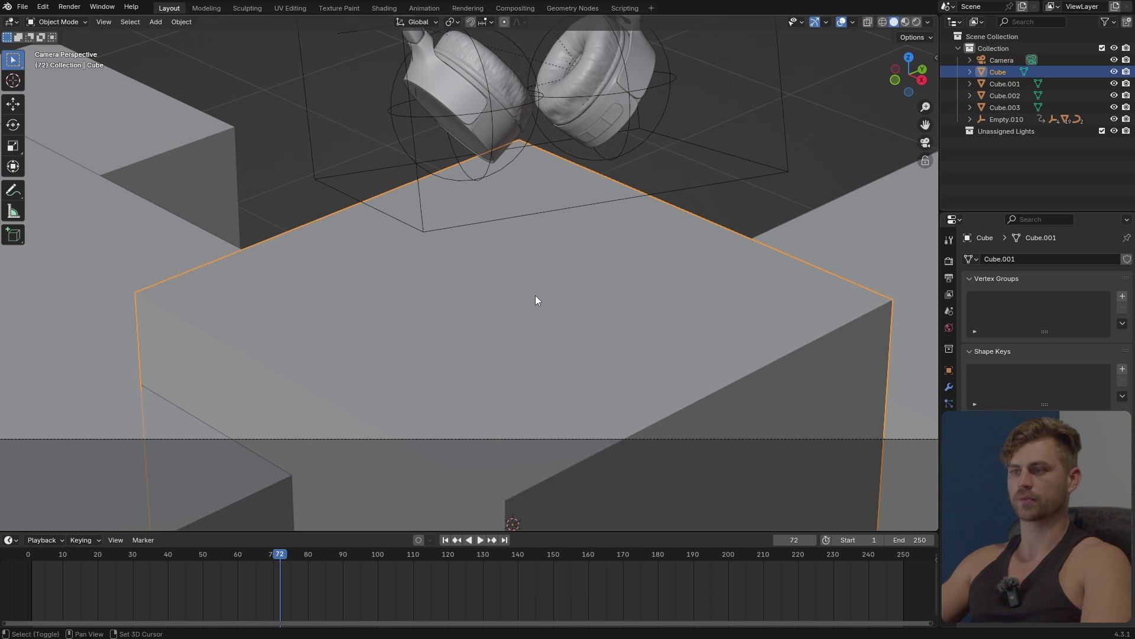
pyautogui.hotkey('shift', 'a')
pyautogui.click(609, 349)
pyautogui.scroll(-3, 632, 349)
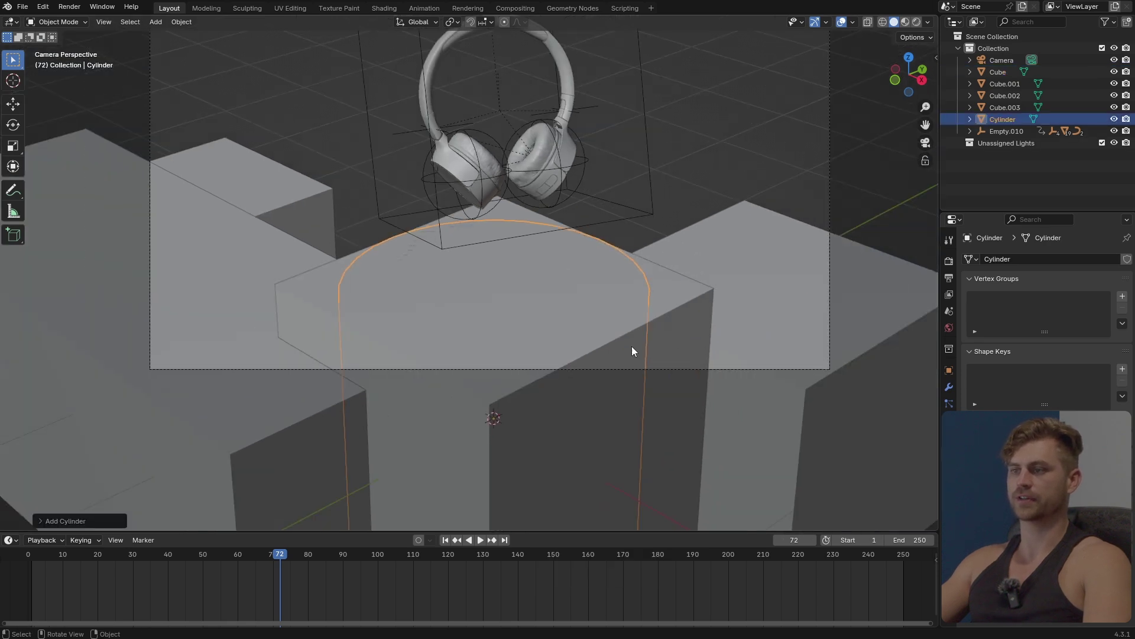
# Flatten the cylinder along Z into a disc and raise it onto the top of the centre cube
pyautogui.press('s')
pyautogui.press('z')
pyautogui.click(621, 408)
pyautogui.press('g')
pyautogui.press('z')
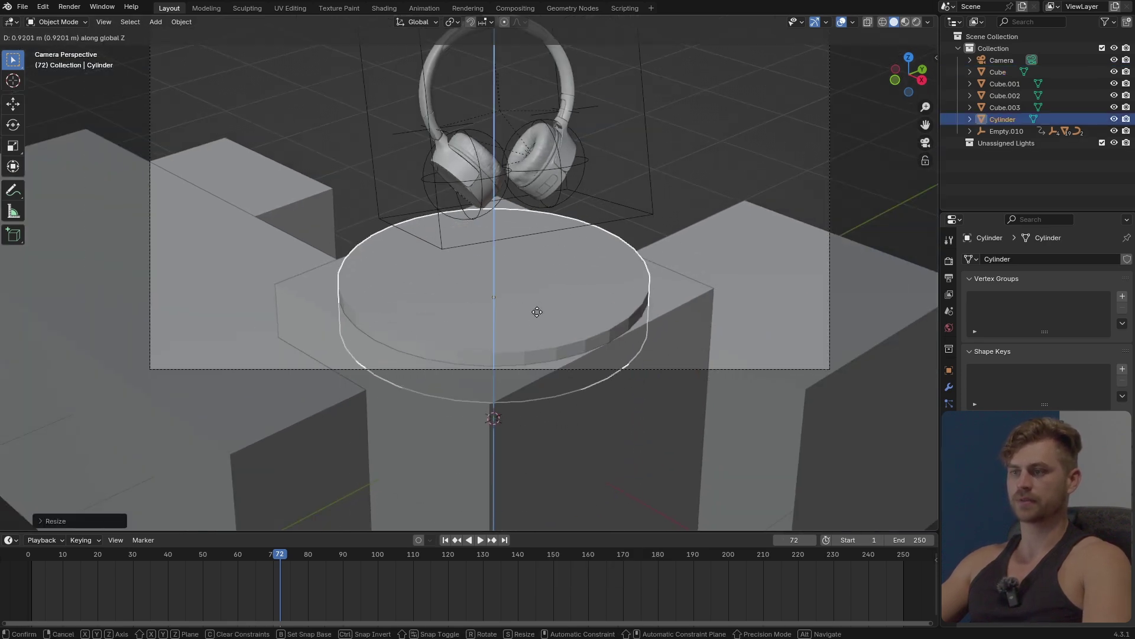
pyautogui.click(535, 312)
# Thin the disc further along Z, settle it on the cube's top, and scale it down uniformly
pyautogui.press('s')
pyautogui.press('z')
pyautogui.click(589, 331)
pyautogui.press('s')
pyautogui.press('z')
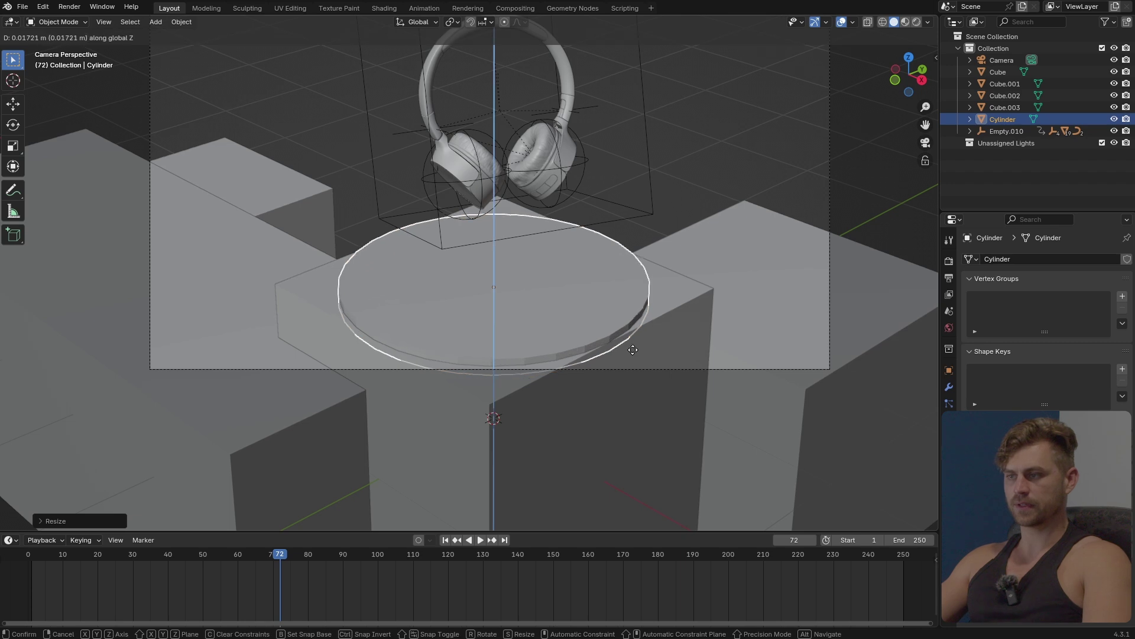
pyautogui.click(685, 375)
pyautogui.press('s')
pyautogui.click(646, 355)
# Give the disc a level 2 subdivision surface and add several horizontal loop cuts around its side wall
pyautogui.scroll(2, 575, 333)
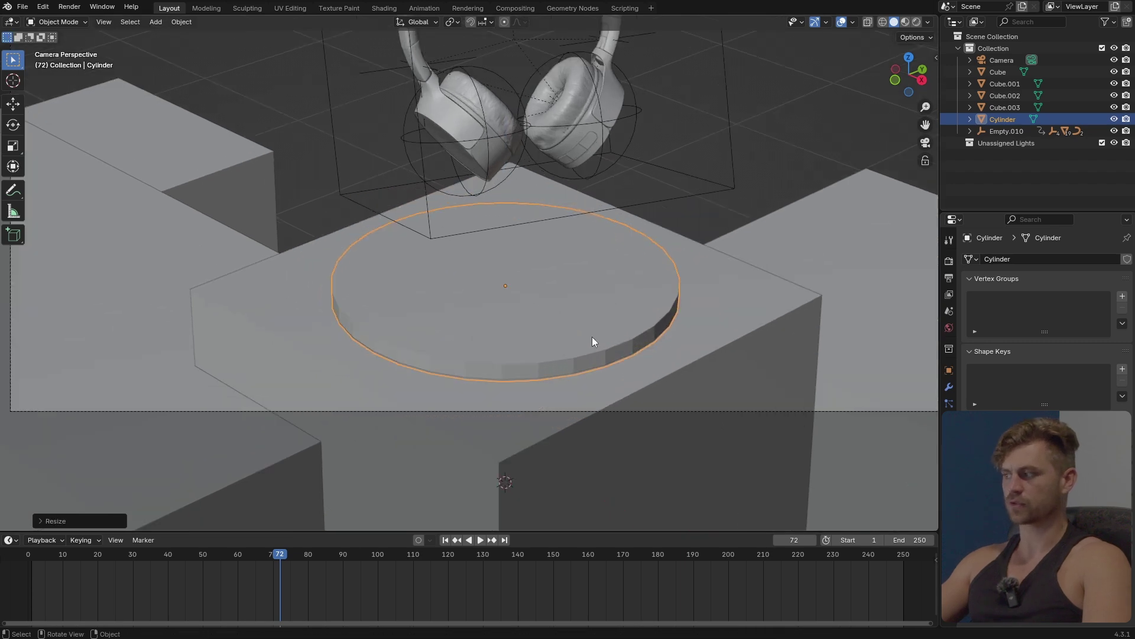
pyautogui.moveTo(591, 336)
pyautogui.mouseDown(button='middle')
pyautogui.moveTo(600, 287)
pyautogui.moveTo(596, 327)
pyautogui.mouseUp(button='middle')
pyautogui.scroll(1, 594, 324)
pyautogui.scroll(2, 600, 287)
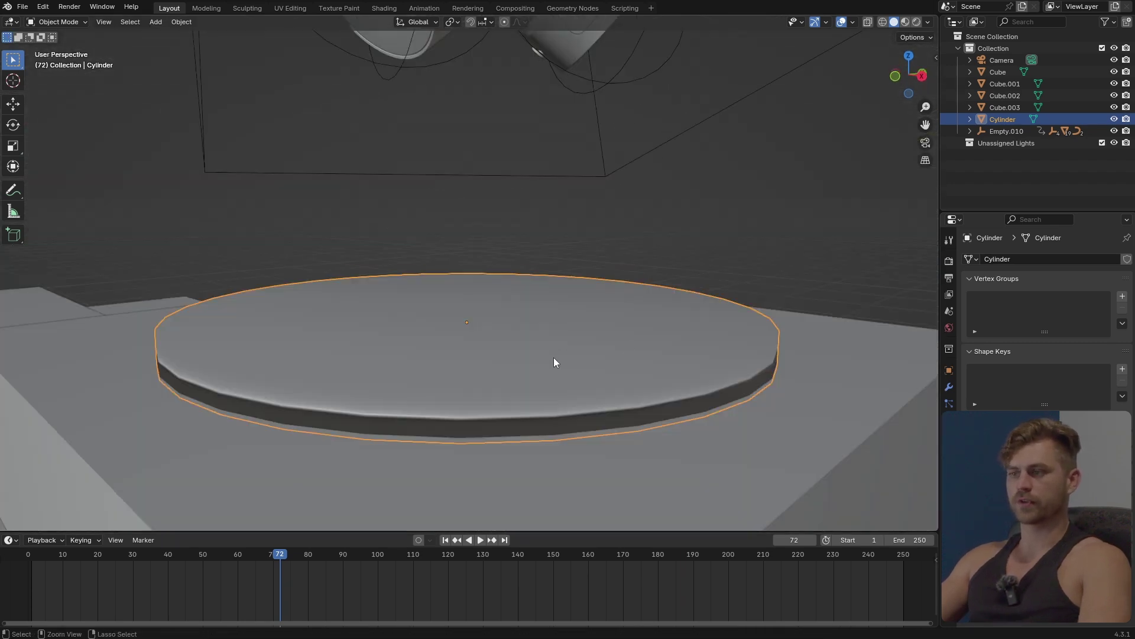
pyautogui.hotkey('ctrl', '2')
pyautogui.press('Tab')
pyautogui.hotkey('ctrl', 'r')
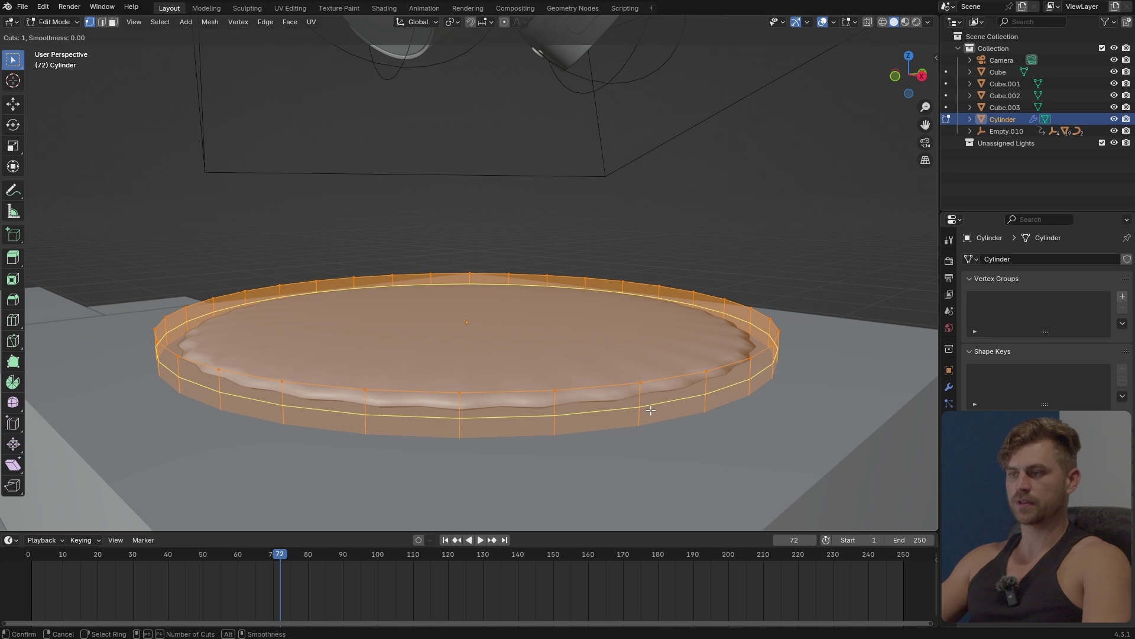
pyautogui.scroll(2, 651, 410)
pyautogui.click(651, 409)
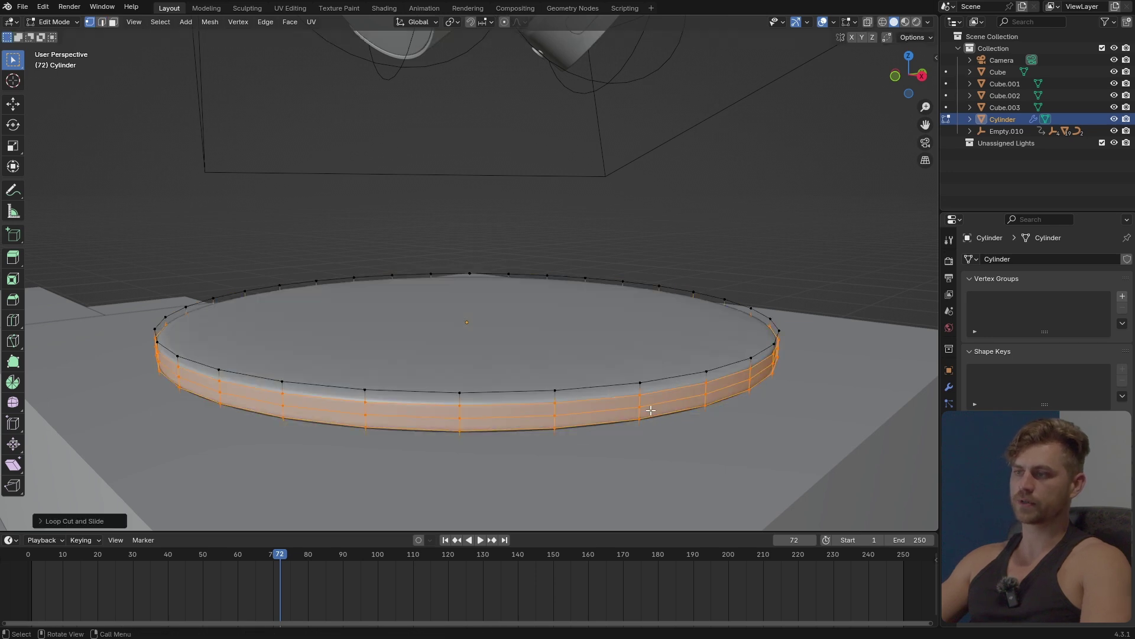
# Inset the disc's top face slightly to tighten its rim and apply Shade Auto Smooth to the disc
pyautogui.click(613, 348)
pyautogui.press('i')
pyautogui.click(800, 439)
pyautogui.press('Tab')
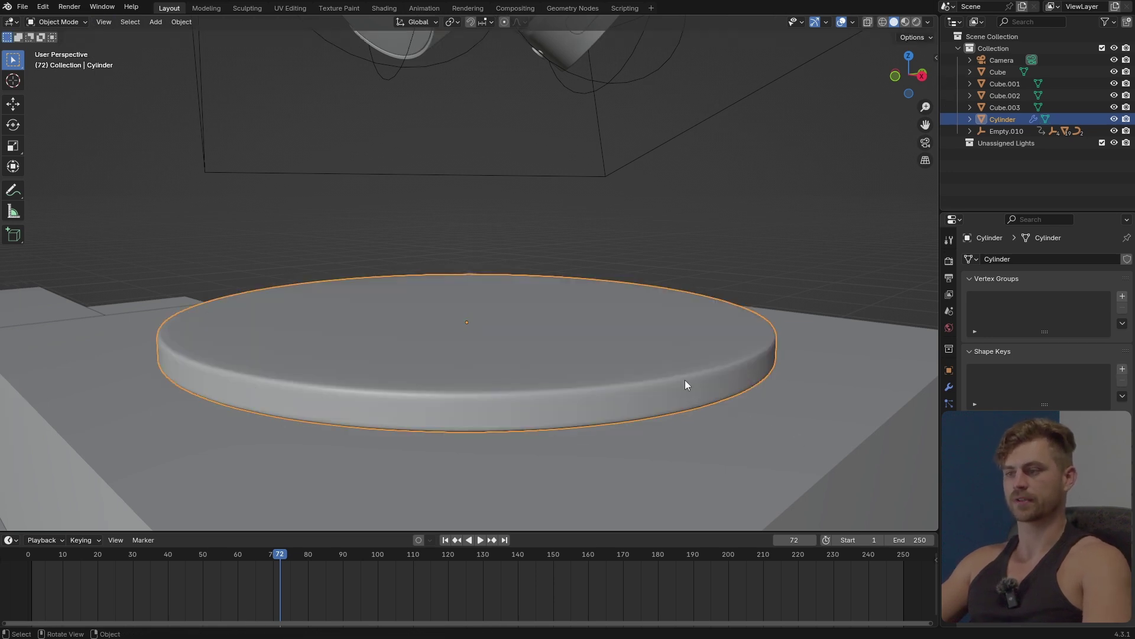
pyautogui.rightClick(556, 375)
pyautogui.click(552, 381)
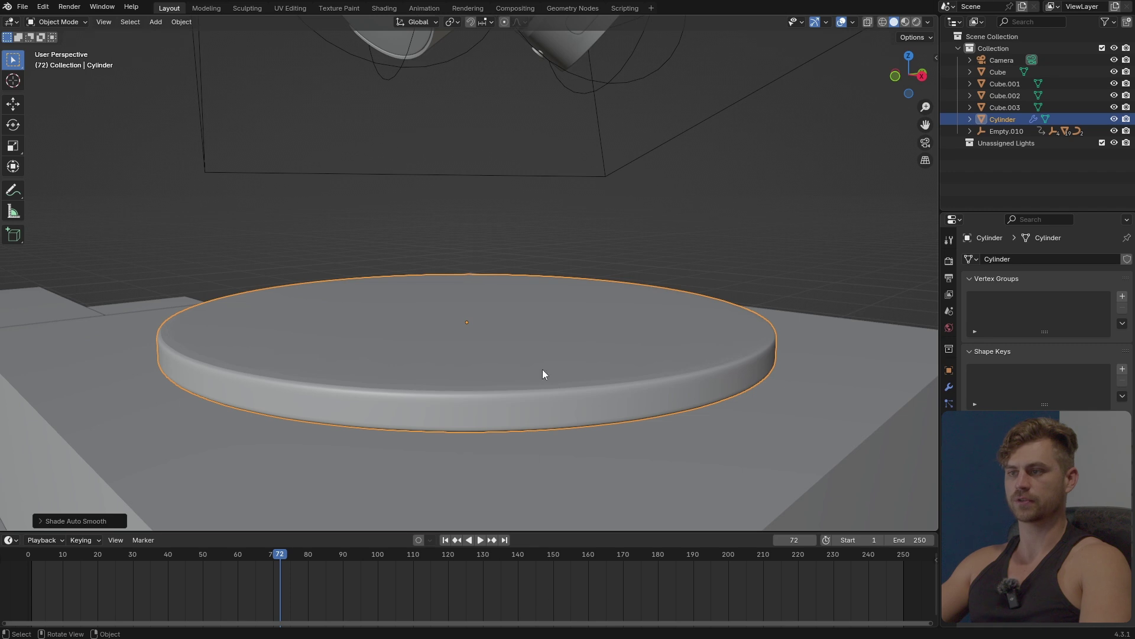
# Duplicate the disc upward along Z and scale the copy down into a smaller second tier of the podium
pyautogui.press('Tab')
pyautogui.press('Tab')
pyautogui.hotkey('shift', 'd')
pyautogui.press('z')
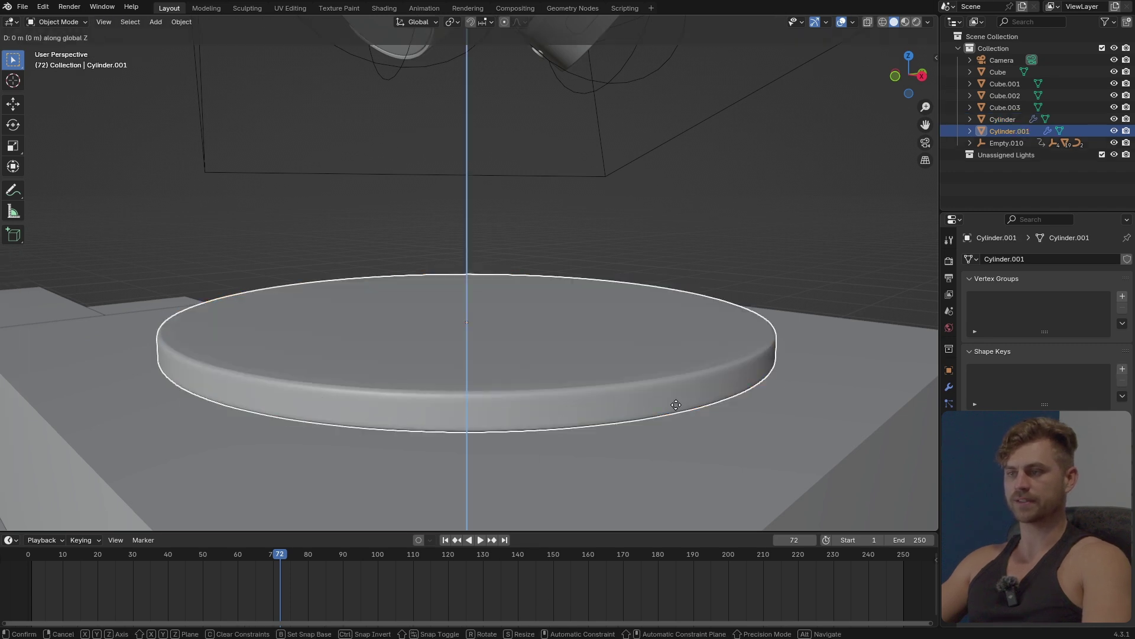
pyautogui.click(862, 493)
pyautogui.press('s')
pyautogui.click(670, 387)
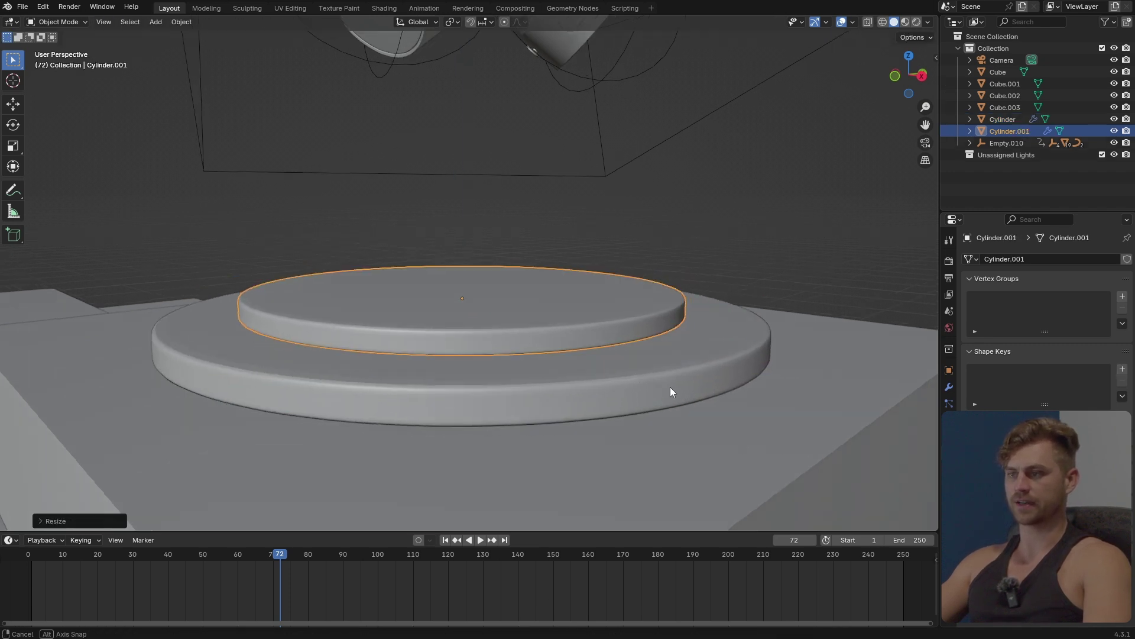
# Enlarge the podium's upper disc to nearly the lower tier's width and thicken it slightly along Z
pyautogui.moveTo(669, 387)
pyautogui.mouseDown(button='middle')
pyautogui.moveTo(661, 377)
pyautogui.moveTo(672, 398)
pyautogui.mouseUp(button='middle')
pyautogui.press('s')
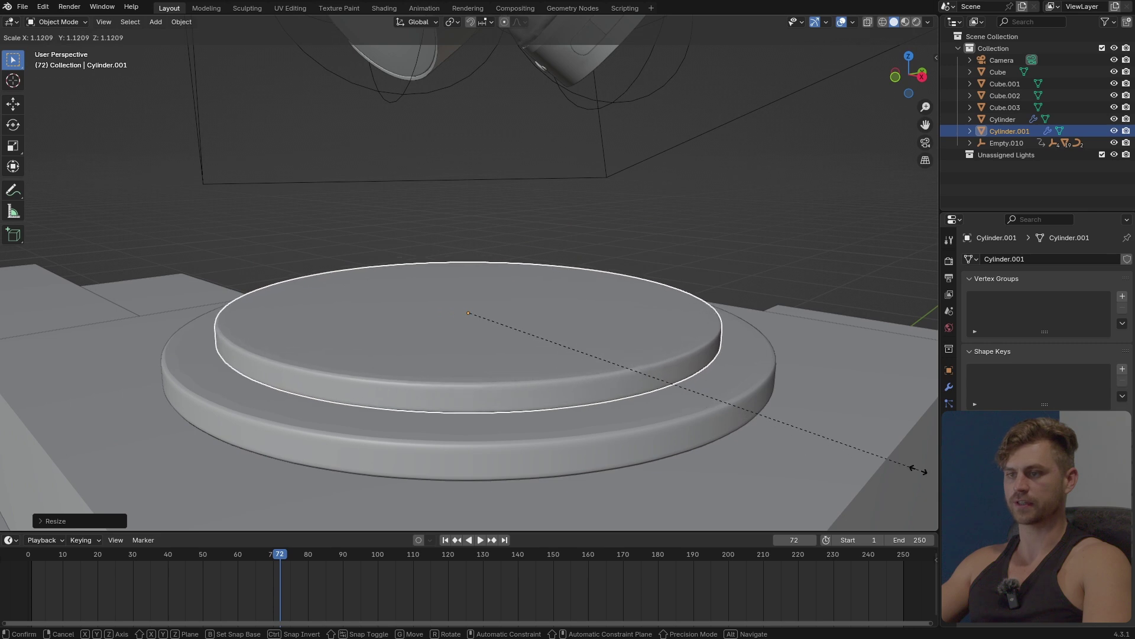
pyautogui.click(218, 528)
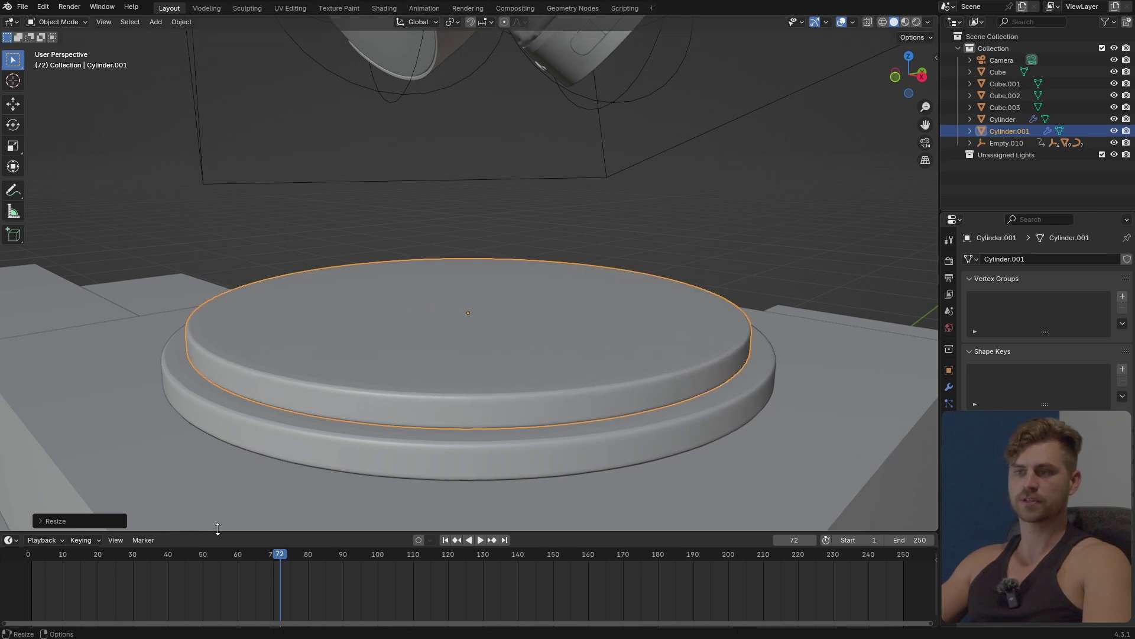
pyautogui.press('s')
pyautogui.press('z')
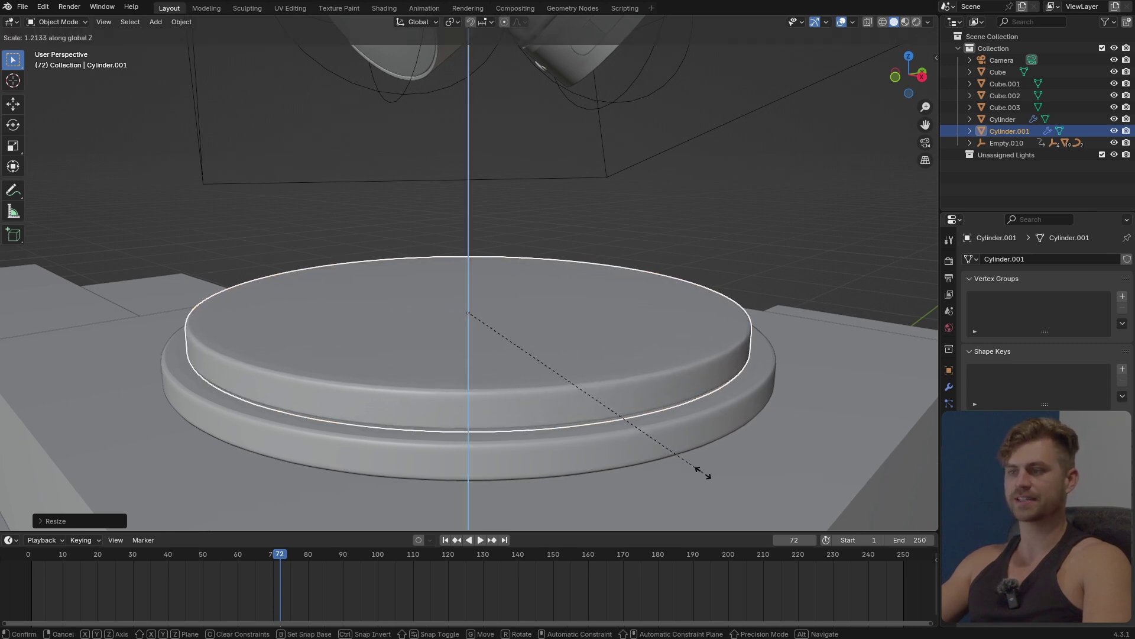
pyautogui.click(705, 473)
# Raise the upper disc slightly along Z on the lower tier and save the file
pyautogui.press('g')
pyautogui.press('z')
pyautogui.click(707, 448)
pyautogui.click(687, 161)
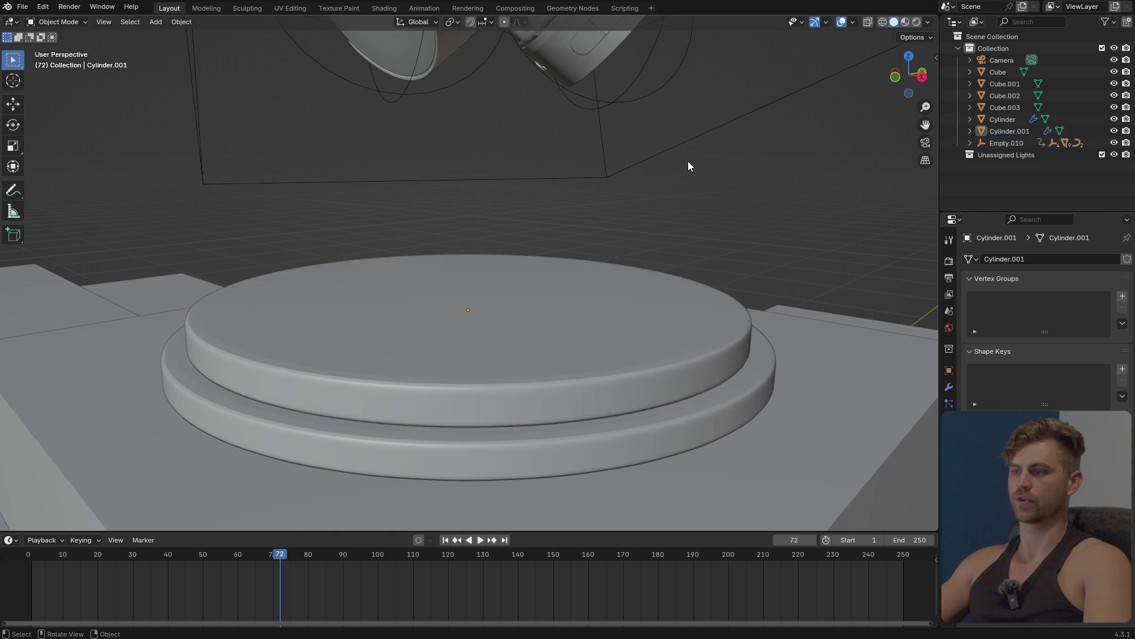
pyautogui.hotkey('ctrl', 's')
# Add a plane in the camera view and scale it up into a large ground surface beneath the blocks
pyautogui.press('KP_0')
pyautogui.click(557, 232)
pyautogui.hotkey('shift', 'a')
pyautogui.click(597, 227)
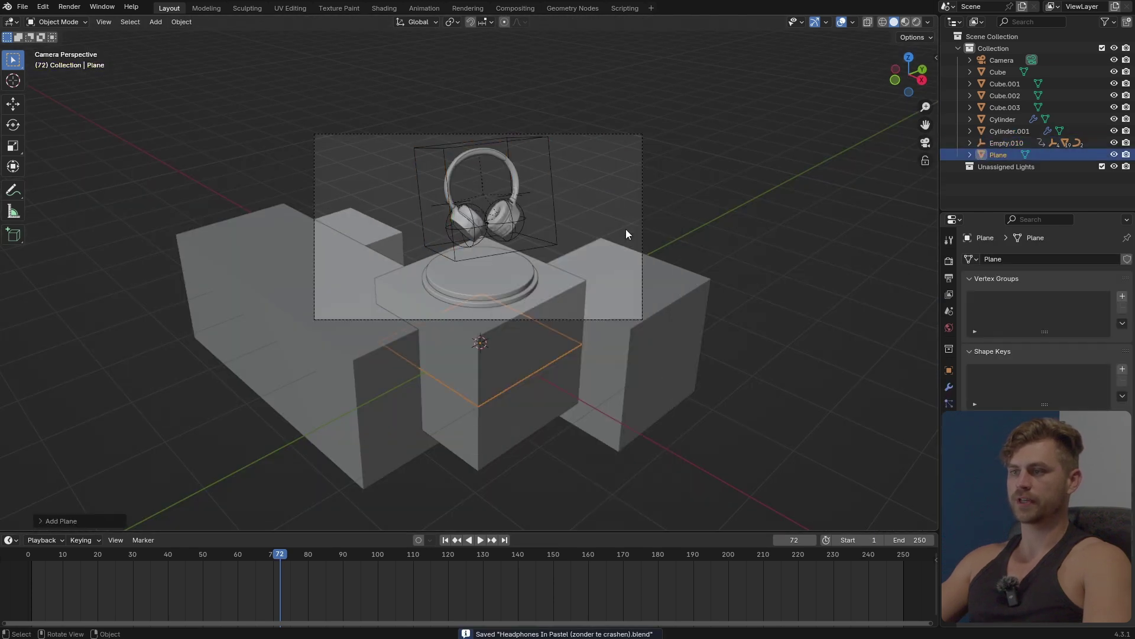
pyautogui.press('s')
pyautogui.click(710, 159)
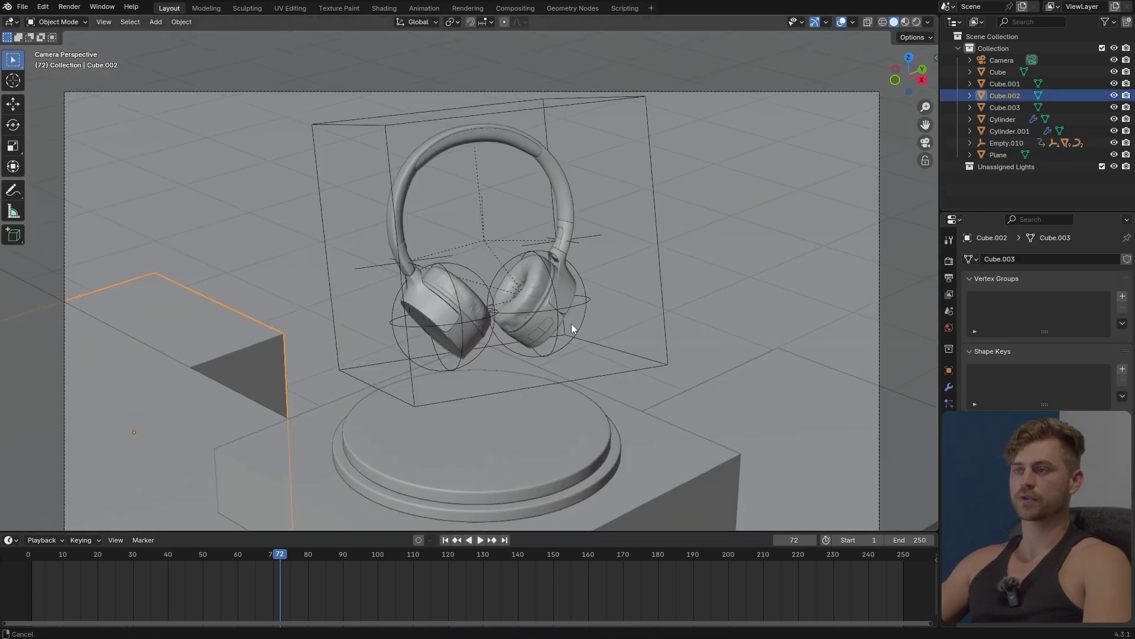
# Examine the composition through the camera and check the headphones' control empties for keyframes at frame 72
pyautogui.keyDown('shift'); pyautogui.moveTo(572, 327); pyautogui.dragTo(569, 336, button='middle'); pyautogui.keyUp('shift')
pyautogui.keyDown('shift'); pyautogui.moveTo(444, 258); pyautogui.dragTo(442, 196, button='middle'); pyautogui.keyUp('shift')
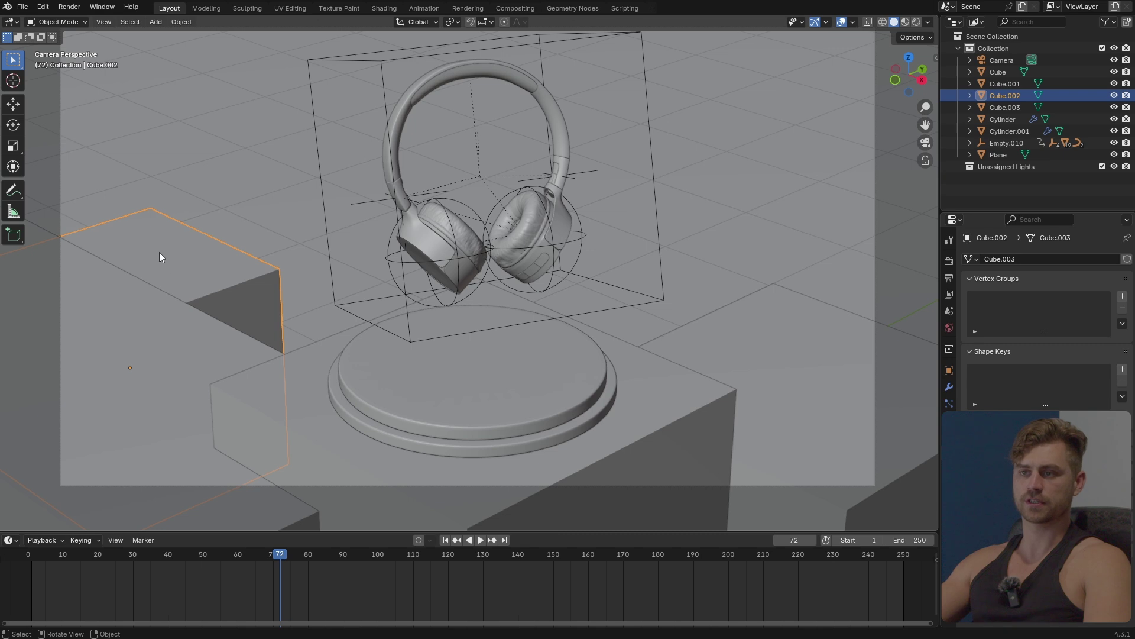
pyautogui.keyDown('shift'); pyautogui.moveTo(776, 360); pyautogui.dragTo(791, 371, button='middle'); pyautogui.keyUp('shift')
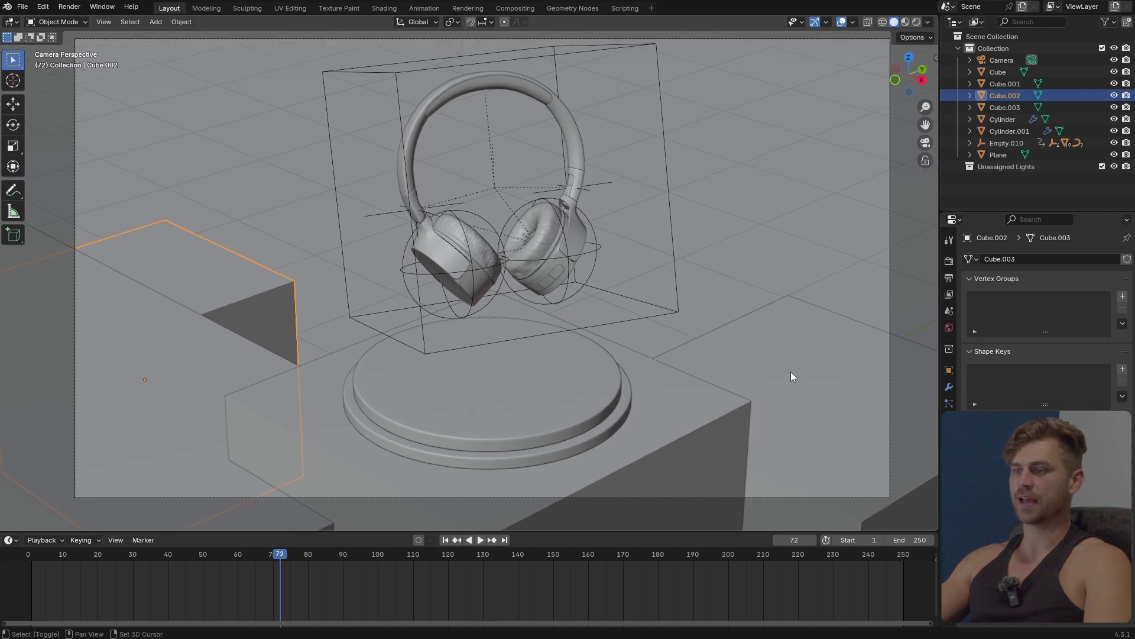
pyautogui.scroll(-2, 158, 317)
pyautogui.keyDown('shift'); pyautogui.moveTo(306, 314); pyautogui.dragTo(307, 330, button='middle'); pyautogui.keyUp('shift')
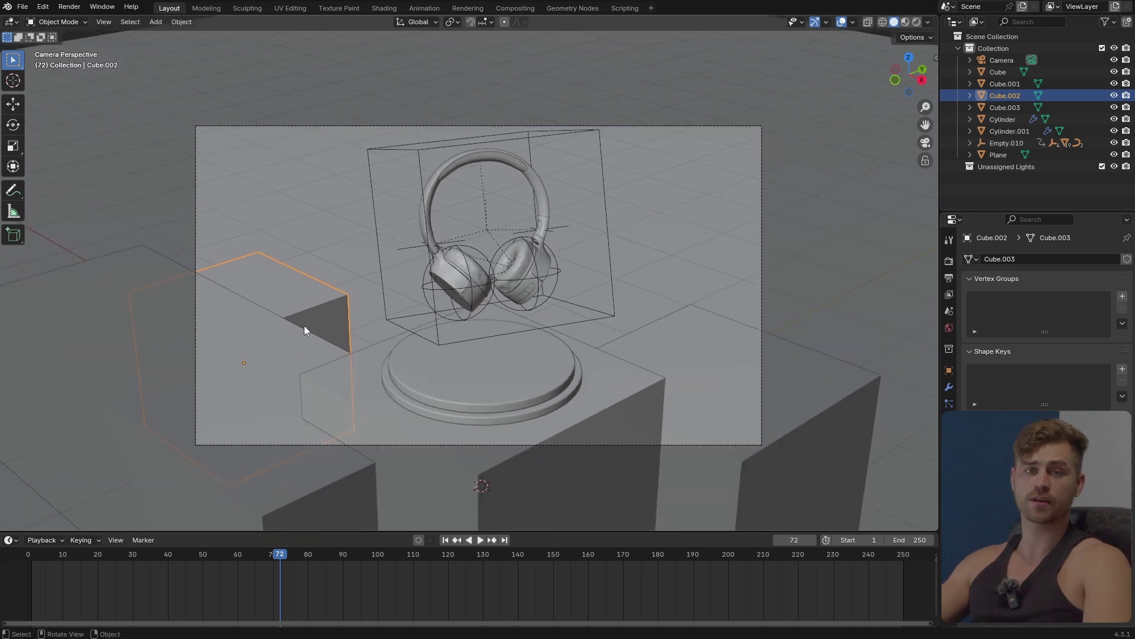
pyautogui.scroll(1, 434, 308)
pyautogui.click(576, 98)
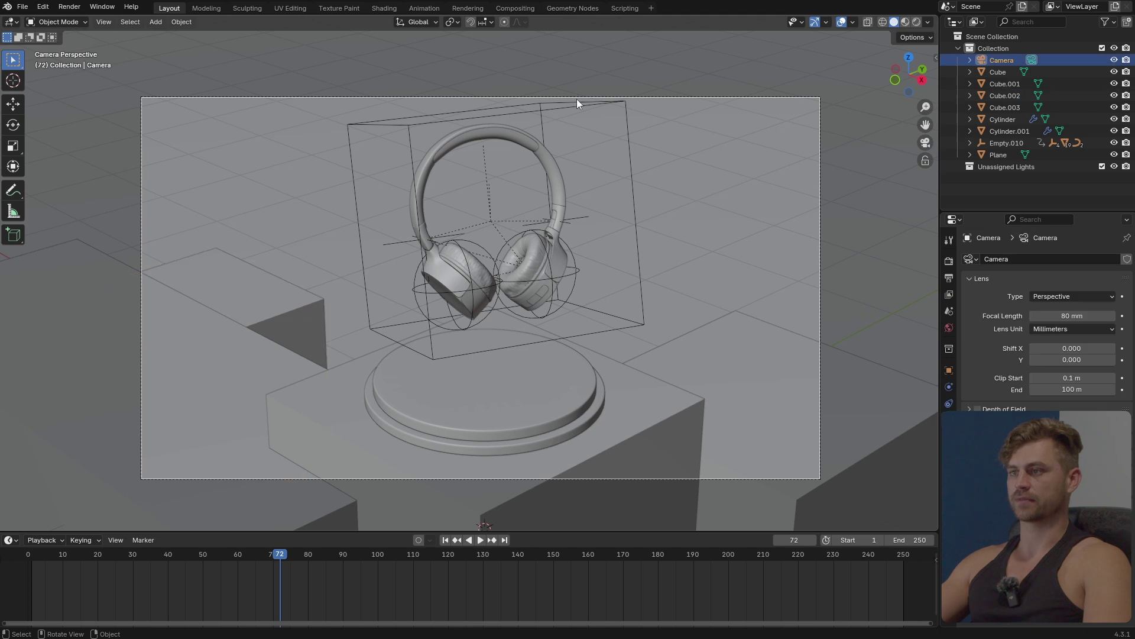
pyautogui.click(577, 101)
pyautogui.scroll(2, 585, 274)
pyautogui.keyDown('shift'); pyautogui.moveTo(585, 274); pyautogui.dragTo(559, 310, button='middle'); pyautogui.keyUp('shift')
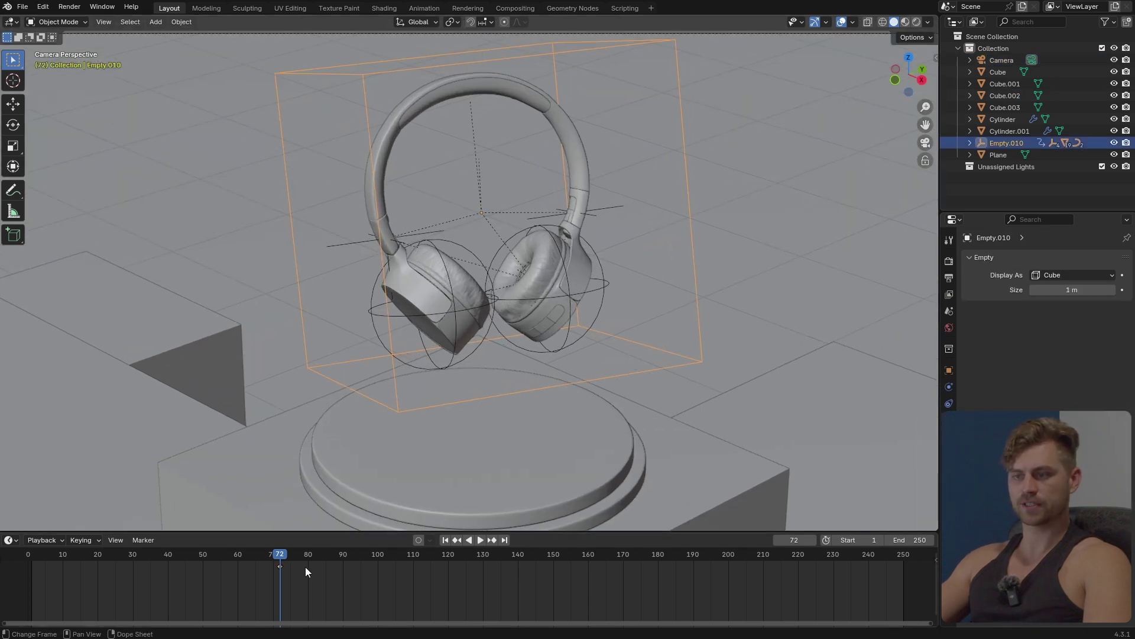
pyautogui.scroll(-2, 579, 154)
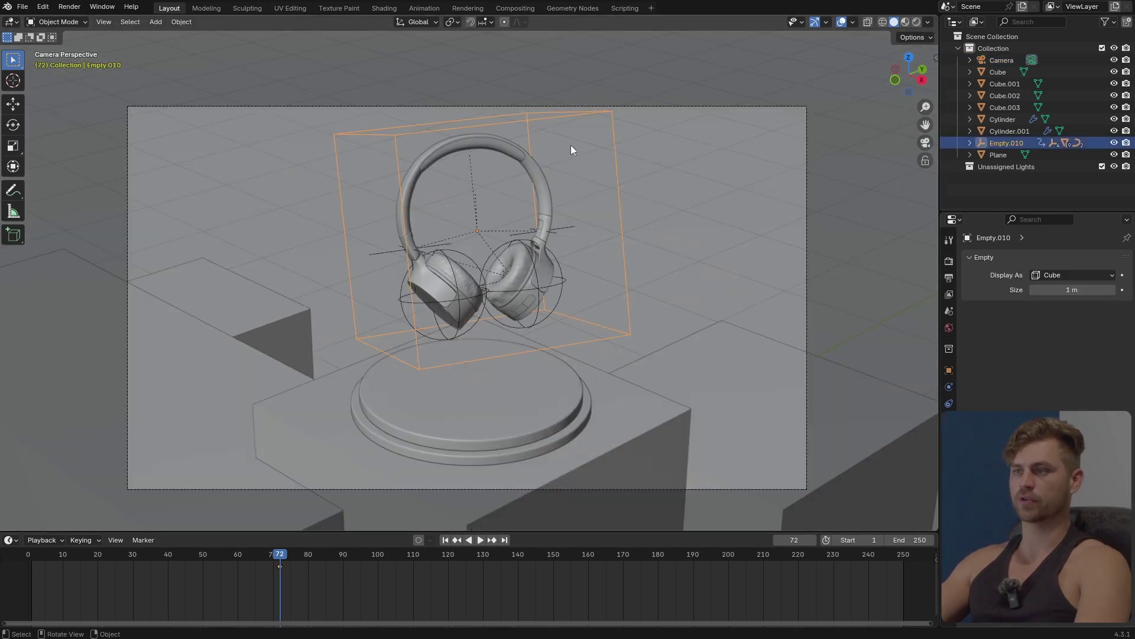
pyautogui.scroll(1, 566, 228)
pyautogui.click(572, 241)
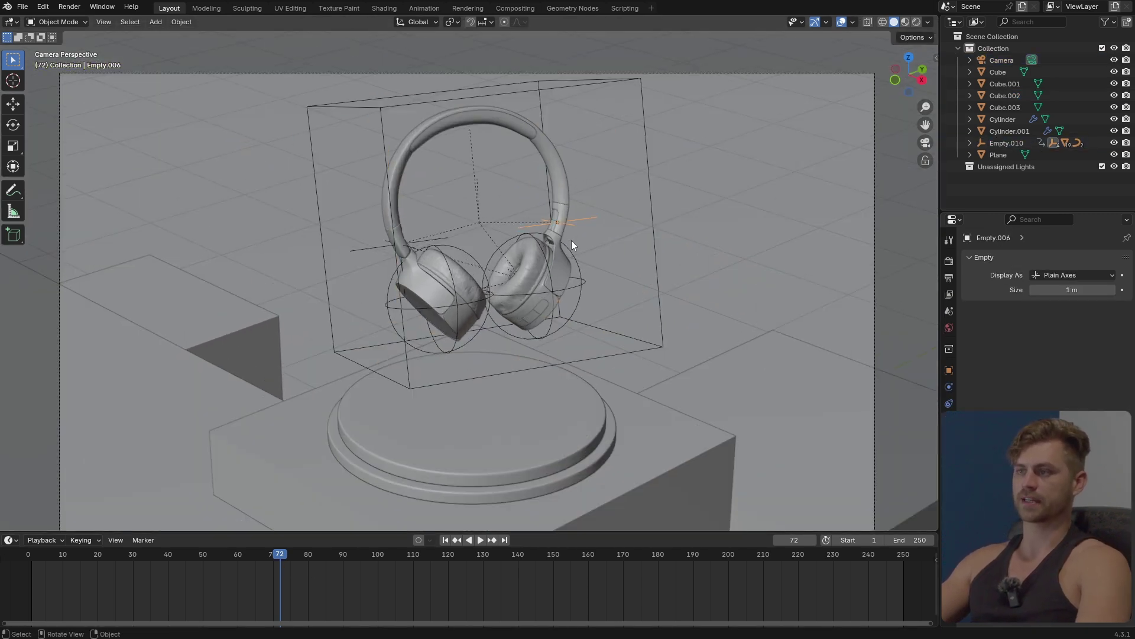
pyautogui.click(580, 282)
pyautogui.click(453, 255)
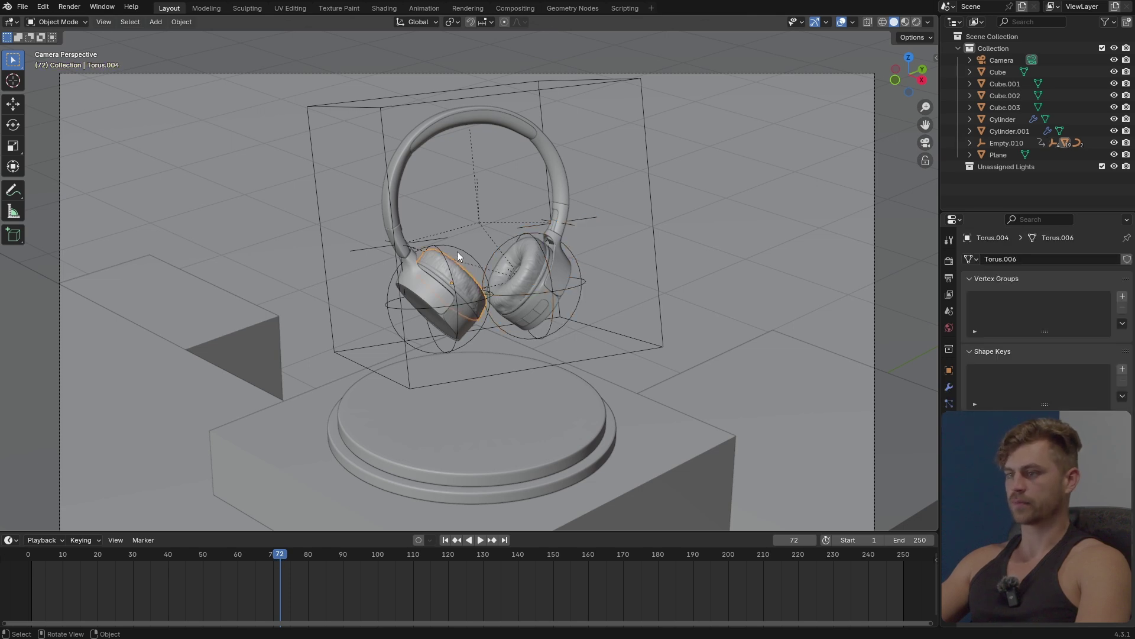
pyautogui.click(456, 247)
pyautogui.click(435, 239)
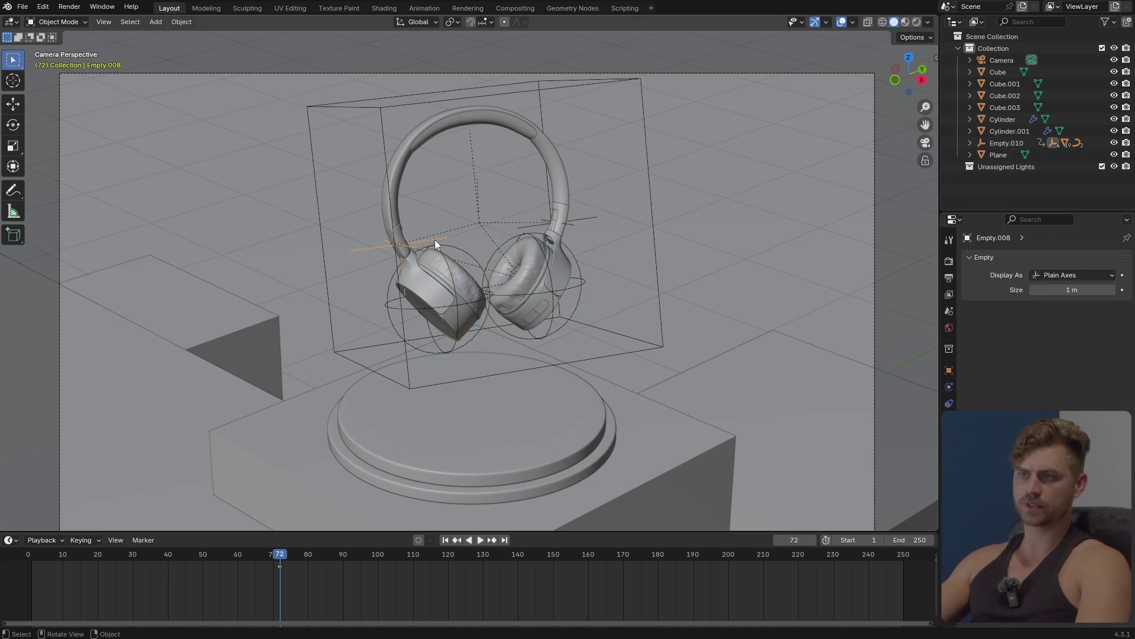
# At frame 1, clear the rotation of the headphones' cube empty and rotate it 90° about the global X axis
pyautogui.click(31, 555)
pyautogui.scroll(-1, 597, 195)
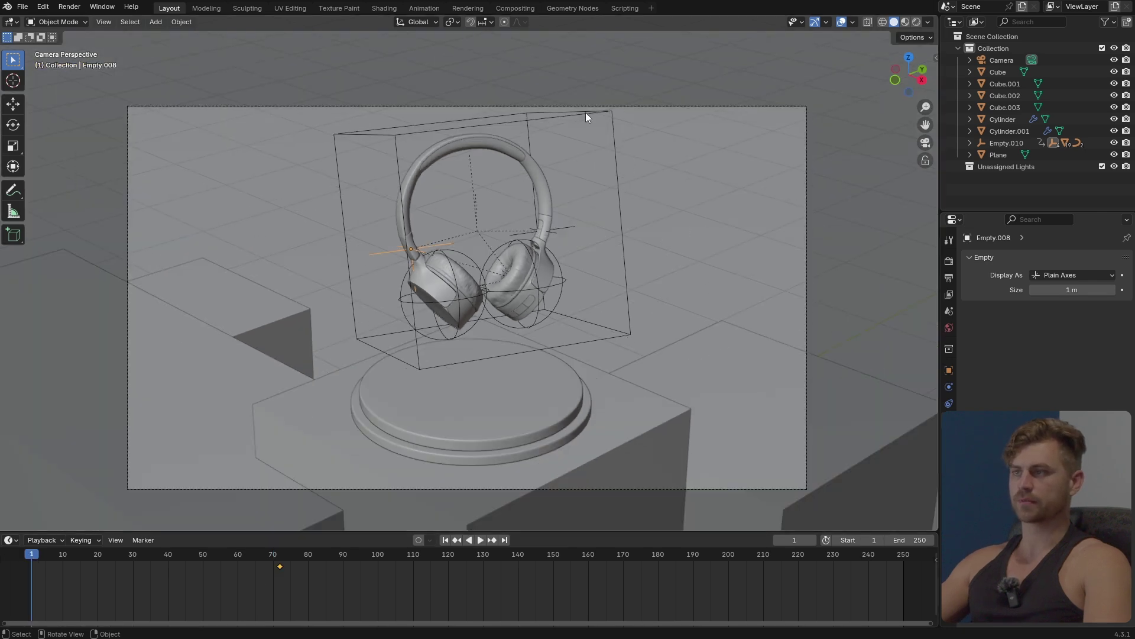
pyautogui.click(585, 112)
pyautogui.hotkey('alt', 'r')
pyautogui.press('r')
pyautogui.press('x')
pyautogui.press('9')
pyautogui.press('0')
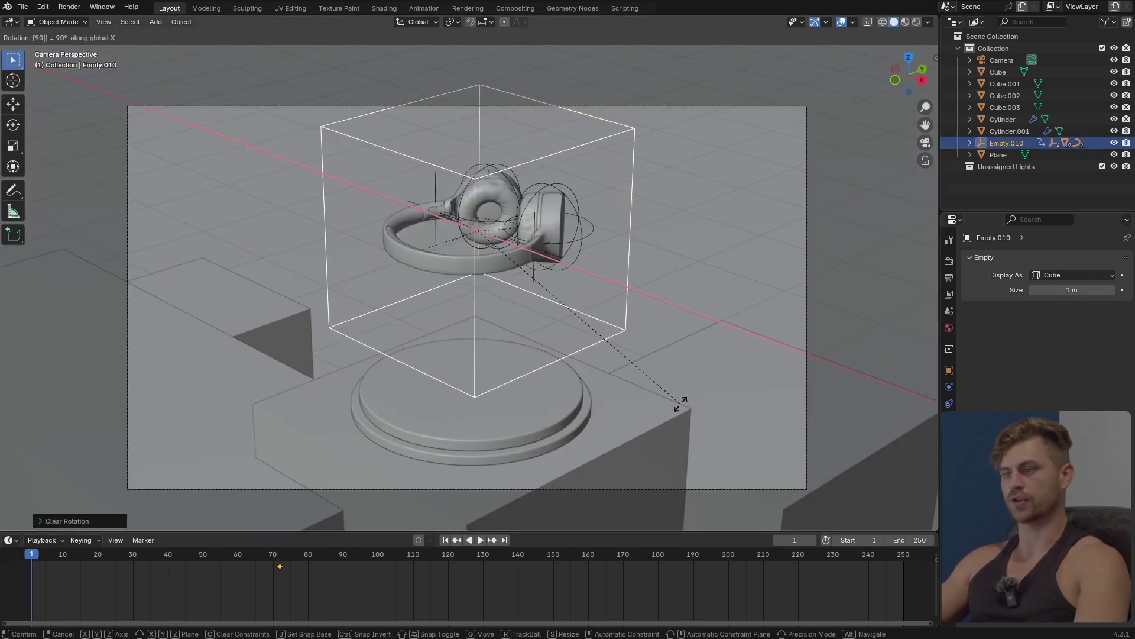
pyautogui.press('Return')
# Lower the headphones' cube empty along Z until the ear cups rest on top of the podium
pyautogui.scroll(3, 674, 390)
pyautogui.press('g')
pyautogui.press('z')
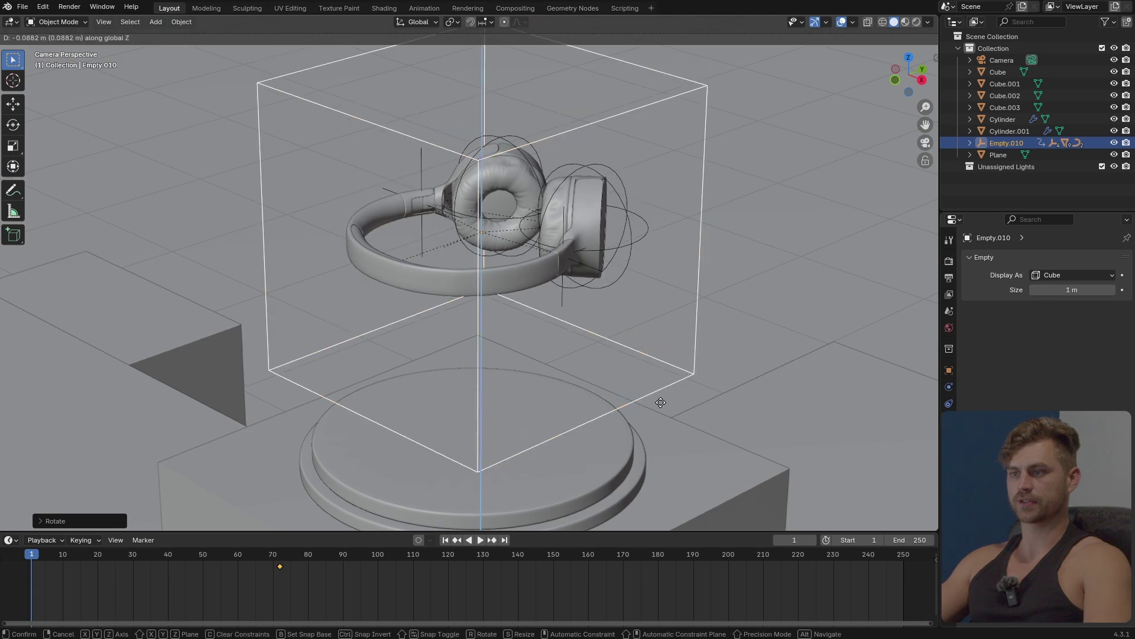
pyautogui.click(649, 55)
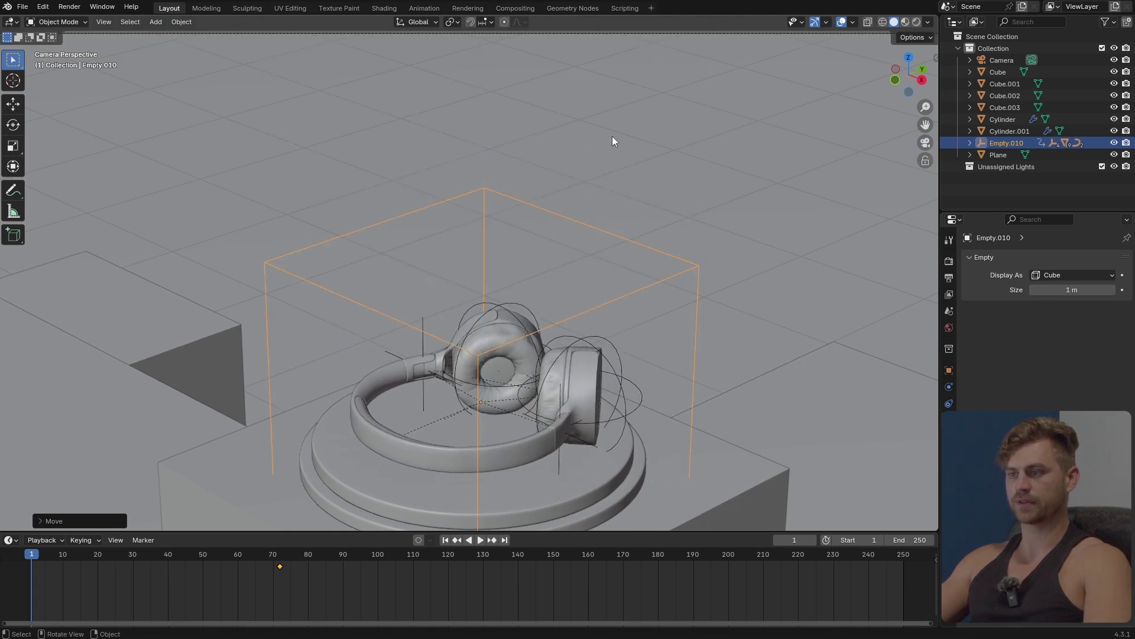
pyautogui.moveTo(680, 285); pyautogui.dragTo(655, 140, button='middle')
pyautogui.scroll(5, 619, 282)
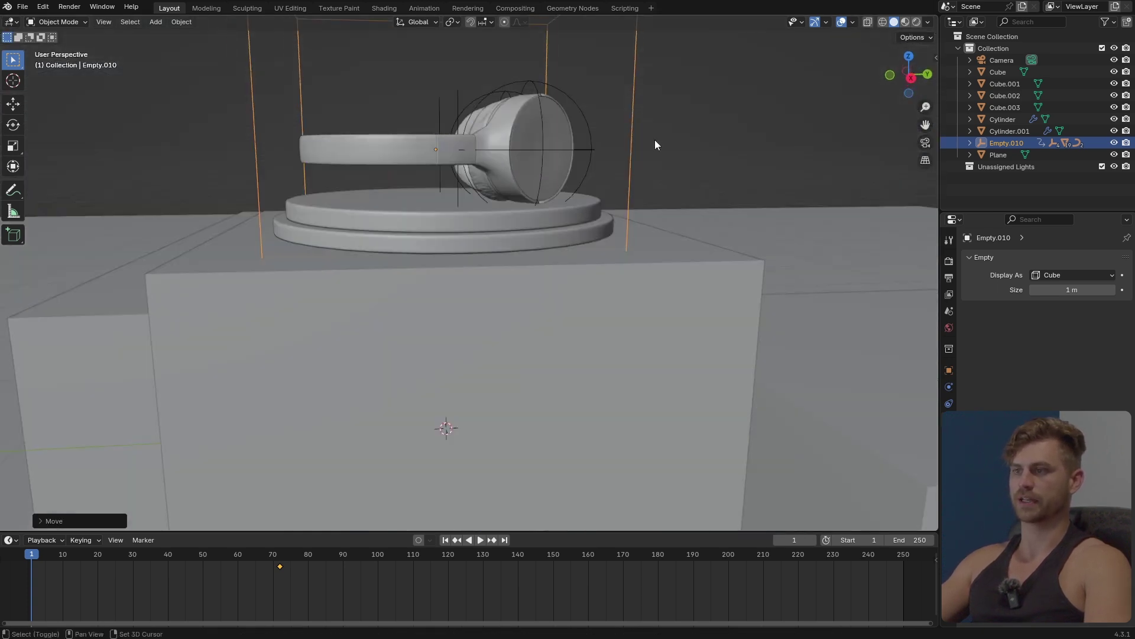
pyautogui.press('g')
pyautogui.press('z')
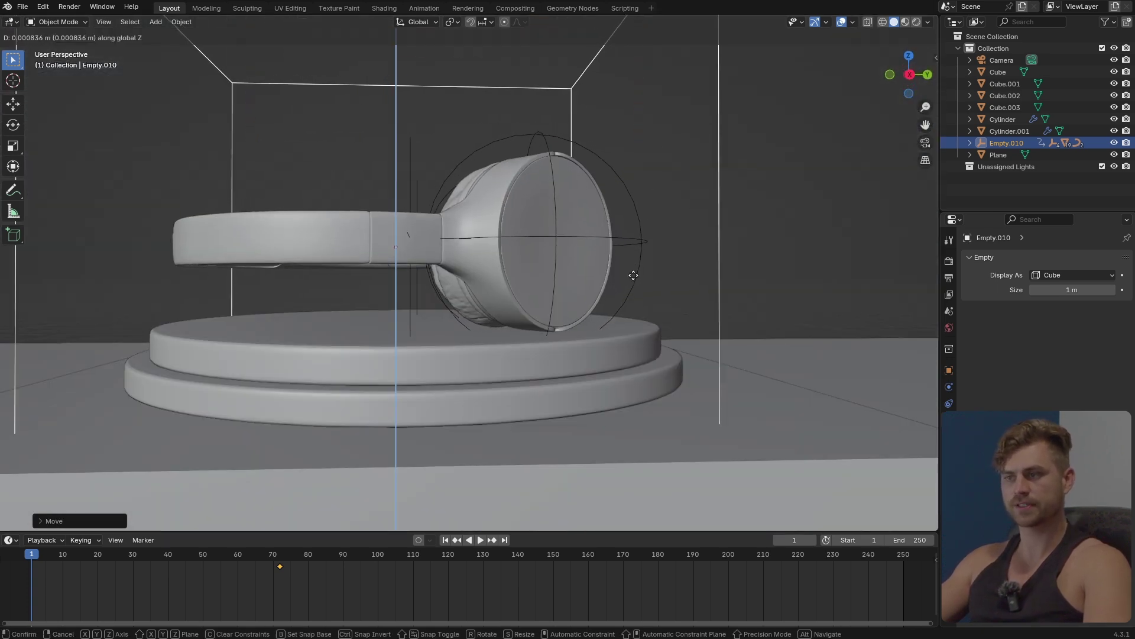
pyautogui.click(637, 269)
# Place the 3D cursor where the ear cushion touches the podium and make it the transform pivot point
pyautogui.keyDown('shift'); pyautogui.moveTo(639, 253); pyautogui.dragTo(686, 331, button='middle'); pyautogui.keyUp('shift')
pyautogui.scroll(4, 650, 338)
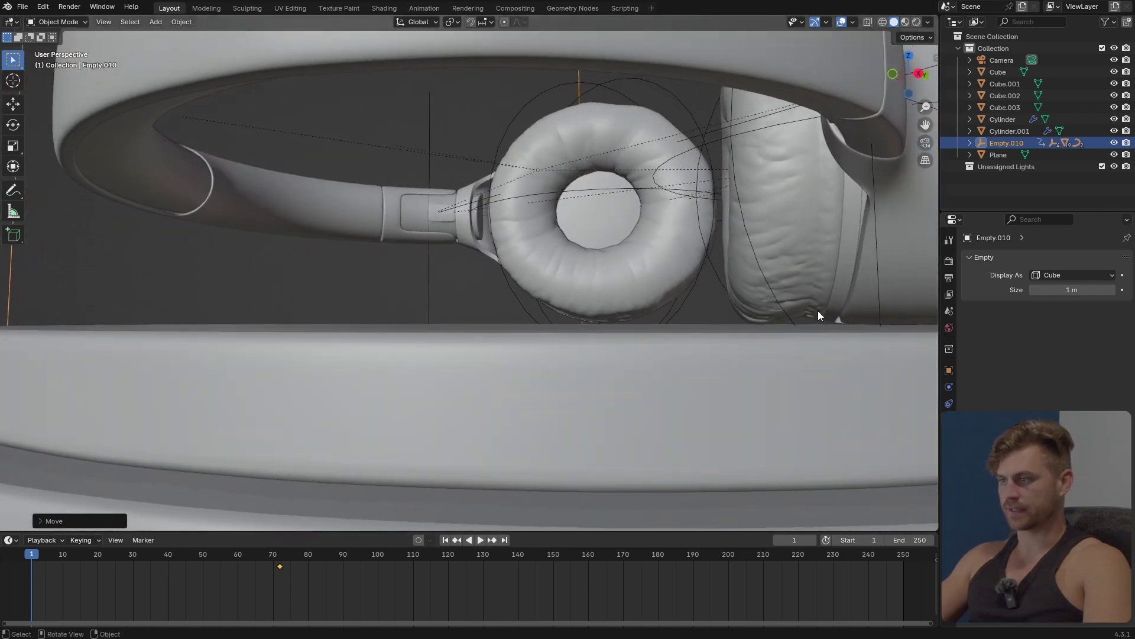
pyautogui.keyDown('shift'); pyautogui.rightClick(759, 324); pyautogui.keyUp('shift')
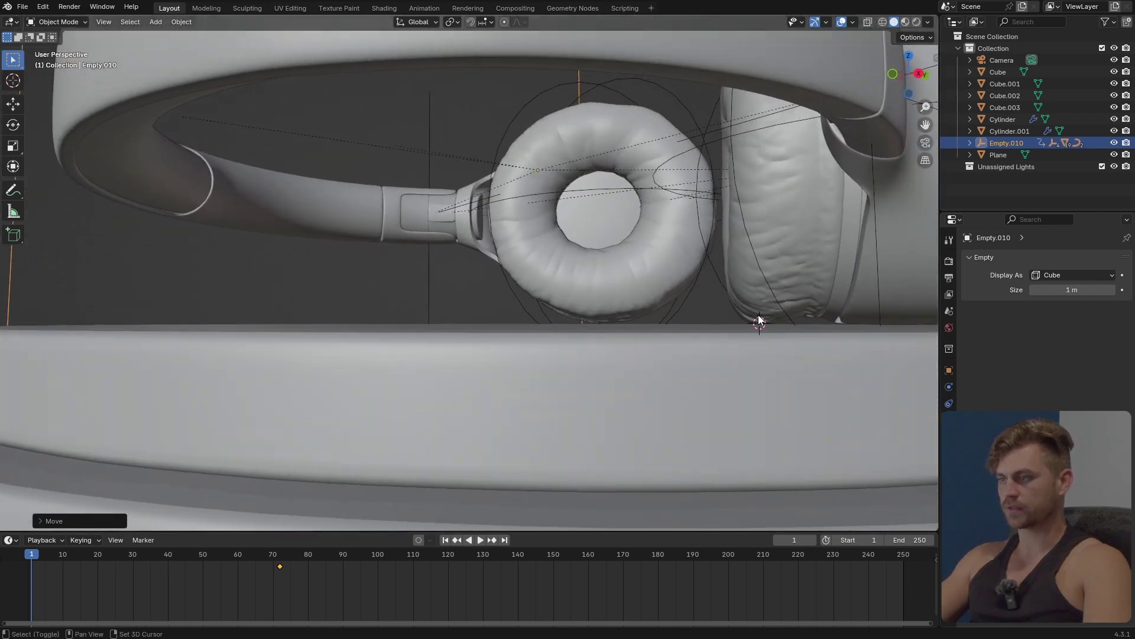
pyautogui.moveTo(759, 324); pyautogui.dragTo(779, 351, button='middle')
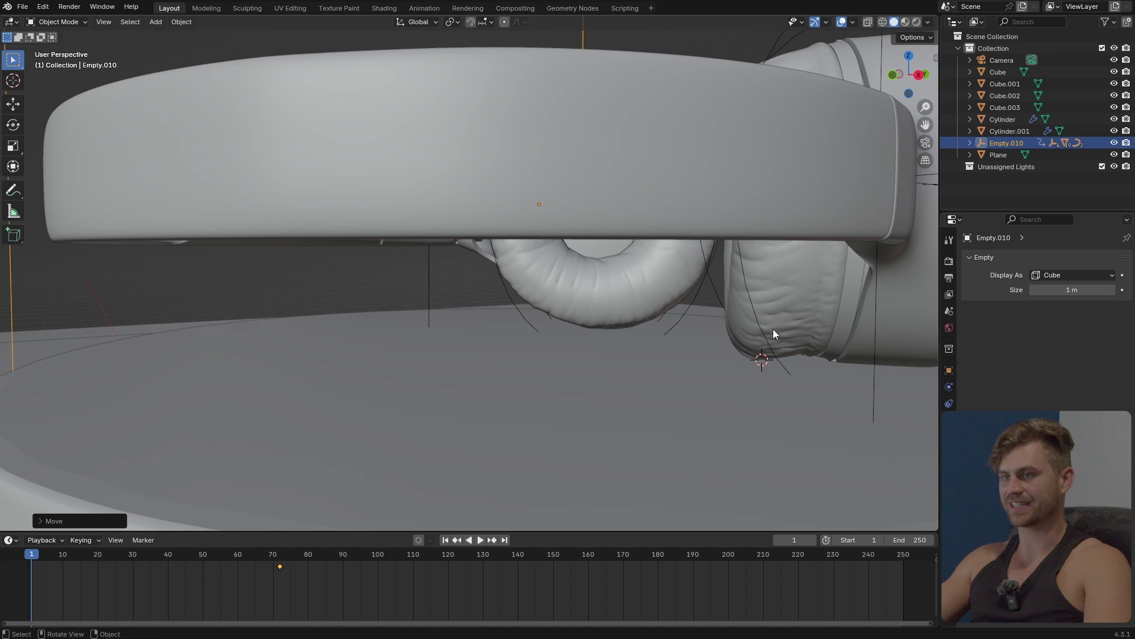
pyautogui.click(451, 23)
pyautogui.click(506, 66)
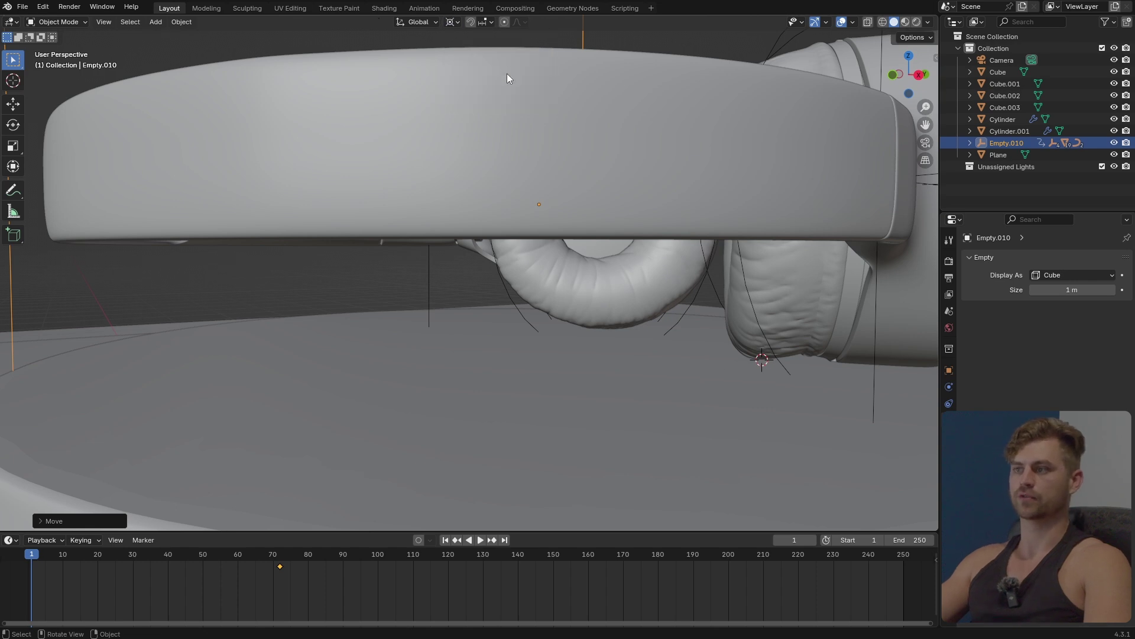
# Tilt the headphones about the global X axis around the 3D cursor so the headband drops toward the podium
pyautogui.scroll(-7, 532, 147)
pyautogui.moveTo(591, 207); pyautogui.dragTo(554, 208, button='middle')
pyautogui.press('r')
pyautogui.press('x')
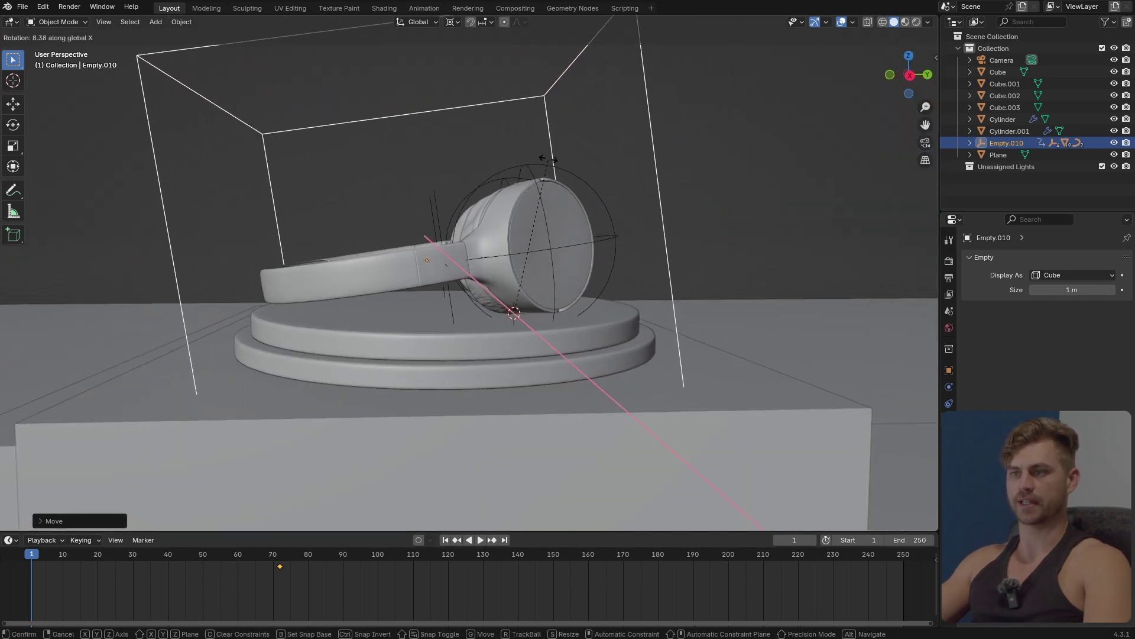
pyautogui.click(540, 140)
# Fine-tune the headphones' tilt about X so the headband rests on the podium's top, and save the file
pyautogui.scroll(4, 496, 191)
pyautogui.moveTo(496, 190); pyautogui.dragTo(467, 236, button='middle')
pyautogui.press('g')
pyautogui.press('r')
pyautogui.press('x')
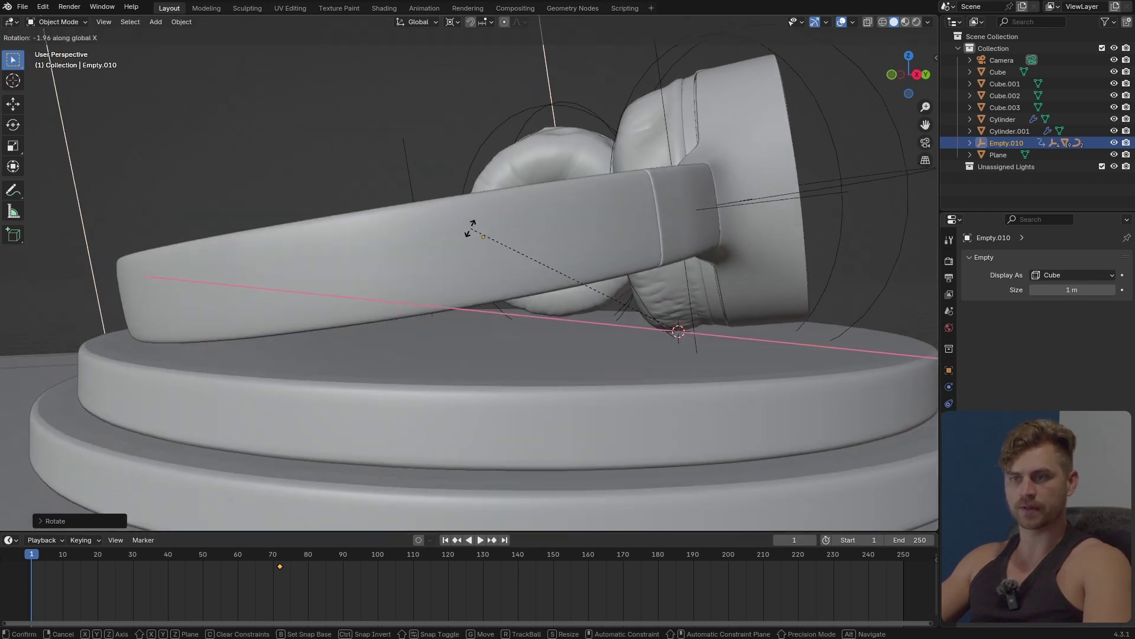
pyautogui.click(427, 484)
pyautogui.scroll(-5, 509, 214)
pyautogui.moveTo(508, 214); pyautogui.dragTo(616, 357, button='middle')
pyautogui.hotkey('ctrl', 's')
# Rotate the near ear cup's control empty about Z and X so the cup folds in and lies flat inside the headband
pyautogui.click(615, 381)
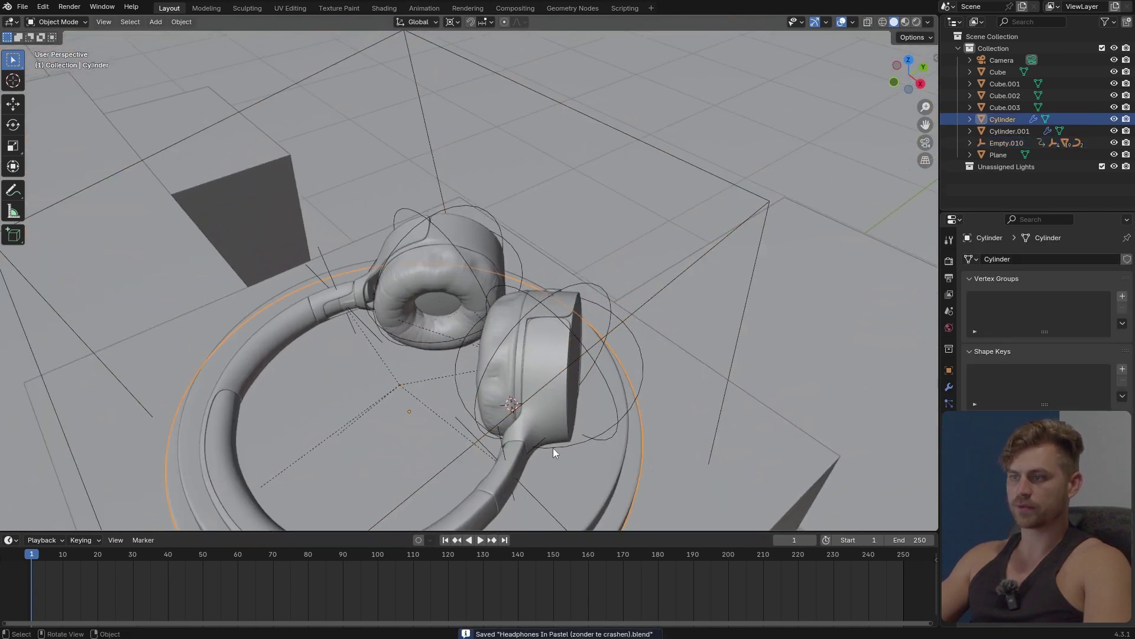
pyautogui.moveTo(553, 448); pyautogui.dragTo(462, 445, button='middle')
pyautogui.click(449, 435)
pyautogui.press('r')
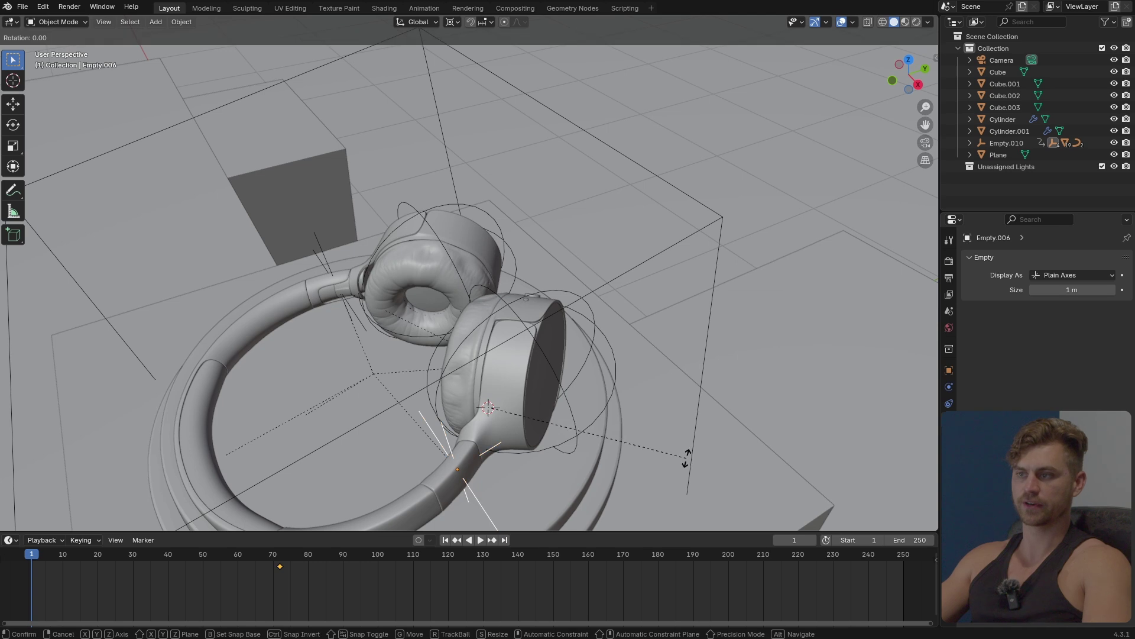
pyautogui.press('z')
pyautogui.click(615, 277)
pyautogui.press('r')
pyautogui.press('x')
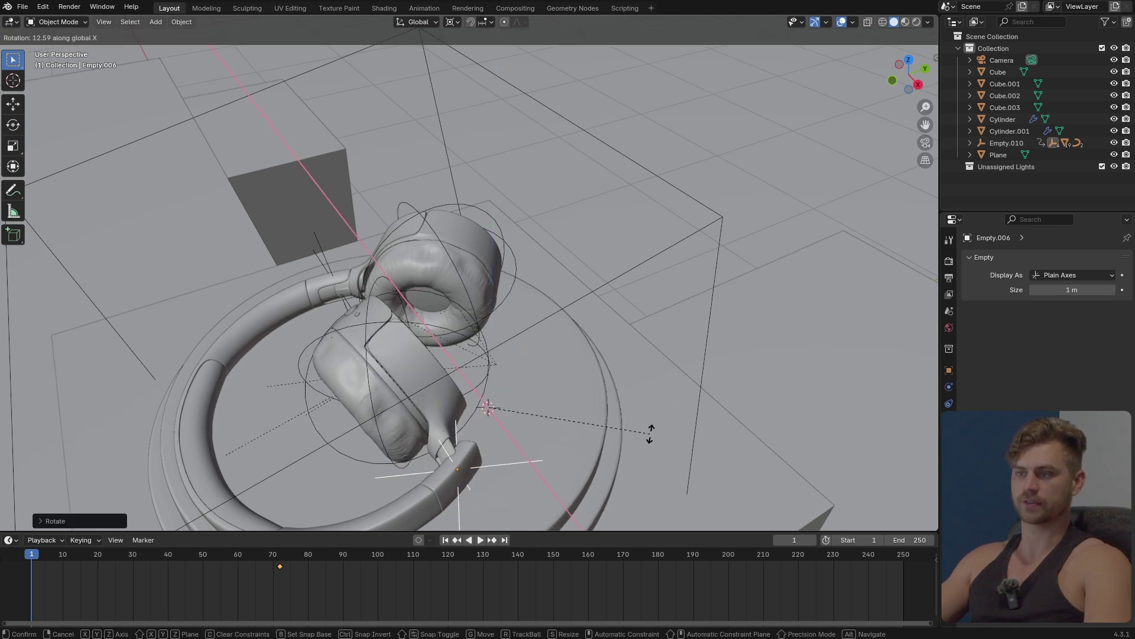
pyautogui.click(580, 245)
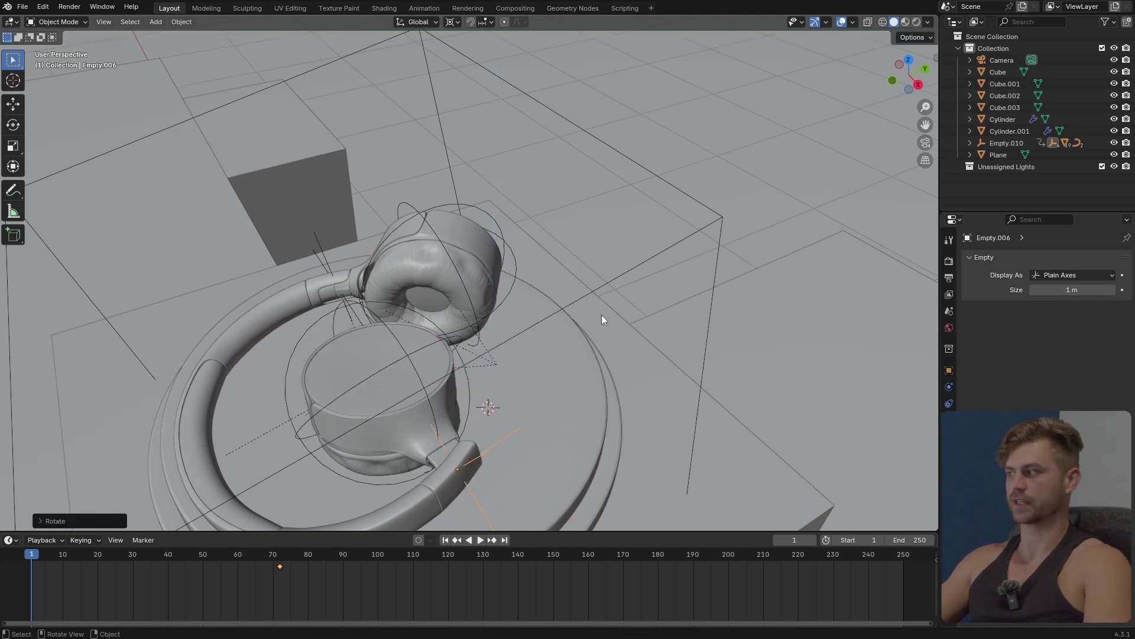
pyautogui.rightClick(657, 353)
# Rotate the far ear cup's control empty about X and Z so the cup folds in and lies flat beside the other
pyautogui.keyDown('shift'); pyautogui.moveTo(466, 358); pyautogui.dragTo(518, 391, button='middle'); pyautogui.keyUp('shift')
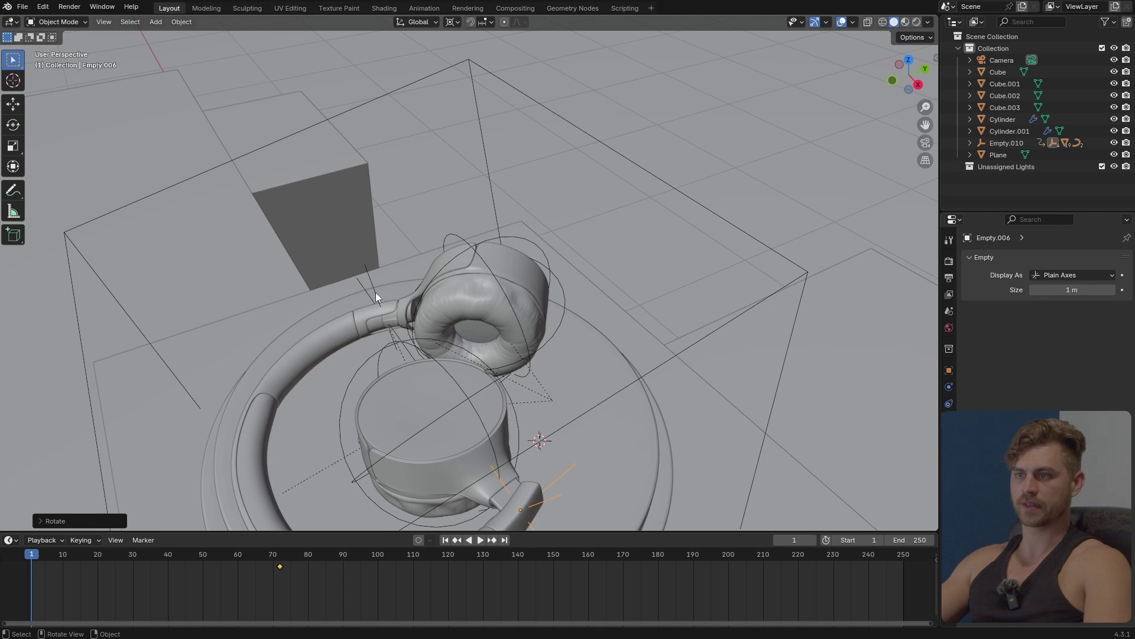
pyautogui.moveTo(399, 303); pyautogui.dragTo(632, 453, button='middle')
pyautogui.press('r')
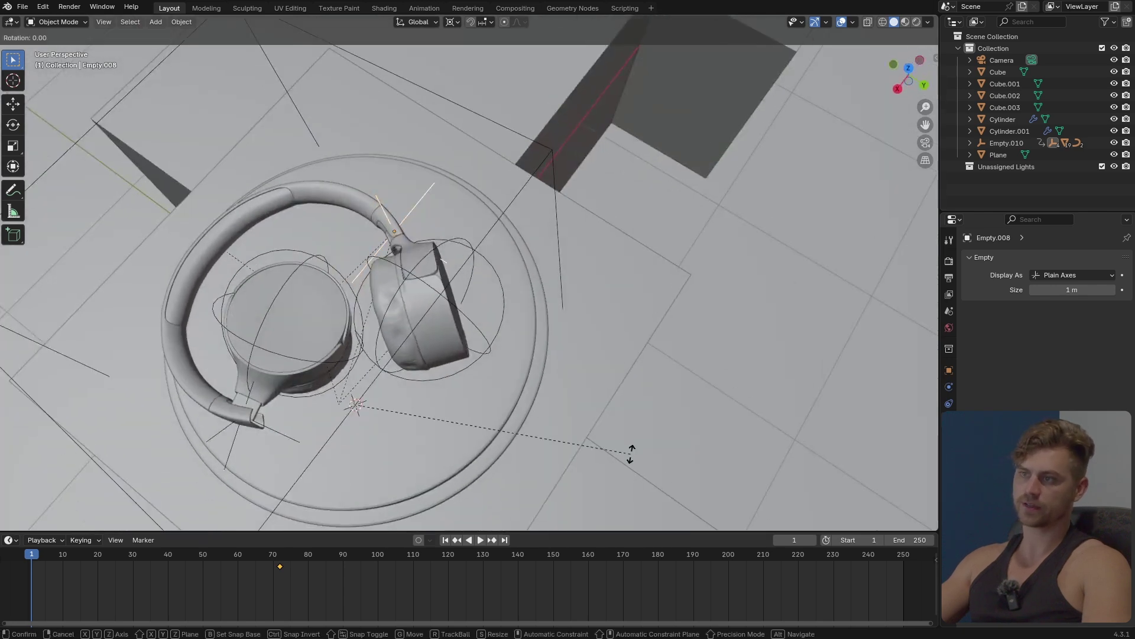
pyautogui.press('x')
pyautogui.click(599, 248)
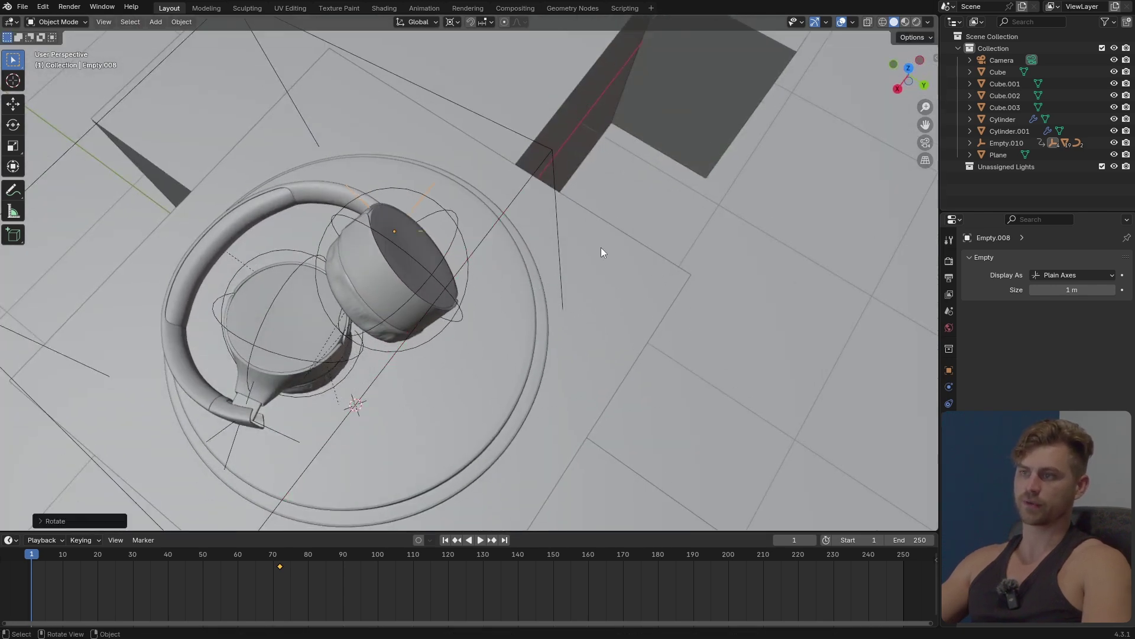
pyautogui.press('r')
pyautogui.press('z')
pyautogui.press('y')
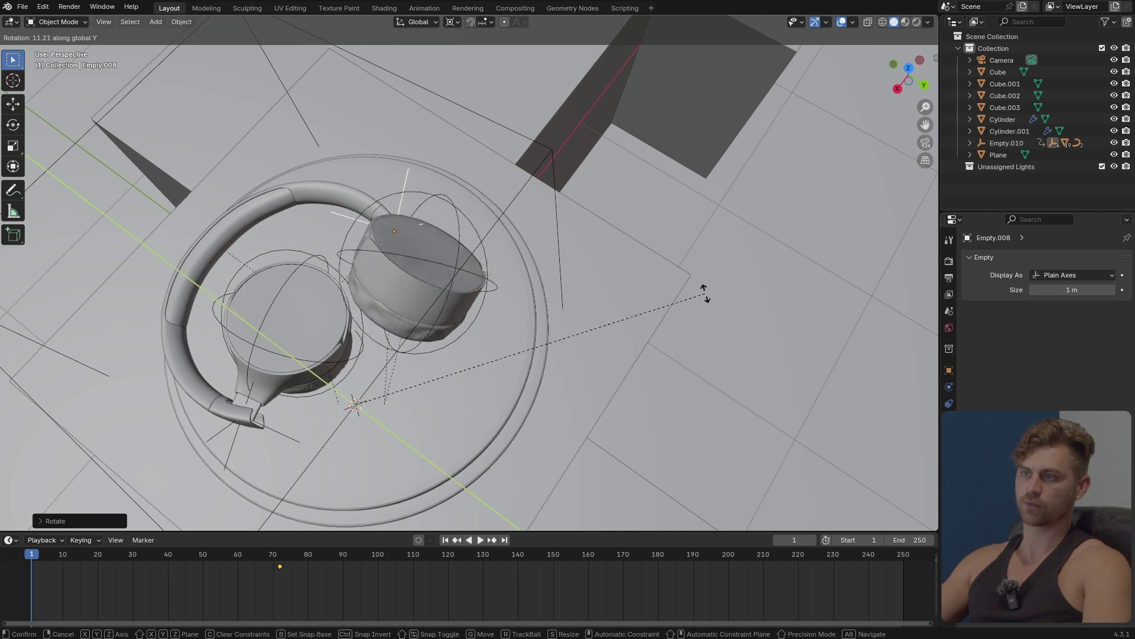
pyautogui.press('z')
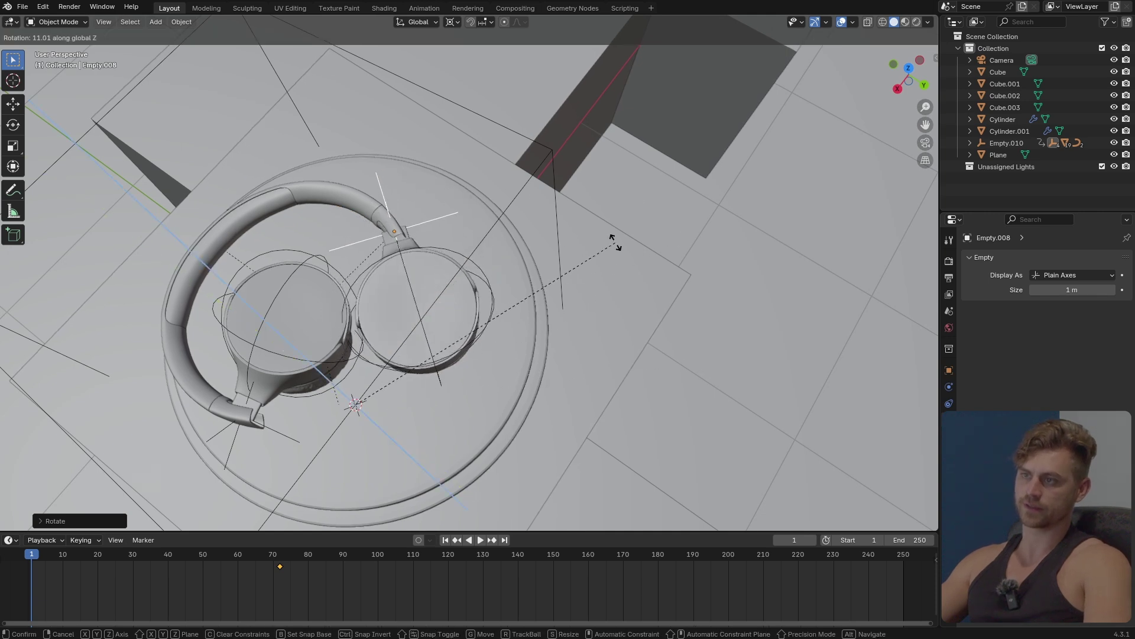
pyautogui.click(634, 187)
# Keyframe the folded pose of the ear cups' control empties at frame 1 and save the file
pyautogui.moveTo(634, 187); pyautogui.dragTo(569, 320, button='middle')
pyautogui.press('KP_0')
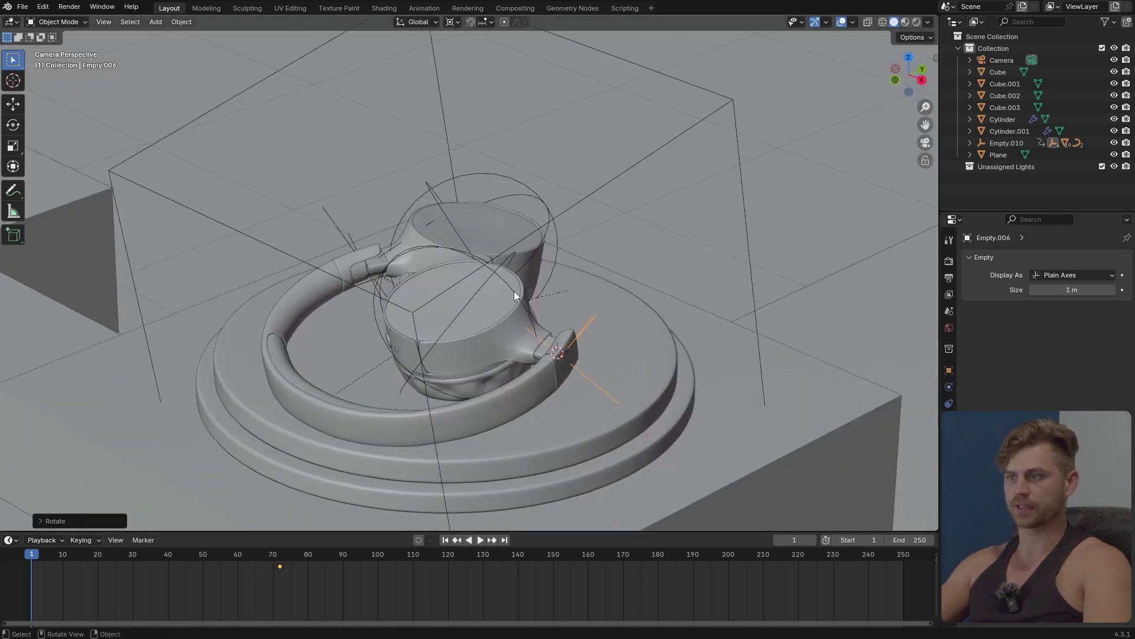
pyautogui.press('i')
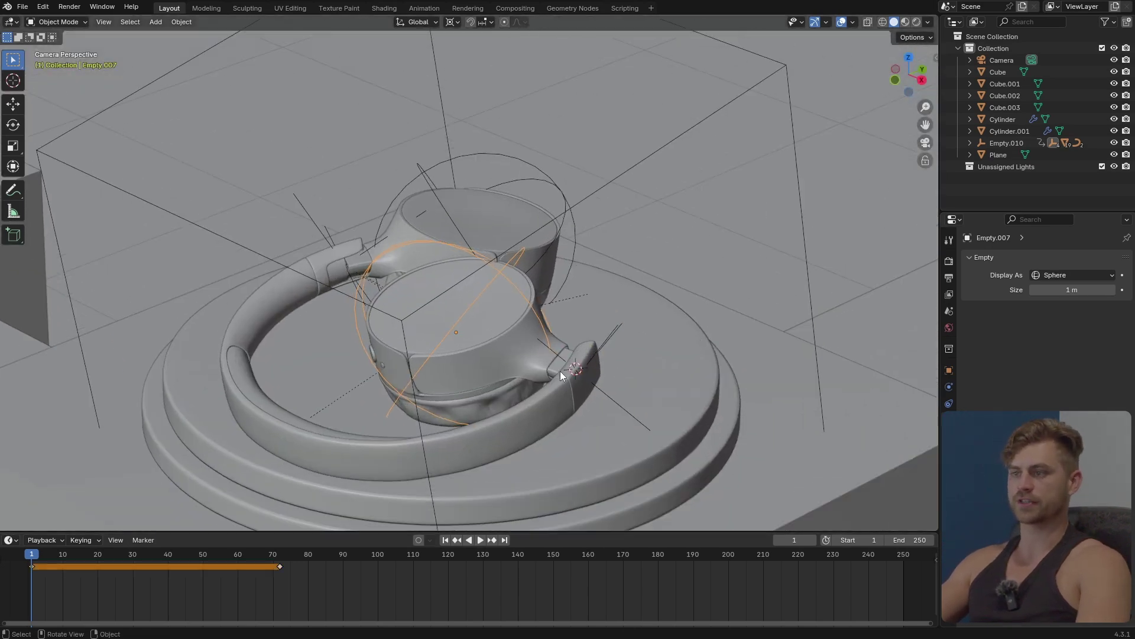
pyautogui.click(611, 395)
pyautogui.scroll(-2, 541, 324)
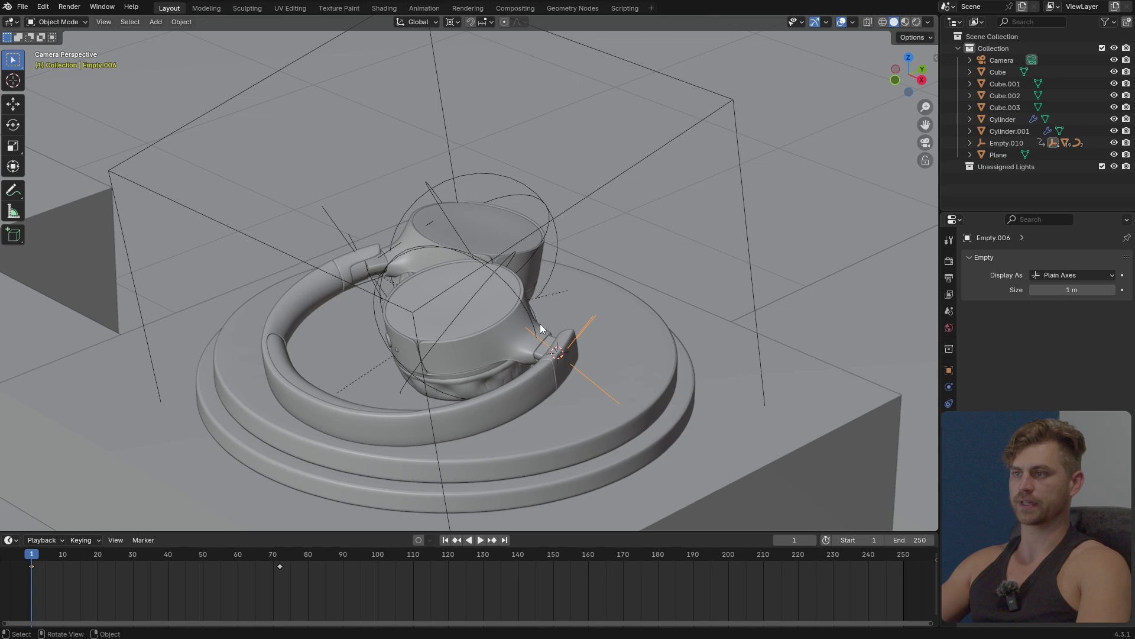
pyautogui.click(567, 204)
pyautogui.click(528, 194)
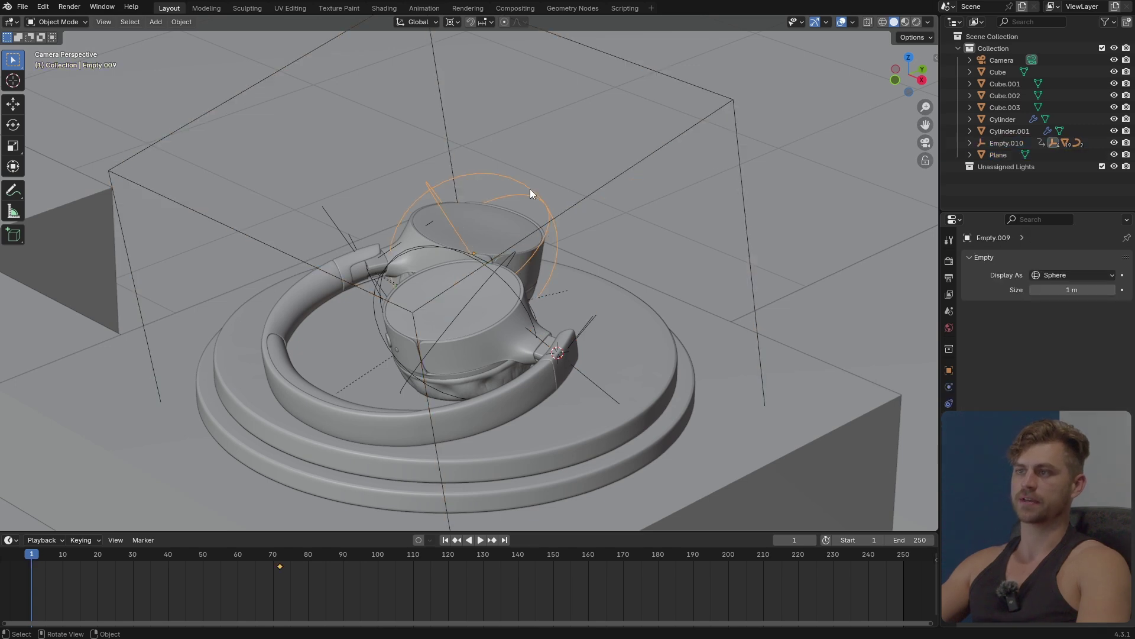
pyautogui.click(336, 224)
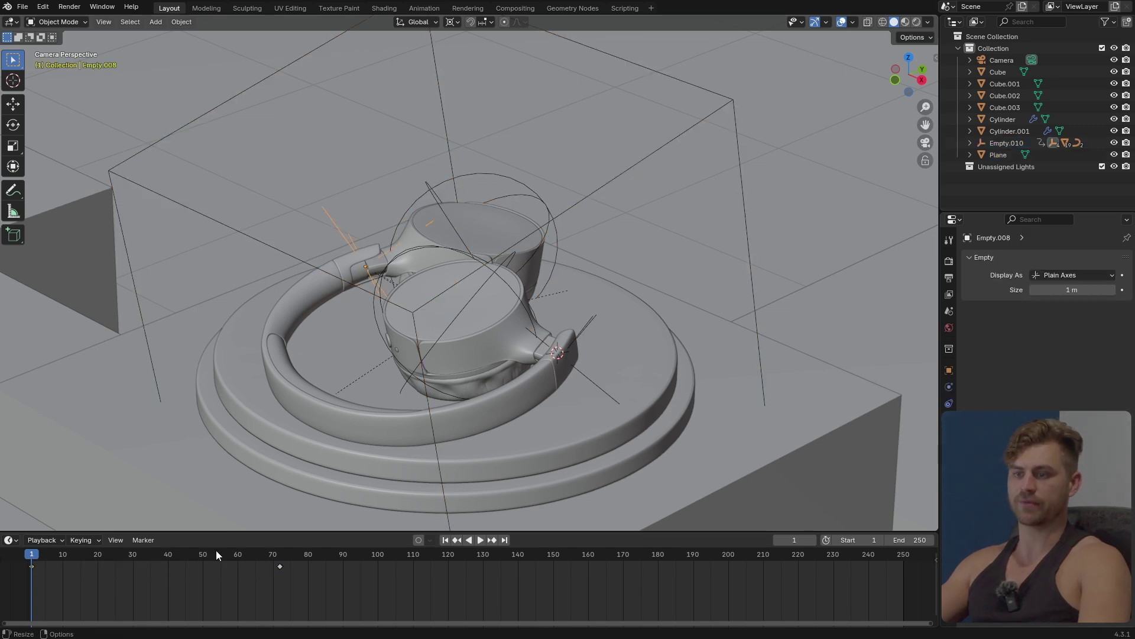
pyautogui.press('space')
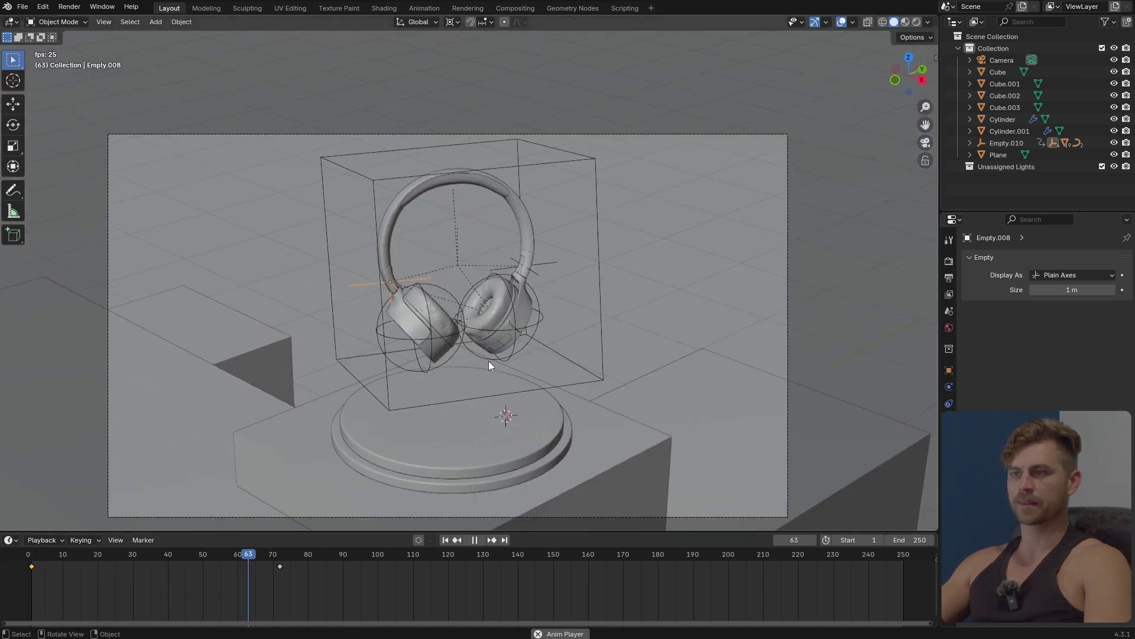
pyautogui.click(277, 553)
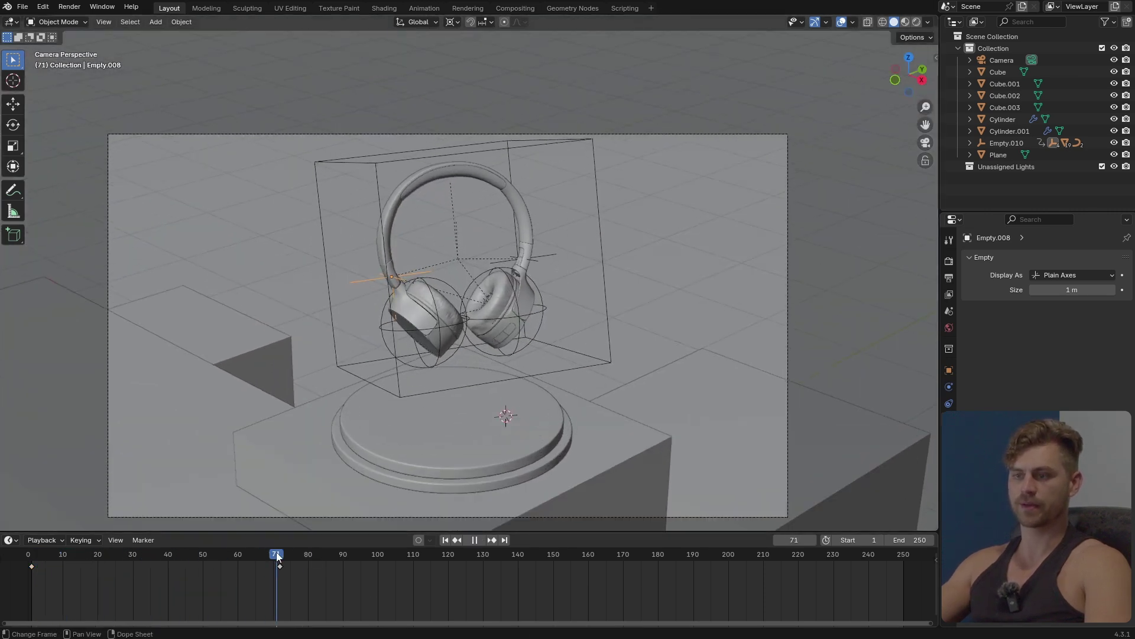
pyautogui.hotkey('ctrl', 's')
# Select both ear cups' axis and sphere control empties together with the headphones' main cube empty as the active object
pyautogui.press('a')
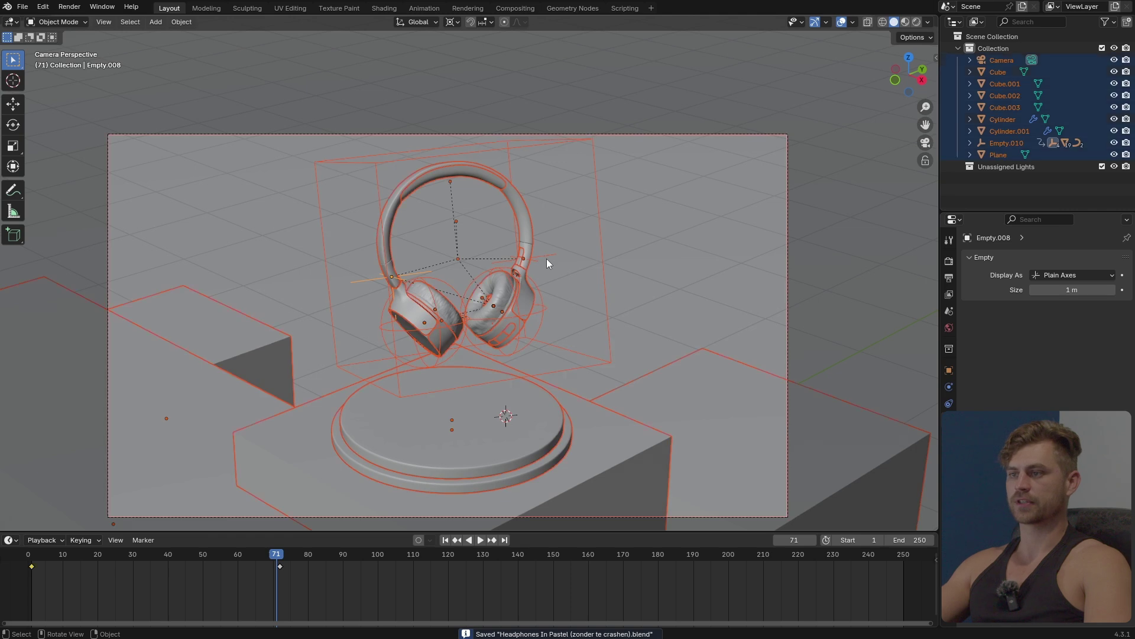
pyautogui.click(546, 258)
pyautogui.click(539, 258)
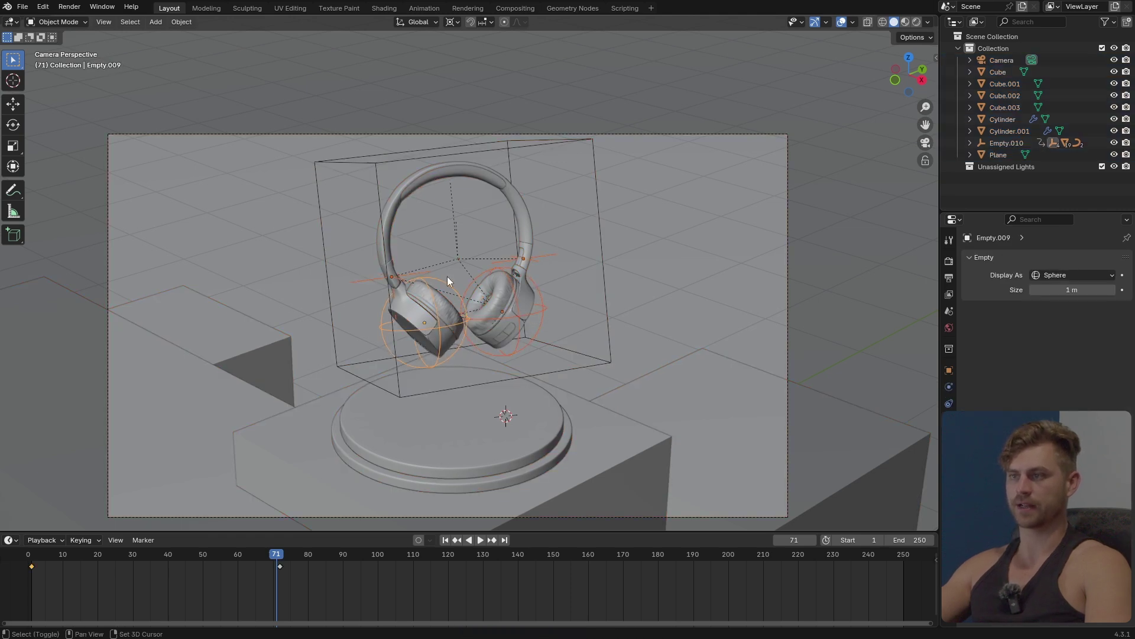
pyautogui.click(569, 142)
# Replace the timeline with an enlarged Graph Editor and display the empties' animation curves normalized
pyautogui.click(11, 540)
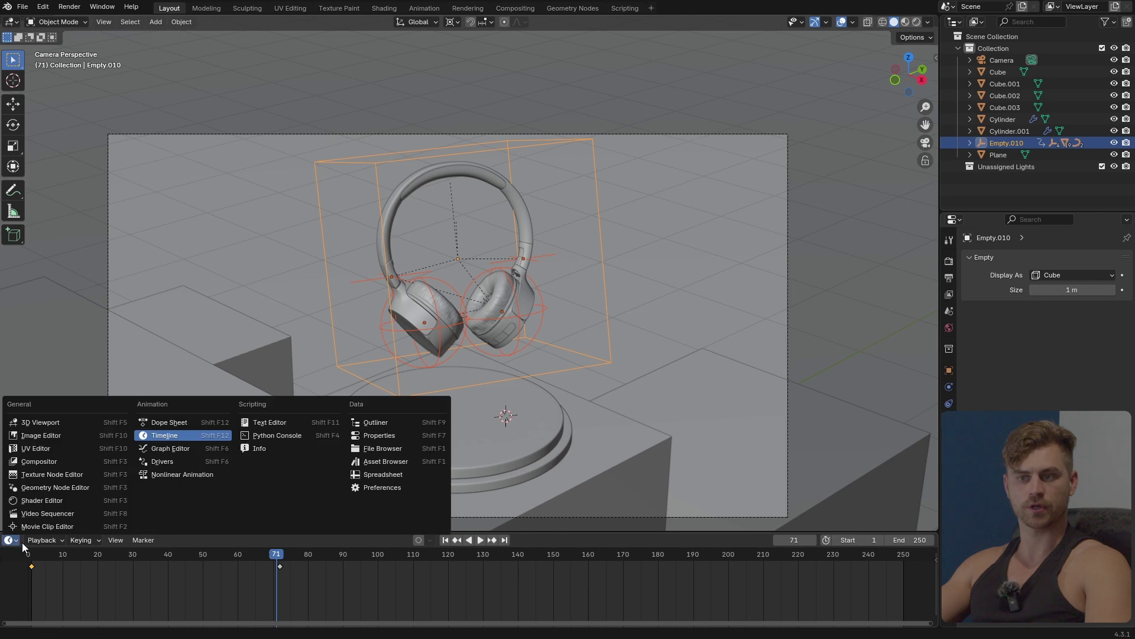
pyautogui.click(11, 540)
pyautogui.click(11, 540)
pyautogui.click(170, 448)
pyautogui.moveTo(256, 531); pyautogui.dragTo(257, 299)
pyautogui.click(207, 308)
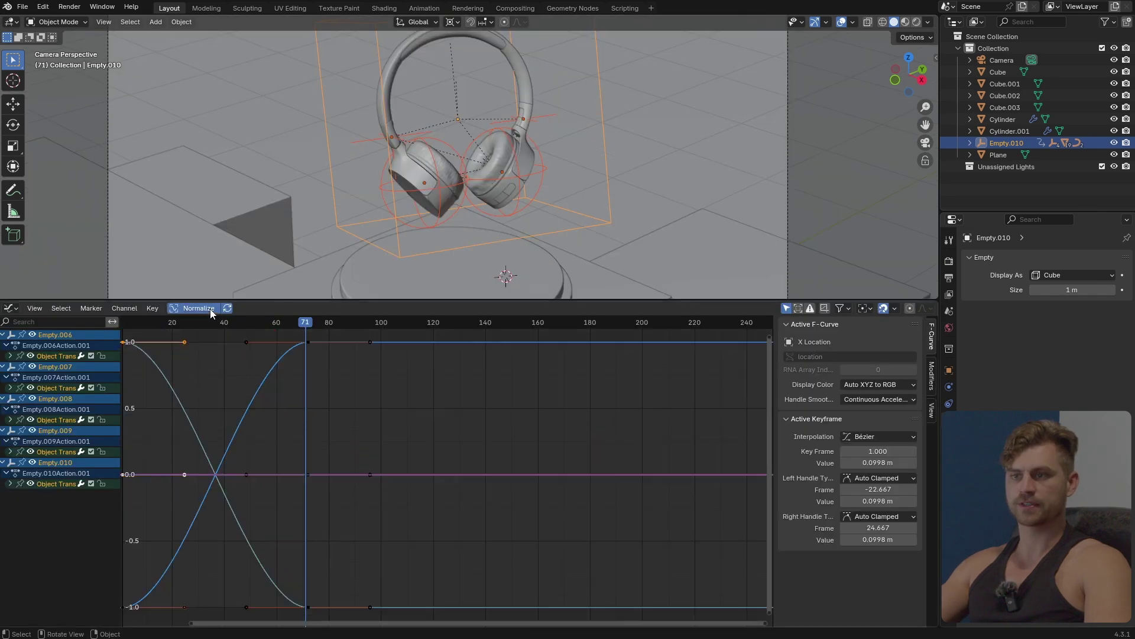
pyautogui.moveTo(332, 437); pyautogui.dragTo(523, 456, button='middle')
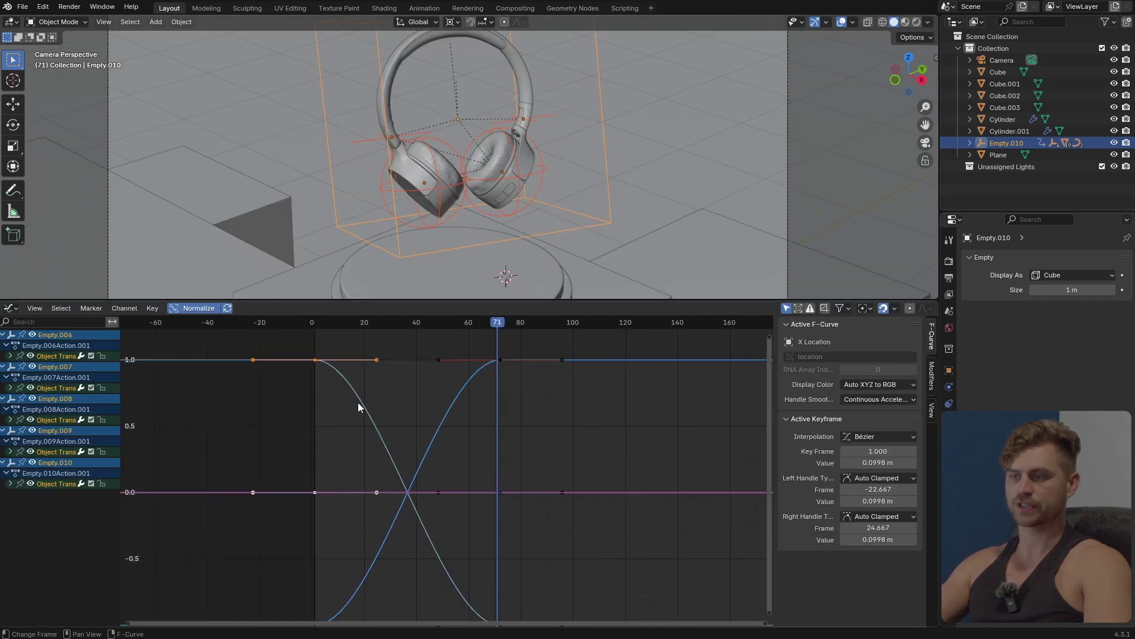
pyautogui.scroll(-2, 387, 449)
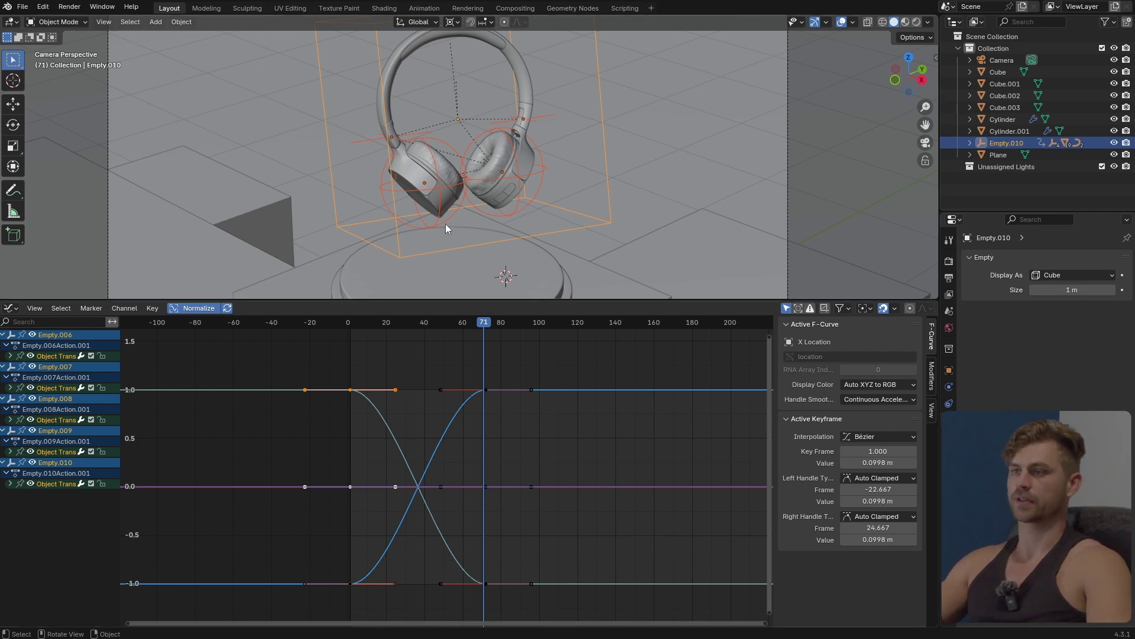
# Set the curve pivot to Individual Centers and scale all keyframes along X by about 1.89 to lengthen their handles
pyautogui.click(864, 305)
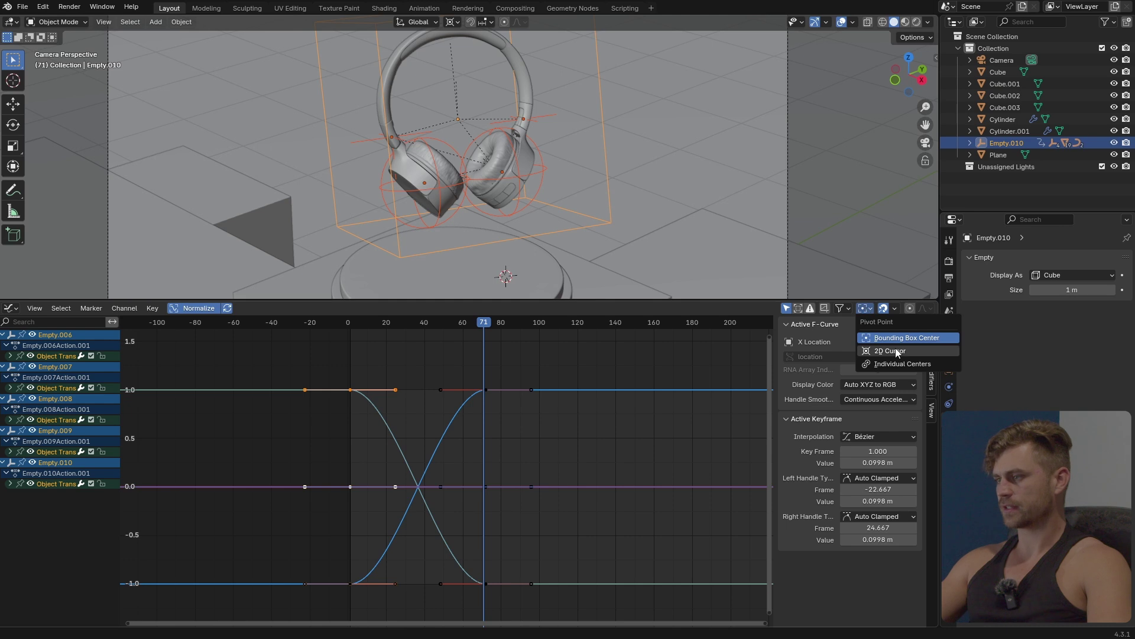
pyautogui.click(907, 364)
pyautogui.moveTo(521, 430); pyautogui.dragTo(500, 439, button='middle')
pyautogui.press('a')
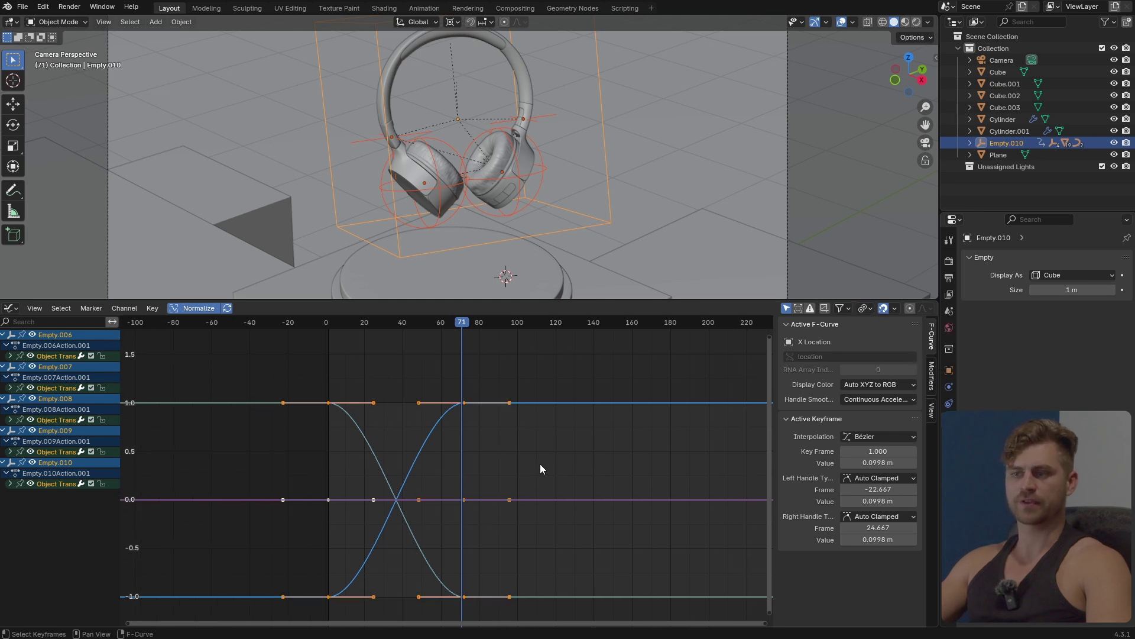
pyautogui.press('s')
pyautogui.press('x')
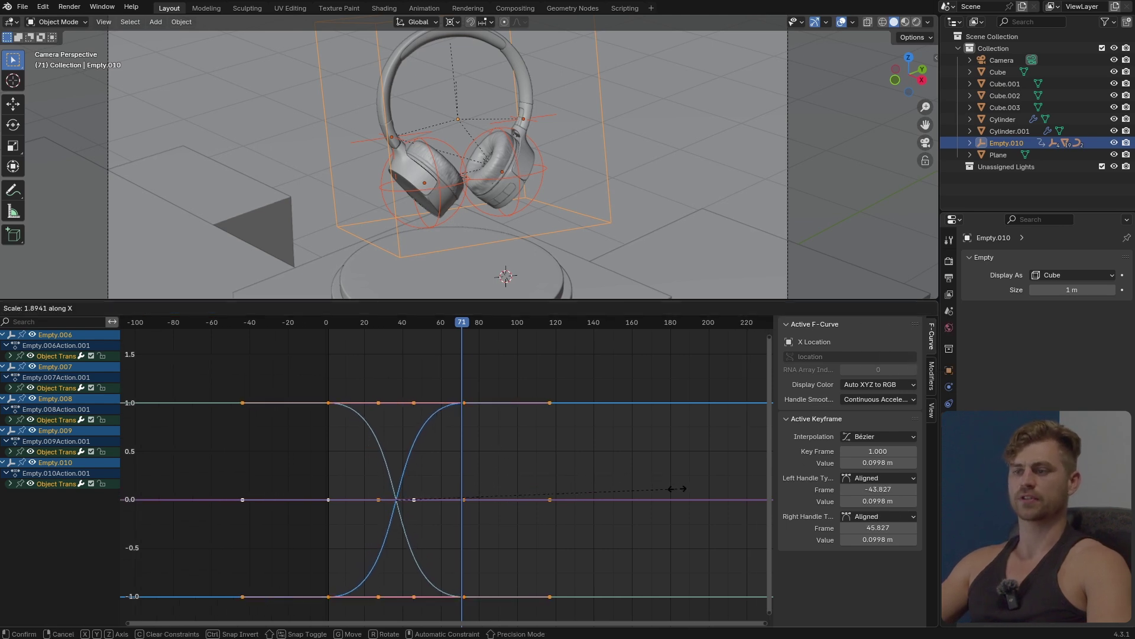
pyautogui.click(678, 488)
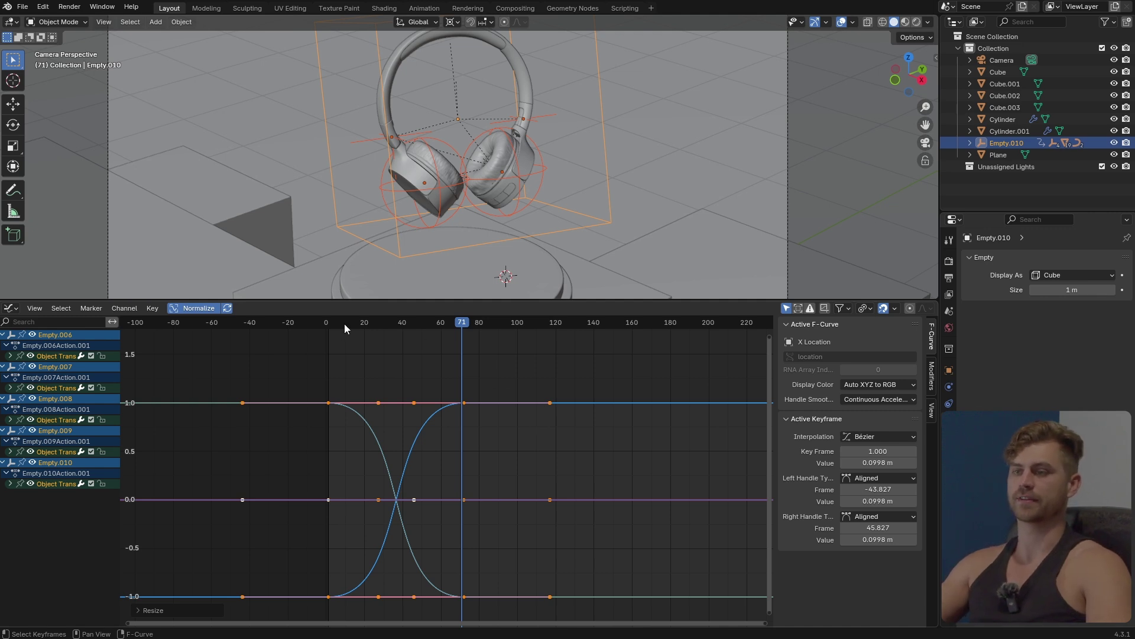
# Play and scrub the animation from the start in an enlarged camera view to examine the headphones' motion
pyautogui.hotkey('shift', 'Left')
pyautogui.scroll(-5, 439, 183)
pyautogui.press('space')
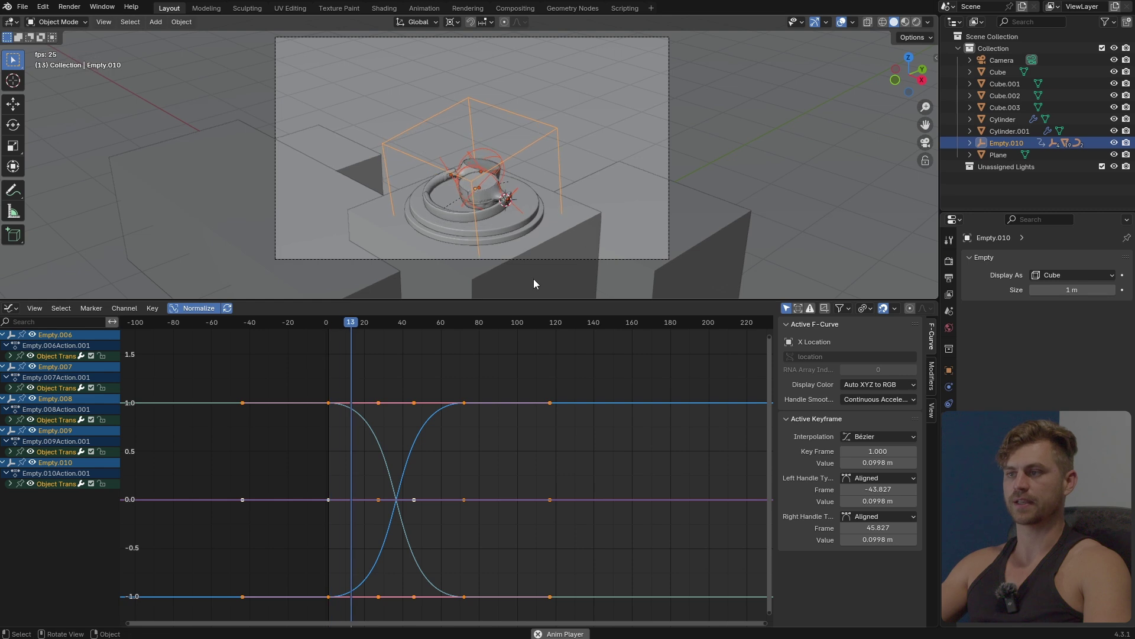
pyautogui.moveTo(541, 301); pyautogui.dragTo(534, 422)
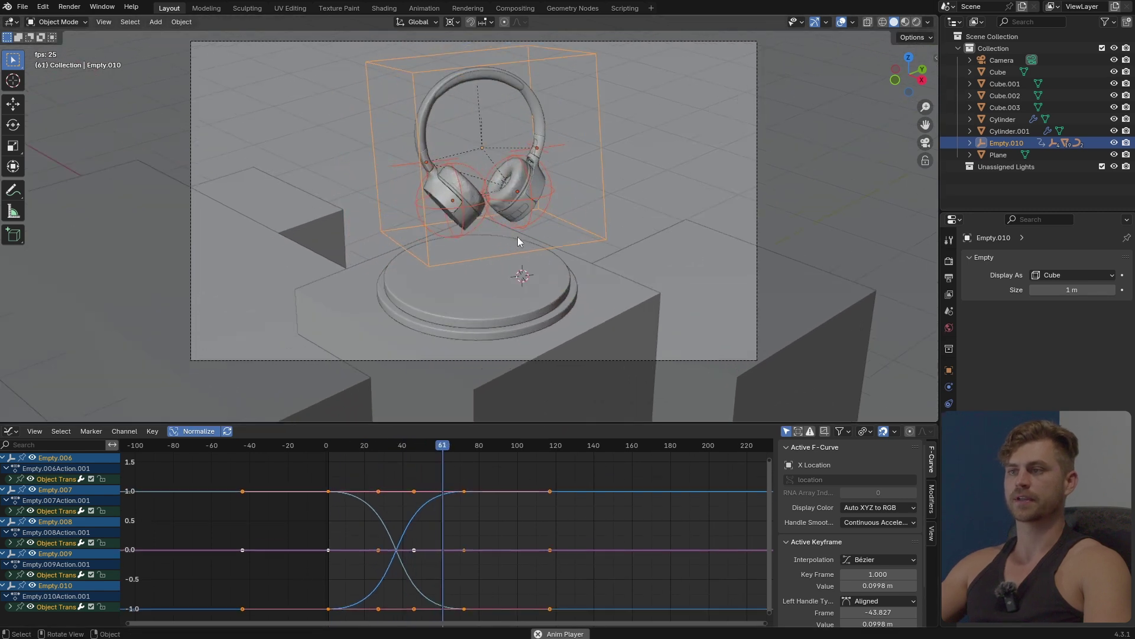
pyautogui.keyDown('shift'); pyautogui.moveTo(518, 242); pyautogui.dragTo(507, 309, button='middle'); pyautogui.keyUp('shift')
pyautogui.press('space')
pyautogui.click(329, 450)
pyautogui.press('space')
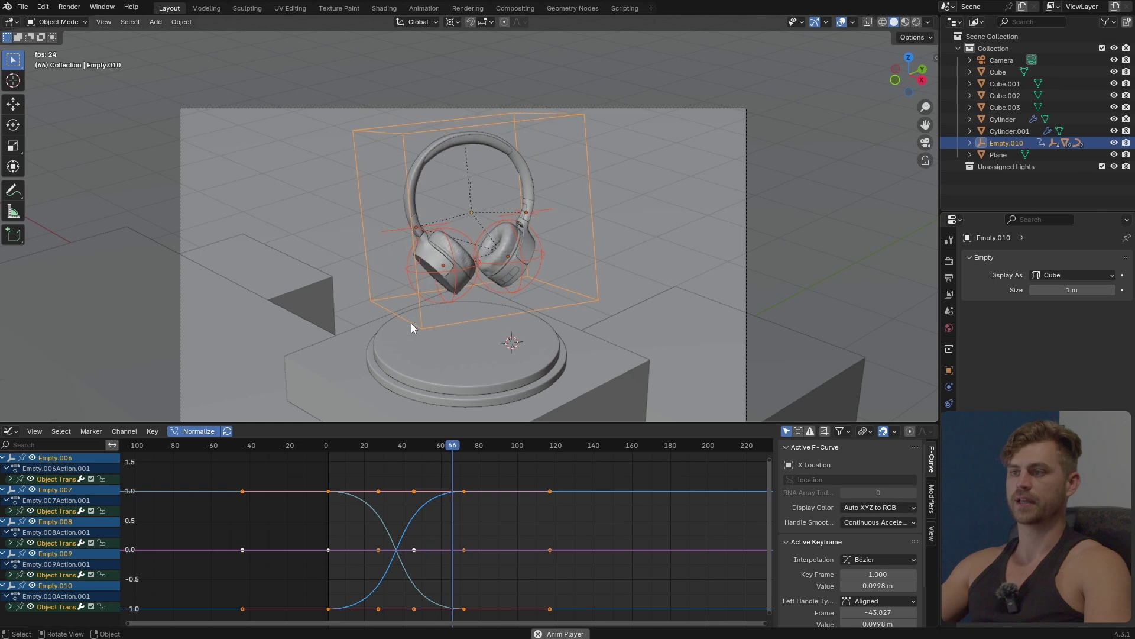
pyautogui.press('space')
pyautogui.scroll(4, 464, 331)
pyautogui.click(448, 448)
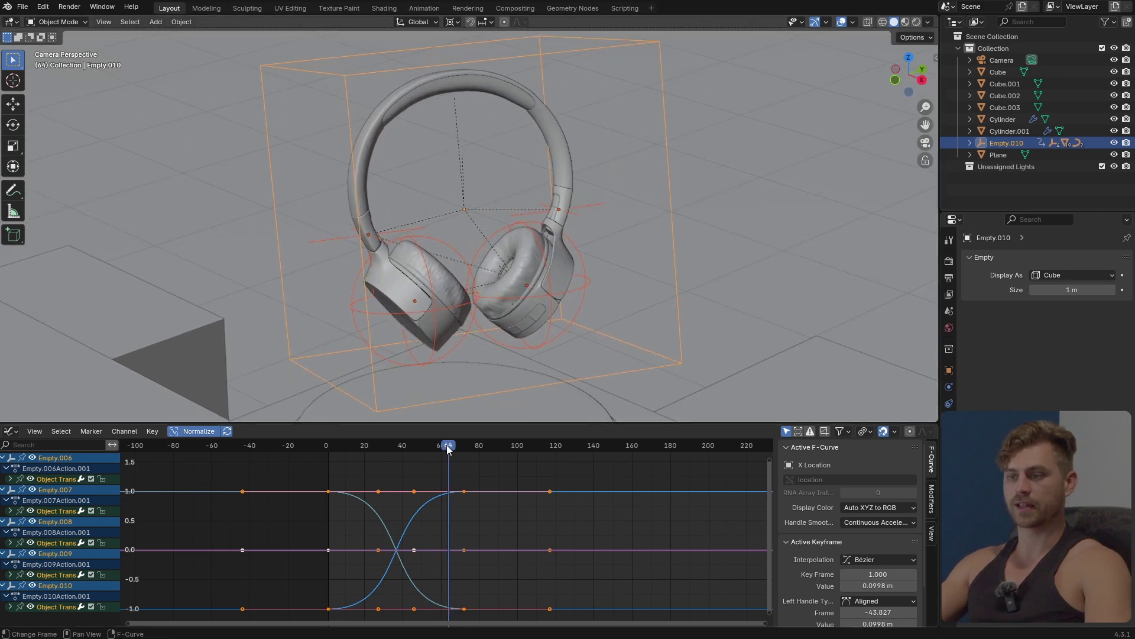
pyautogui.moveTo(448, 448); pyautogui.dragTo(361, 462)
pyautogui.press('space')
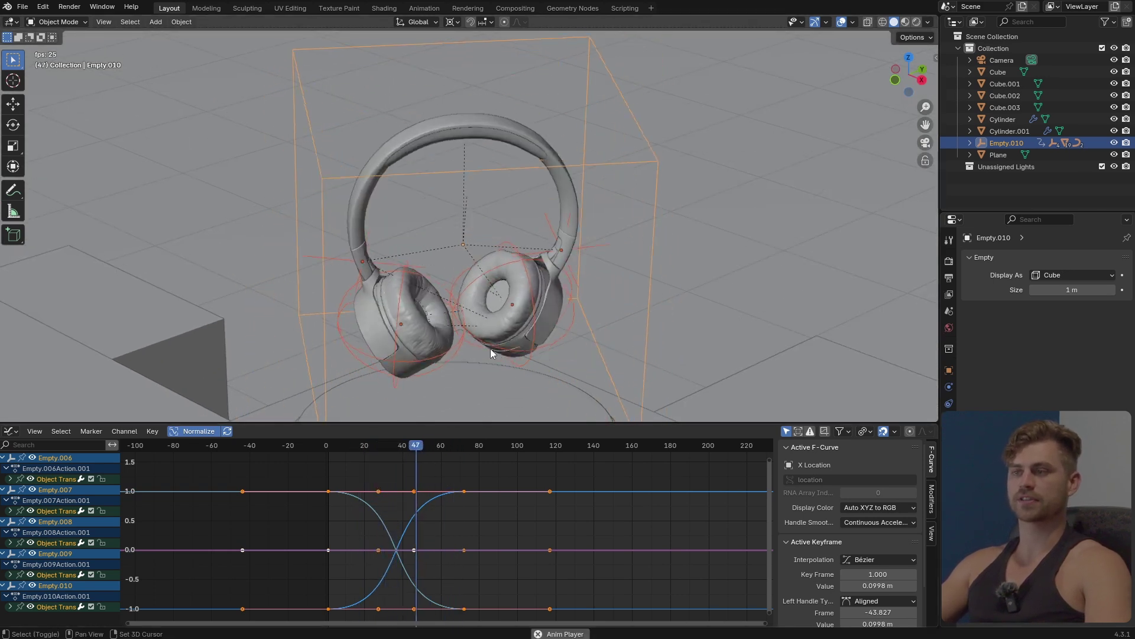
# Pull the main cube empty's starting Z Location handle up and back to about frame 15 and preview the faster rise
pyautogui.click(603, 80)
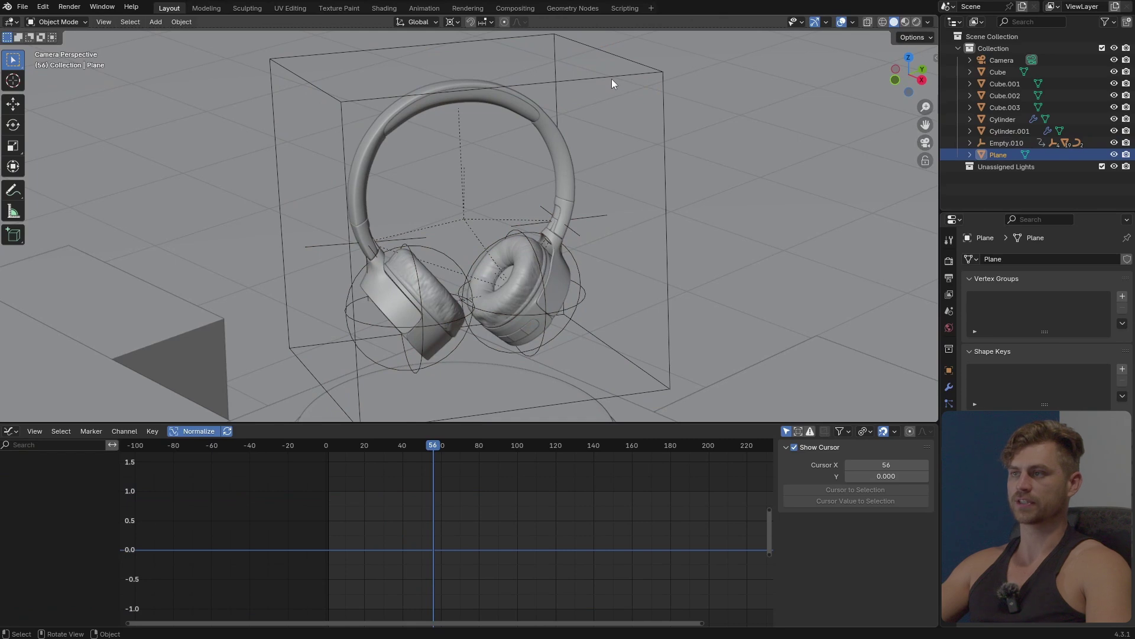
pyautogui.click(9, 479)
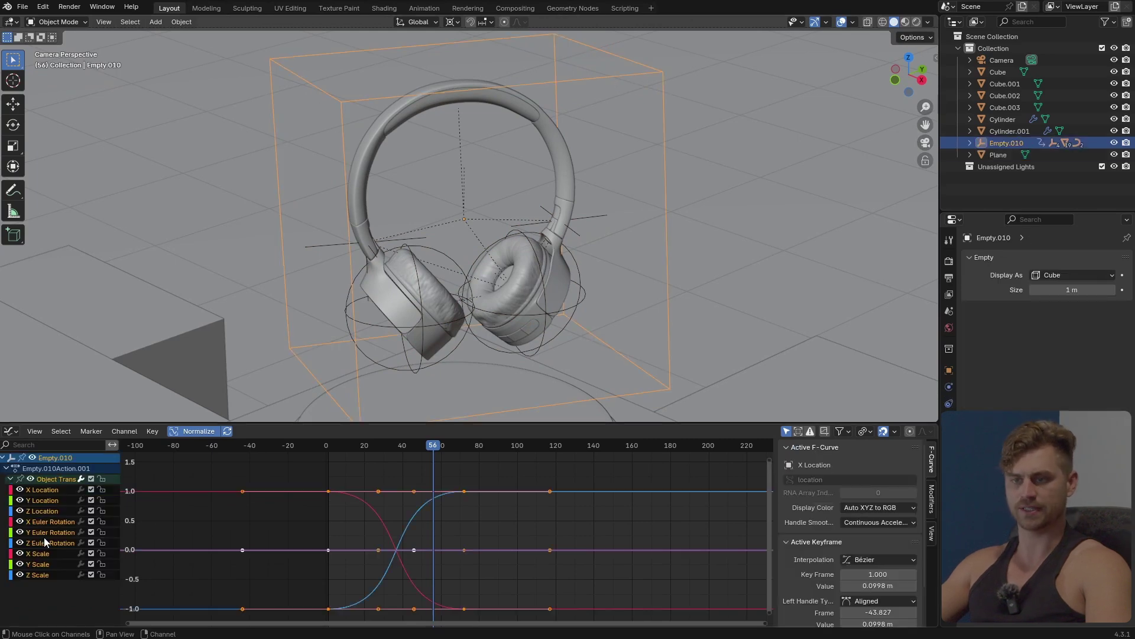
pyautogui.click(48, 511)
pyautogui.press('Home')
pyautogui.click(476, 596)
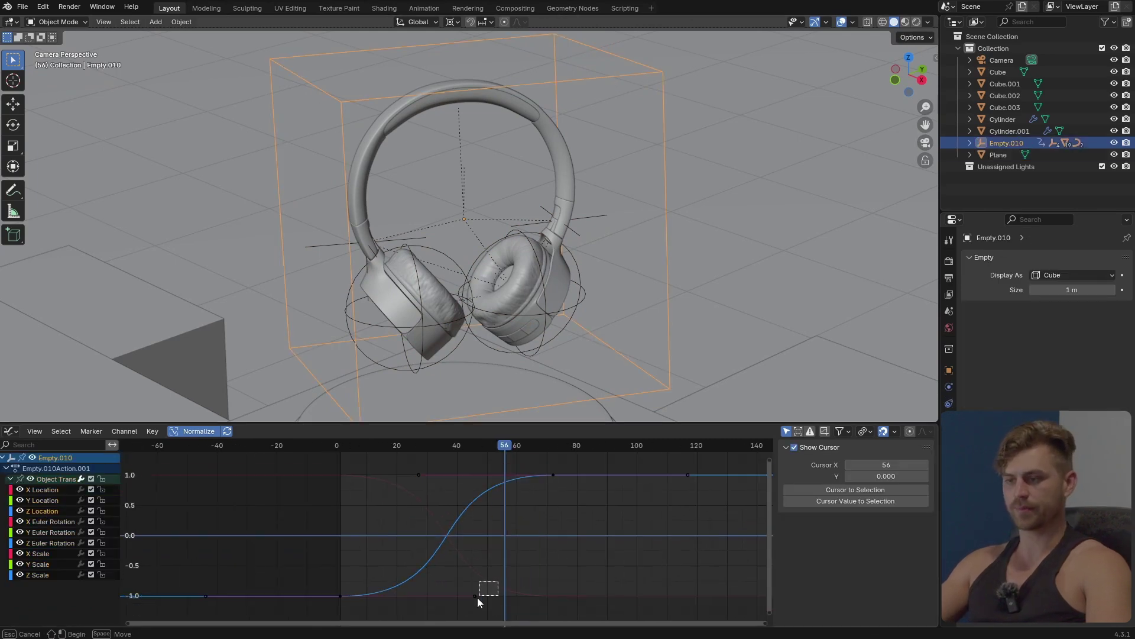
pyautogui.press('g')
pyautogui.click(364, 546)
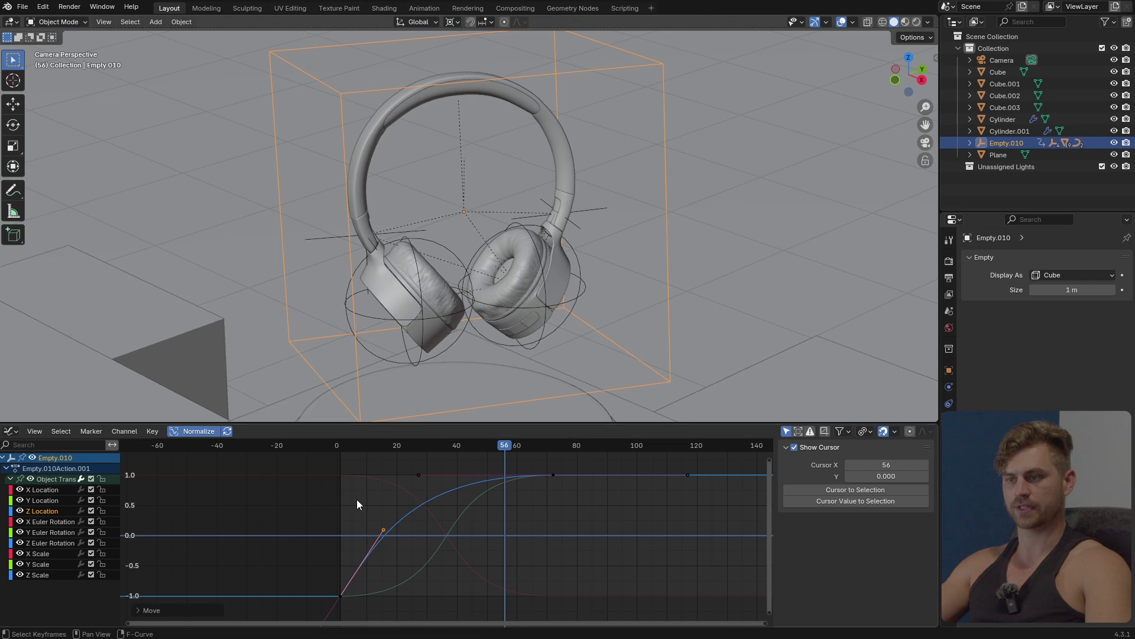
pyautogui.click(340, 442)
pyautogui.press('space')
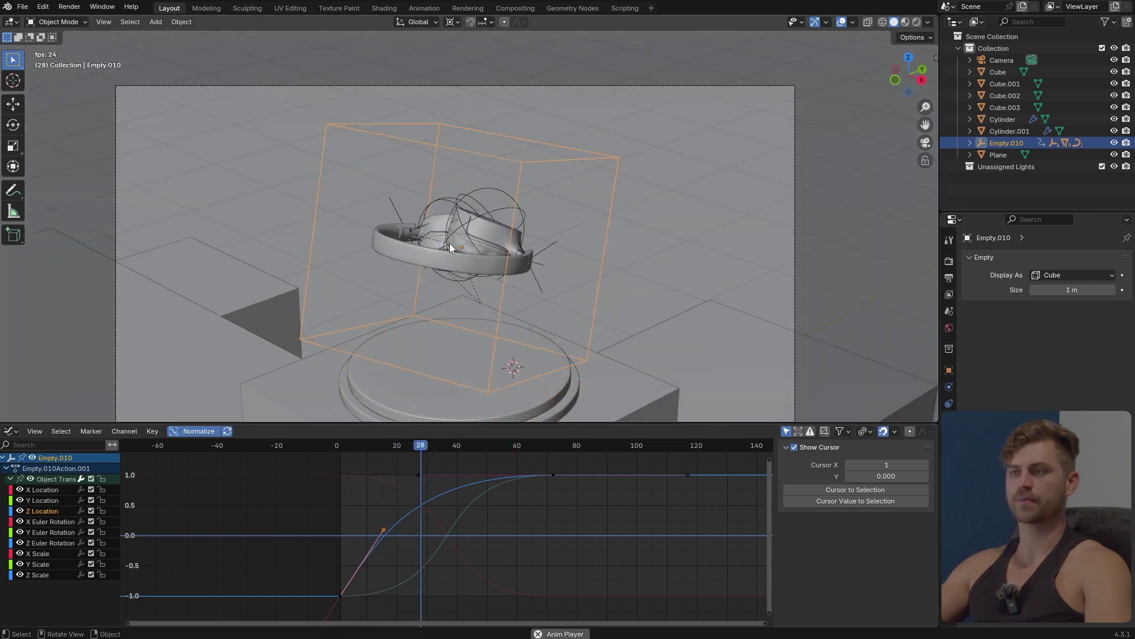
pyautogui.press('space')
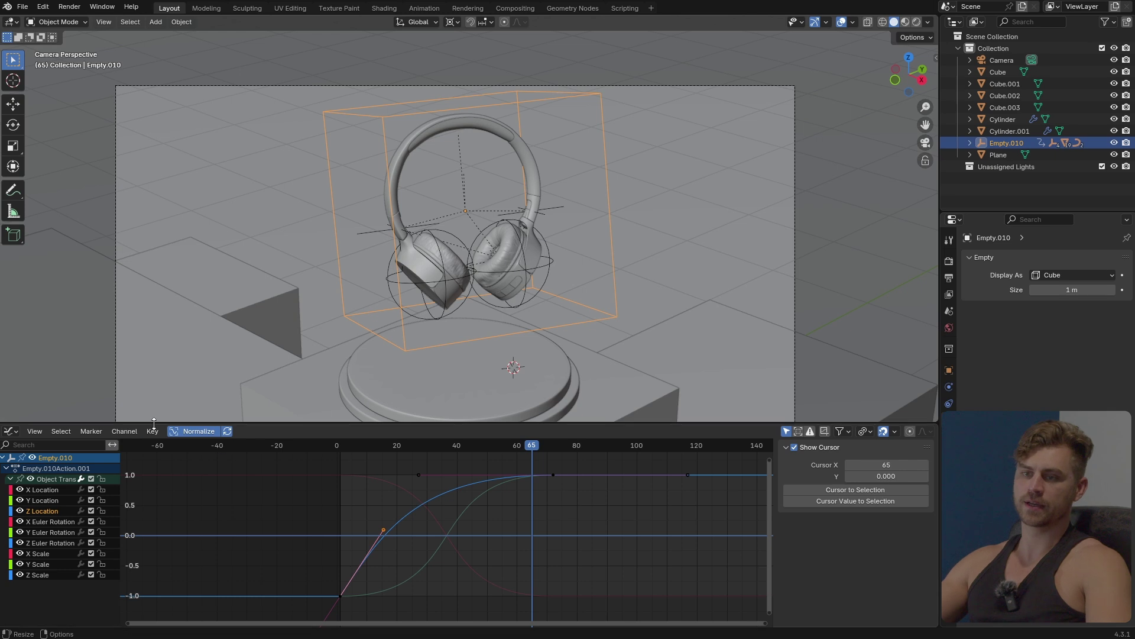
# Isolate the main cube empty's X, Y and Z Euler Rotation curves and select their outgoing handles at the starting keyframes
pyautogui.click(65, 521)
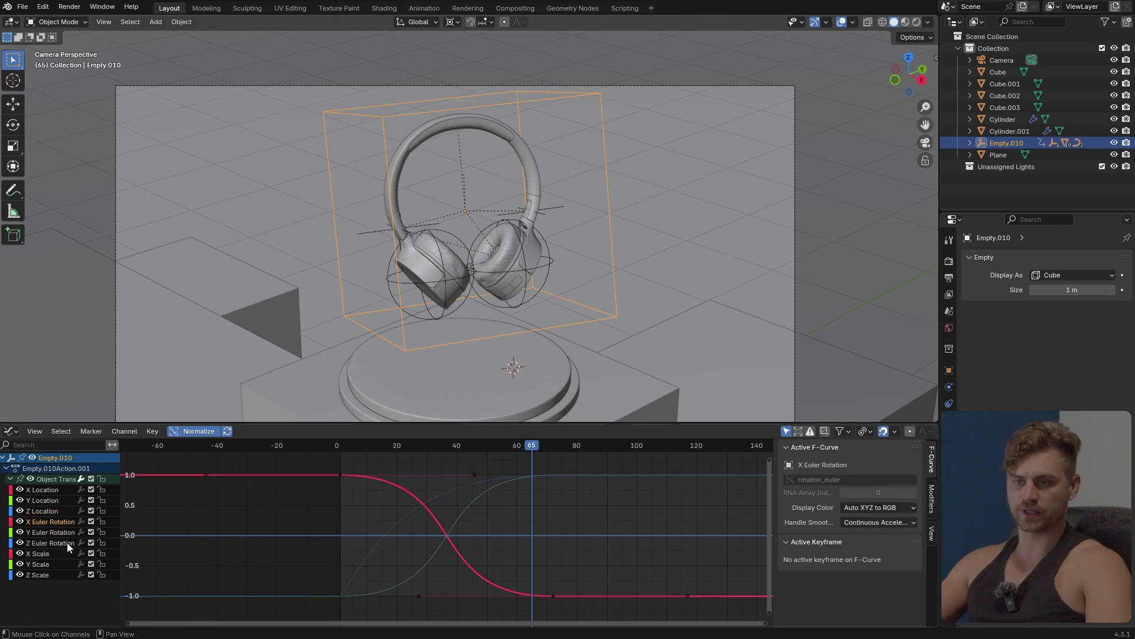
pyautogui.keyDown('shift'); pyautogui.click(67, 542); pyautogui.keyUp('shift')
pyautogui.moveTo(471, 512); pyautogui.dragTo(500, 512, button='middle')
pyautogui.scroll(-1, 500, 506)
pyautogui.moveTo(507, 469); pyautogui.dragTo(484, 613)
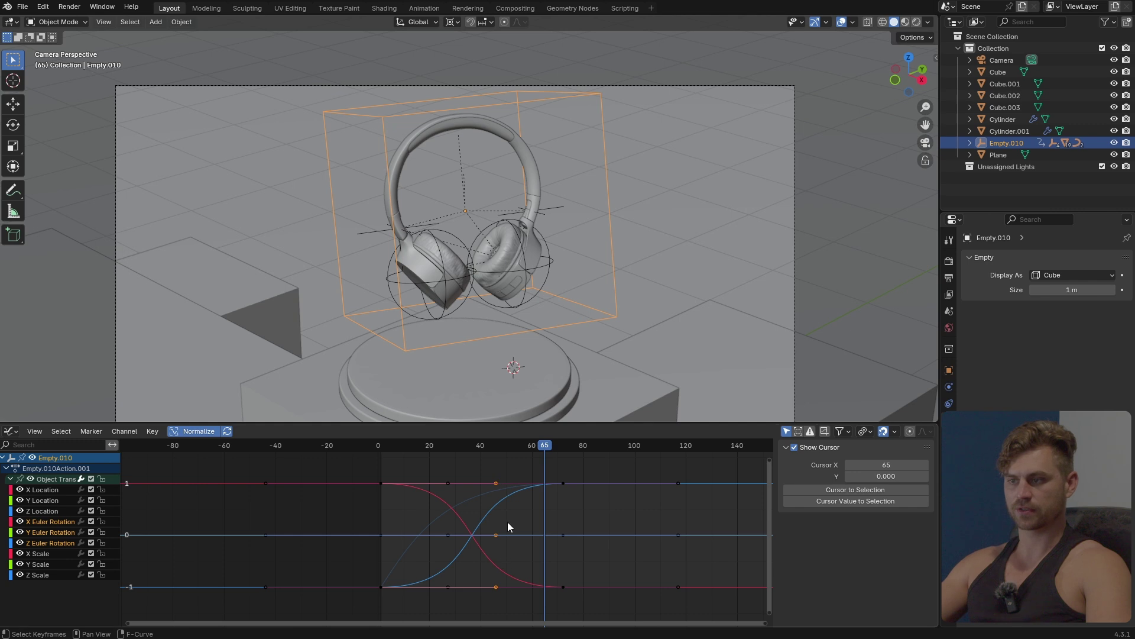
pyautogui.press('g')
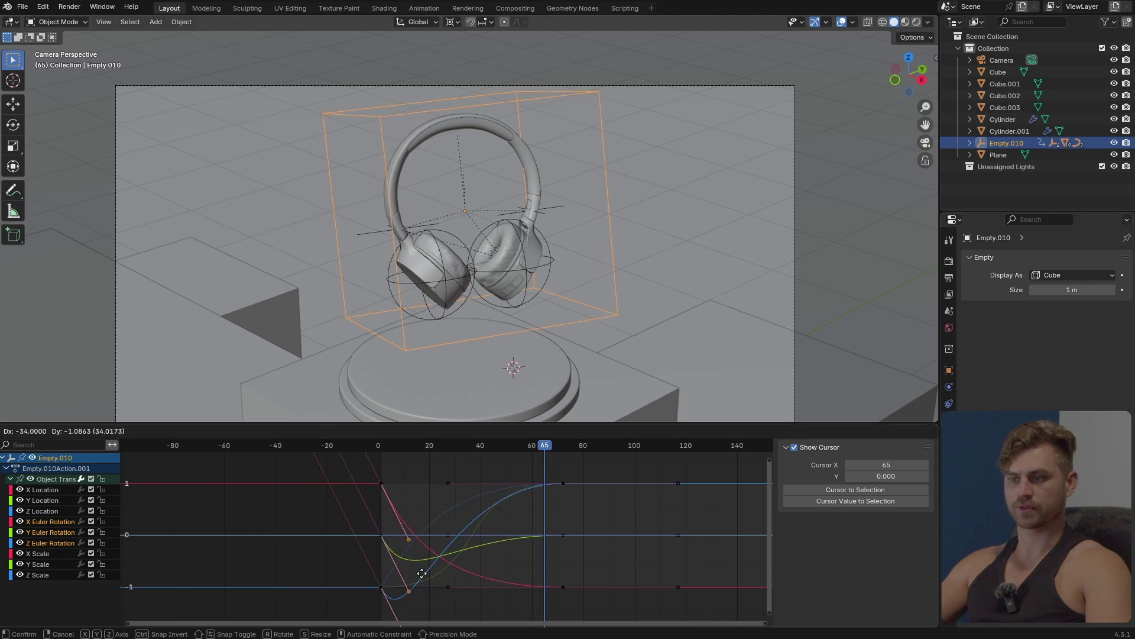
pyautogui.press('Escape')
pyautogui.scroll(2, 474, 512)
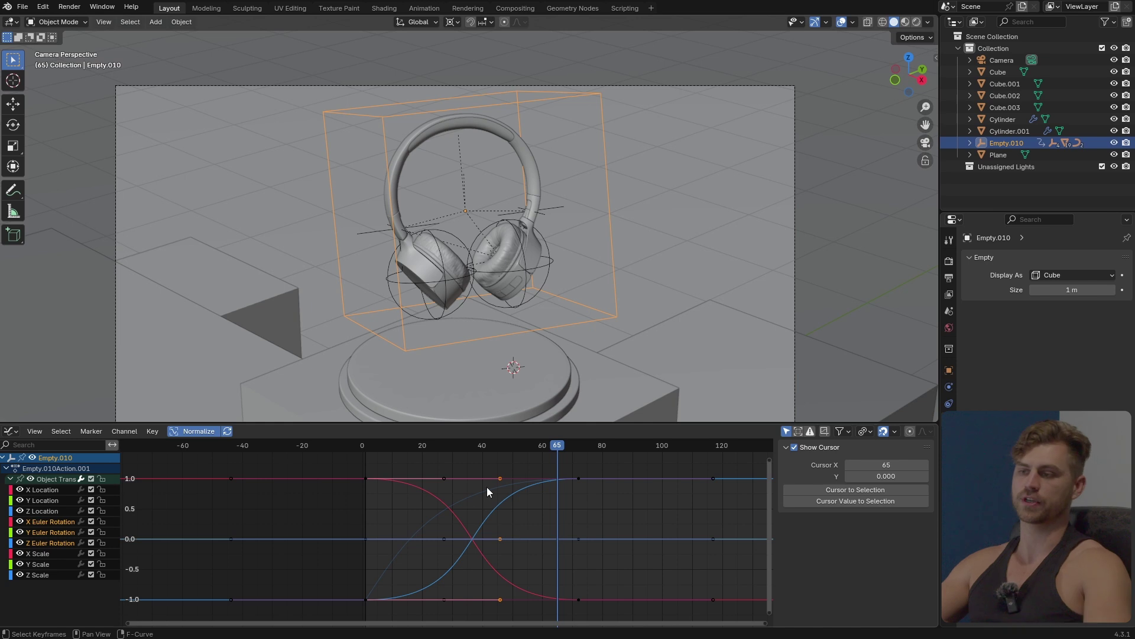
pyautogui.moveTo(565, 489); pyautogui.dragTo(593, 467, button='middle')
pyautogui.moveTo(474, 503); pyautogui.dragTo(465, 511, button='middle')
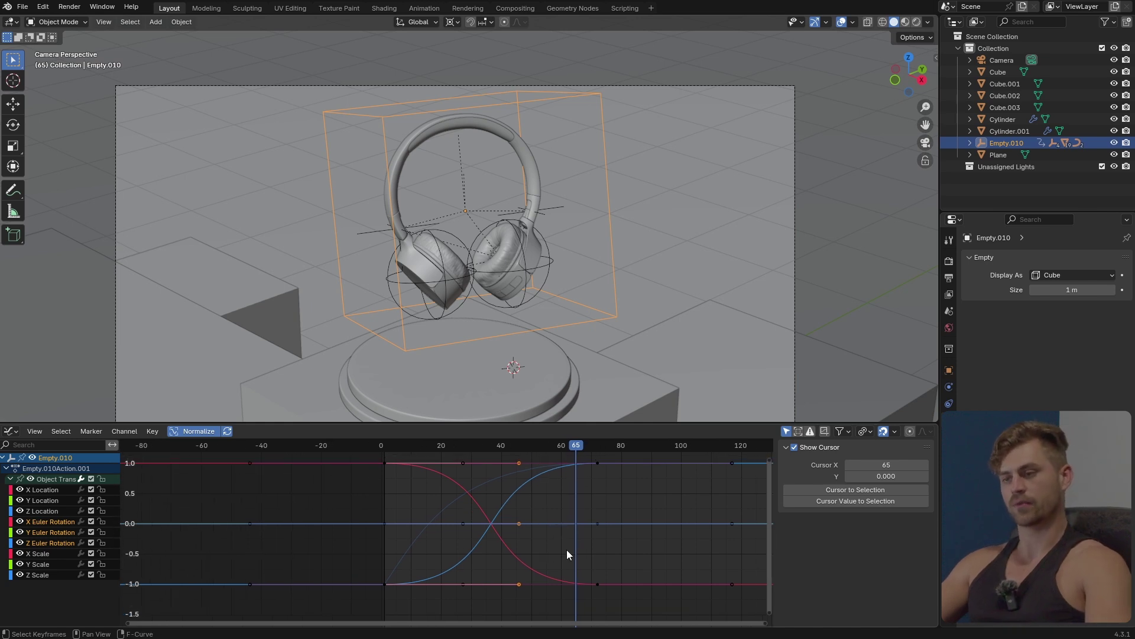
pyautogui.press('s')
pyautogui.press('x')
pyautogui.rightClick(596, 541)
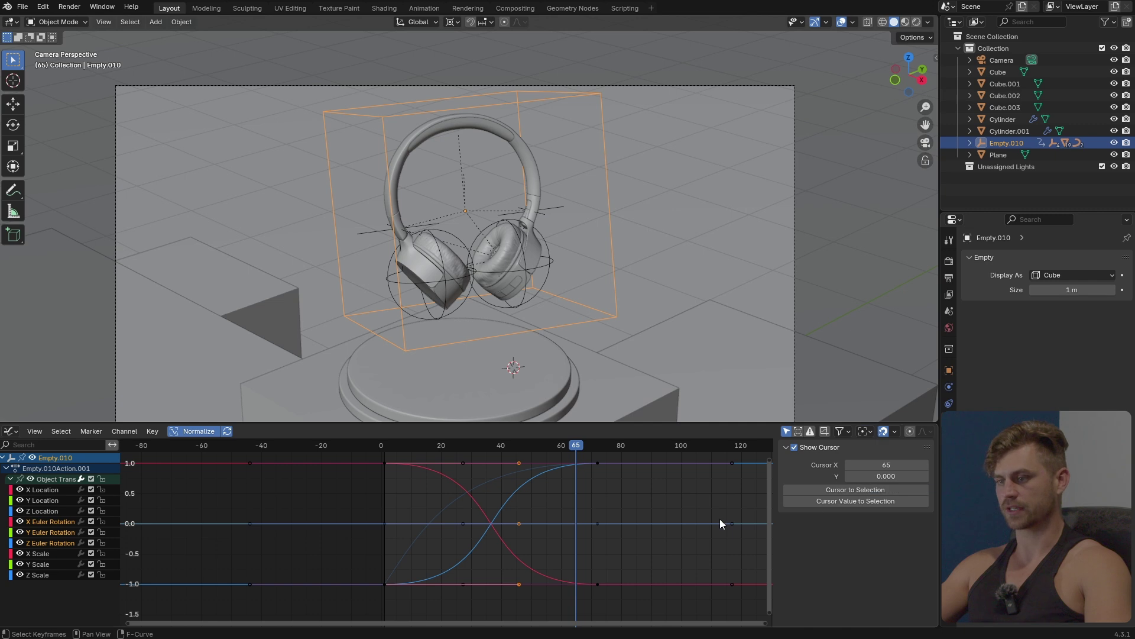
# Scale the selected starting rotation handles along Y to steepen the curves and preview the animation from the start
pyautogui.press('s')
pyautogui.press('y')
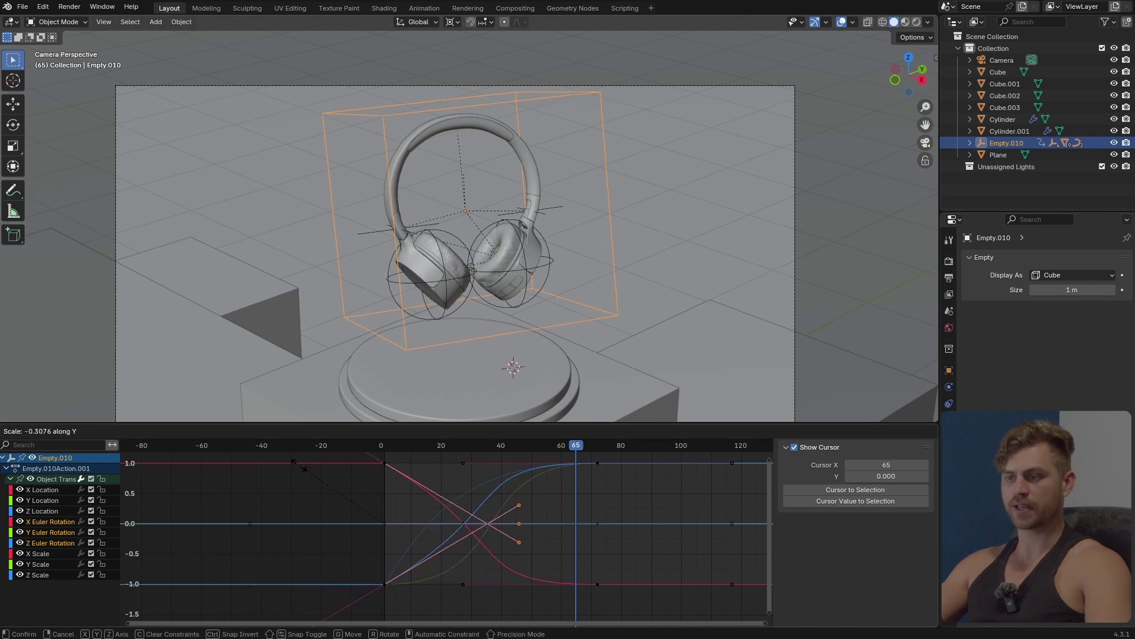
pyautogui.click(213, 619)
pyautogui.click(385, 447)
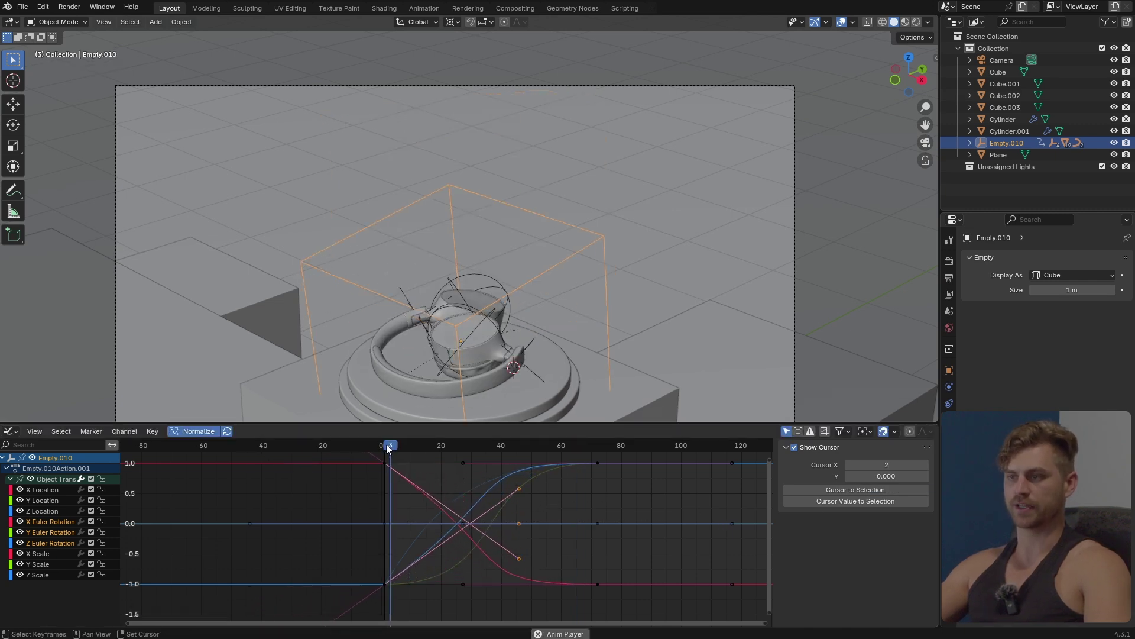
pyautogui.press('space')
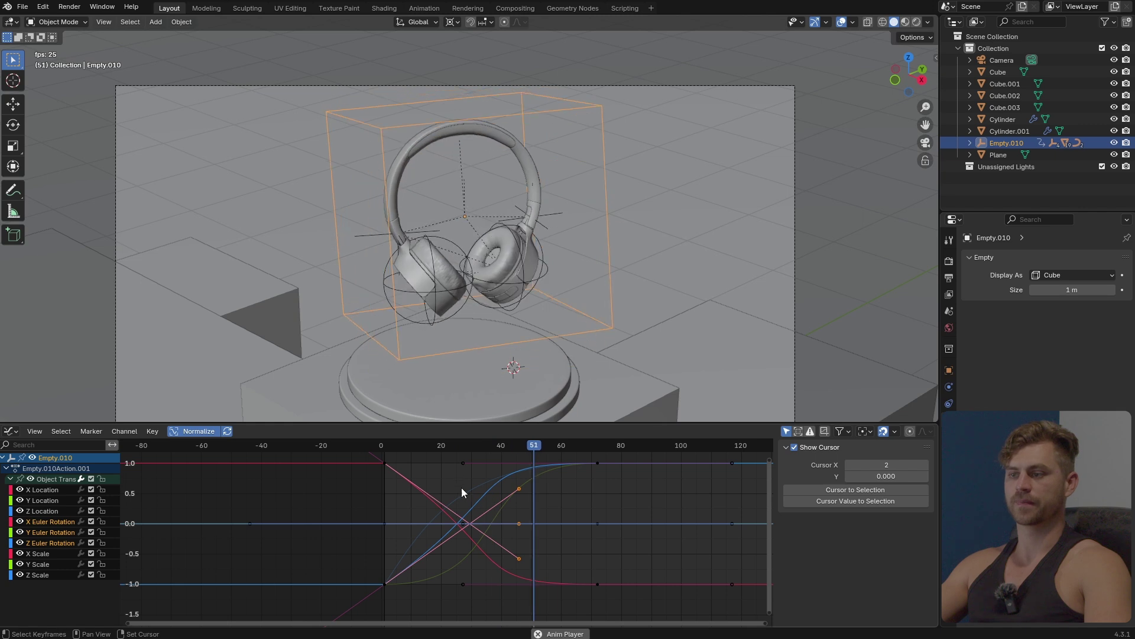
pyautogui.press('space')
# Scale the rotation handles again along Y until they overshoot the curves' end values and play the animation from the start
pyautogui.press('s')
pyautogui.press('y')
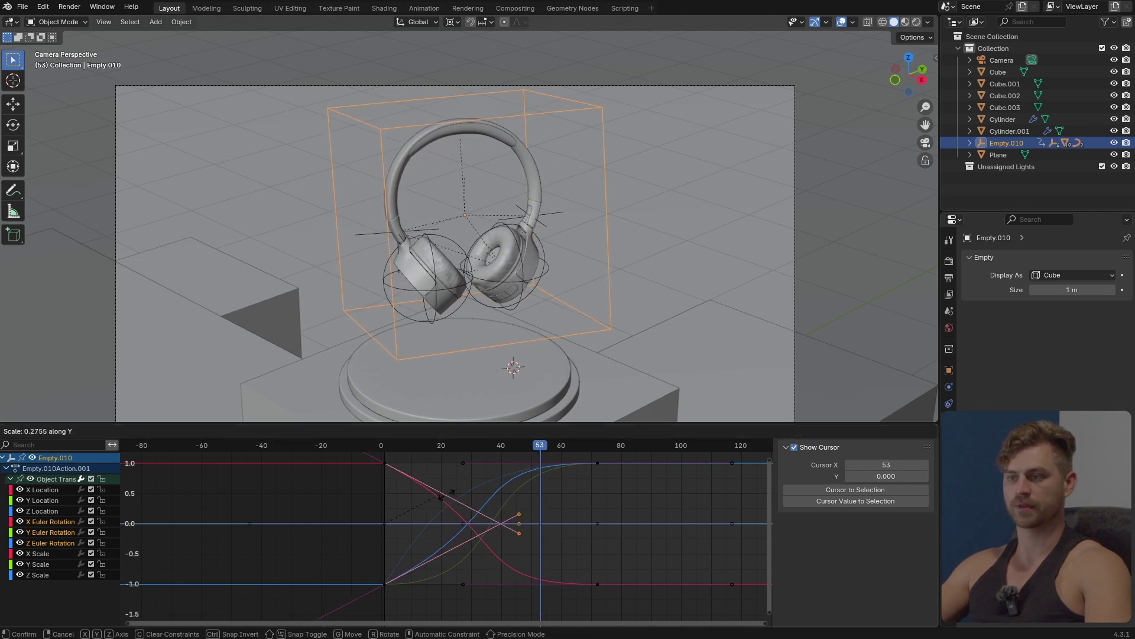
pyautogui.click(365, 485)
pyautogui.moveTo(442, 506); pyautogui.dragTo(428, 519, button='middle')
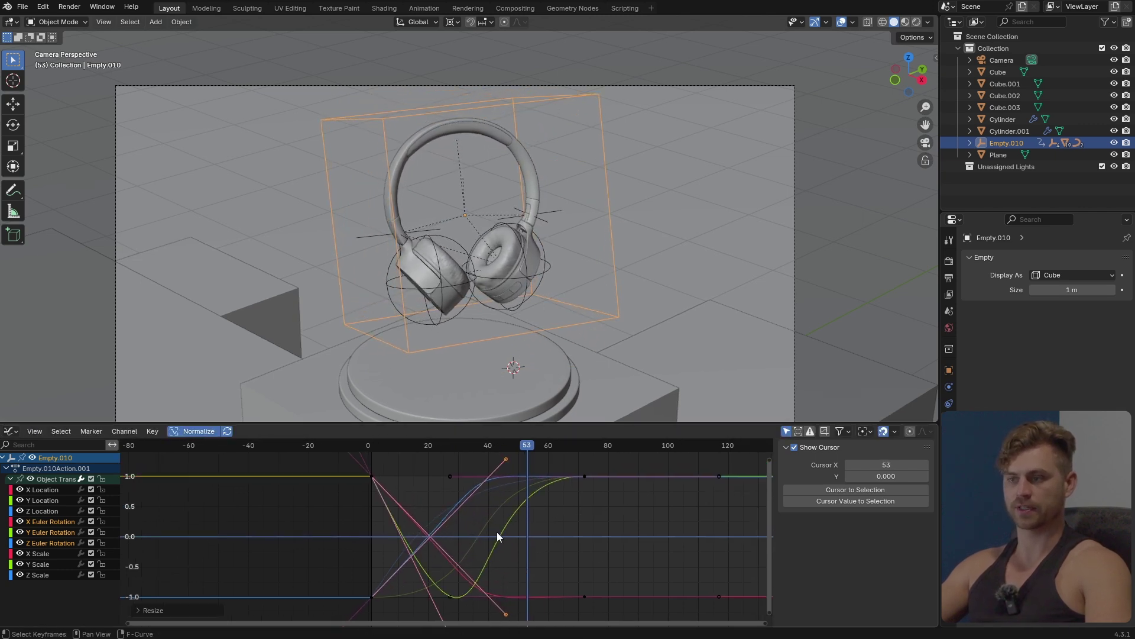
pyautogui.click(373, 446)
pyautogui.press('space')
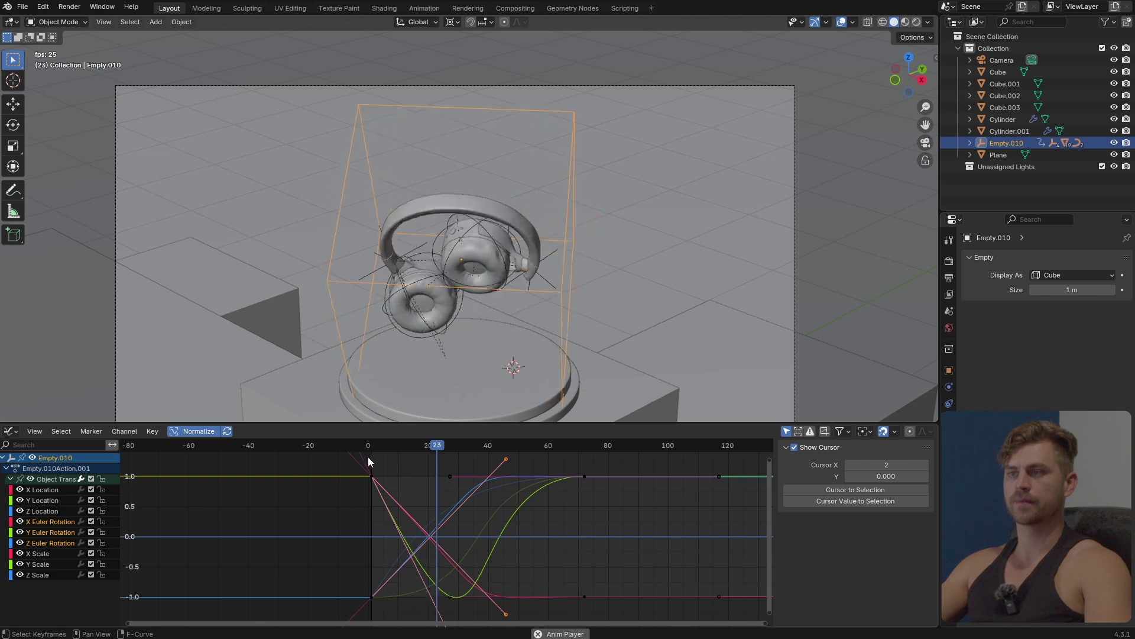
pyautogui.press('space')
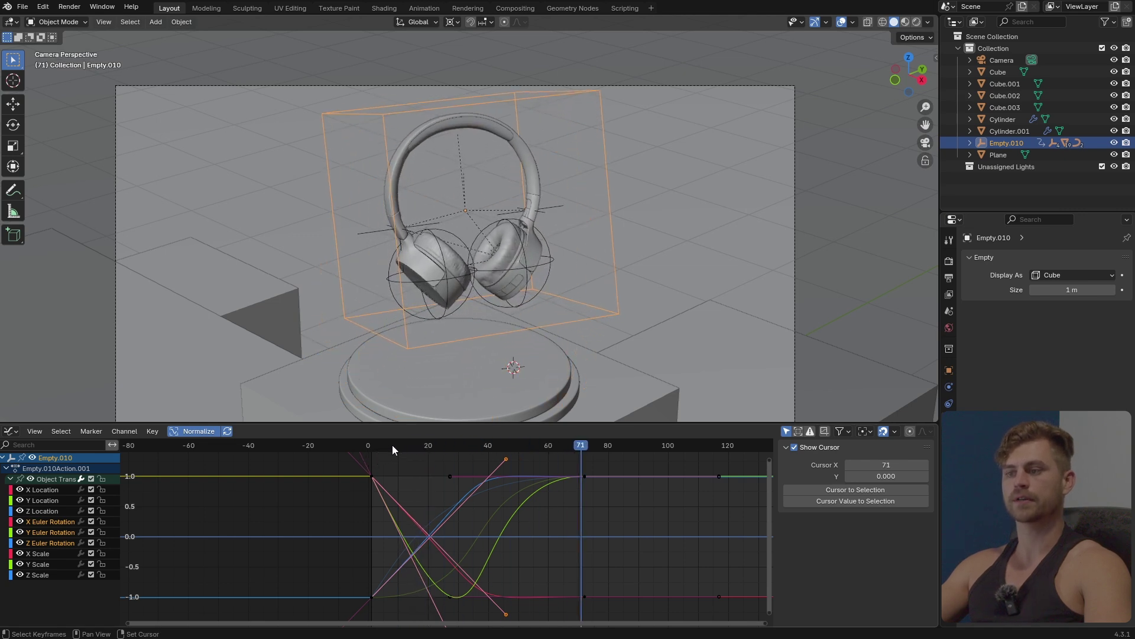
# Scale the rotation handles back along Y to about the curves' end values and replay the motion from the start
pyautogui.press('s')
pyautogui.press('y')
pyautogui.click(577, 528)
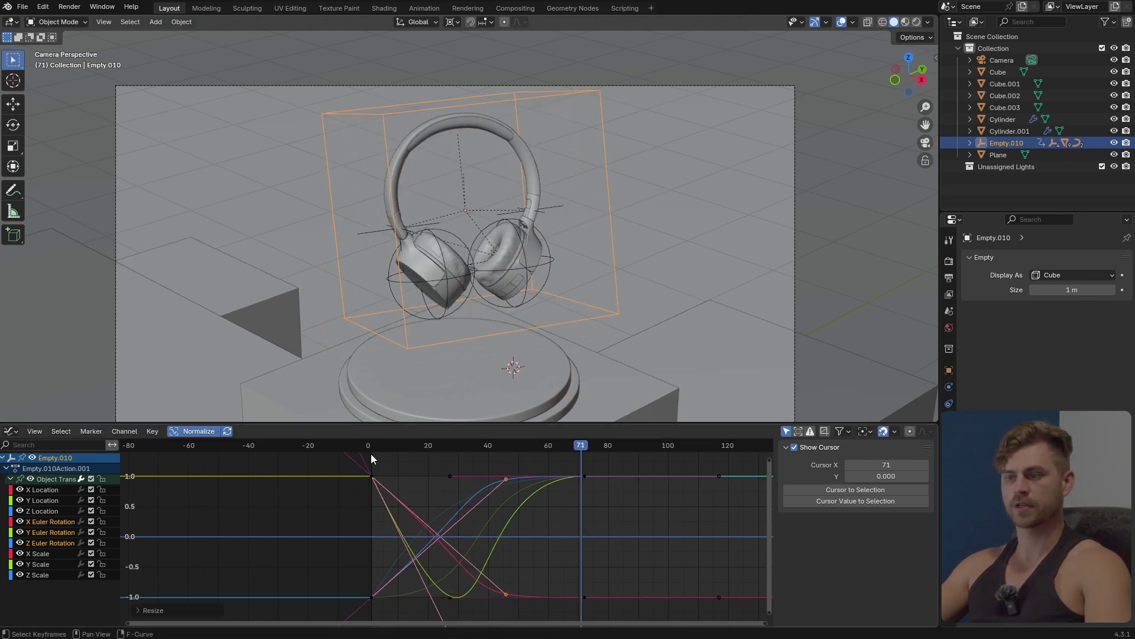
pyautogui.click(370, 447)
pyautogui.press('space')
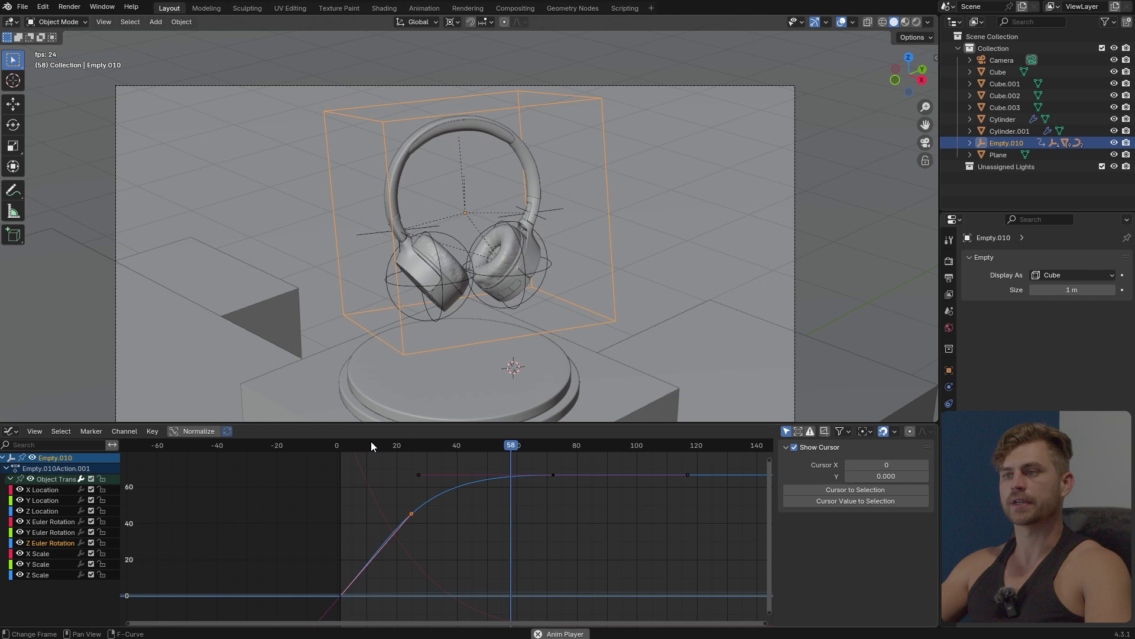
pyautogui.press('space')
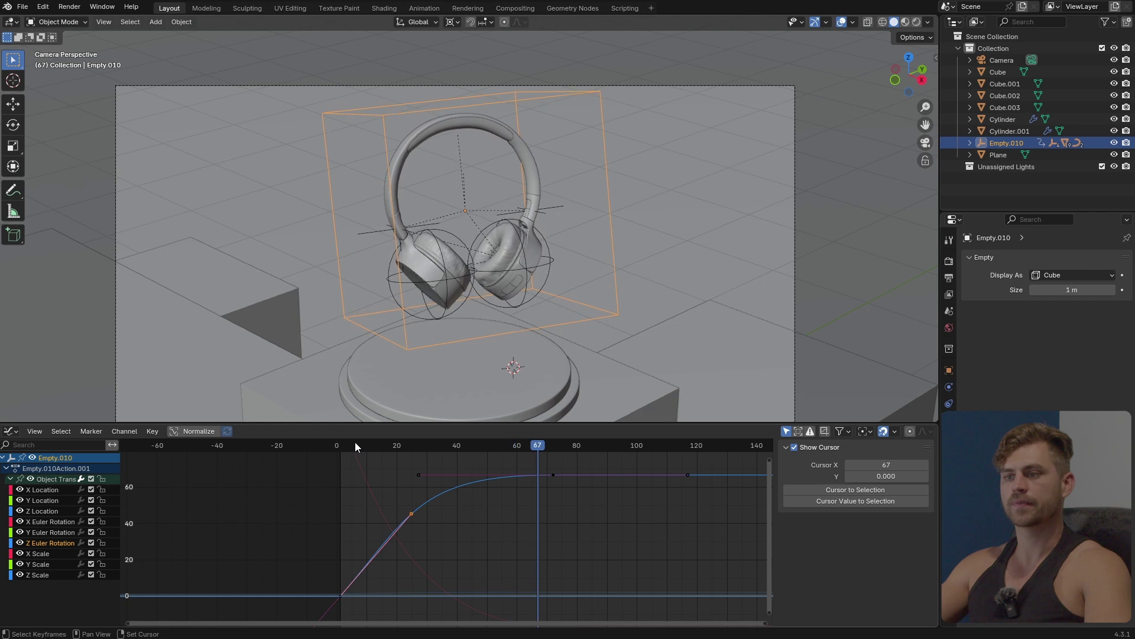
pyautogui.click(337, 447)
pyautogui.press('space')
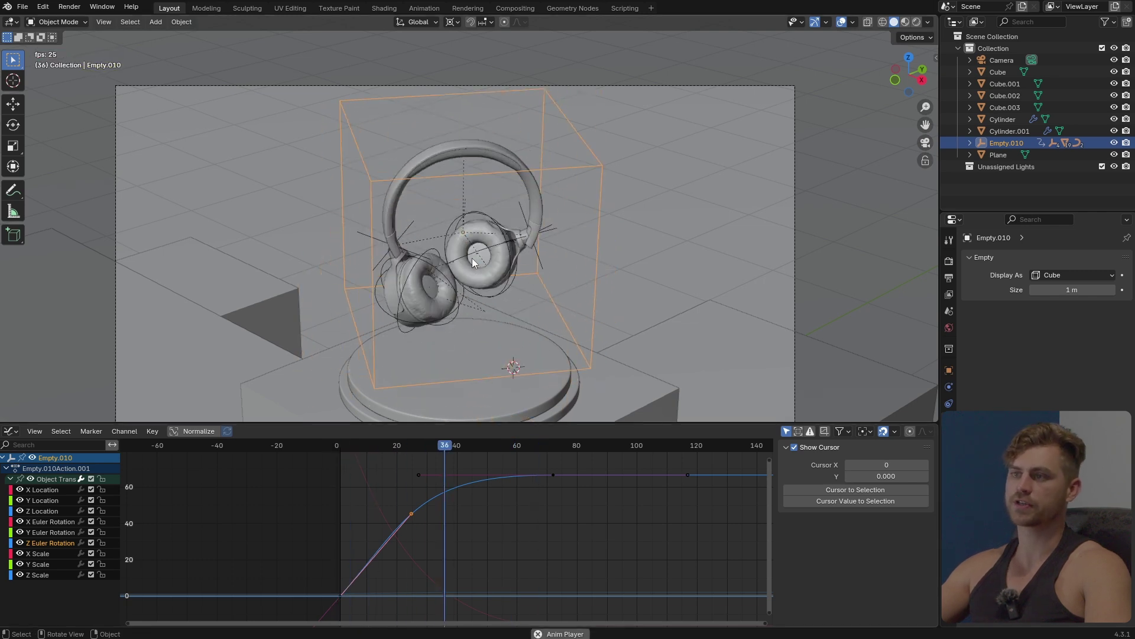
pyautogui.press('space')
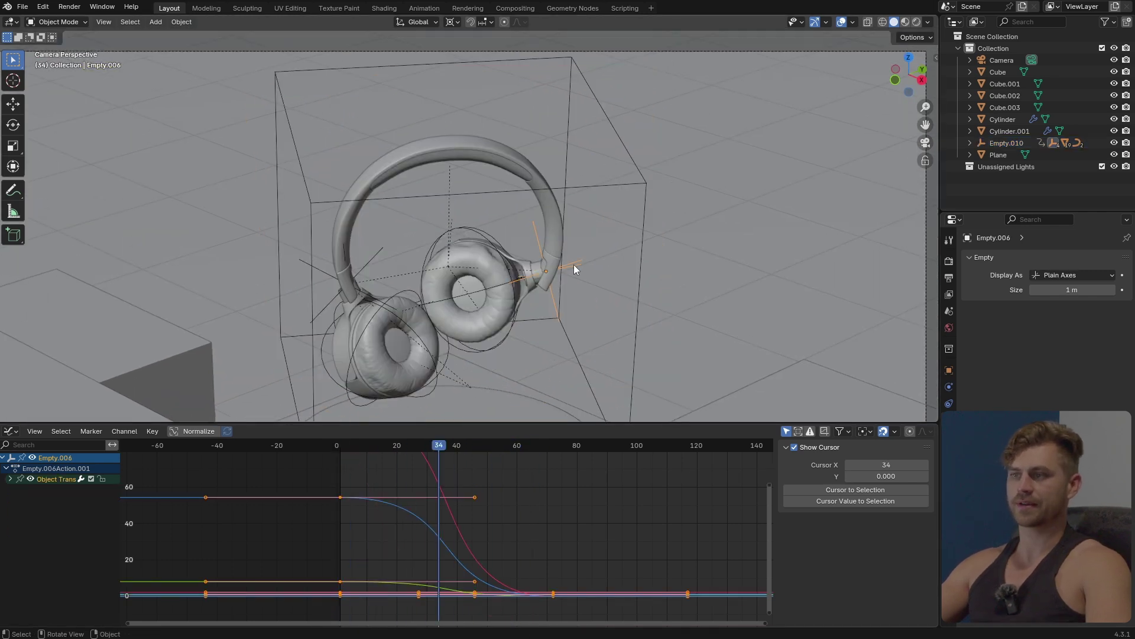
# Select the plain-axes empty at the left ear cup's hinge and move its Z Euler Rotation starting handle to about frame 31 and -34°
pyautogui.scroll(5, 573, 264)
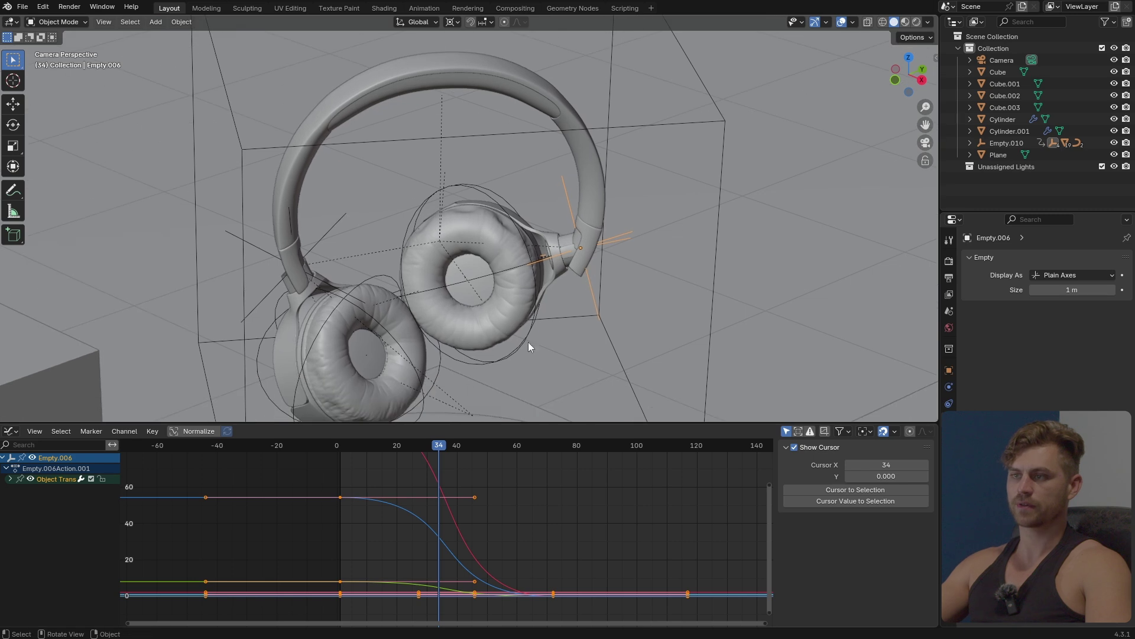
pyautogui.click(348, 194)
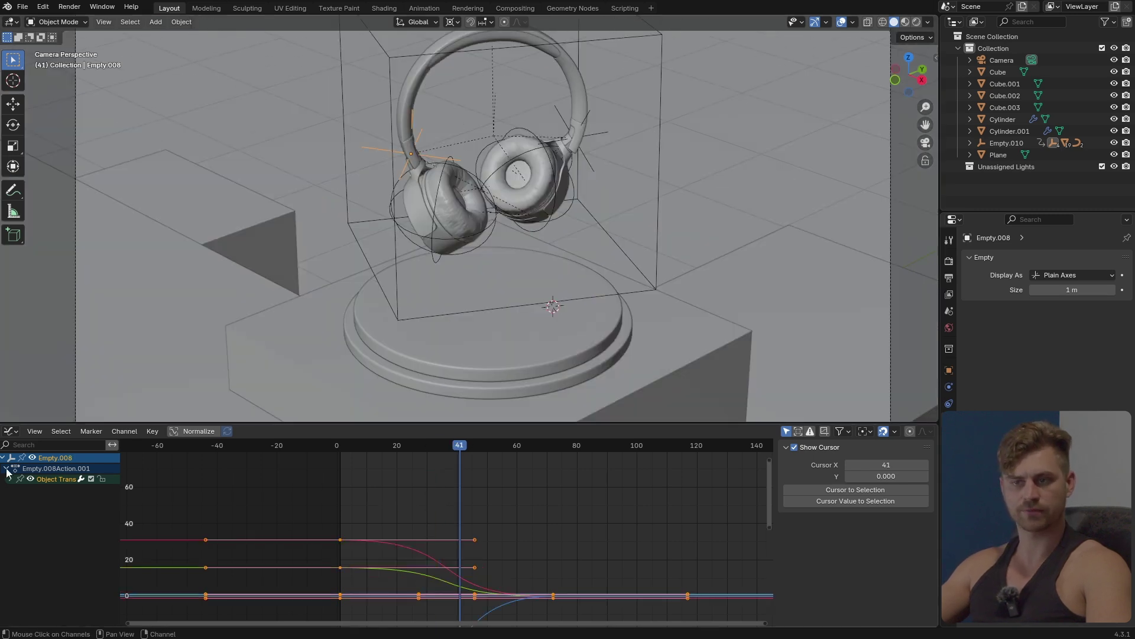
pyautogui.click(10, 479)
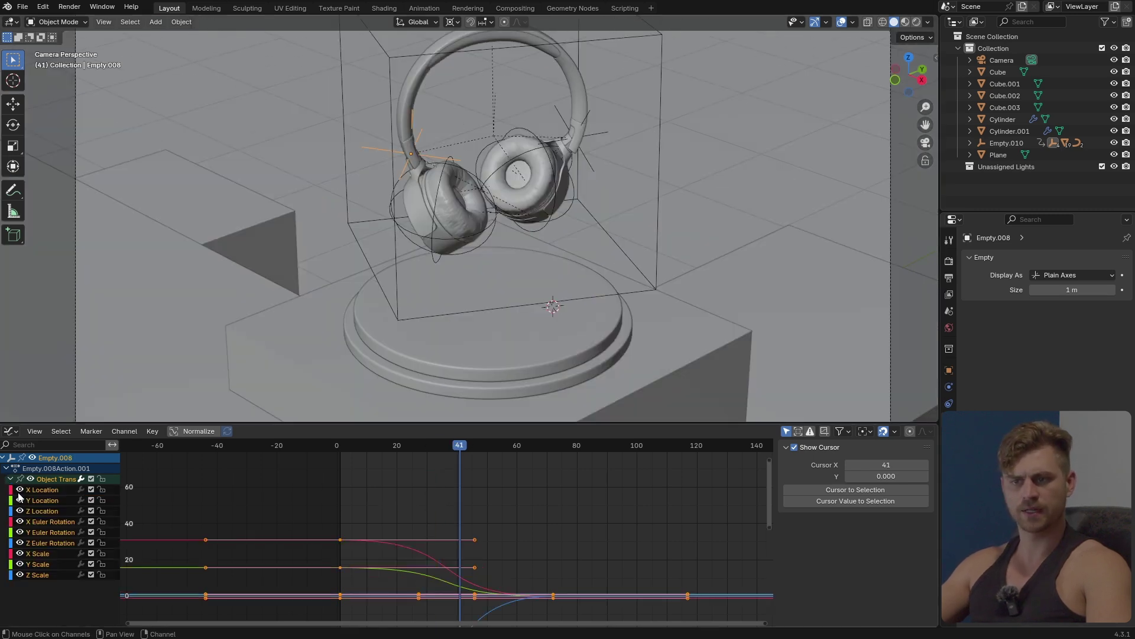
pyautogui.click(49, 542)
pyautogui.press('KP_Decimal')
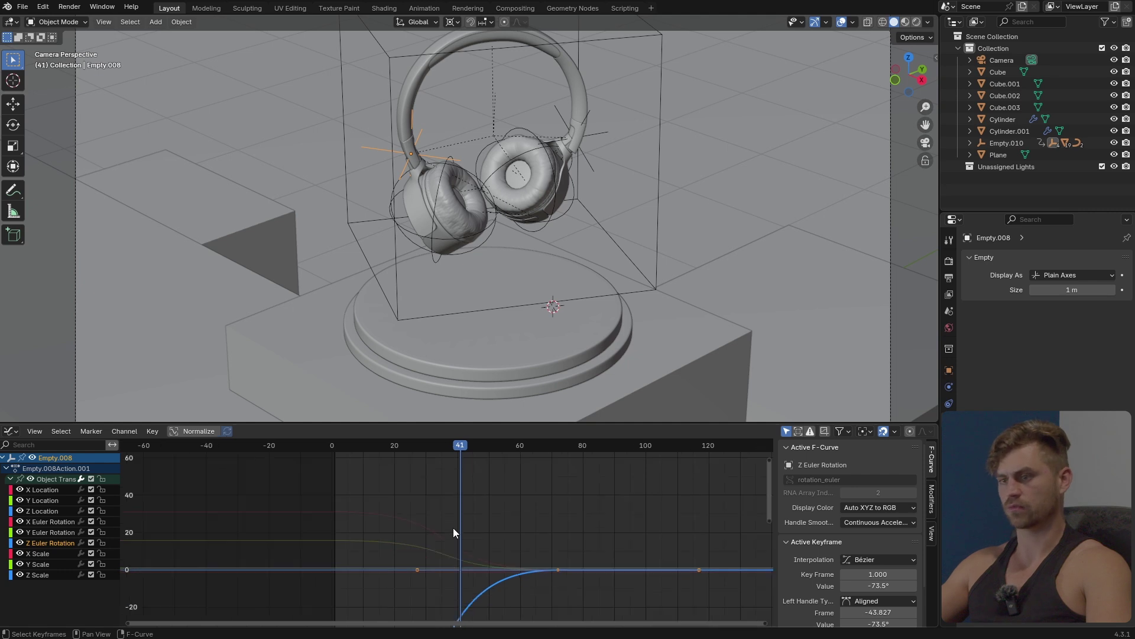
pyautogui.moveTo(503, 552); pyautogui.dragTo(422, 516)
# Play and scrub the animation from the start in a close camera view to check how the ear cups pass each other
pyautogui.click(313, 445)
pyautogui.press('space')
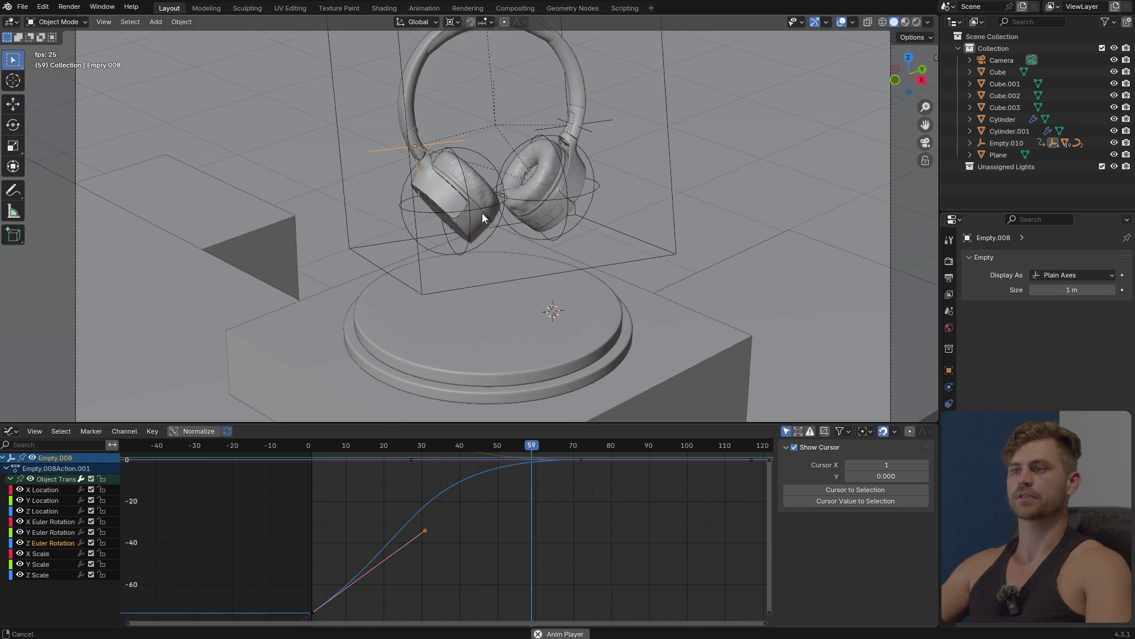
pyautogui.press('KP_0')
pyautogui.press('space')
pyautogui.click(310, 445)
pyautogui.press('space')
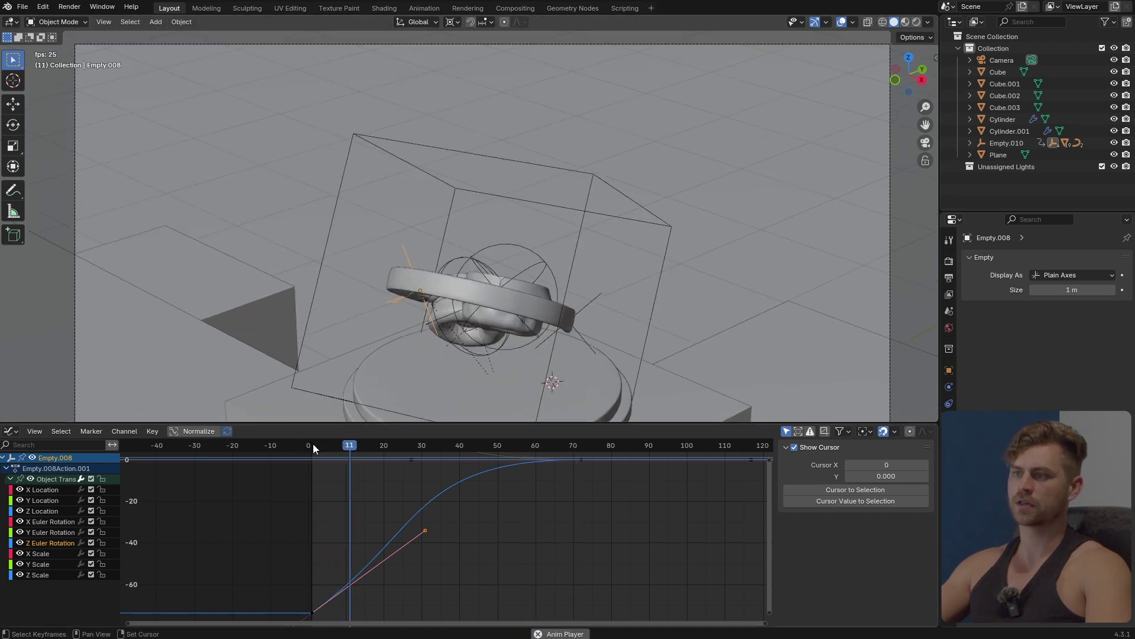
pyautogui.press('space')
pyautogui.moveTo(360, 448); pyautogui.dragTo(350, 449)
pyautogui.scroll(4, 442, 336)
pyautogui.press('space')
pyautogui.keyDown('shift'); pyautogui.moveTo(441, 336); pyautogui.dragTo(505, 267, button='middle'); pyautogui.keyUp('shift')
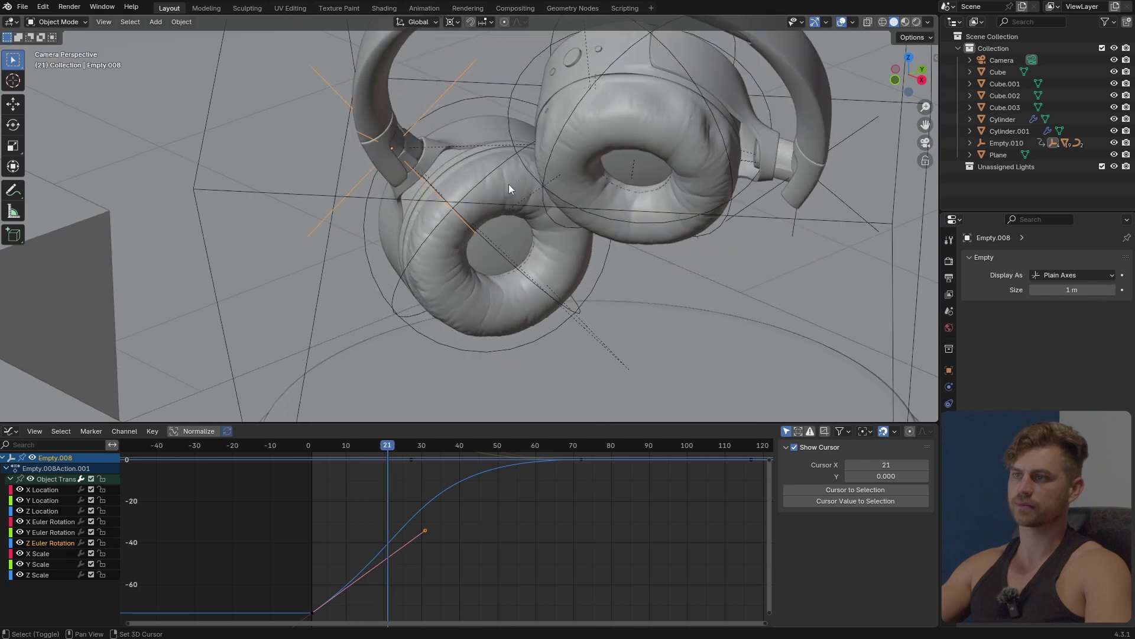
pyautogui.press('space')
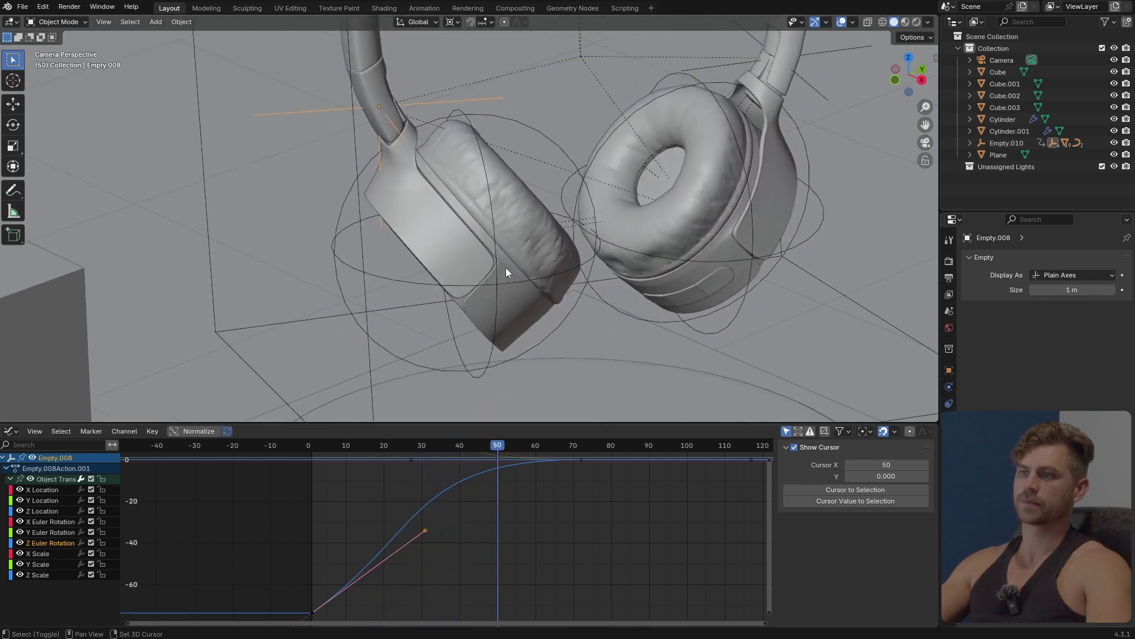
# Replace the Graph Editor with the Timeline, select the left ear cup's sphere empty and go to frame 36
pyautogui.click(13, 434)
pyautogui.click(160, 477)
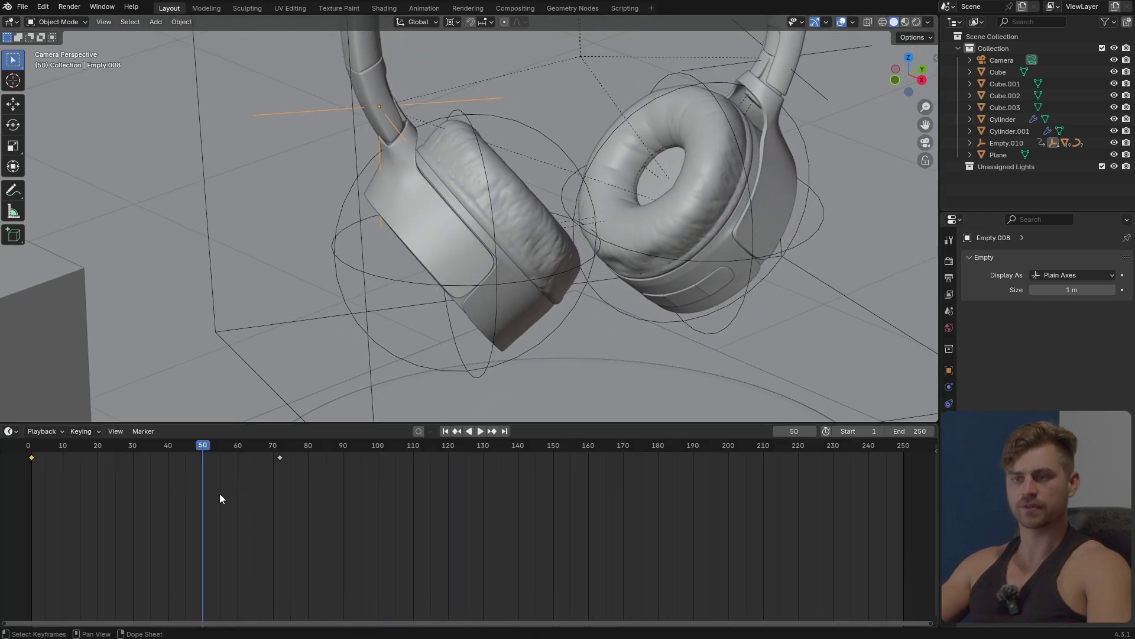
pyautogui.click(555, 144)
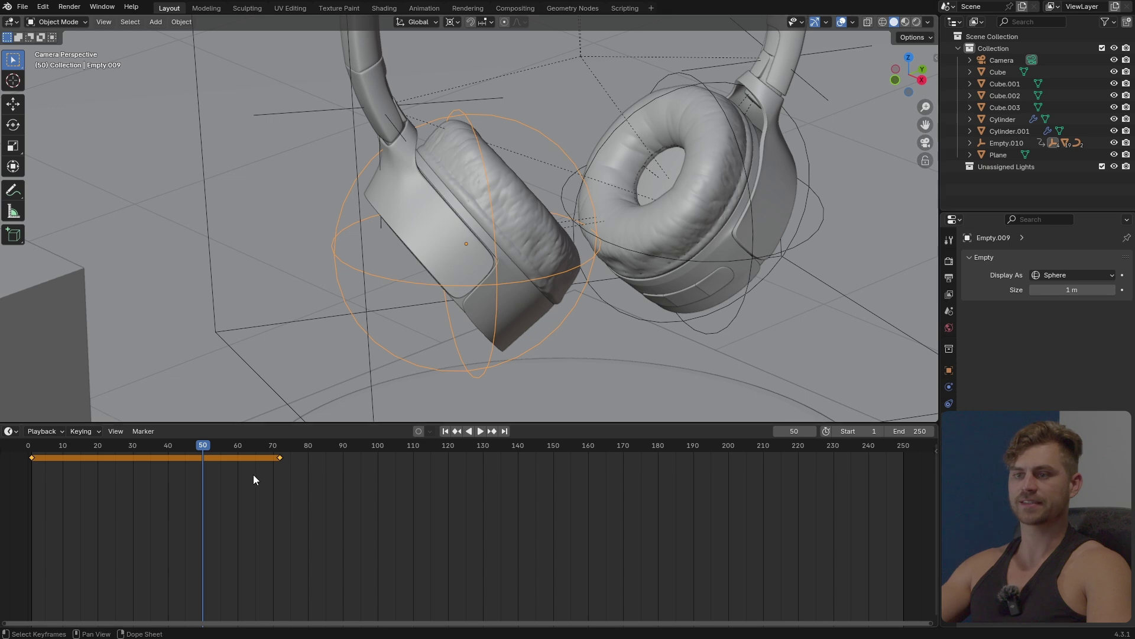
pyautogui.moveTo(253, 475); pyautogui.dragTo(285, 474, button='middle')
pyautogui.moveTo(183, 442); pyautogui.dragTo(187, 457)
pyautogui.scroll(-3, 483, 254)
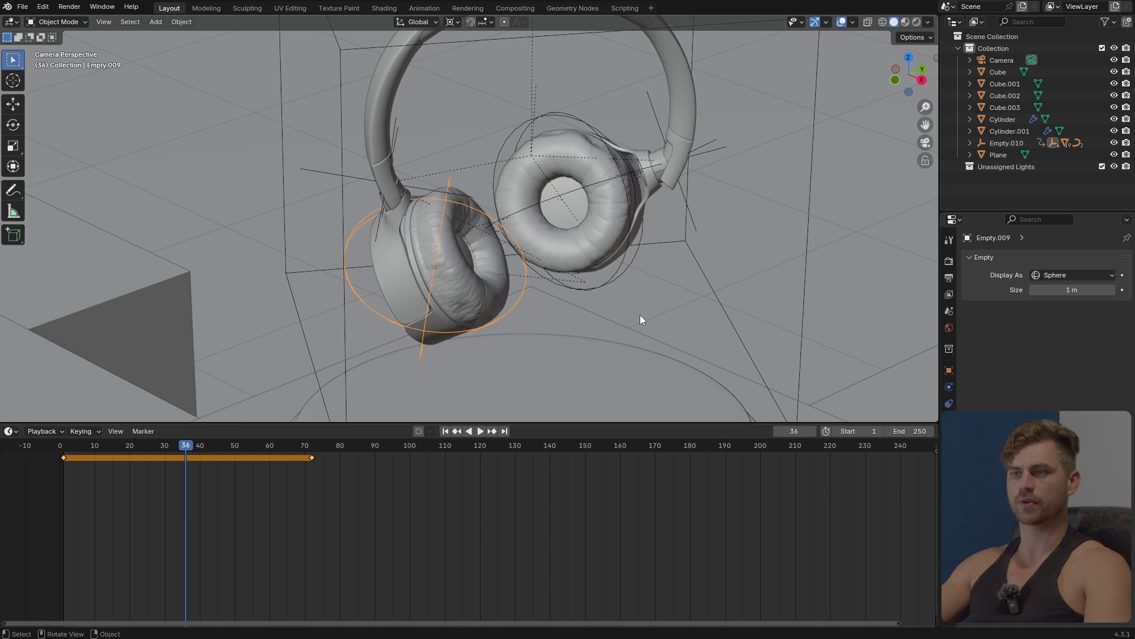
# Rotate the left ear cup's sphere empty slightly around its local Y axis and insert a keyframe at frame 36
pyautogui.press('r')
pyautogui.press('x')
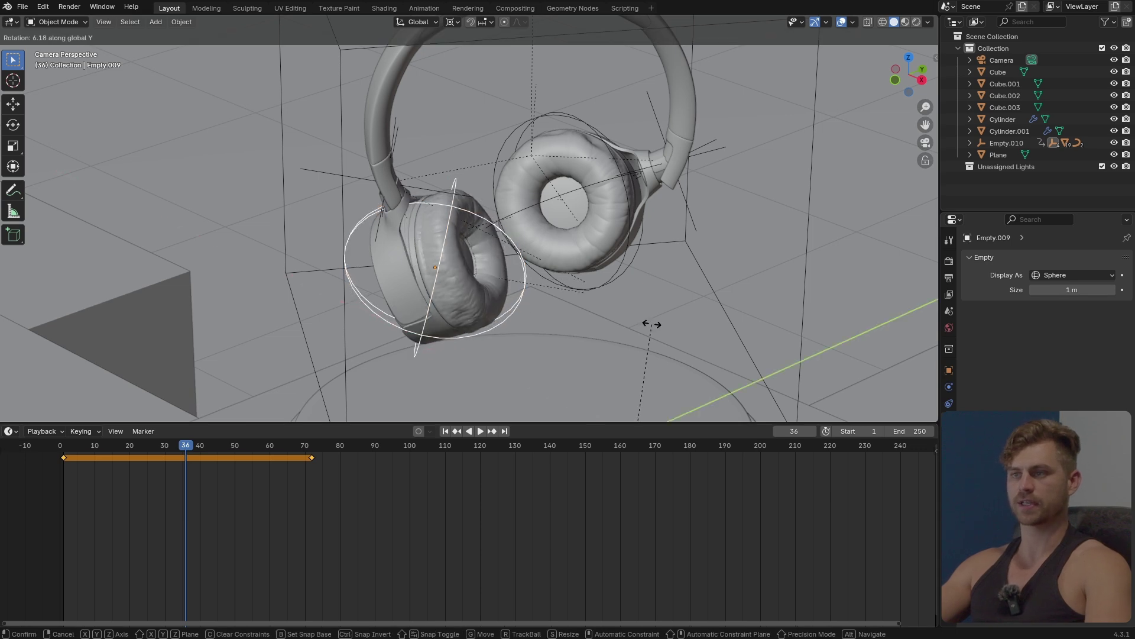
pyautogui.press('y')
pyautogui.press('y')
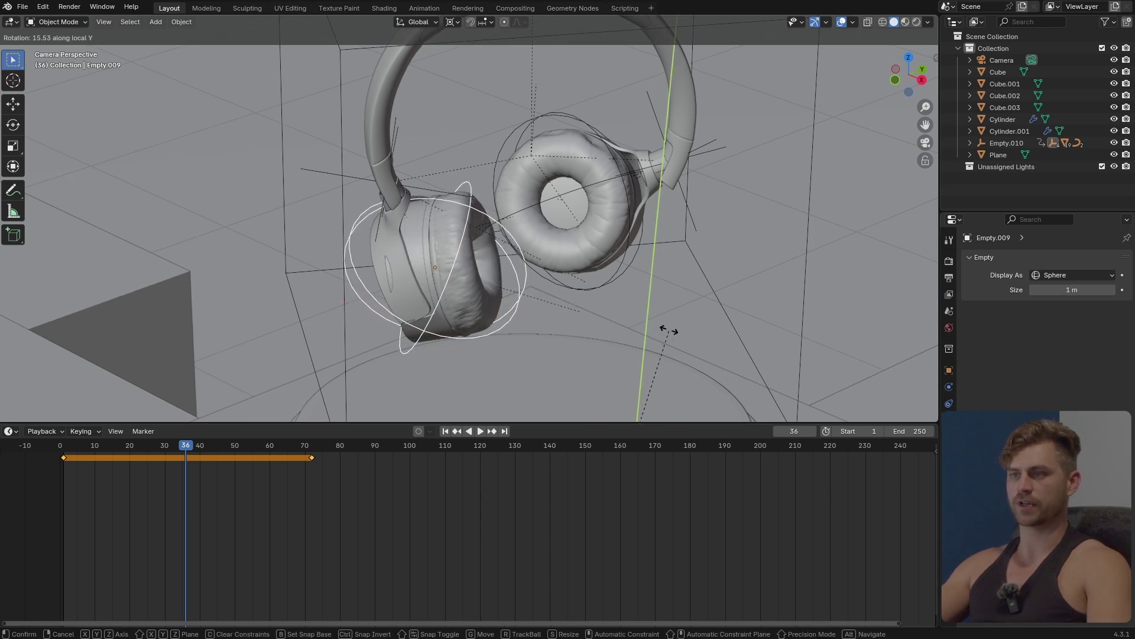
pyautogui.click(663, 308)
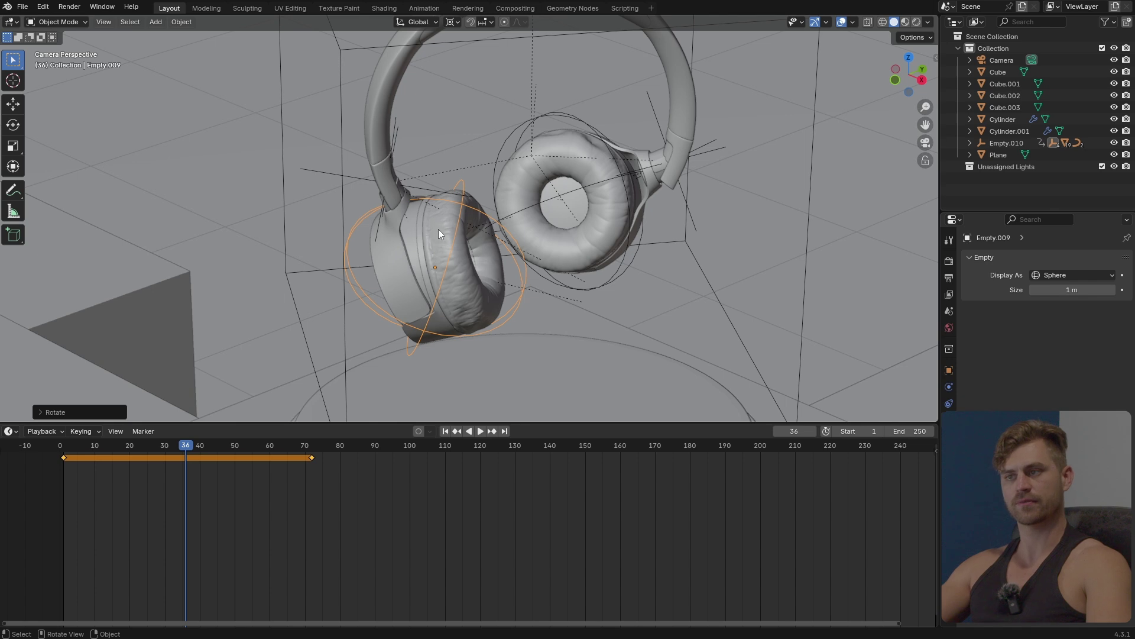
pyautogui.press('i')
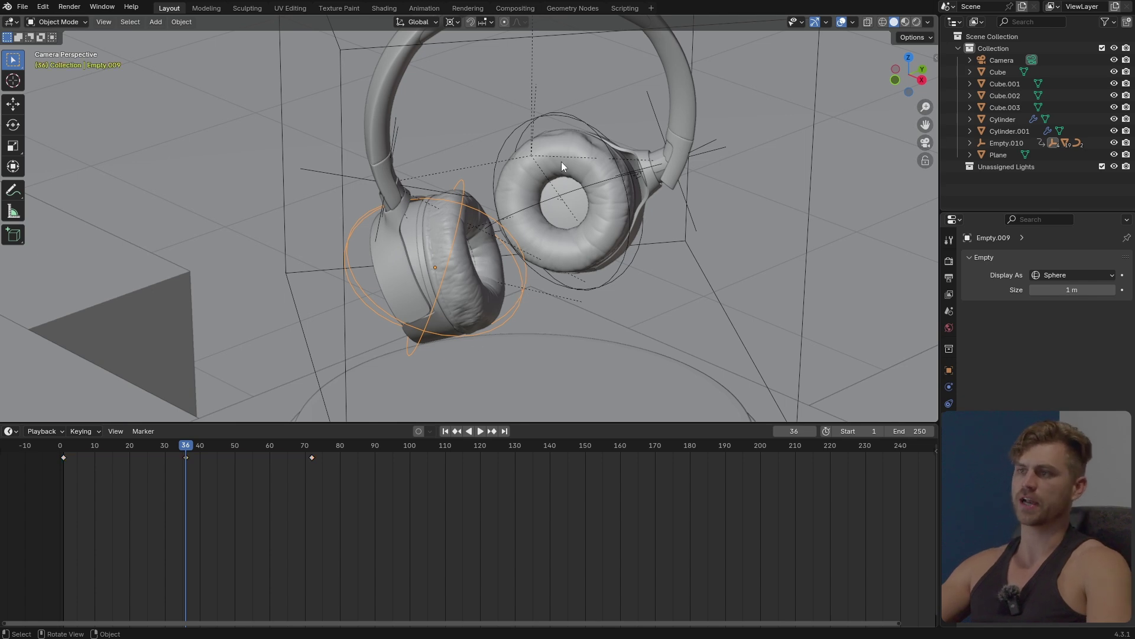
# Rotate the right ear cup's sphere empty about -12° around its local Y axis and insert a keyframe at frame 36
pyautogui.click(578, 120)
pyautogui.press('r')
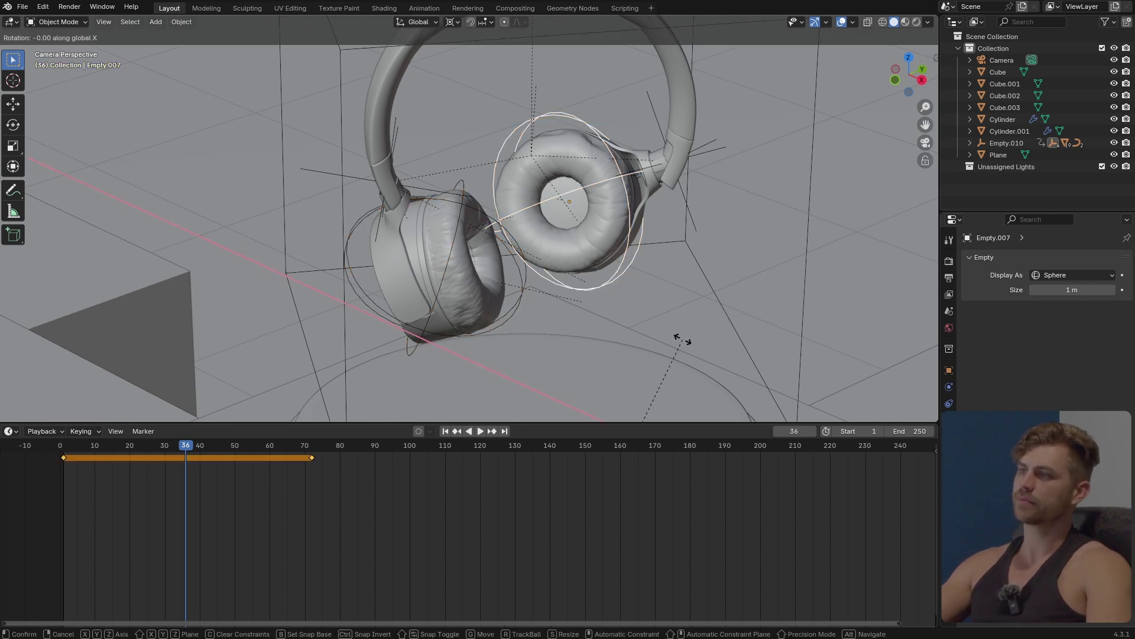
pyautogui.press('Escape')
pyautogui.press('r')
pyautogui.press('y')
pyautogui.press('y')
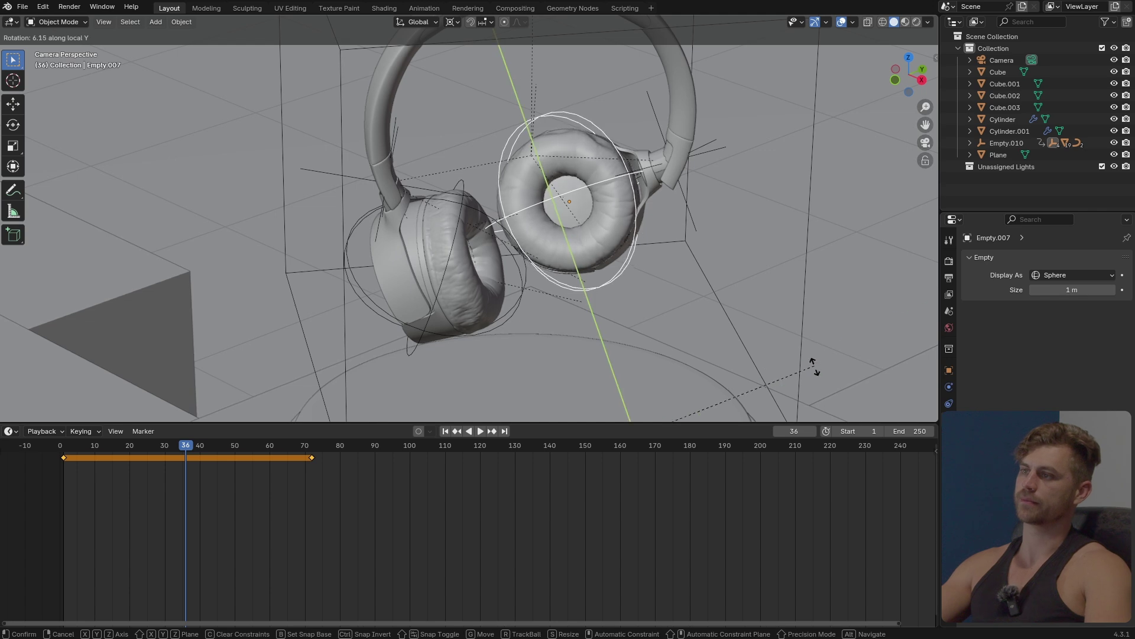
pyautogui.click(852, 258)
pyautogui.press('i')
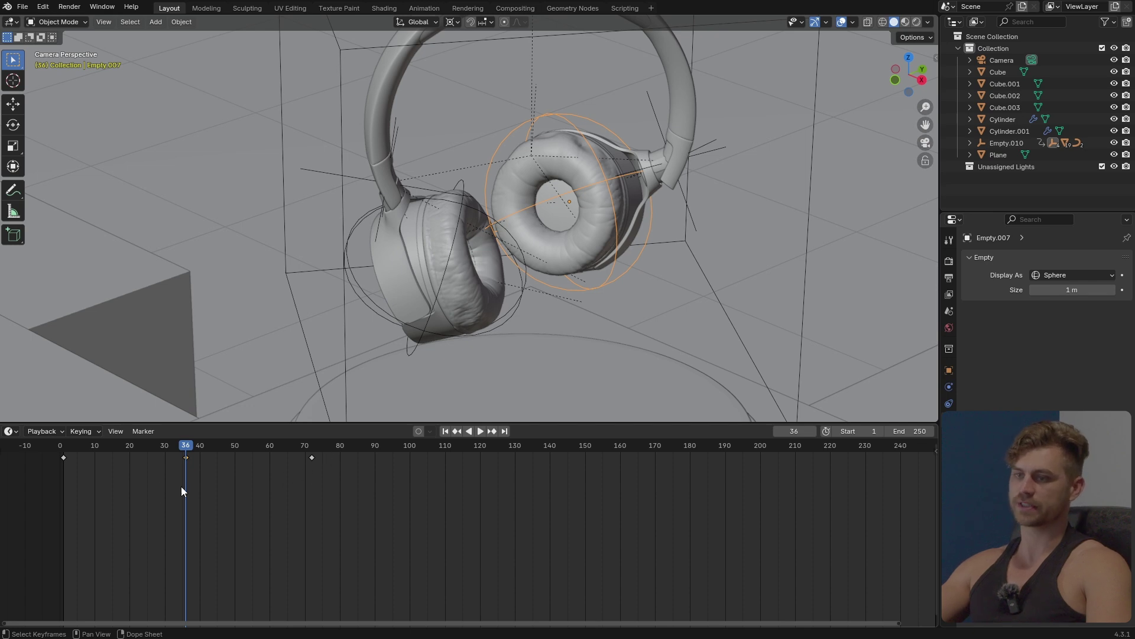
# Play the animation from frame 1 to check how the ear cups pass each other mid-motion
pyautogui.moveTo(144, 496); pyautogui.dragTo(63, 456)
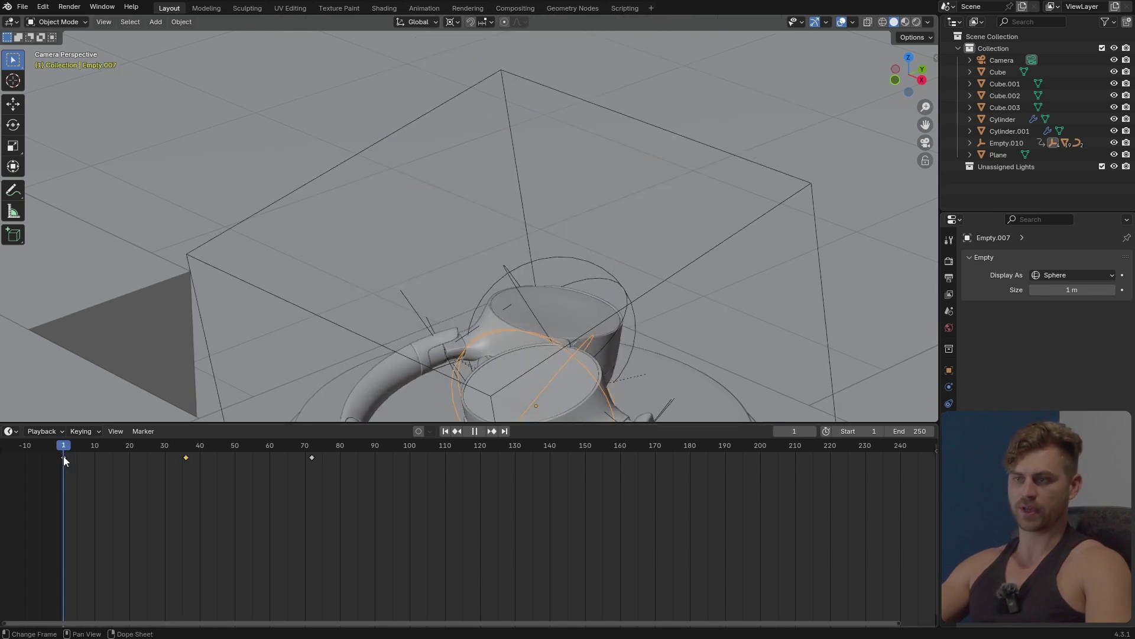
pyautogui.press('space')
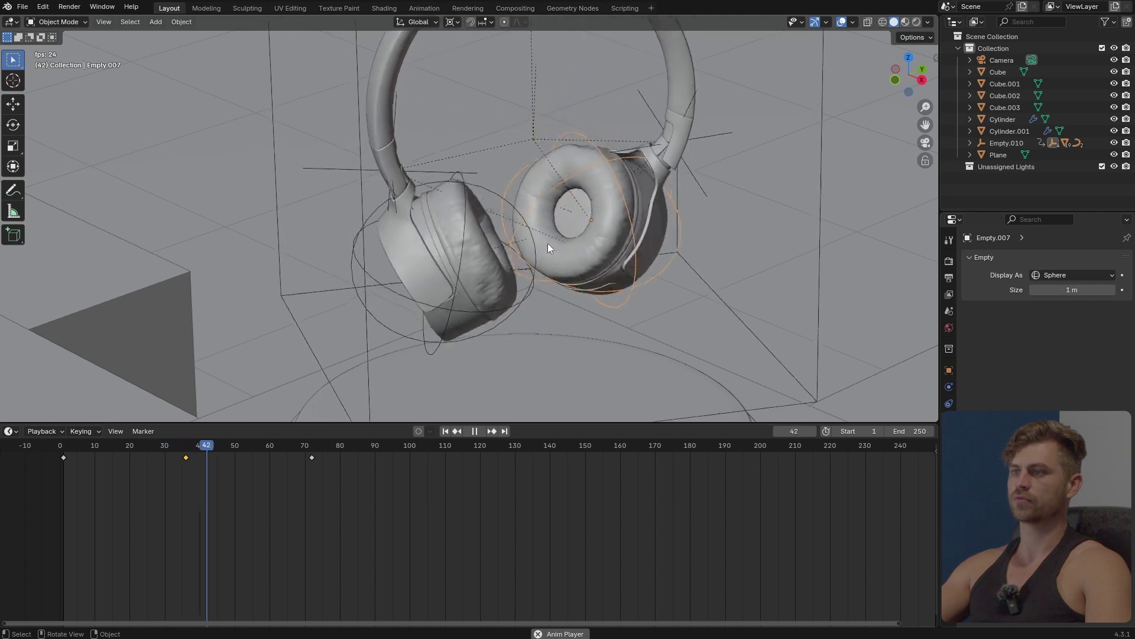
pyautogui.press('space')
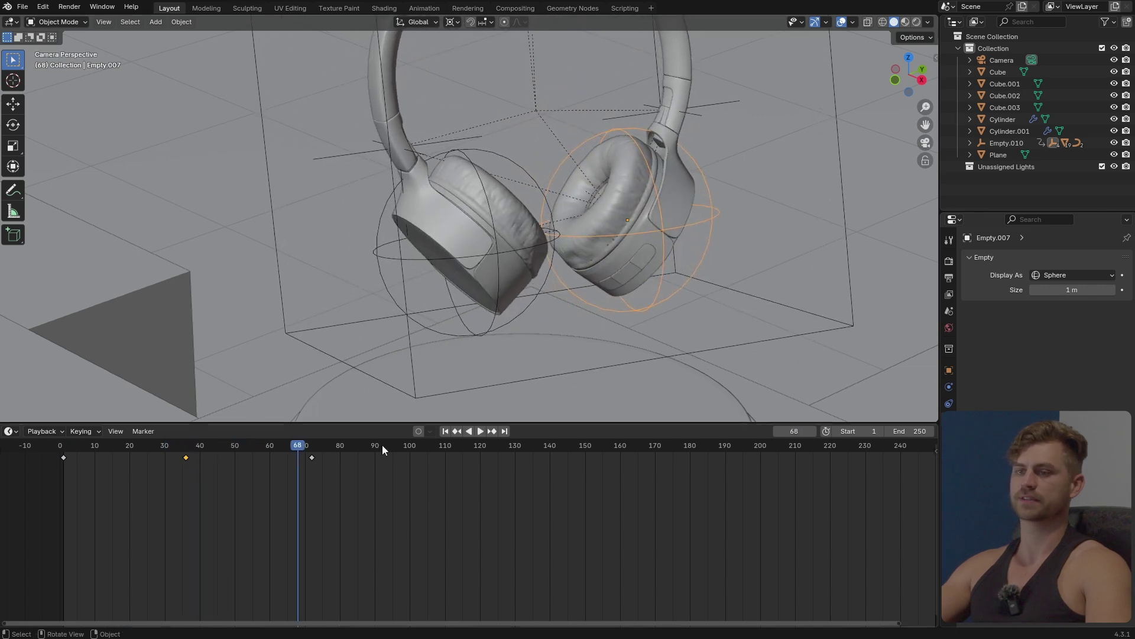
# Replace the Timeline with the Graph Editor and bring the right sphere empty's Y Euler Rotation curve into view
pyautogui.click(14, 432)
pyautogui.click(195, 488)
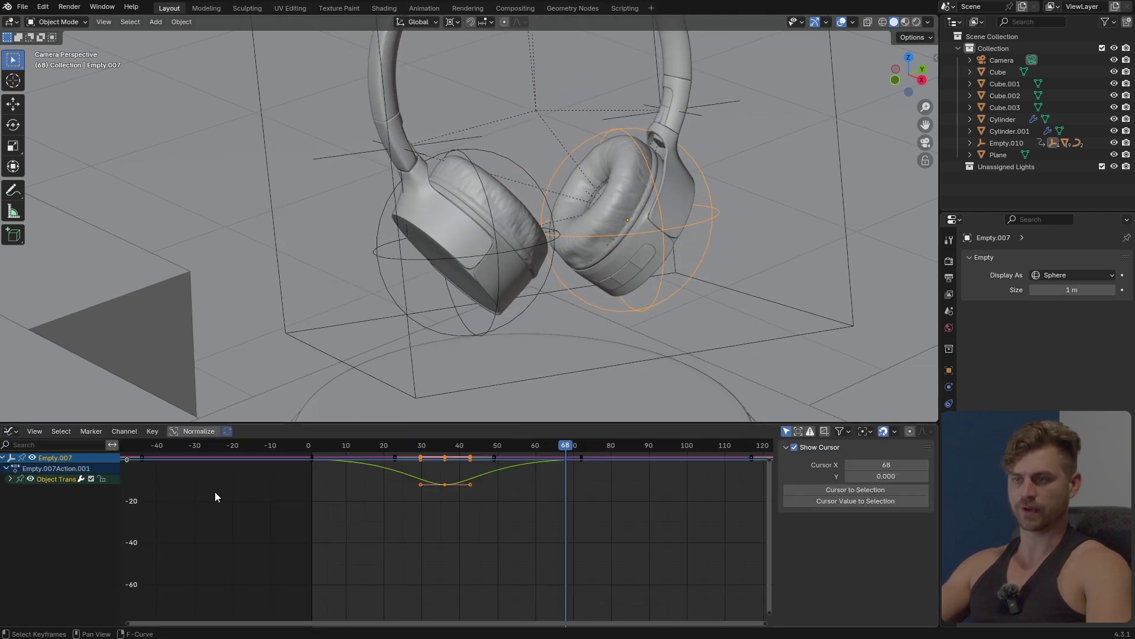
pyautogui.moveTo(439, 514); pyautogui.dragTo(436, 548, button='middle')
pyautogui.scroll(2, 481, 543)
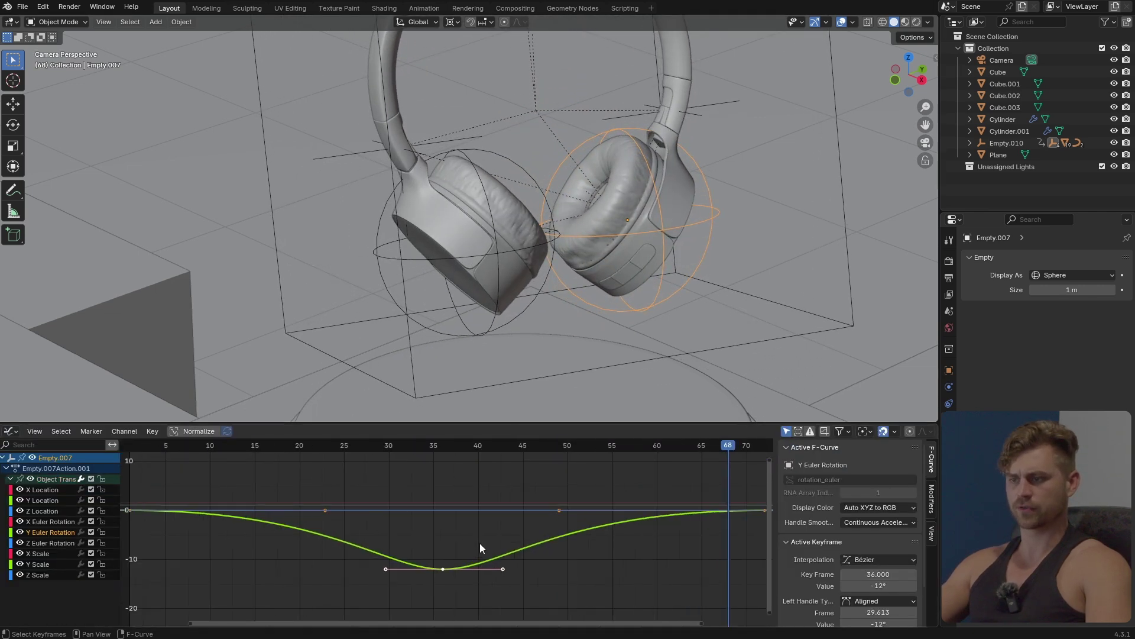
pyautogui.moveTo(492, 506); pyautogui.dragTo(548, 492, button='middle')
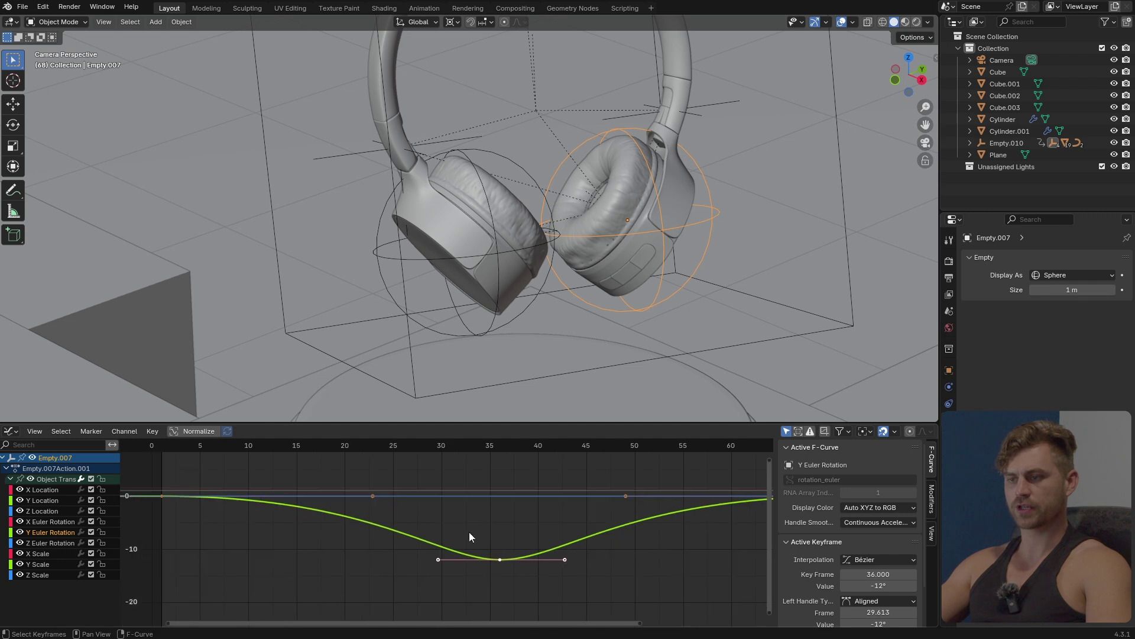
# Try moving the left handle of the frame-36 Y Euler Rotation key to about frame 29 and -4°, and undo it
pyautogui.moveTo(471, 531); pyautogui.dragTo(381, 586)
pyautogui.press('g')
pyautogui.click(377, 547)
pyautogui.click(328, 446)
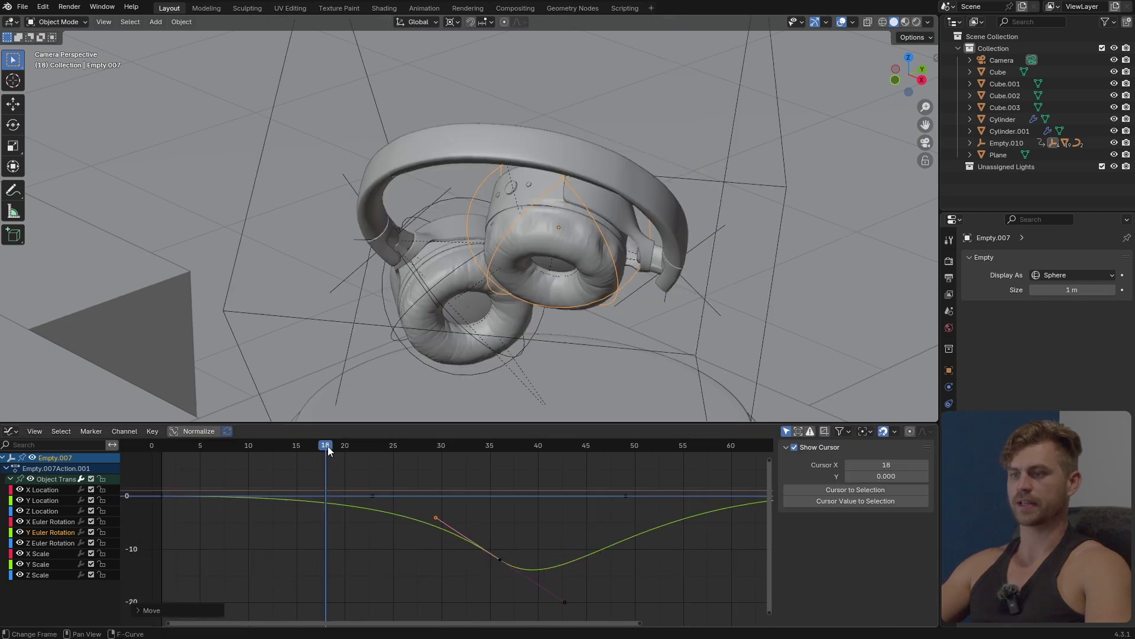
pyautogui.press('space')
pyautogui.press('space')
pyautogui.hotkey('ctrl', 'z')
pyautogui.hotkey('ctrl', 'z')
# Scale the handles of the right sphere empty's frame-36 Y Euler Rotation key about 2.5 times along the time axis
pyautogui.moveTo(597, 539); pyautogui.dragTo(419, 587)
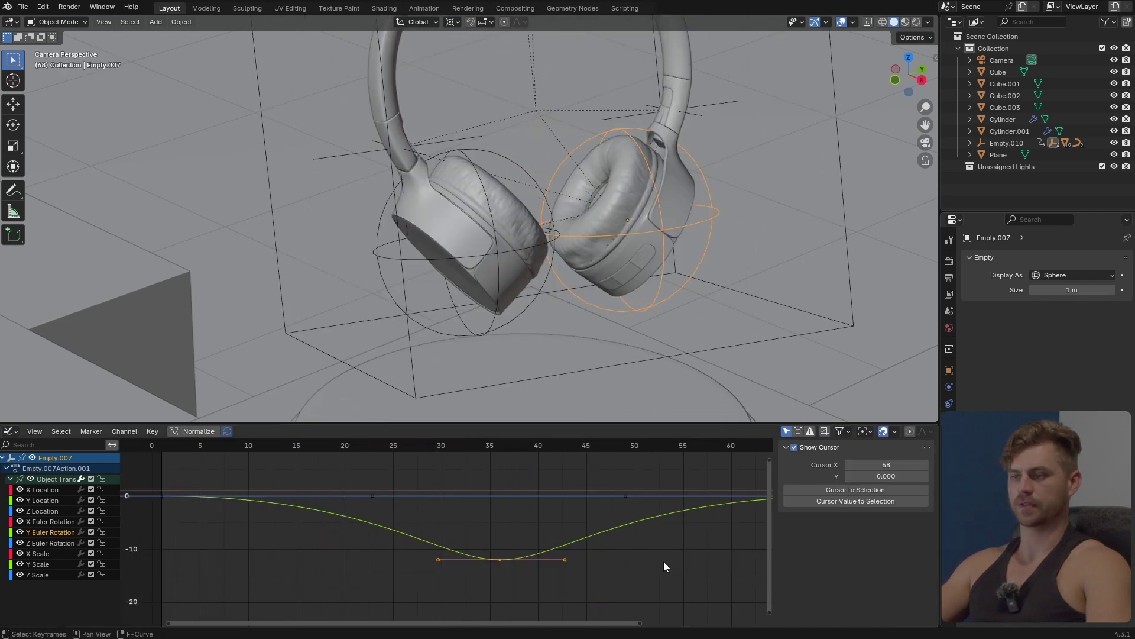
pyautogui.press('s')
pyautogui.press('x')
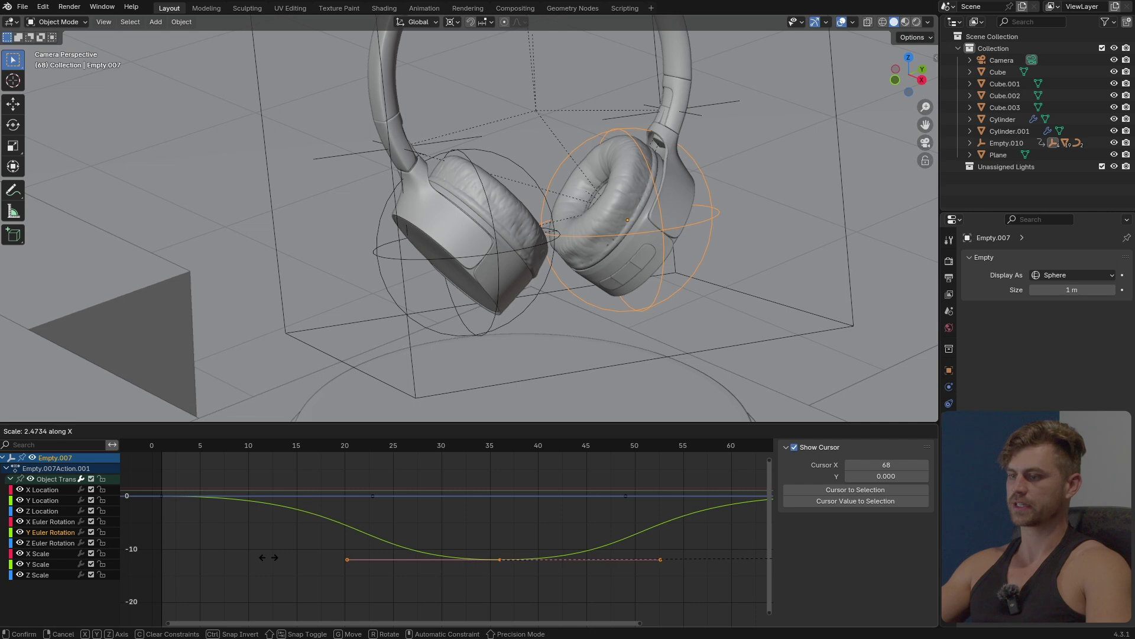
pyautogui.click(268, 557)
pyautogui.press('Escape')
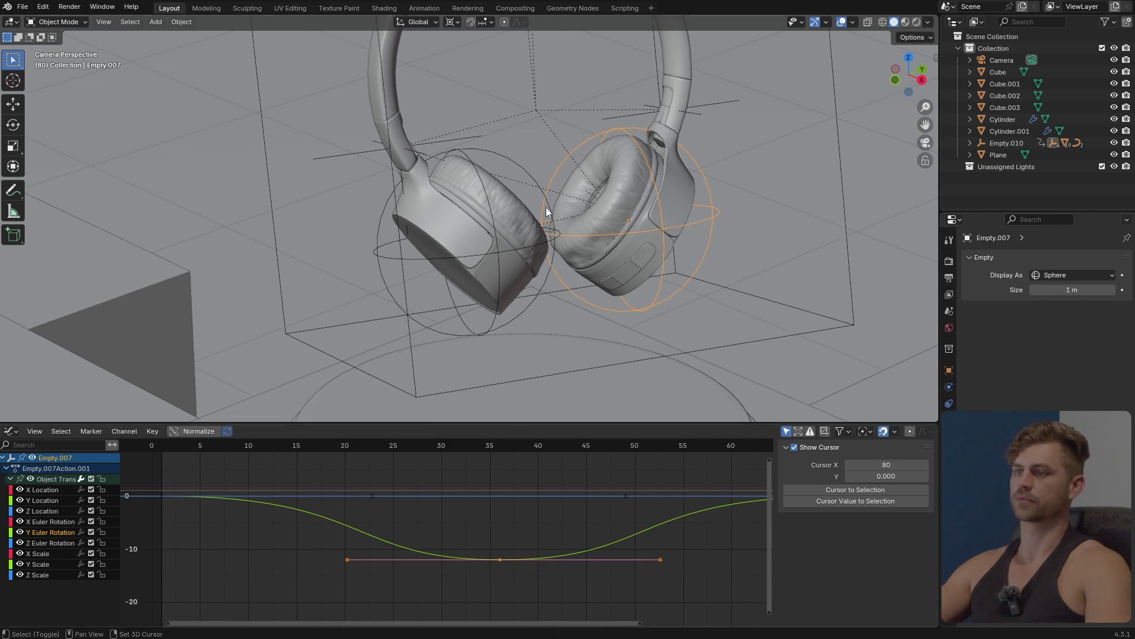
# Select the left ear cup's sphere empty and scale its frame-36 Y Euler Rotation handles about 1.9 times along the time axis
pyautogui.click(528, 168)
pyautogui.click(470, 331)
pyautogui.click(298, 444)
pyautogui.press('space')
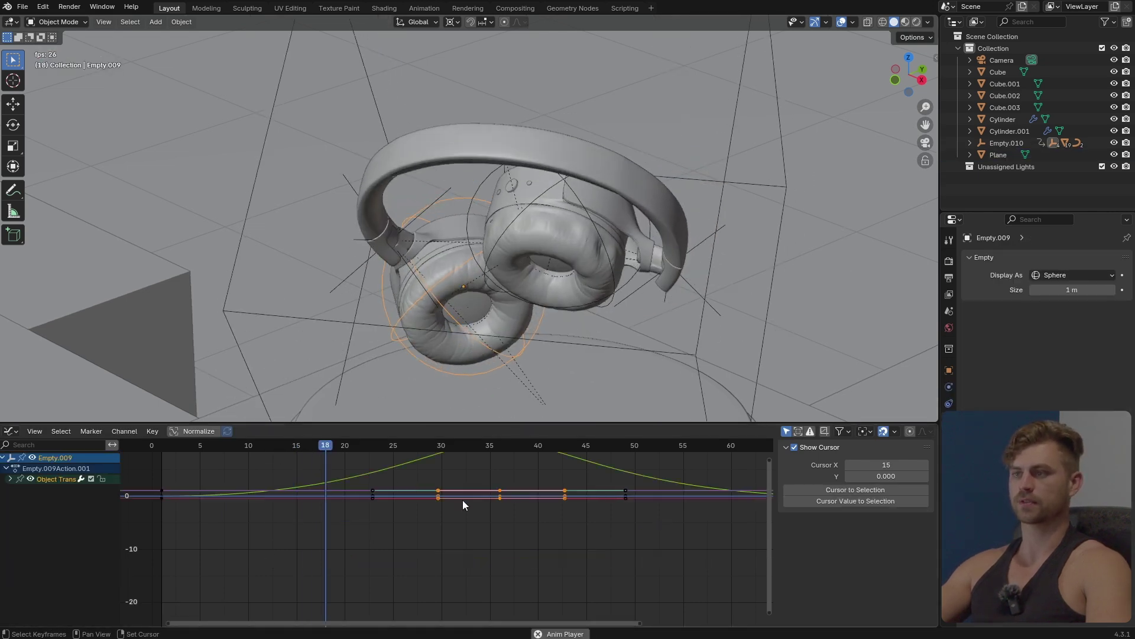
pyautogui.press('space')
pyautogui.moveTo(486, 490); pyautogui.dragTo(481, 569, button='middle')
pyautogui.moveTo(566, 494); pyautogui.dragTo(339, 557)
pyautogui.press('s')
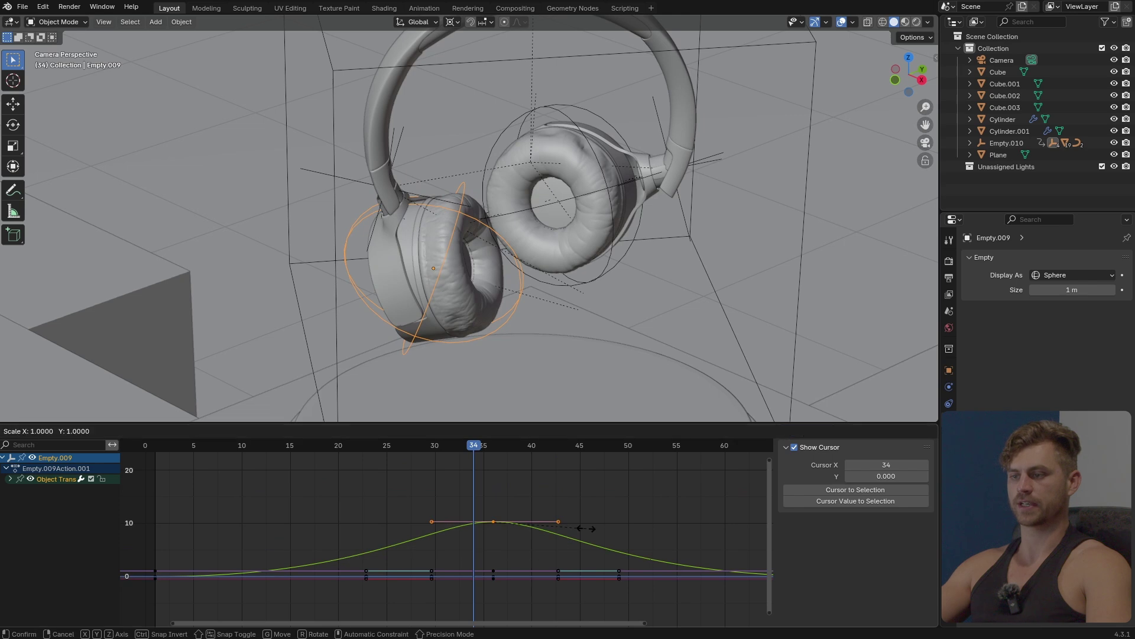
pyautogui.press('x')
pyautogui.click(669, 527)
# Play the animation from about frame 18 to check the smoothed ear-cup rotations
pyautogui.click(321, 446)
pyautogui.press('space')
pyautogui.press('space')
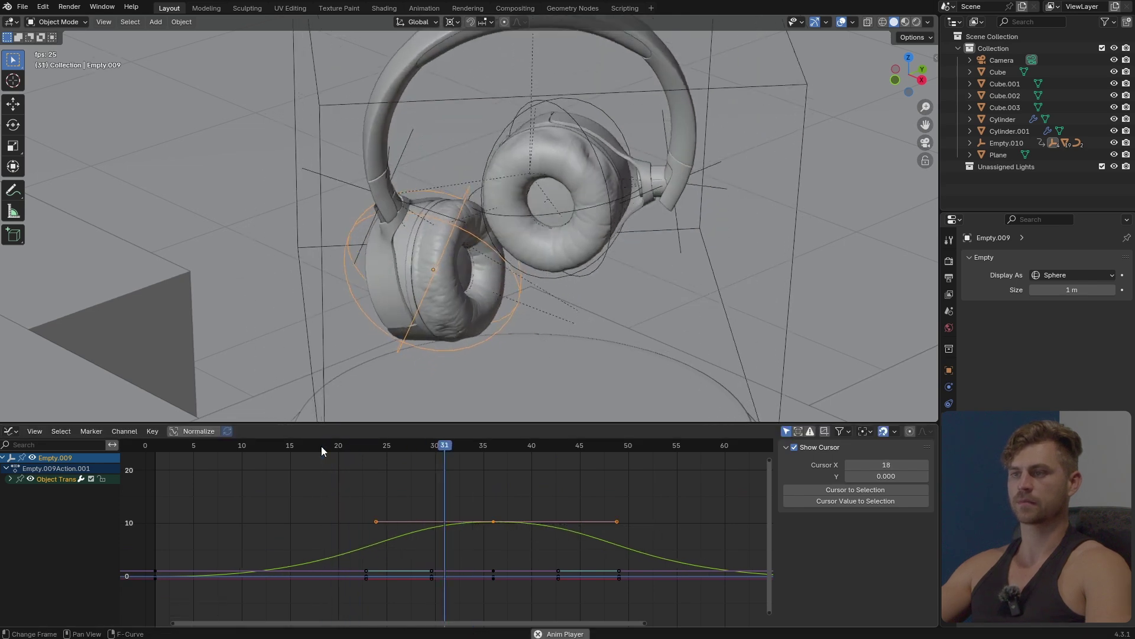
# Select the plain-axes empty at the right ear cup's hinge and frame its Z Euler Rotation curve
pyautogui.click(638, 172)
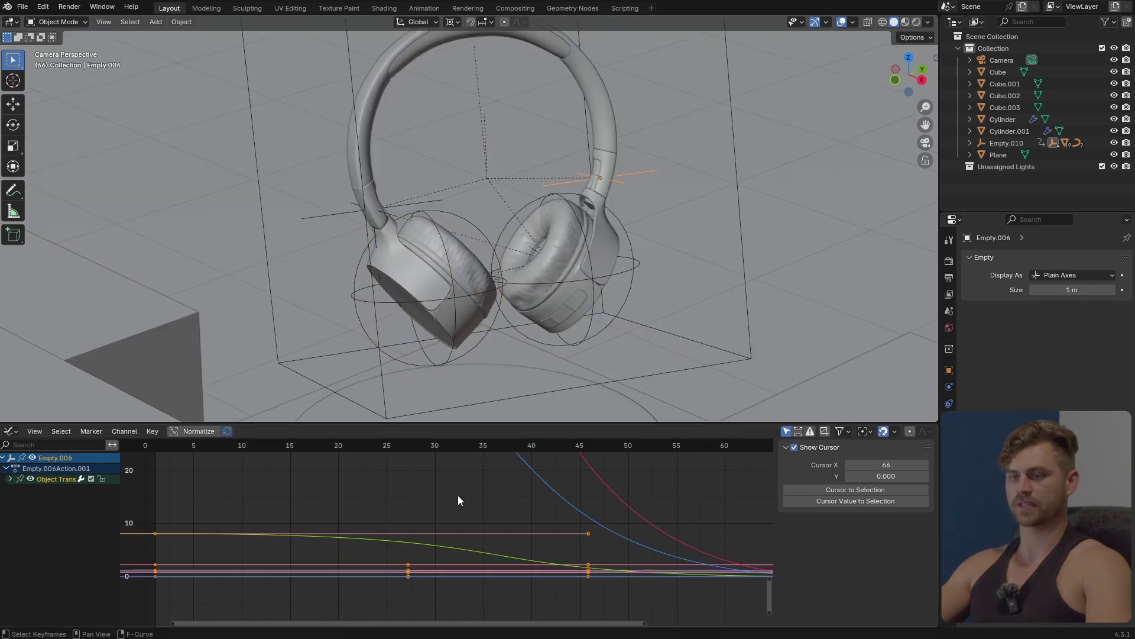
pyautogui.click(9, 479)
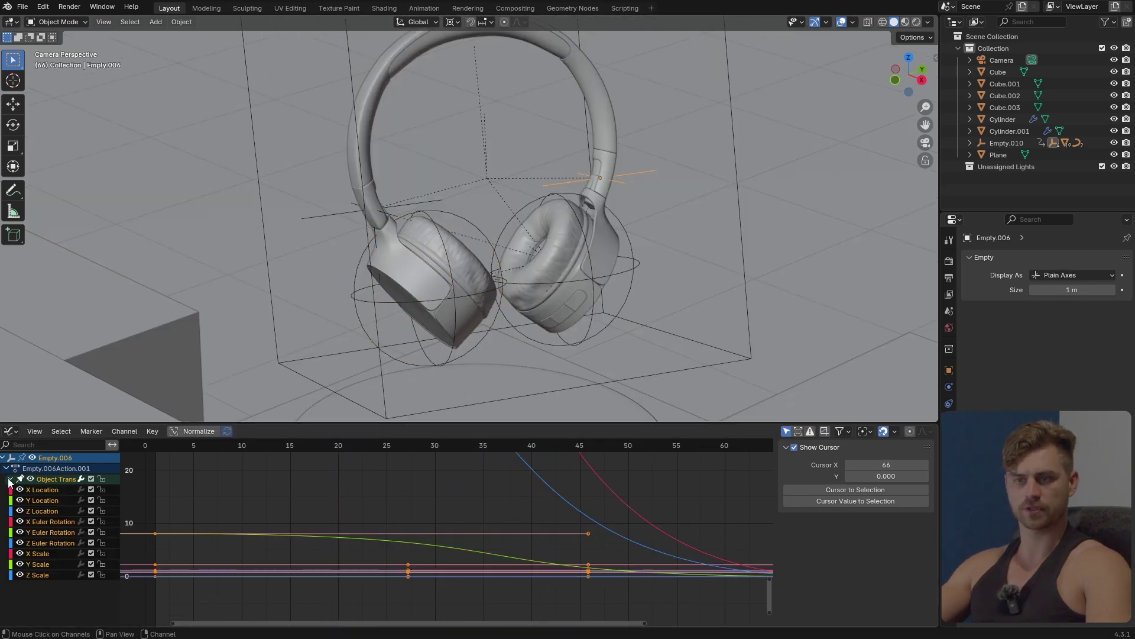
pyautogui.click(56, 542)
pyautogui.press('Home')
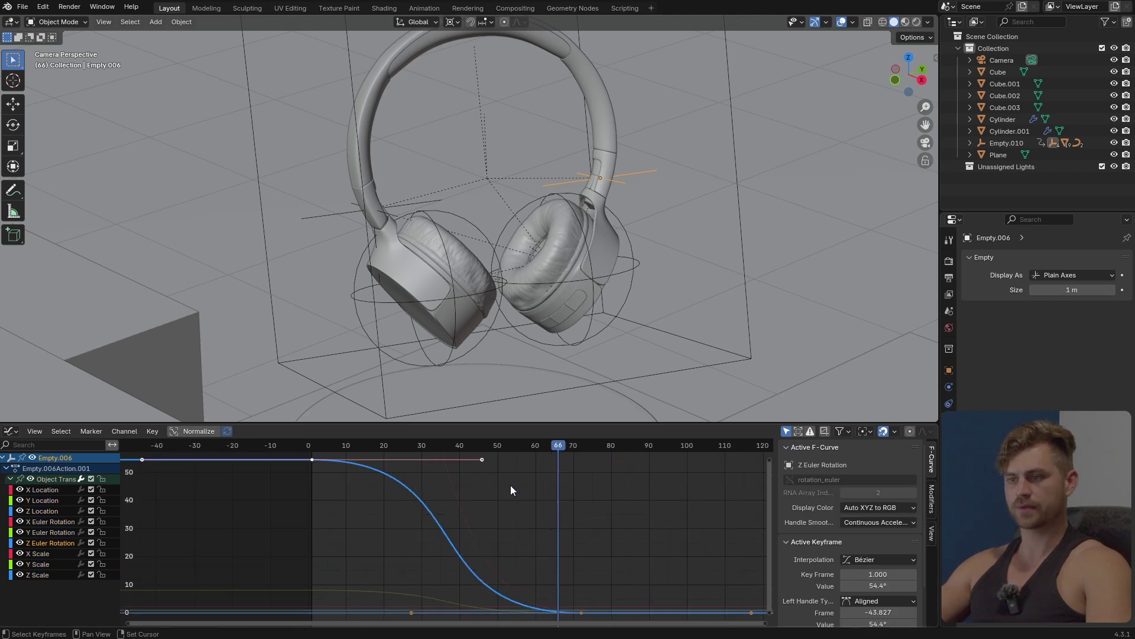
# Move the Z Euler Rotation curve's end handle to about frame 26 and 25°, and its start handle to about frame 41 and 41°
pyautogui.scroll(-2, 515, 502)
pyautogui.moveTo(448, 566); pyautogui.dragTo(410, 611)
pyautogui.press('g')
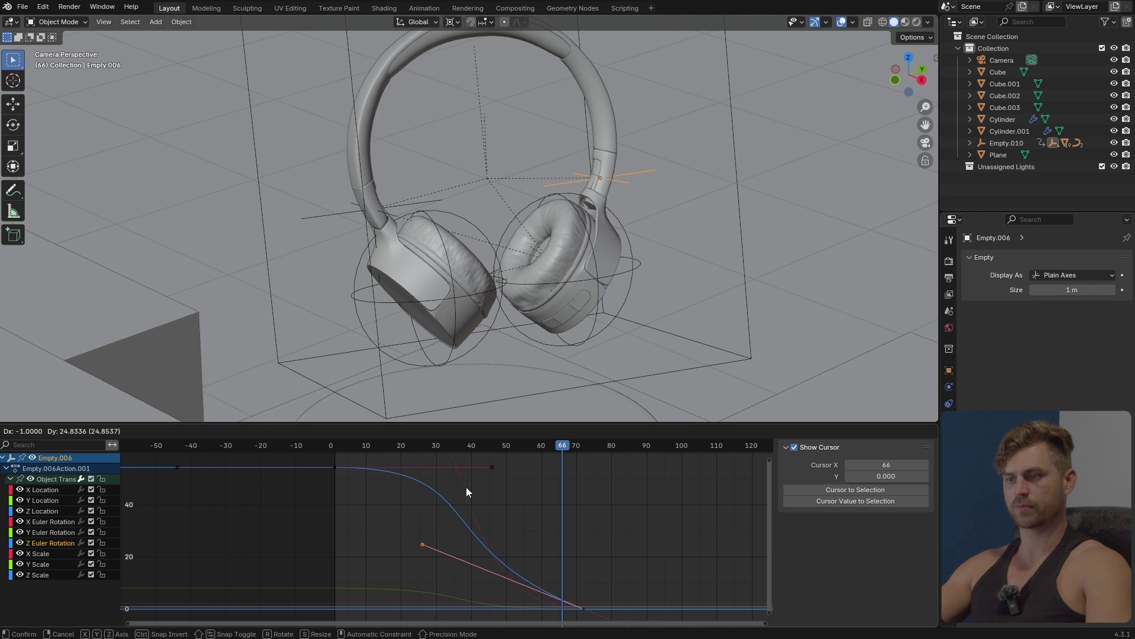
pyautogui.click(466, 487)
pyautogui.moveTo(501, 461); pyautogui.dragTo(477, 492)
pyautogui.press('g')
pyautogui.click(460, 525)
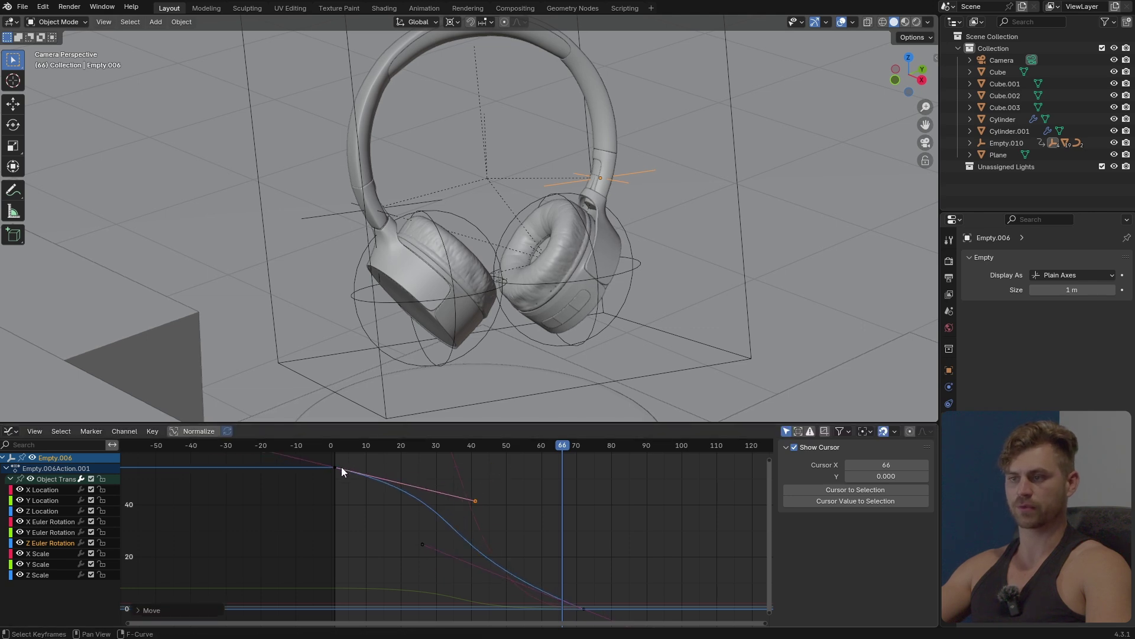
# Play the animation from the start to check the right hinge's adjusted Z rotation
pyautogui.click(333, 445)
pyautogui.press('space')
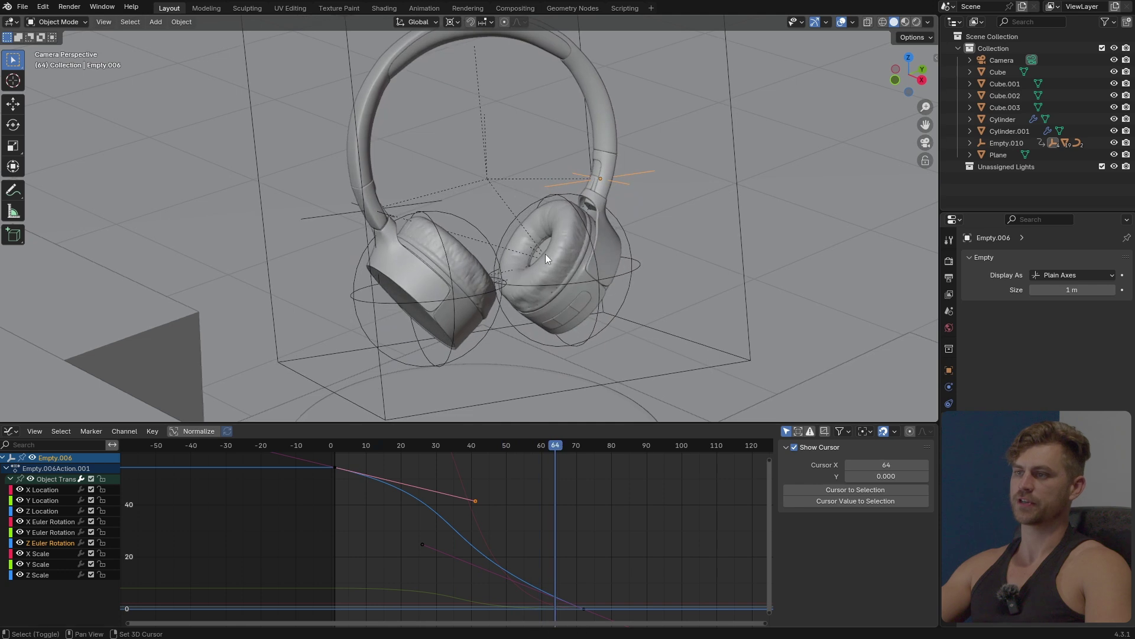
pyautogui.press('space')
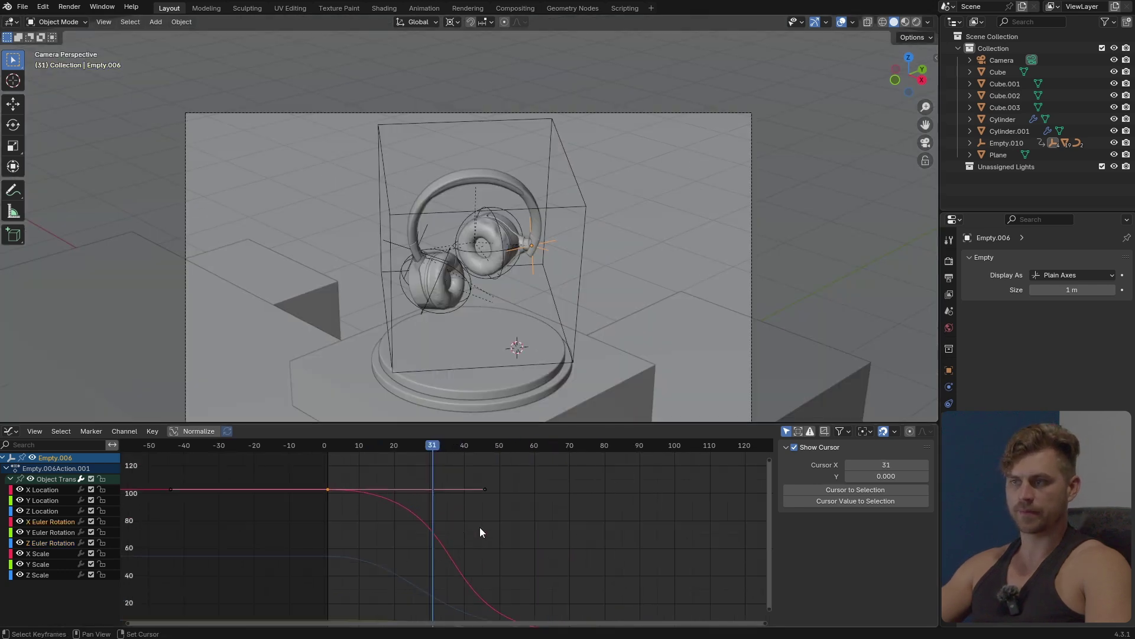
# Try the right hinge empty's X Euler Rotation starting handle at about frame 15 and 55°, and play the animation from frame 1
pyautogui.moveTo(480, 527); pyautogui.dragTo(501, 539, button='middle')
pyautogui.moveTo(556, 473); pyautogui.dragTo(460, 516)
pyautogui.press('g')
pyautogui.press('x')
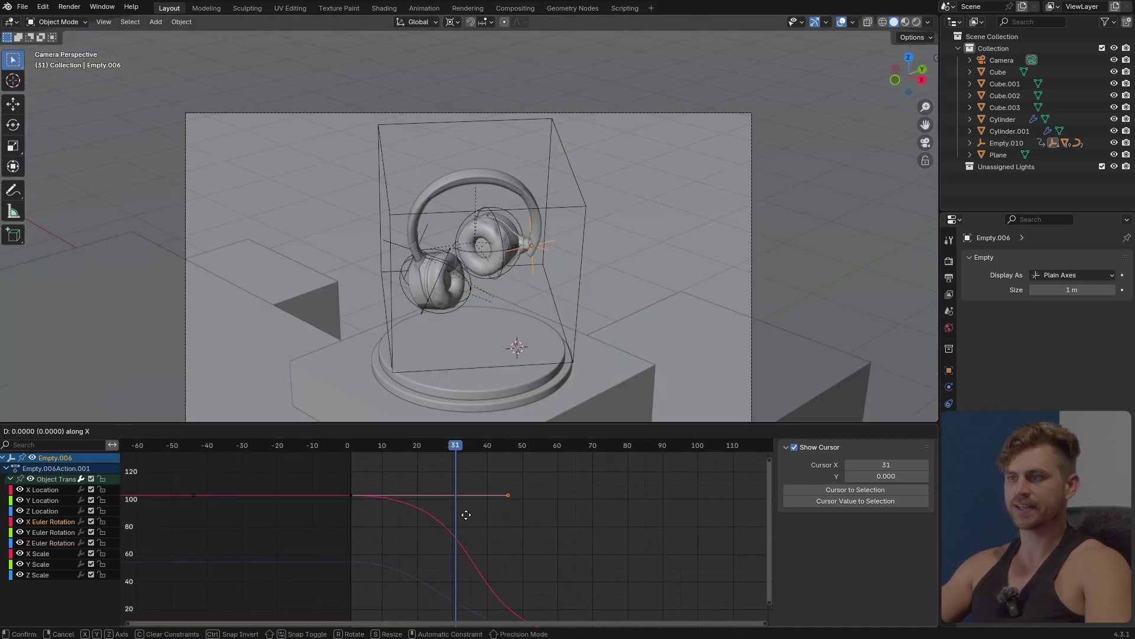
pyautogui.press('x')
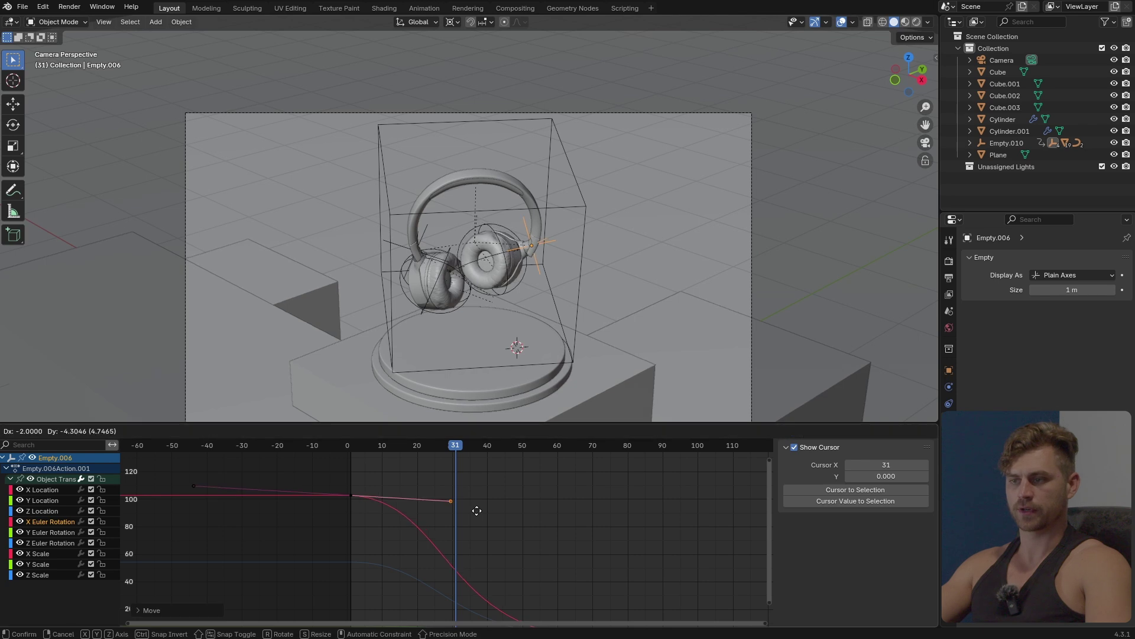
pyautogui.click(427, 569)
pyautogui.moveTo(446, 561); pyautogui.dragTo(431, 545, button='middle')
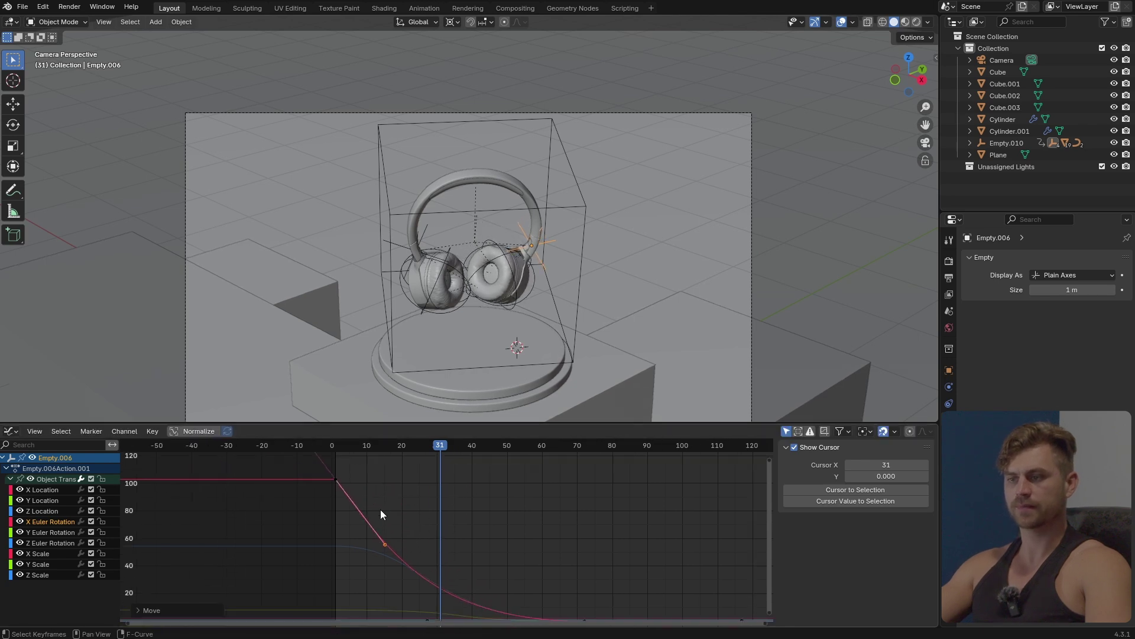
pyautogui.click(337, 449)
pyautogui.press('space')
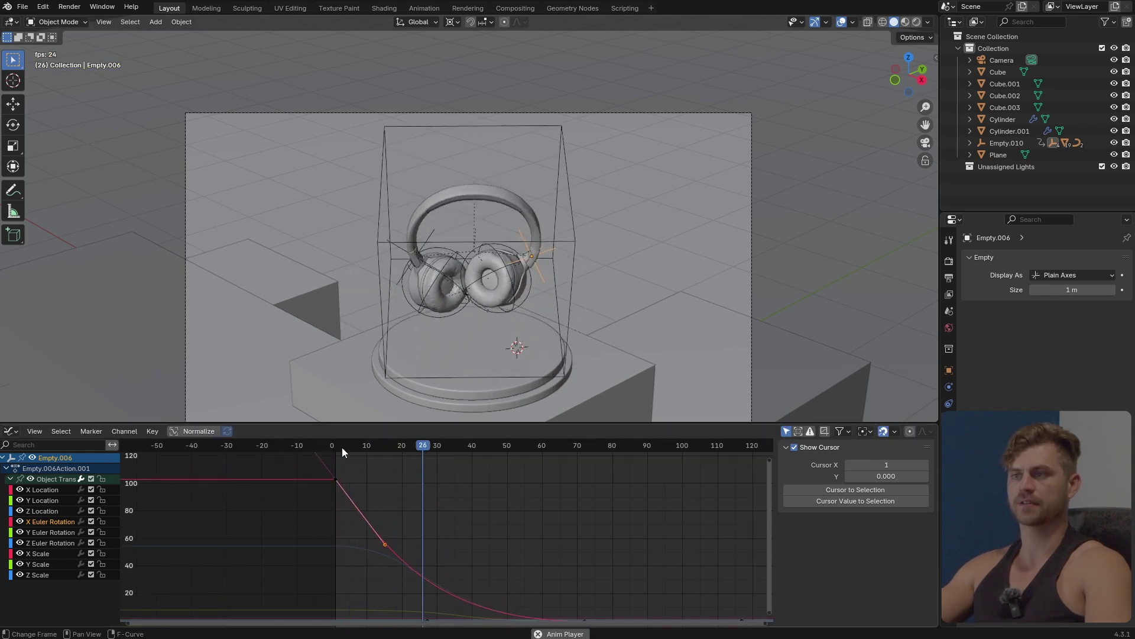
pyautogui.press('space')
# Try the X Euler Rotation starting handle at about frame 28 and 83°, and replay the animation from the start
pyautogui.press('g')
pyautogui.click(414, 469)
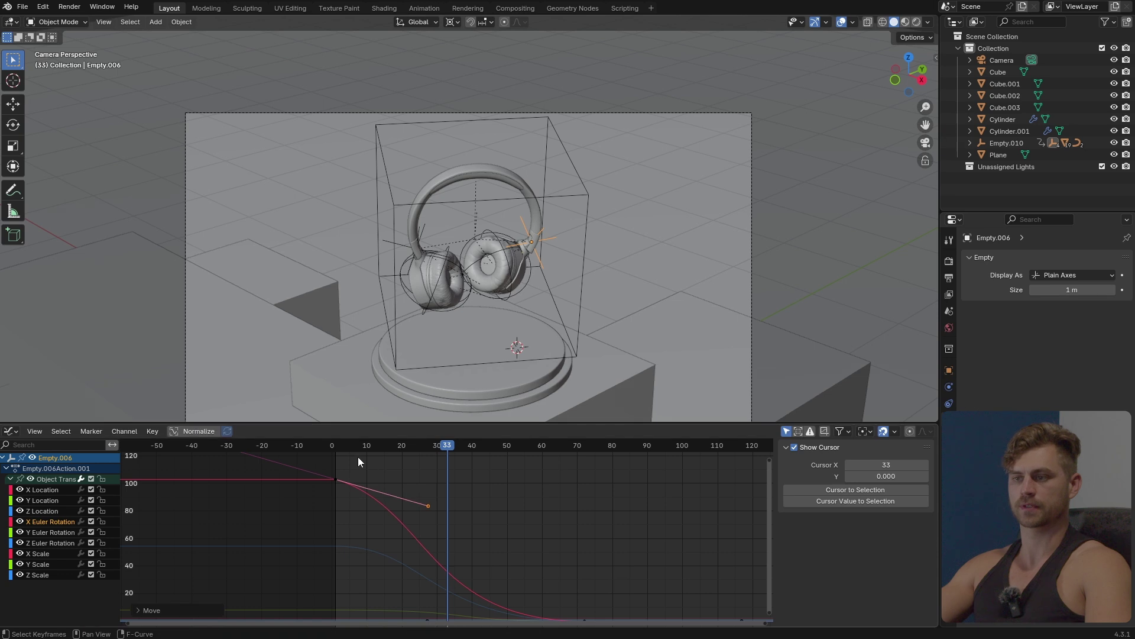
pyautogui.click(335, 446)
pyautogui.press('space')
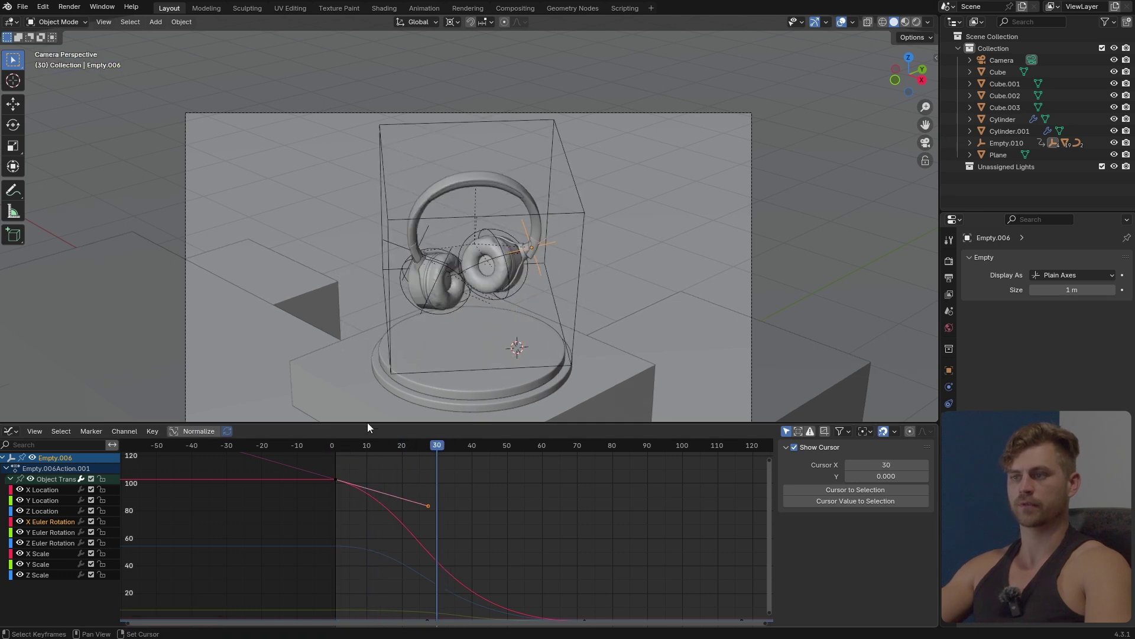
pyautogui.press('space')
# Move the X Euler Rotation starting handle to about frame 66 and 65° while viewing the ear cups close up
pyautogui.scroll(6, 433, 332)
pyautogui.keyDown('shift'); pyautogui.moveTo(433, 332); pyautogui.dragTo(502, 300, button='middle'); pyautogui.keyUp('shift')
pyautogui.scroll(9, 493, 292)
pyautogui.press('g')
pyautogui.click(599, 502)
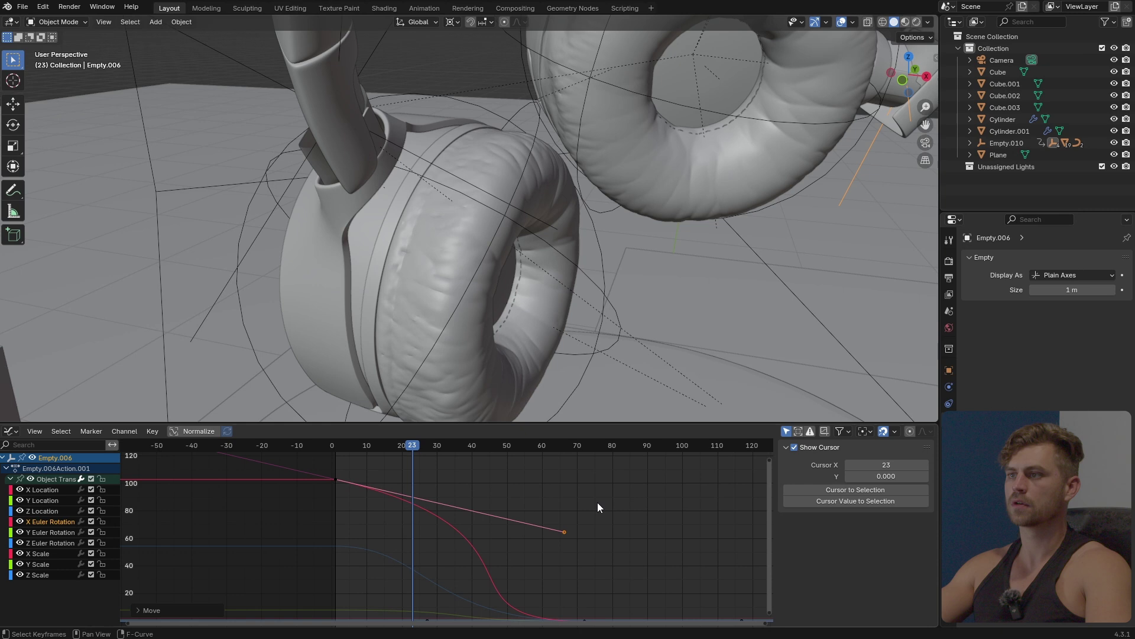
# Play the animation close up and repeatedly through the camera to check the ear cups' clearance and timing
pyautogui.press('space')
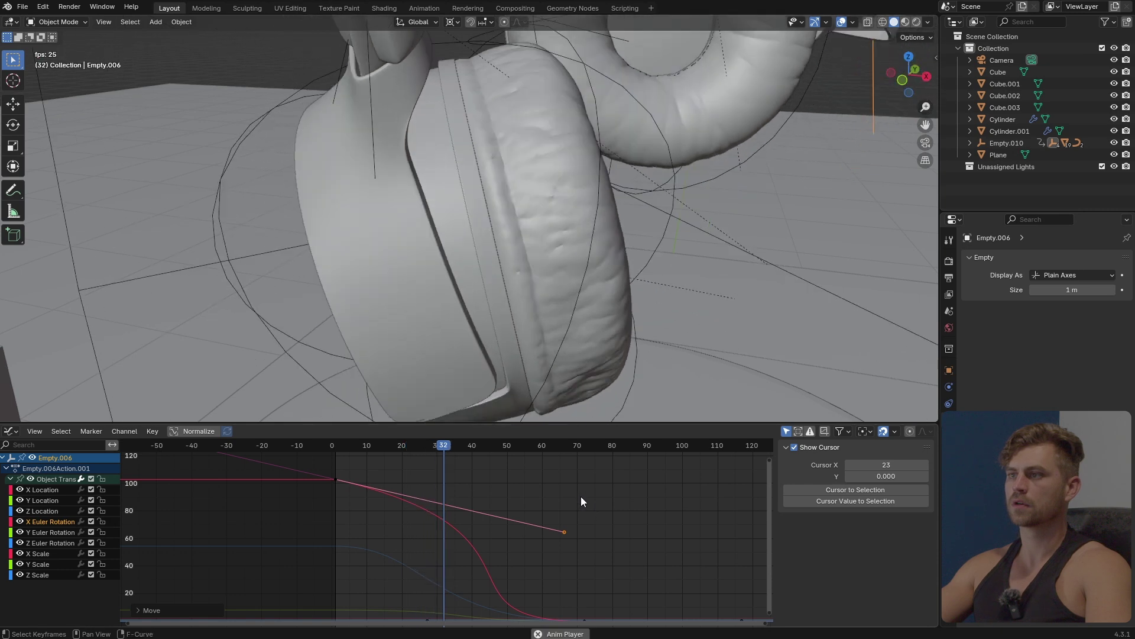
pyautogui.press('space')
pyautogui.scroll(-6, 598, 264)
pyautogui.moveTo(707, 247); pyautogui.dragTo(581, 271, button='middle')
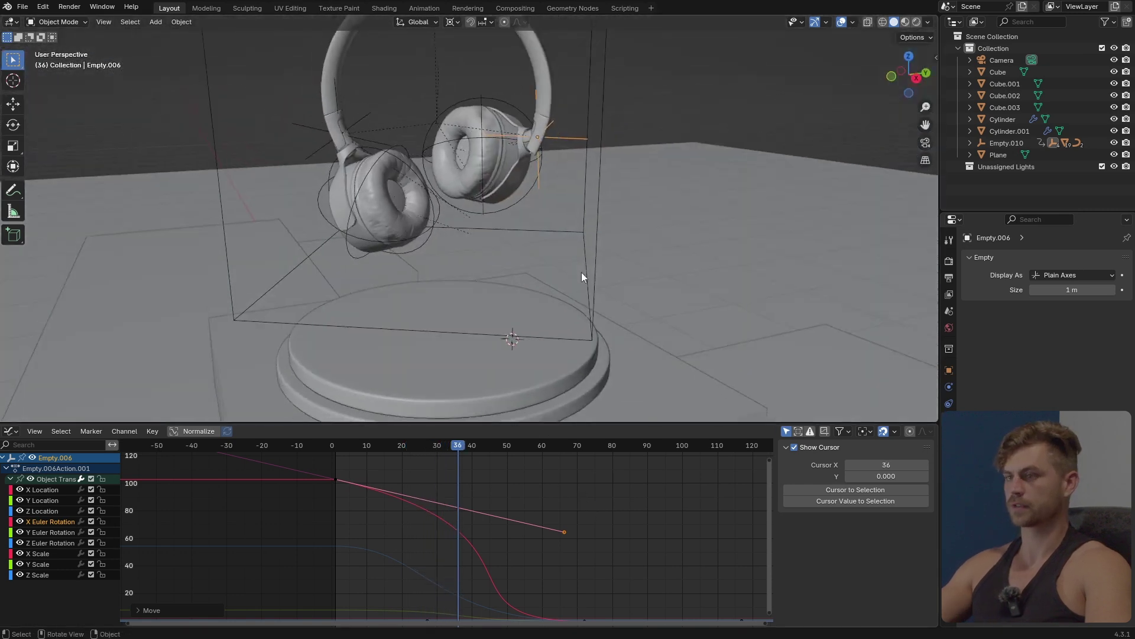
pyautogui.press('KP_0')
pyautogui.press('space')
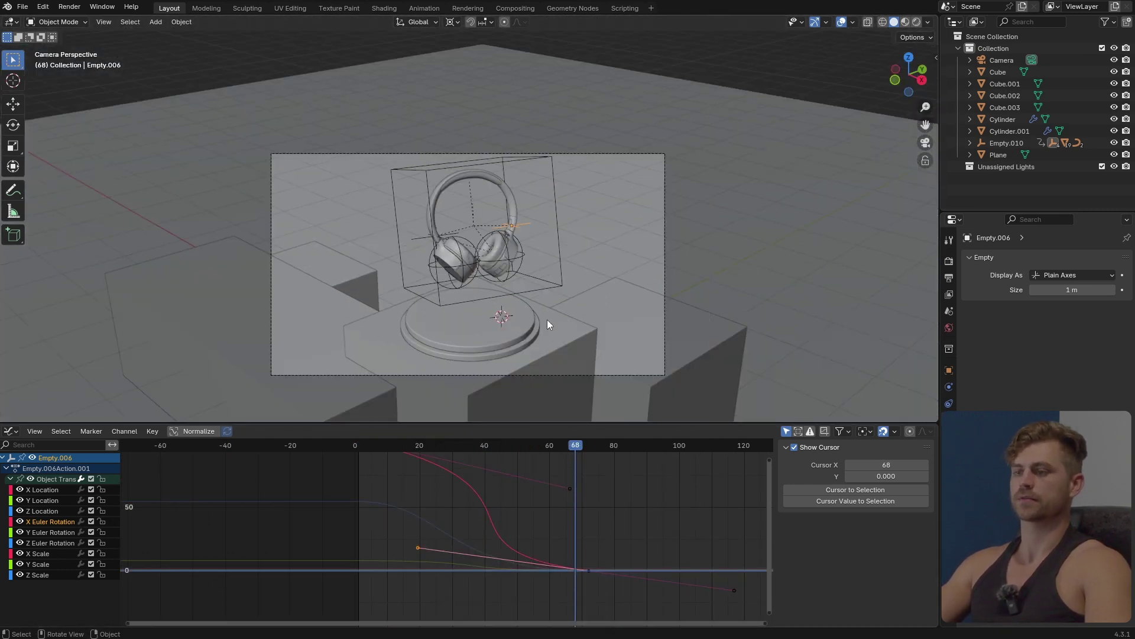
pyautogui.click(359, 446)
pyautogui.press('space')
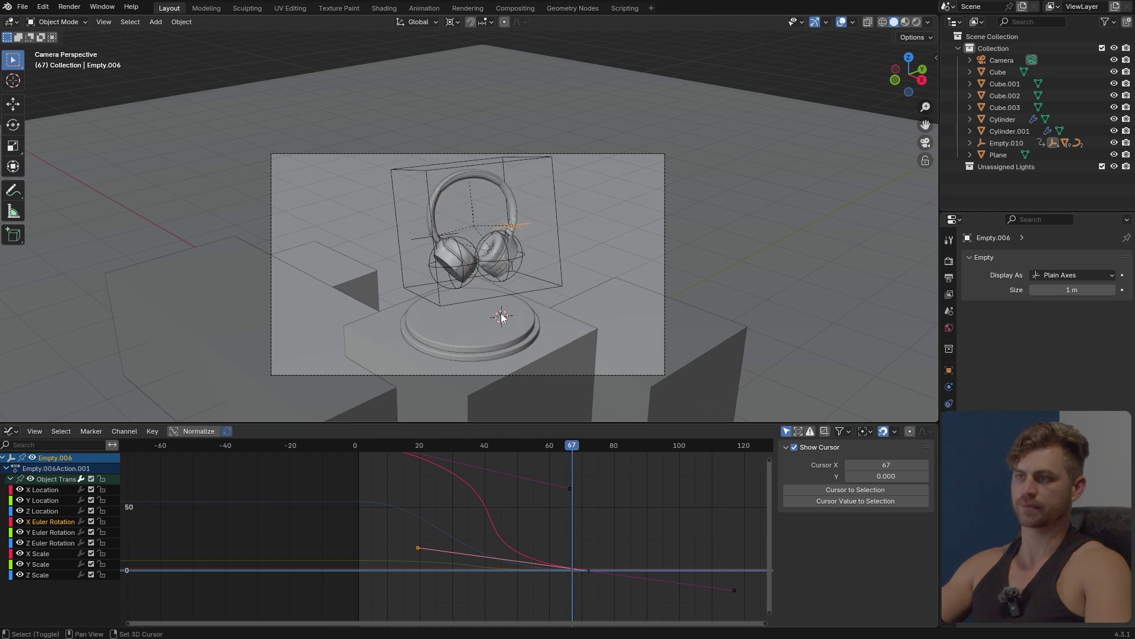
pyautogui.click(422, 446)
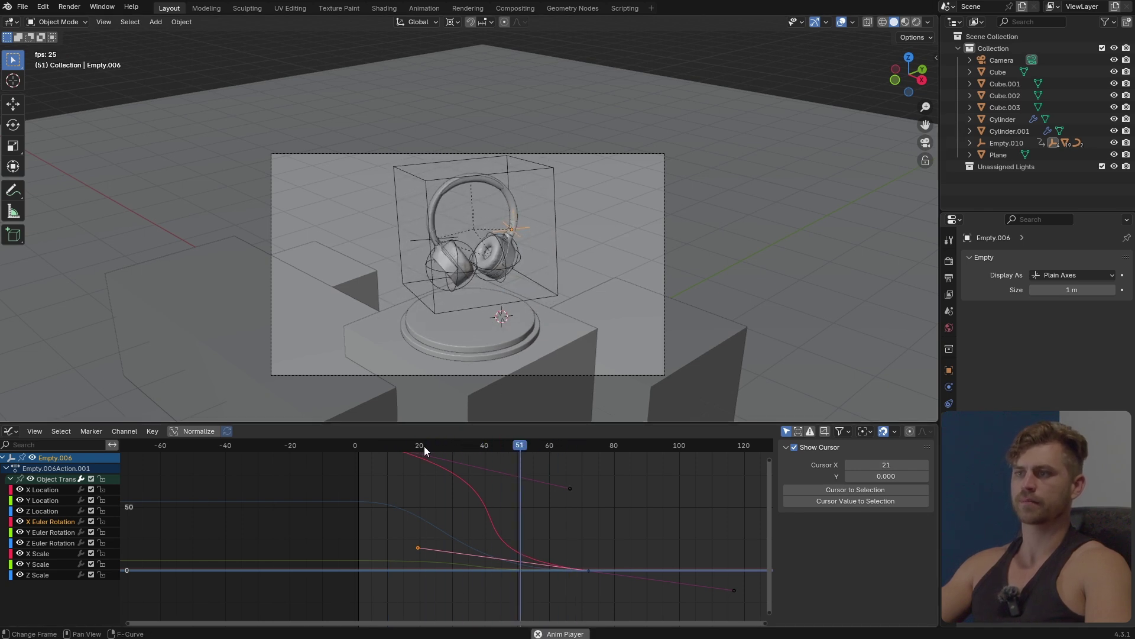
# Stop the animation playback and save the file
pyautogui.press('space')
pyautogui.scroll(2, 448, 368)
pyautogui.hotkey('ctrl', 's')
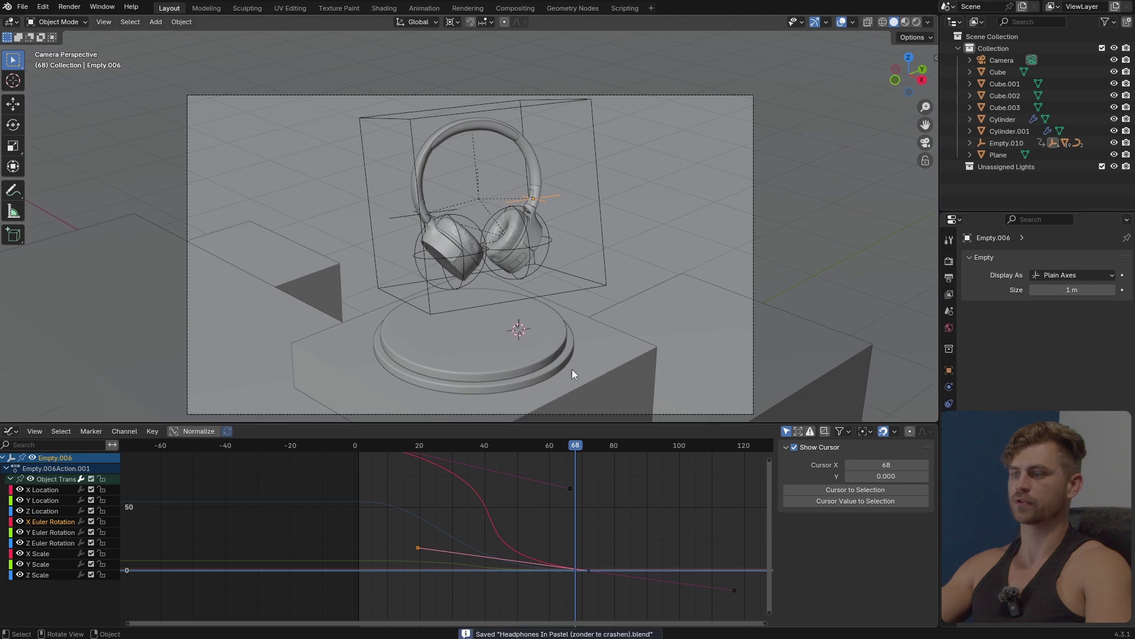
# Replace the Graph Editor with the Timeline and return the animation to frame 1
pyautogui.moveTo(576, 448); pyautogui.dragTo(587, 451)
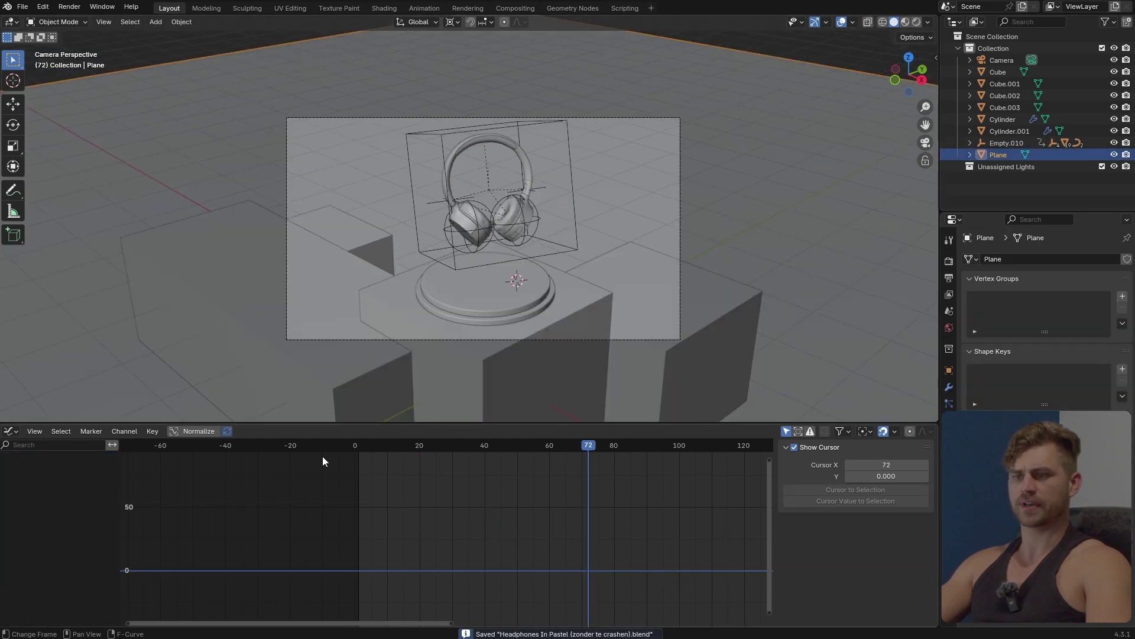
pyautogui.click(11, 431)
pyautogui.click(154, 469)
pyautogui.moveTo(207, 466); pyautogui.dragTo(67, 463)
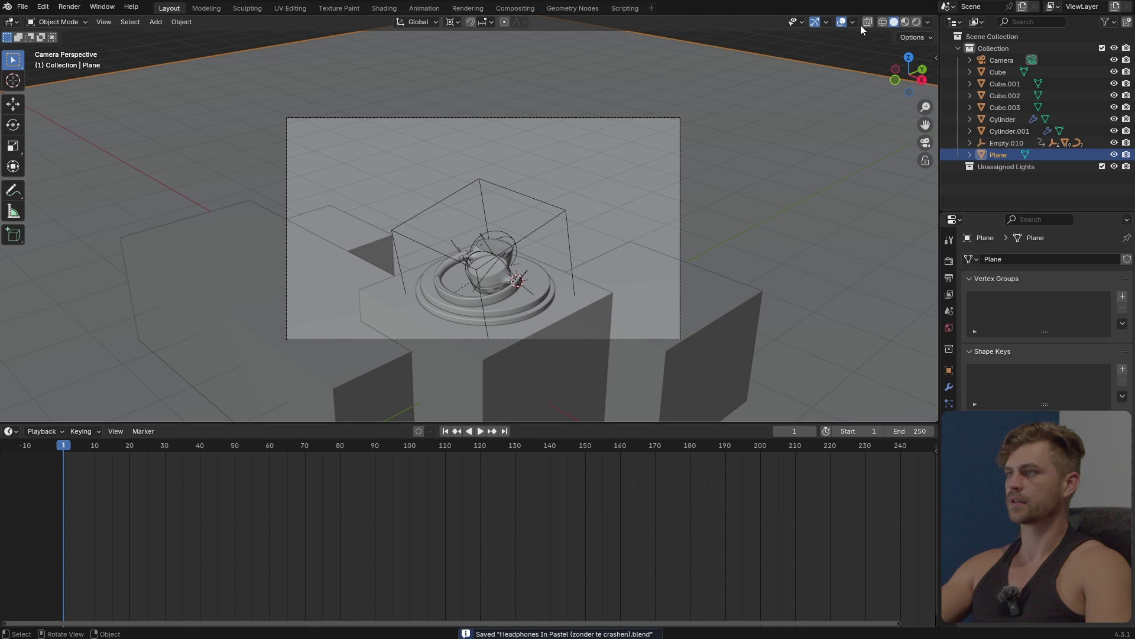
# Play the animation from frame 1 with the viewport overlays temporarily hidden, and save the file
pyautogui.click(841, 22)
pyautogui.press('space')
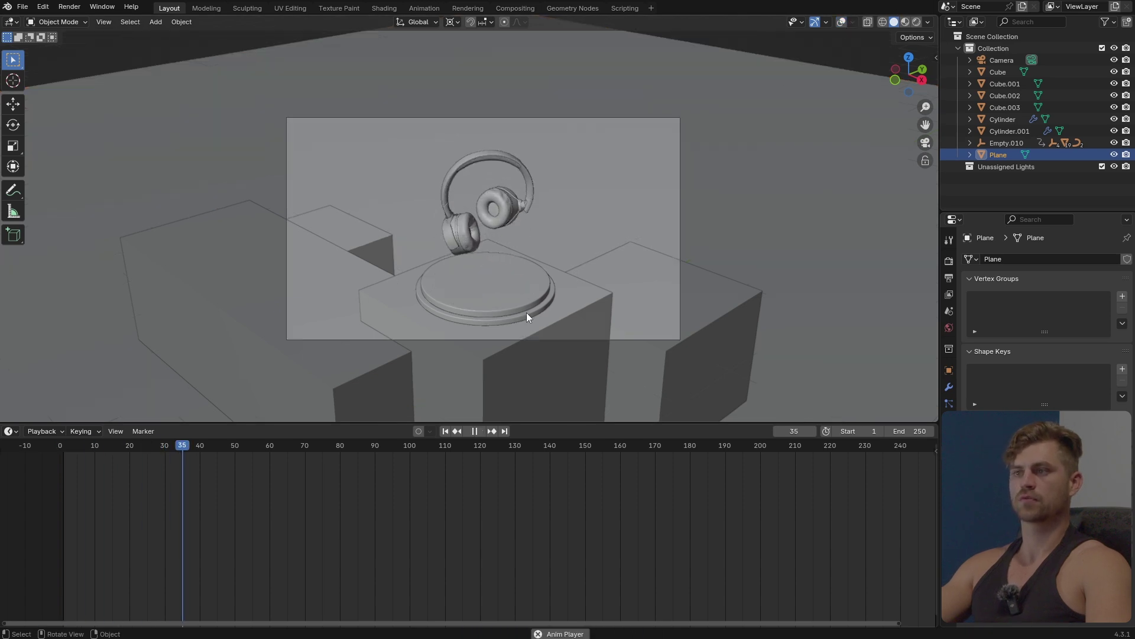
pyautogui.press('space')
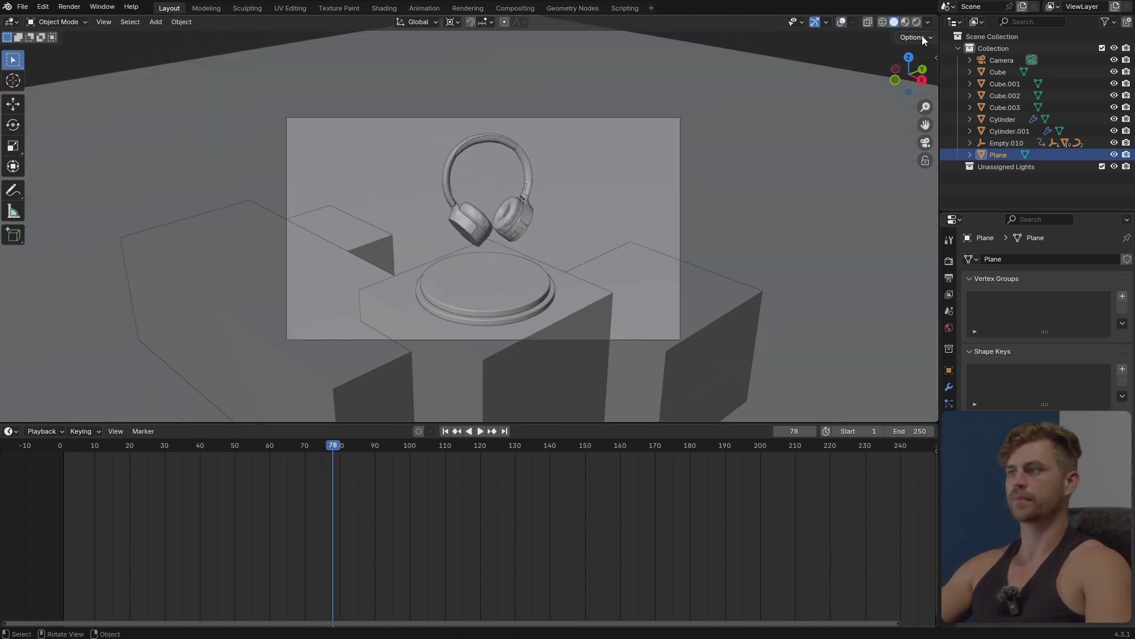
pyautogui.click(840, 22)
pyautogui.hotkey('ctrl', 's')
# Select the central cube beneath the round podium and give it a new material
pyautogui.scroll(3, 538, 224)
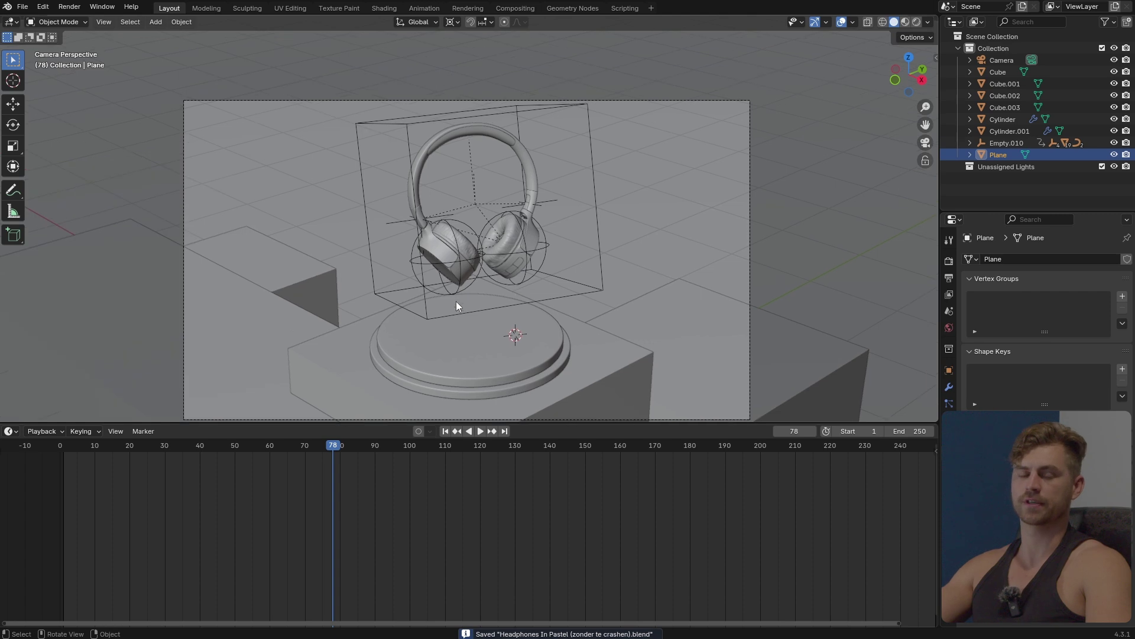
pyautogui.keyDown('shift'); pyautogui.moveTo(469, 287); pyautogui.dragTo(515, 218, button='middle'); pyautogui.keyUp('shift')
pyautogui.scroll(1, 495, 286)
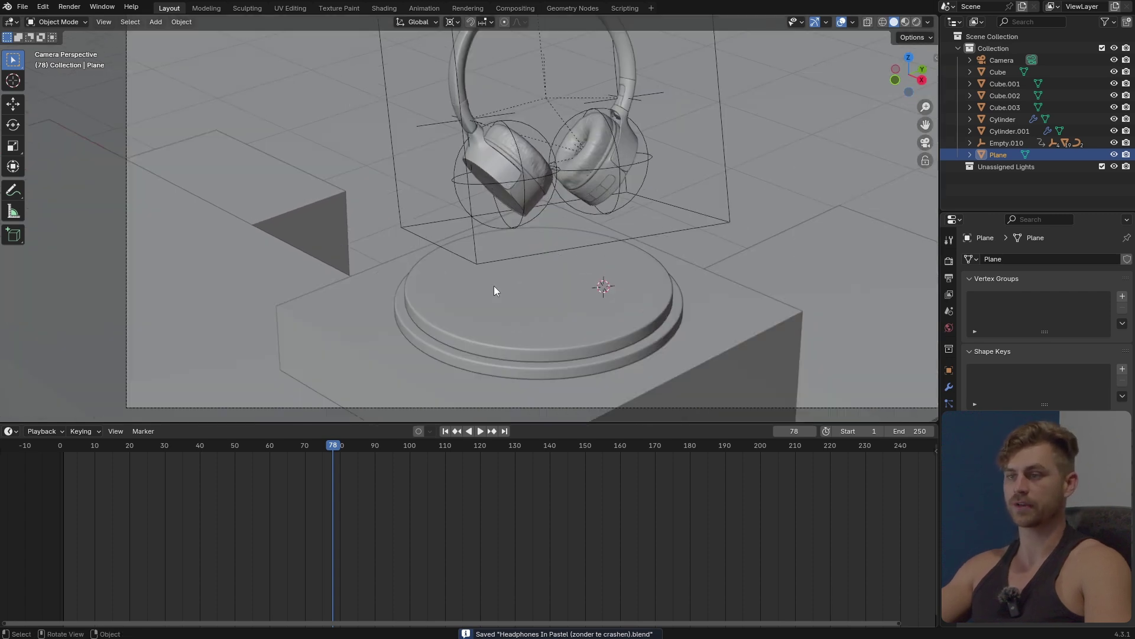
pyautogui.keyDown('shift'); pyautogui.moveTo(494, 285); pyautogui.dragTo(476, 241, button='middle'); pyautogui.keyUp('shift')
pyautogui.scroll(-1, 429, 236)
pyautogui.click(400, 254)
pyautogui.keyDown('shift'); pyautogui.moveTo(411, 270); pyautogui.dragTo(404, 240, button='middle'); pyautogui.keyUp('shift')
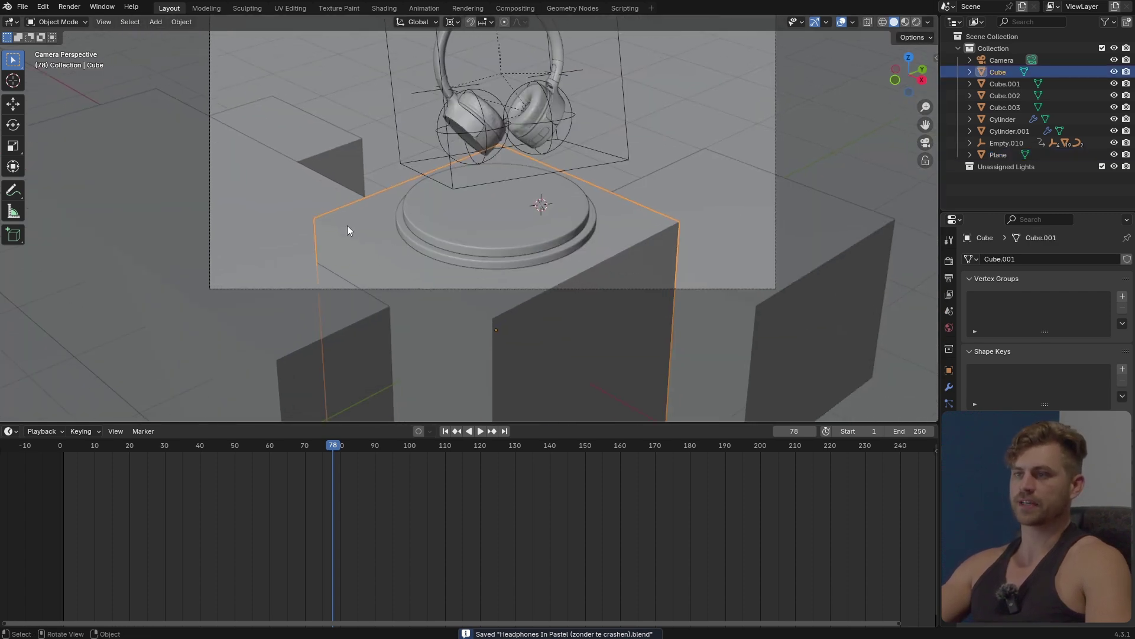
pyautogui.scroll(8, 621, 246)
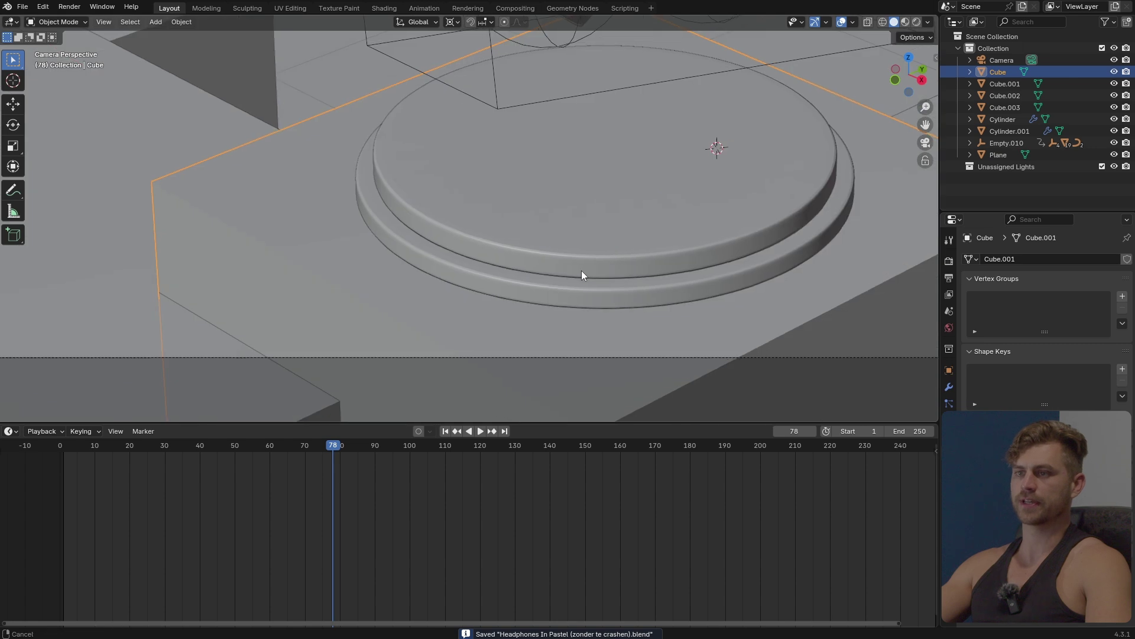
pyautogui.click(948, 469)
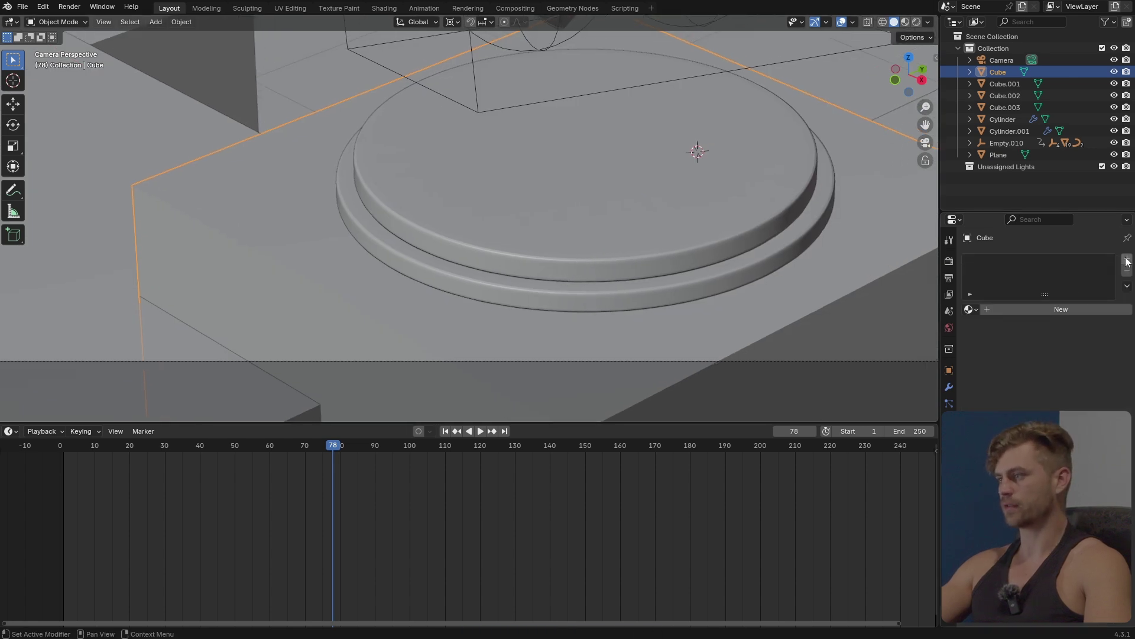
pyautogui.click(1127, 260)
pyautogui.click(1061, 309)
pyautogui.doubleClick(1005, 309)
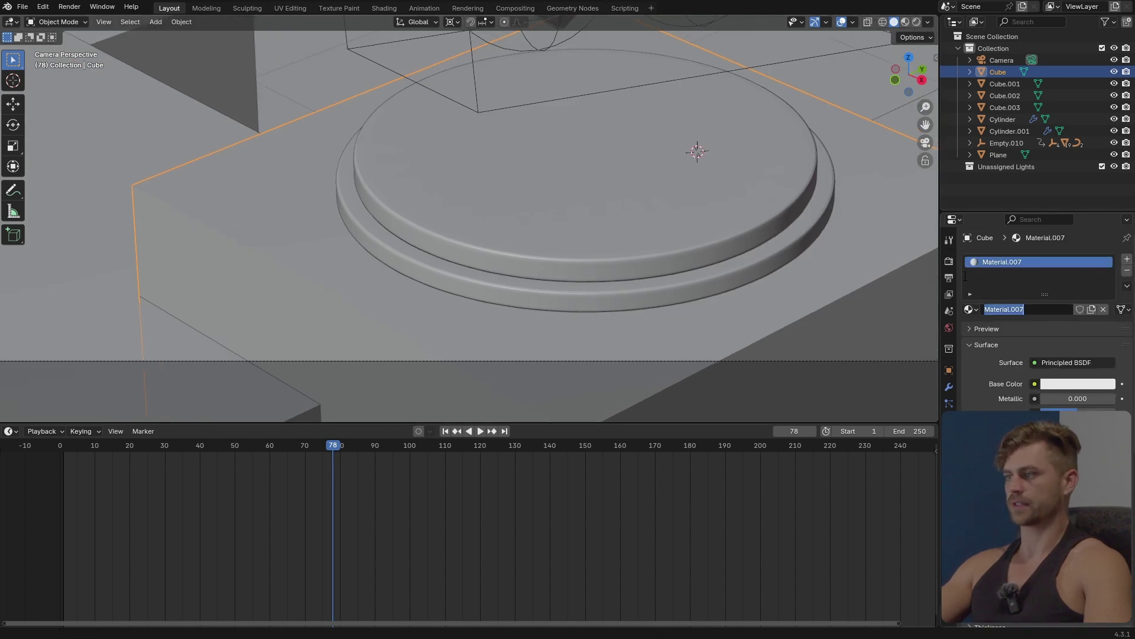
pyautogui.doubleClick(1001, 263)
pyautogui.click(228, 236)
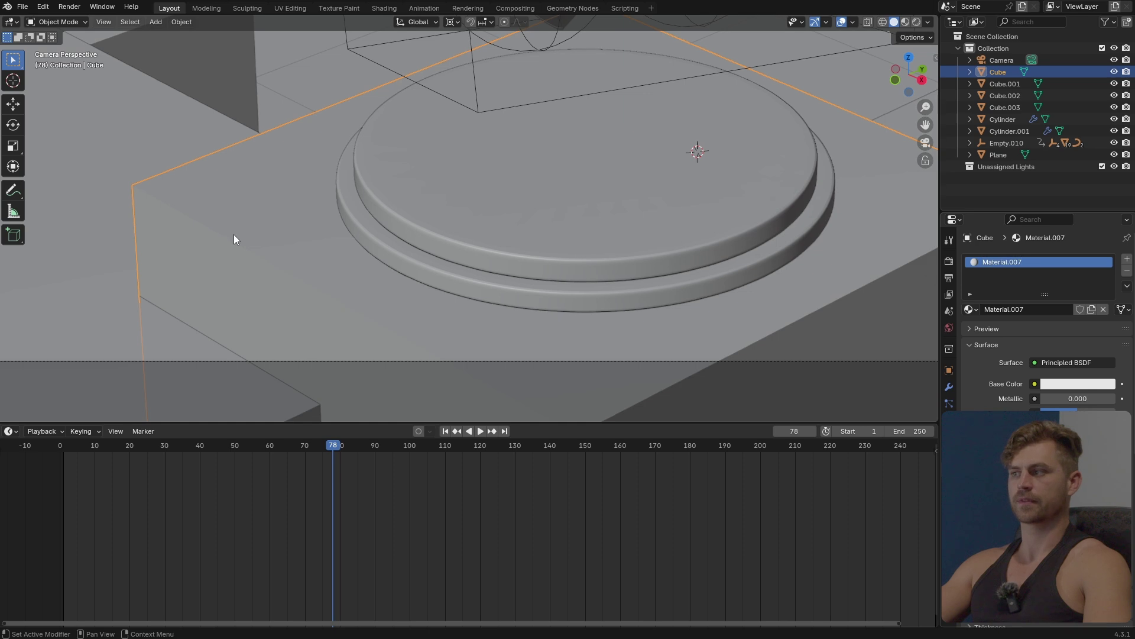
# Bevel the edges around the central cube's top face narrowly with 7 segments
pyautogui.press('Tab')
pyautogui.keyDown('alt'); pyautogui.click(262, 253); pyautogui.keyUp('alt')
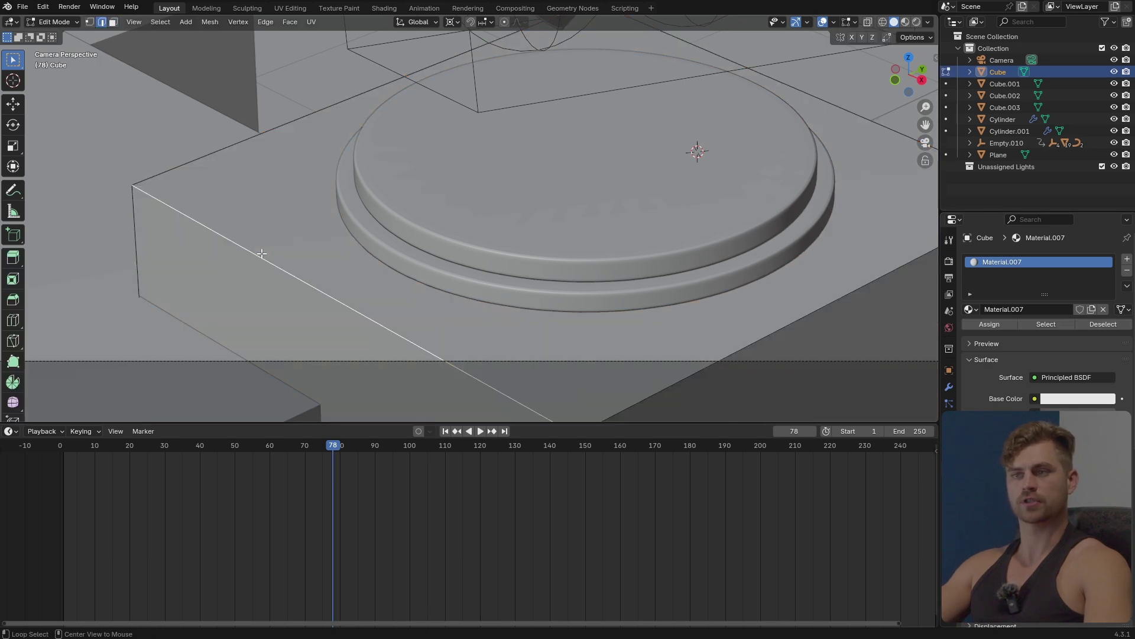
pyautogui.press('3')
pyautogui.press('2')
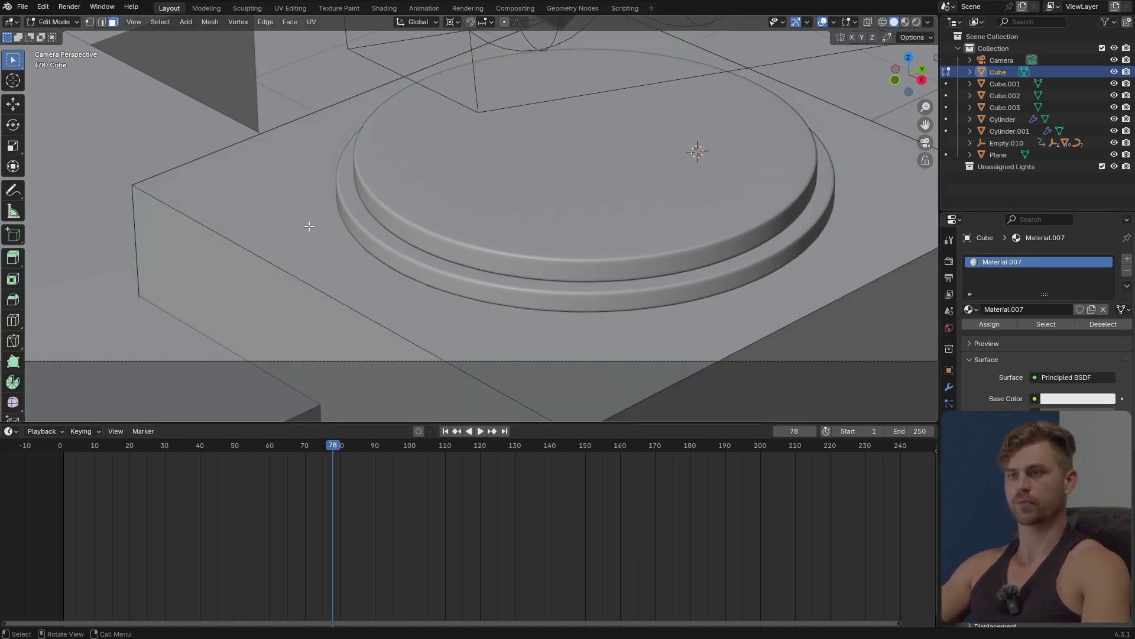
pyautogui.click(308, 203)
pyautogui.scroll(-2, 434, 198)
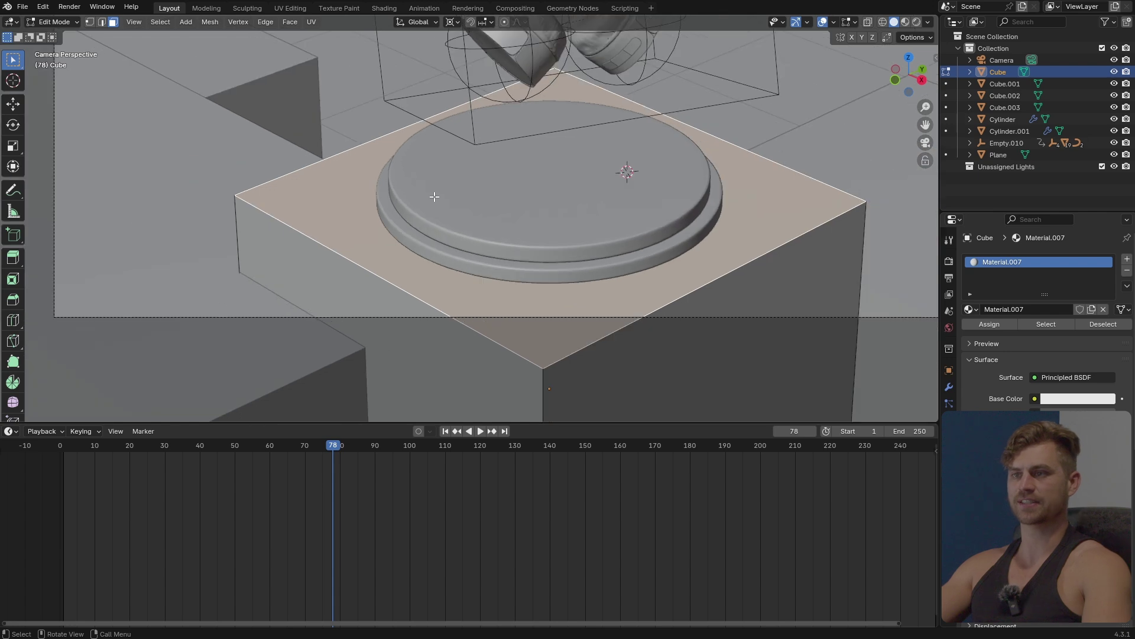
pyautogui.press('2')
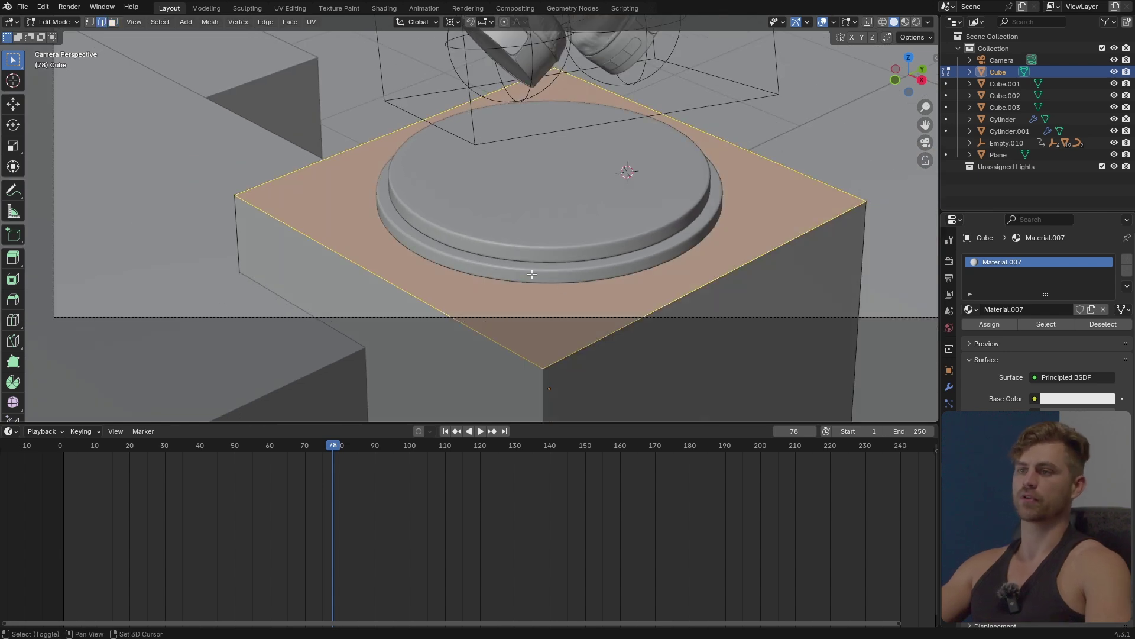
pyautogui.hotkey('ctrl', 'b')
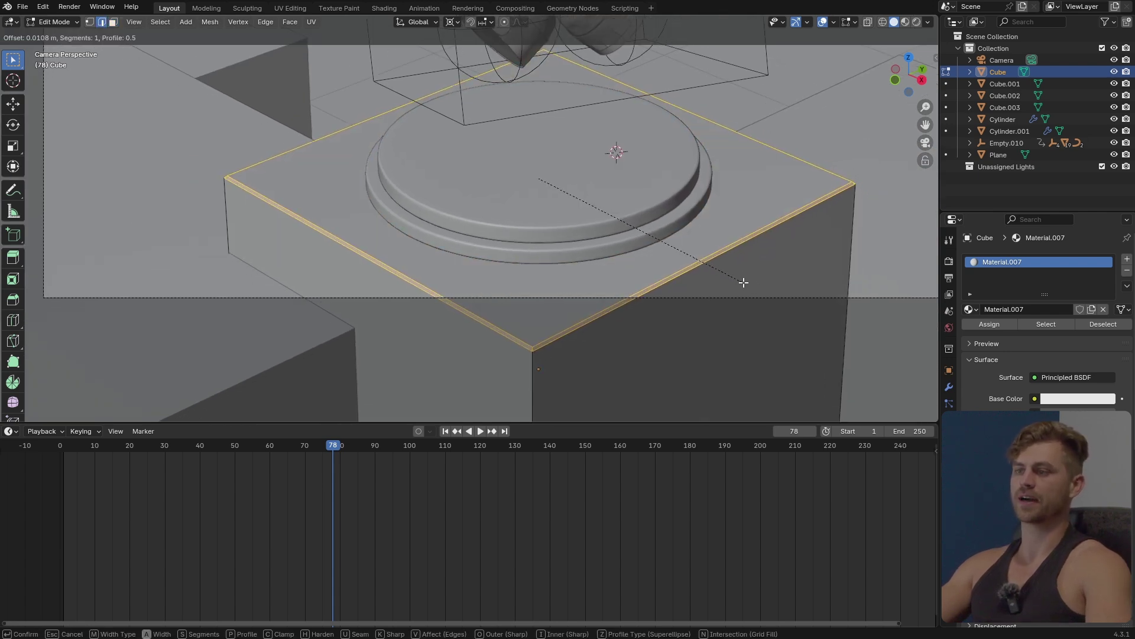
pyautogui.scroll(4, 767, 292)
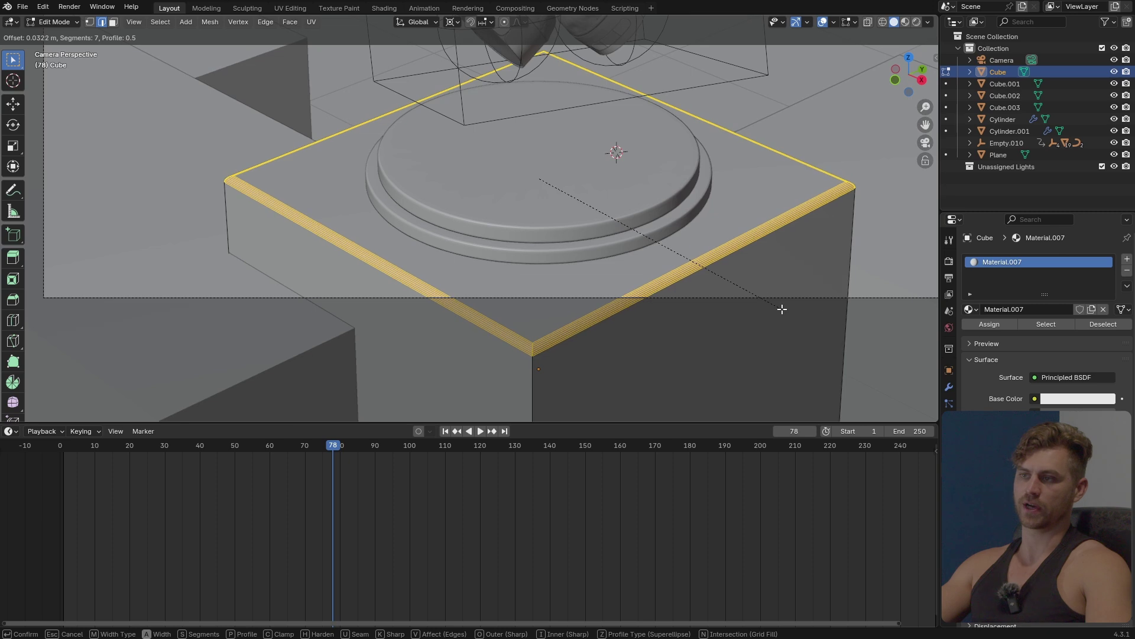
pyautogui.click(761, 297)
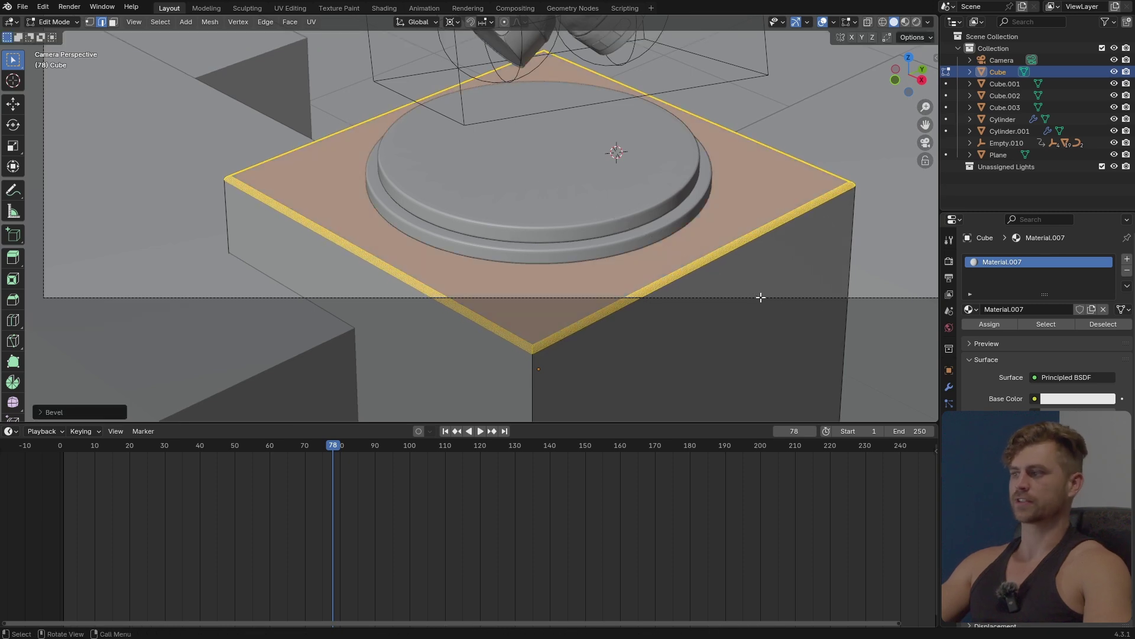
# Add a second new material for the cube, make its first material active again, and return to Object Mode
pyautogui.click(1127, 262)
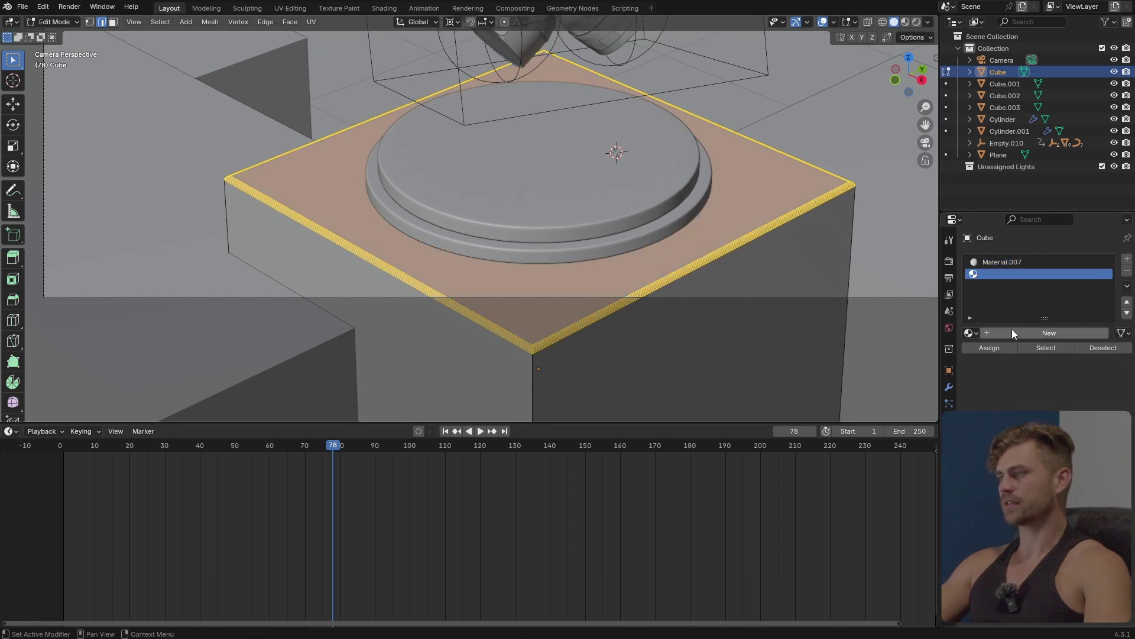
pyautogui.click(1009, 333)
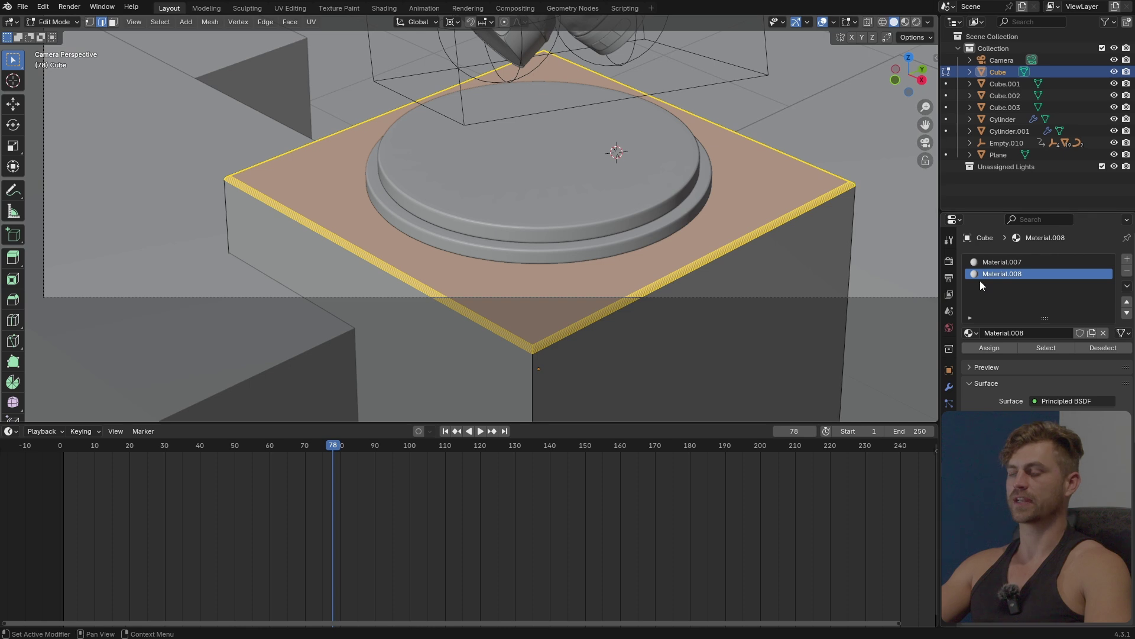
pyautogui.click(1015, 265)
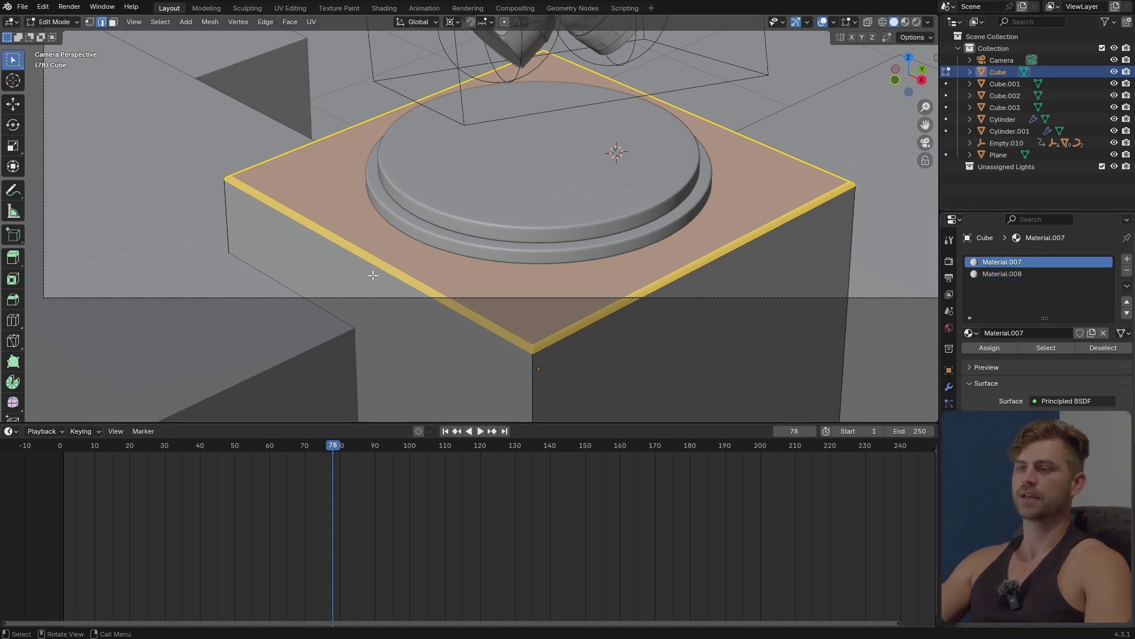
pyautogui.press('Tab')
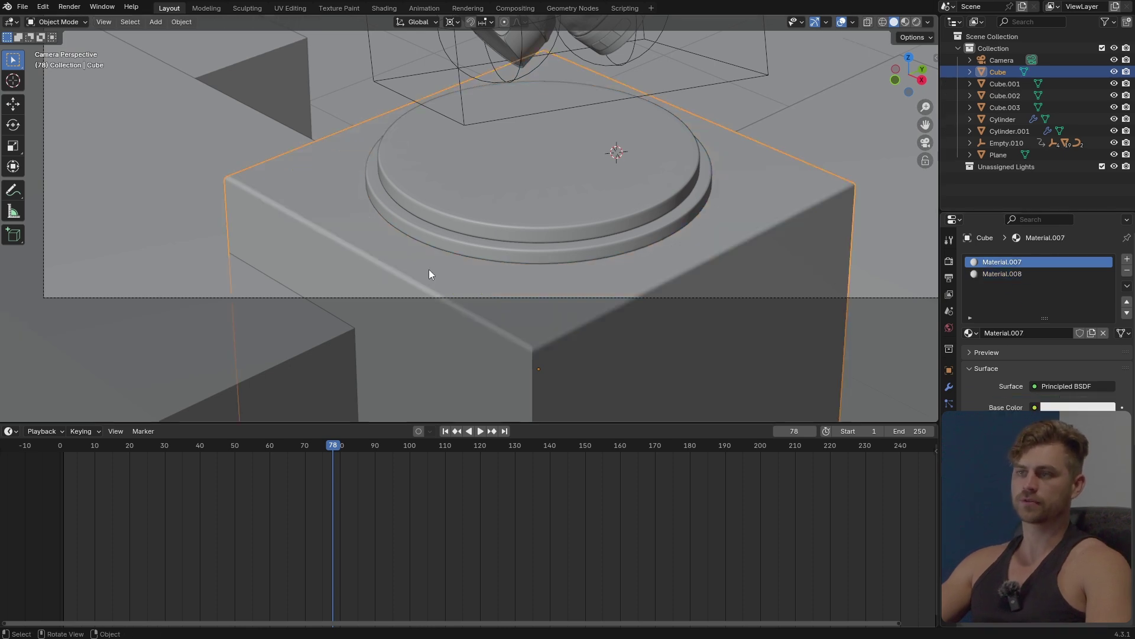
# Switch the viewport to rendered shading and replace the Timeline with the Shader Editor, framing the cube's material nodes
pyautogui.click(916, 22)
pyautogui.click(12, 432)
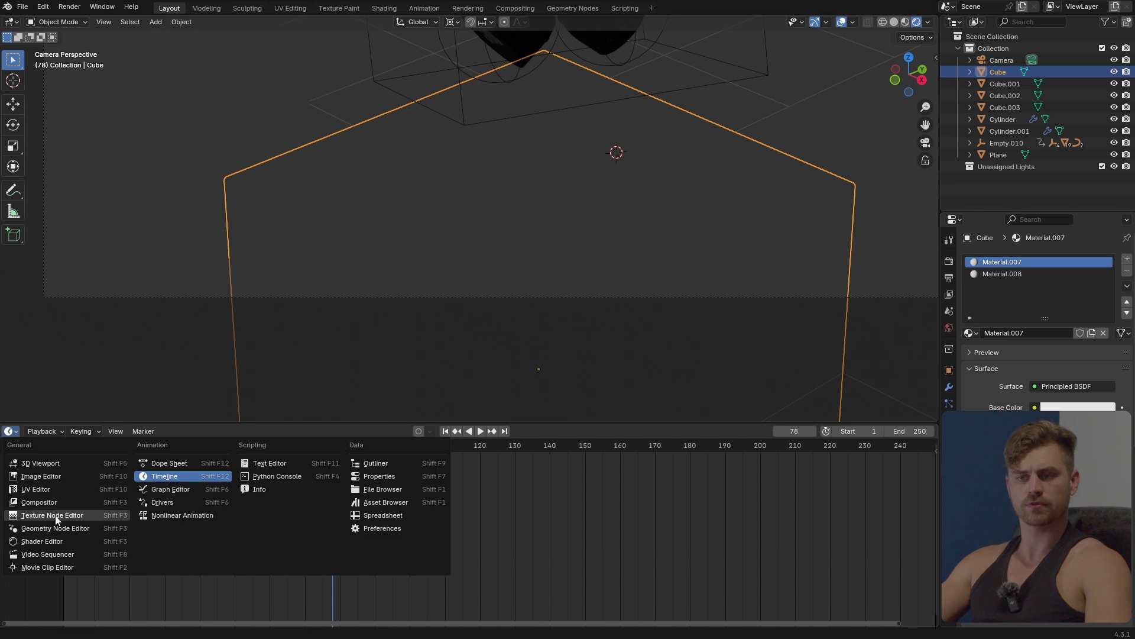
pyautogui.click(61, 541)
pyautogui.press('Home')
pyautogui.press('Home')
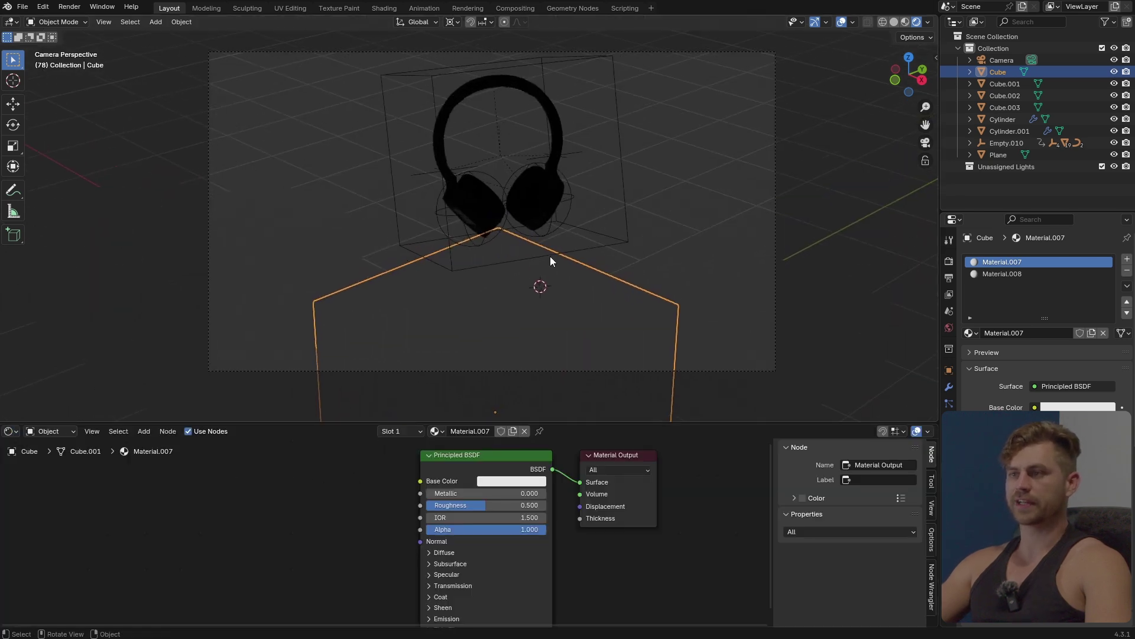
# Light the scene with the quattro_canti_2k HDRI from the Lumio HDRI Browser
pyautogui.press('n')
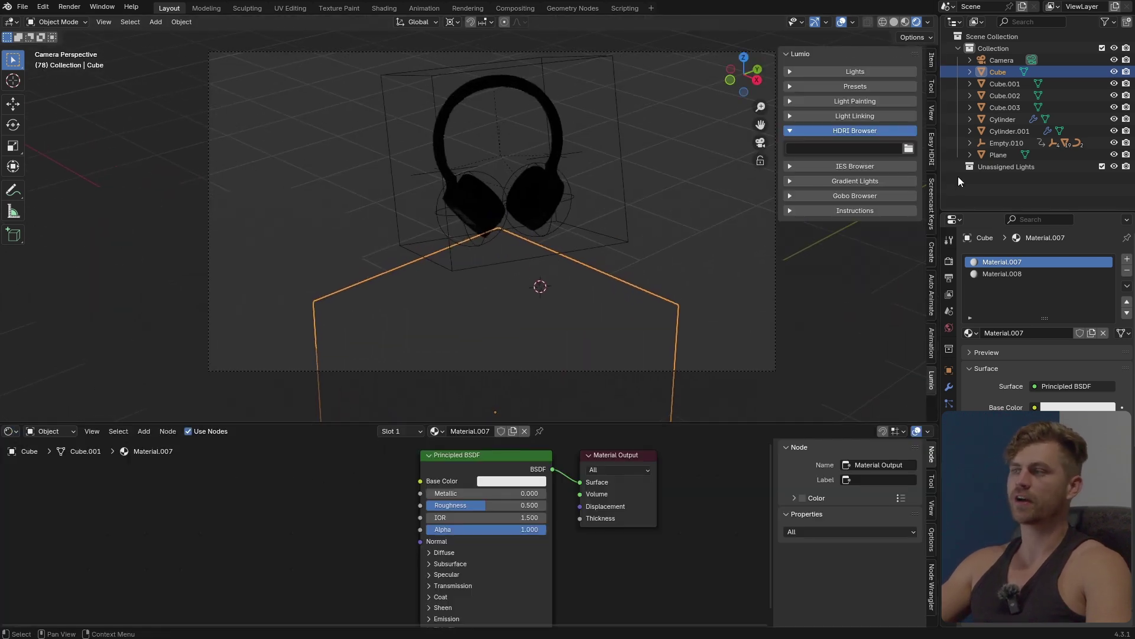
pyautogui.click(850, 183)
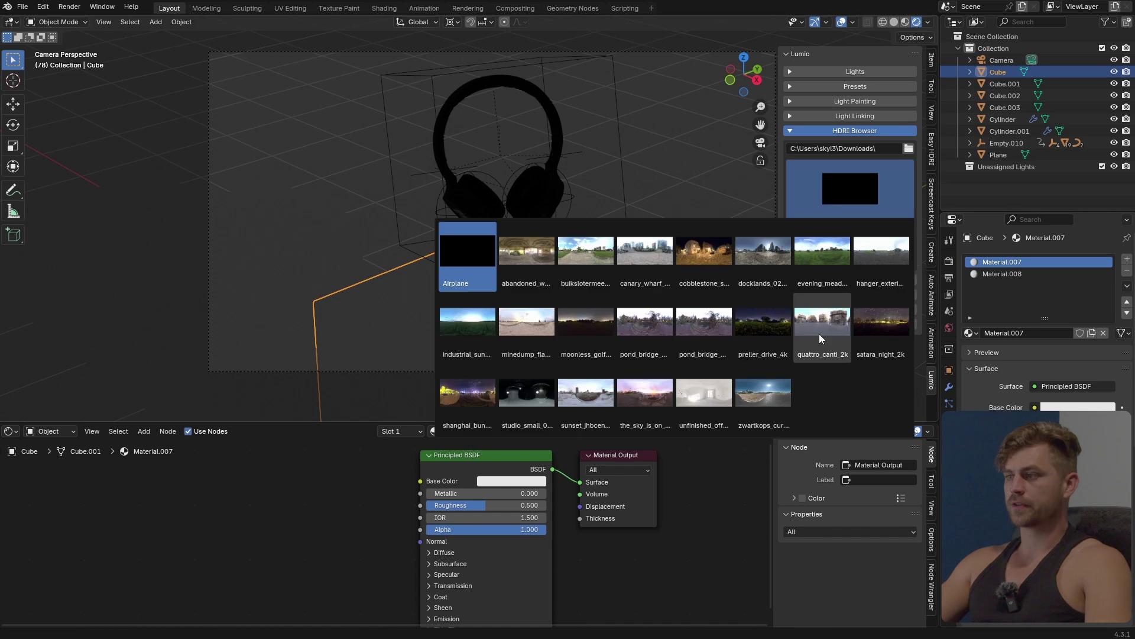
pyautogui.click(818, 334)
pyautogui.click(847, 245)
pyautogui.scroll(2, 658, 303)
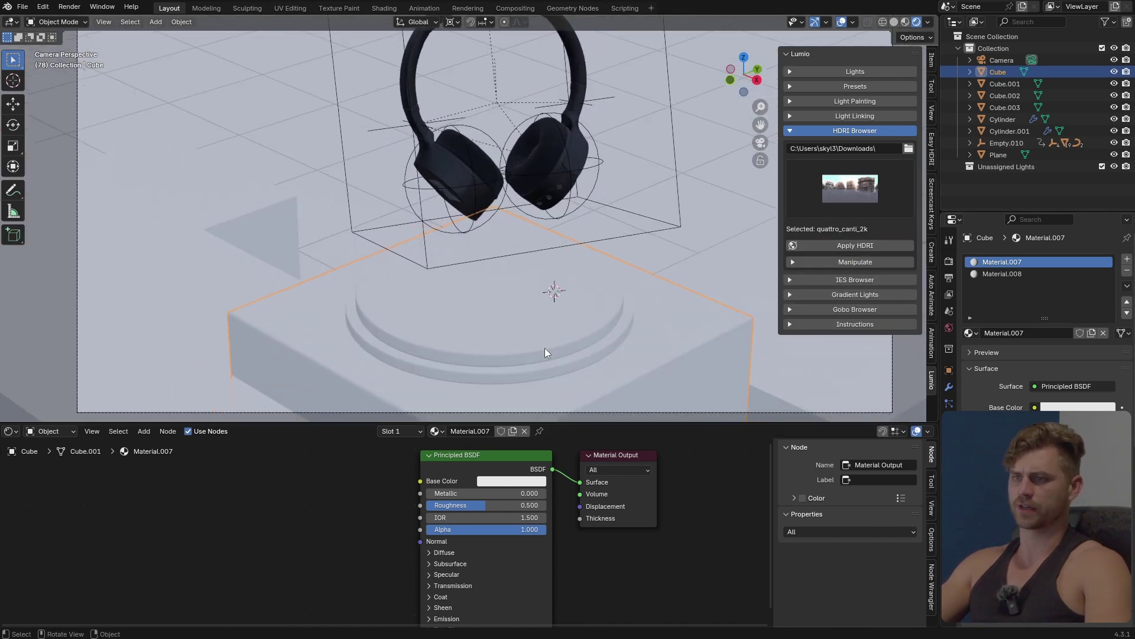
# Set the Base Color of the cube's first material to a pastel pink
pyautogui.keyDown('shift'); pyautogui.moveTo(545, 349); pyautogui.dragTo(502, 275, button='middle'); pyautogui.keyUp('shift')
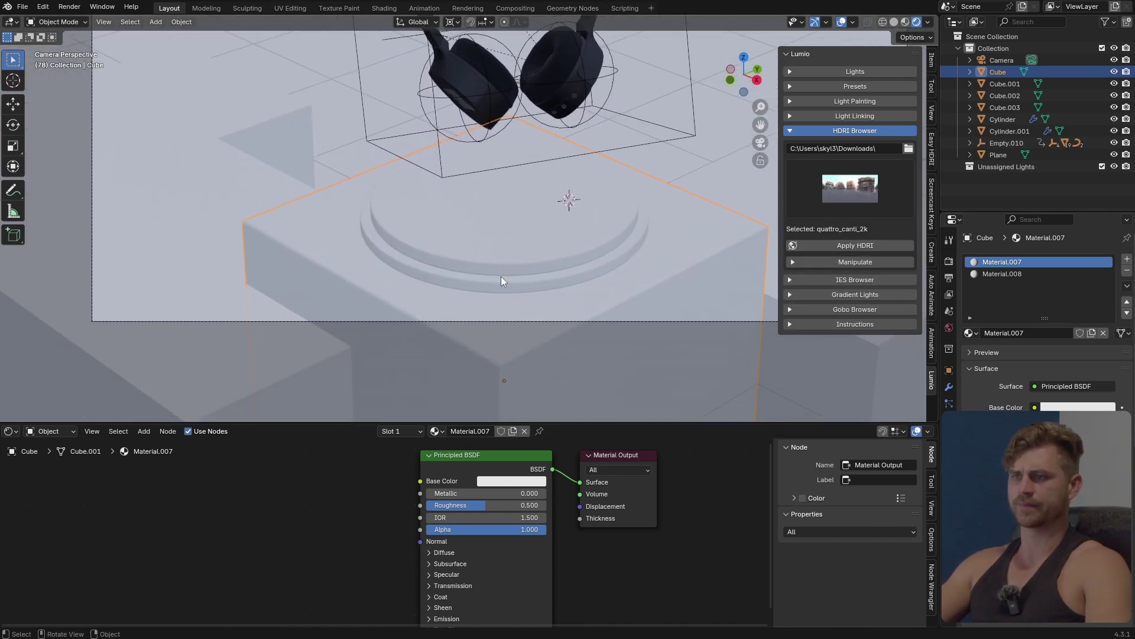
pyautogui.scroll(1, 420, 503)
pyautogui.moveTo(435, 503); pyautogui.dragTo(446, 510, button='middle')
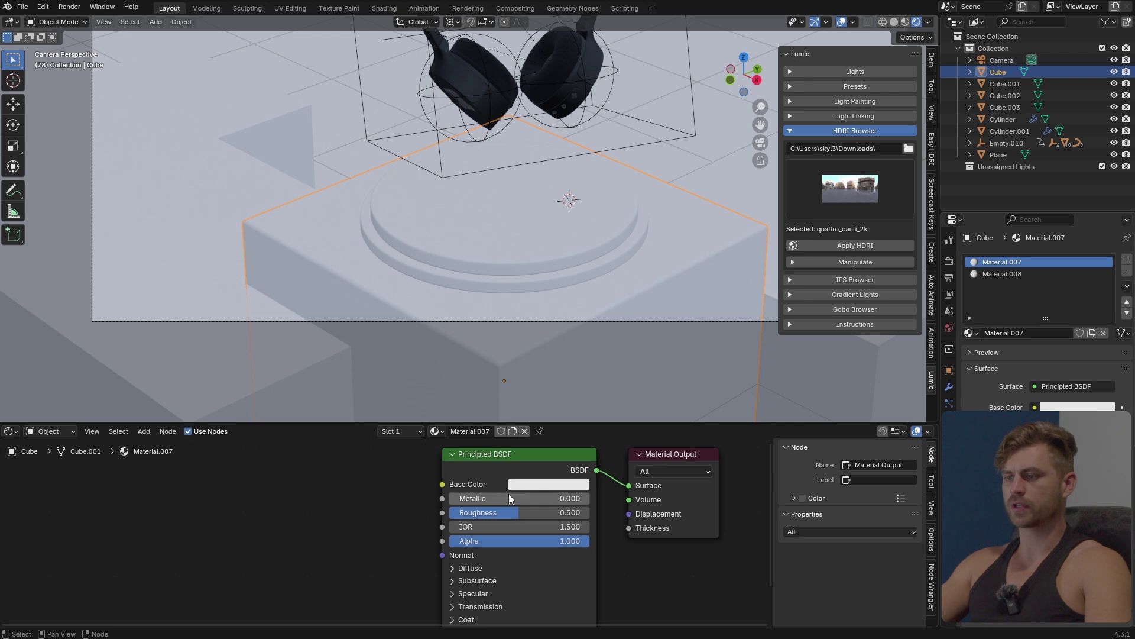
pyautogui.click(555, 486)
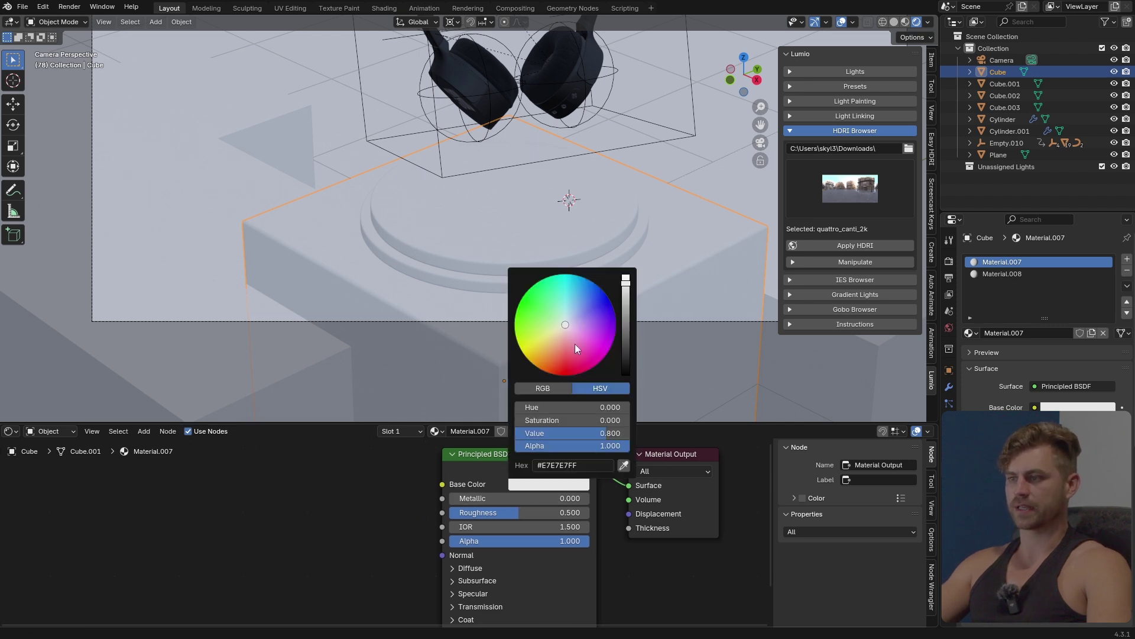
pyautogui.moveTo(576, 344); pyautogui.dragTo(569, 343)
pyautogui.scroll(-3, 296, 553)
# Add a Noise Texture with Mapping and Texture Coordinate nodes to the pink material, driving the mapping with Object coordinates
pyautogui.moveTo(296, 553); pyautogui.dragTo(413, 498, button='middle')
pyautogui.moveTo(332, 491); pyautogui.dragTo(403, 494, button='middle')
pyautogui.hotkey('shift', 'a')
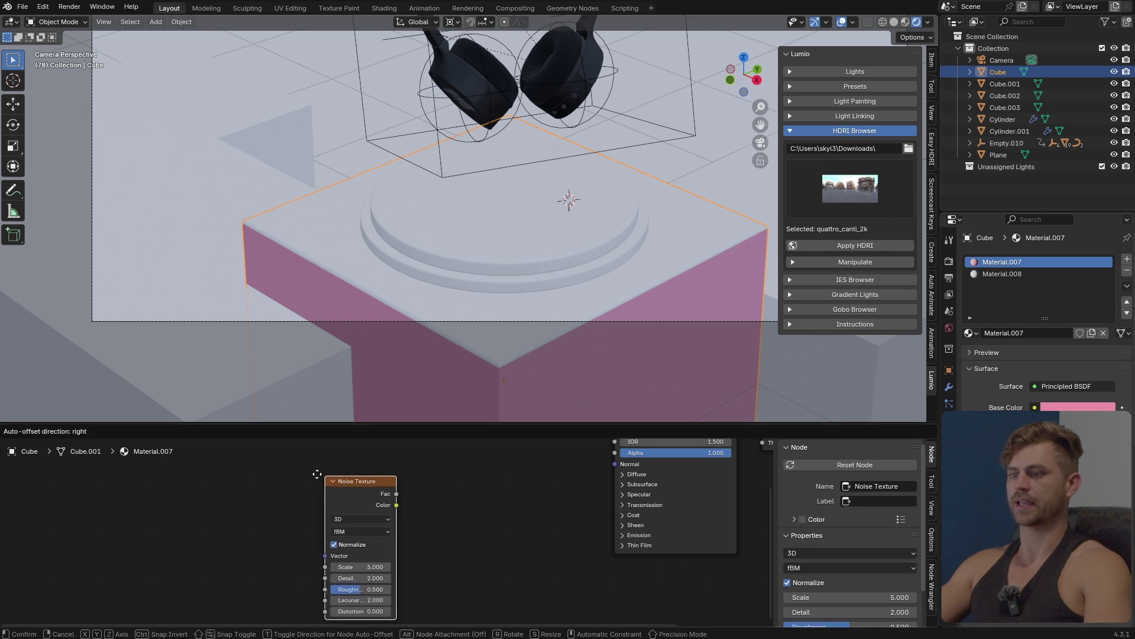
pyautogui.click(289, 466)
pyautogui.hotkey('ctrl', 't')
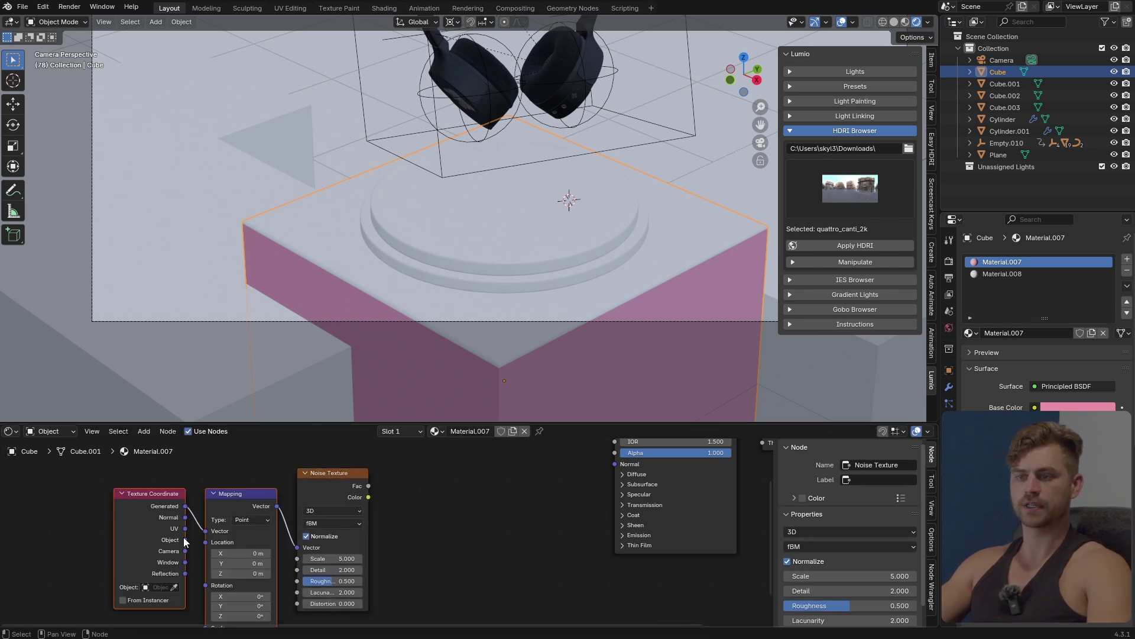
pyautogui.moveTo(185, 539); pyautogui.dragTo(205, 531)
# Add a Bump node and connect the Noise Texture's Fac output to its Height input
pyautogui.hotkey('shift', 'a')
pyautogui.write('bumpo')
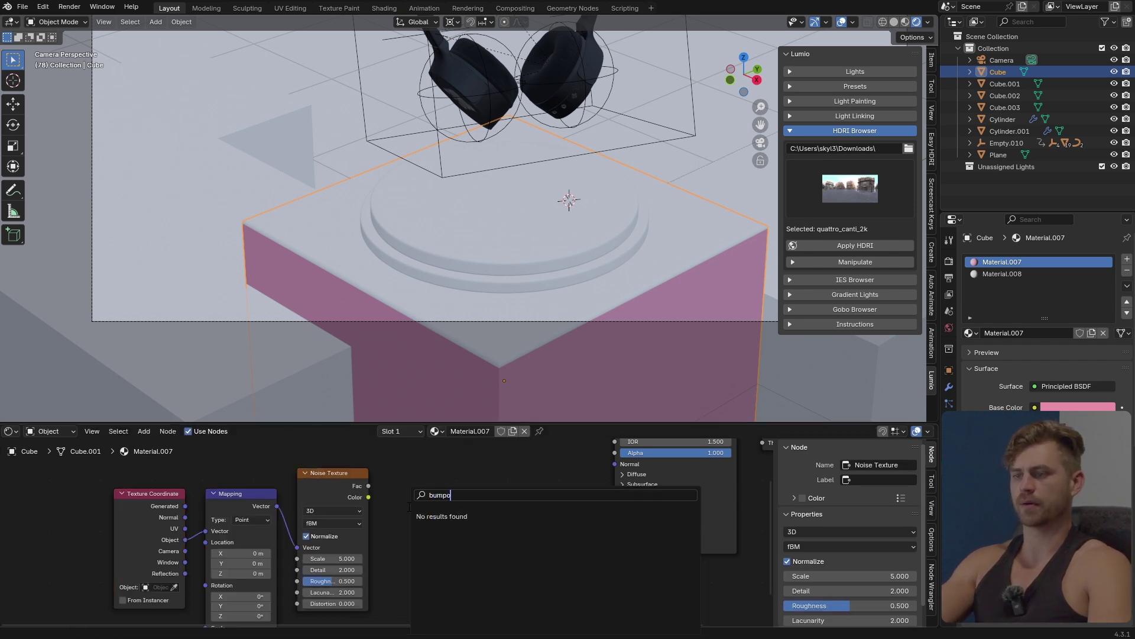
pyautogui.moveTo(369, 486); pyautogui.dragTo(411, 539)
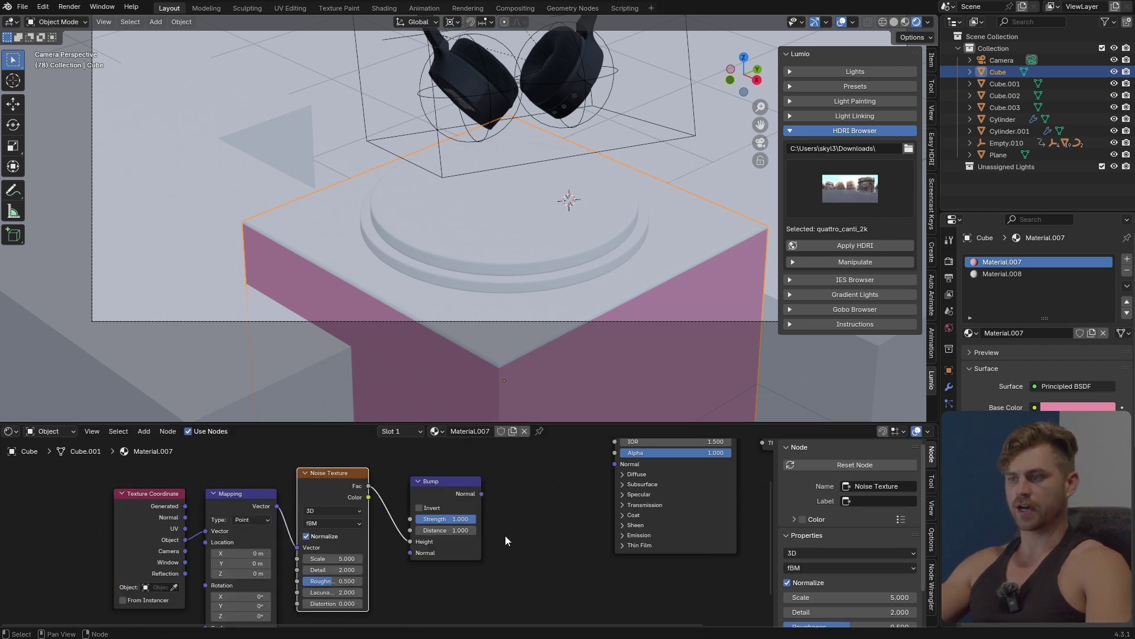
# Connect the Bump node's Normal output to the Principled BSDF's Normal input in the pink material
pyautogui.moveTo(496, 506); pyautogui.dragTo(439, 547, button='middle')
pyautogui.moveTo(424, 534); pyautogui.dragTo(557, 505)
pyautogui.scroll(3, 426, 552)
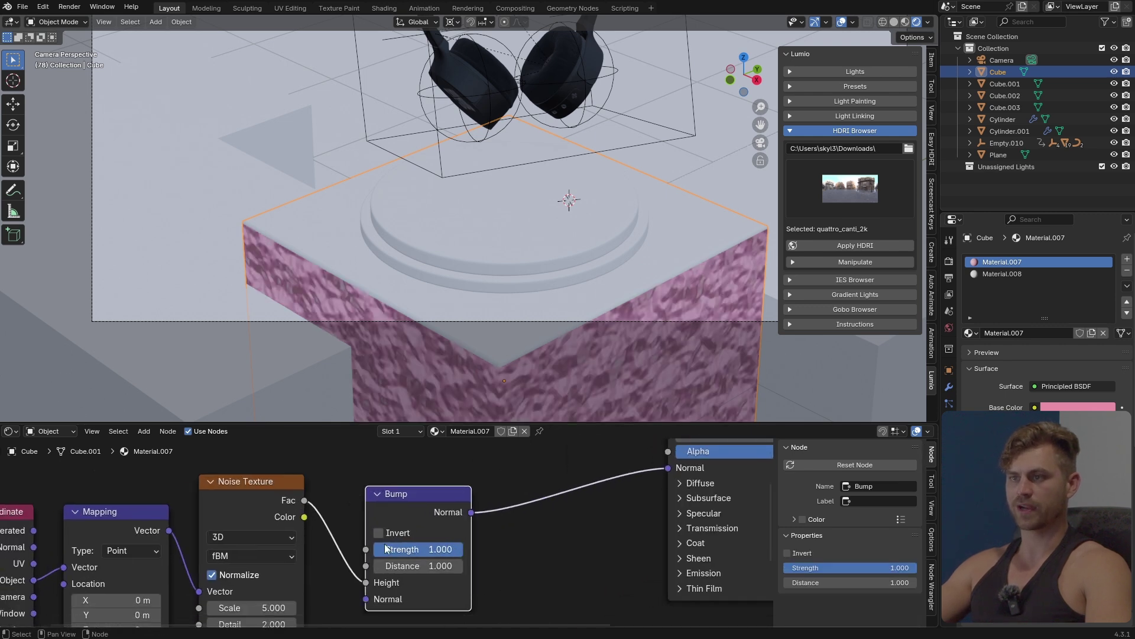
# Assign the pink Material.007 to the top face of the podium cube
pyautogui.press('Tab')
pyautogui.scroll(3, 388, 337)
pyautogui.keyDown('shift'); pyautogui.moveTo(389, 338); pyautogui.dragTo(369, 319, button='middle'); pyautogui.keyUp('shift')
pyautogui.press('3')
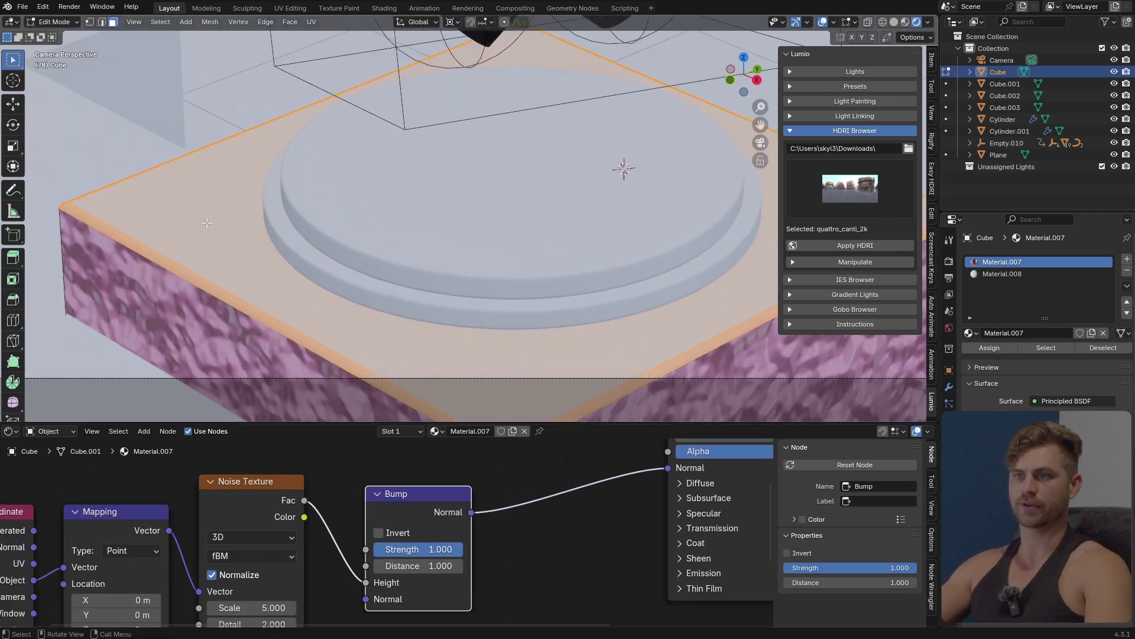
pyautogui.click(1002, 274)
pyautogui.click(1005, 261)
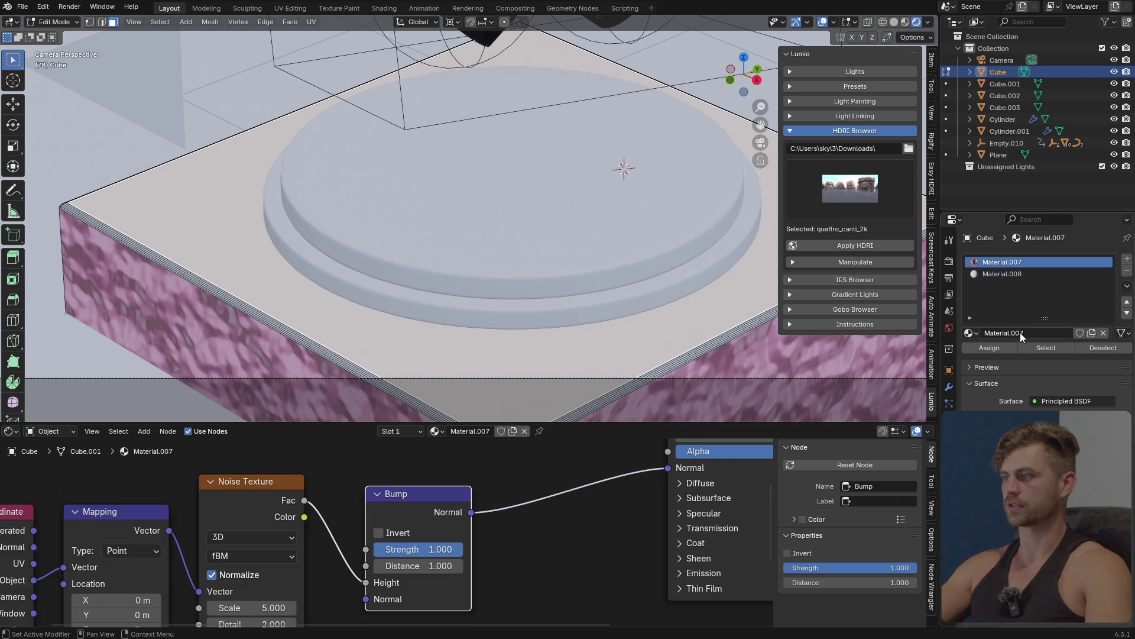
pyautogui.click(991, 348)
pyautogui.press('Tab')
# Set the Noise Texture Scale to 26.73 and the Bump Strength to about 0.09
pyautogui.moveTo(285, 598); pyautogui.dragTo(324, 572, button='middle')
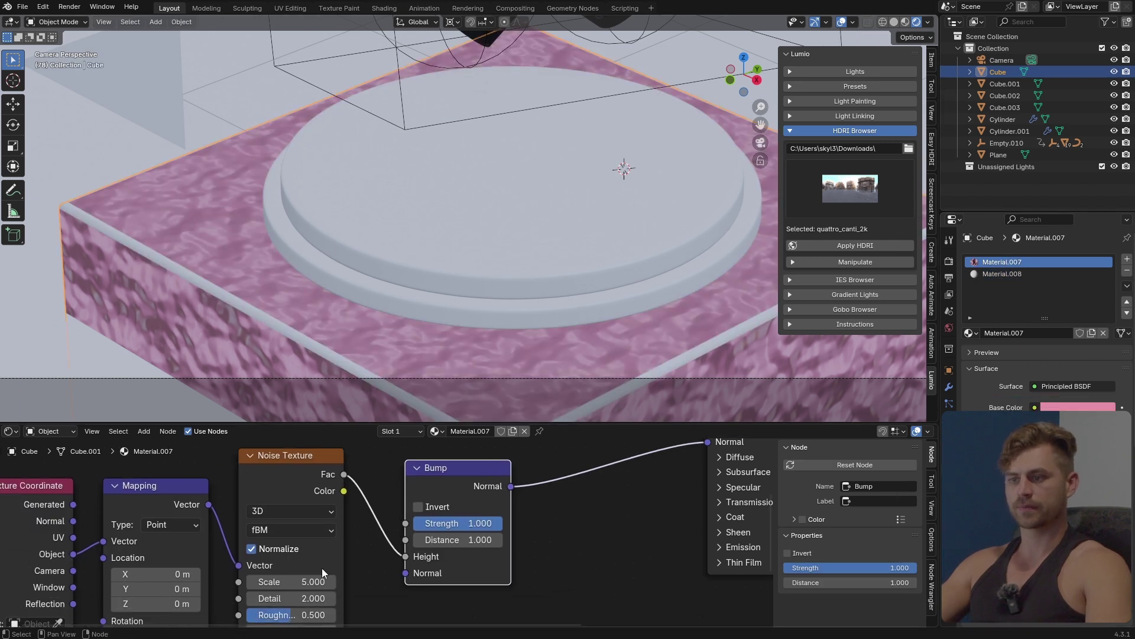
pyautogui.moveTo(314, 581); pyautogui.dragTo(343, 581)
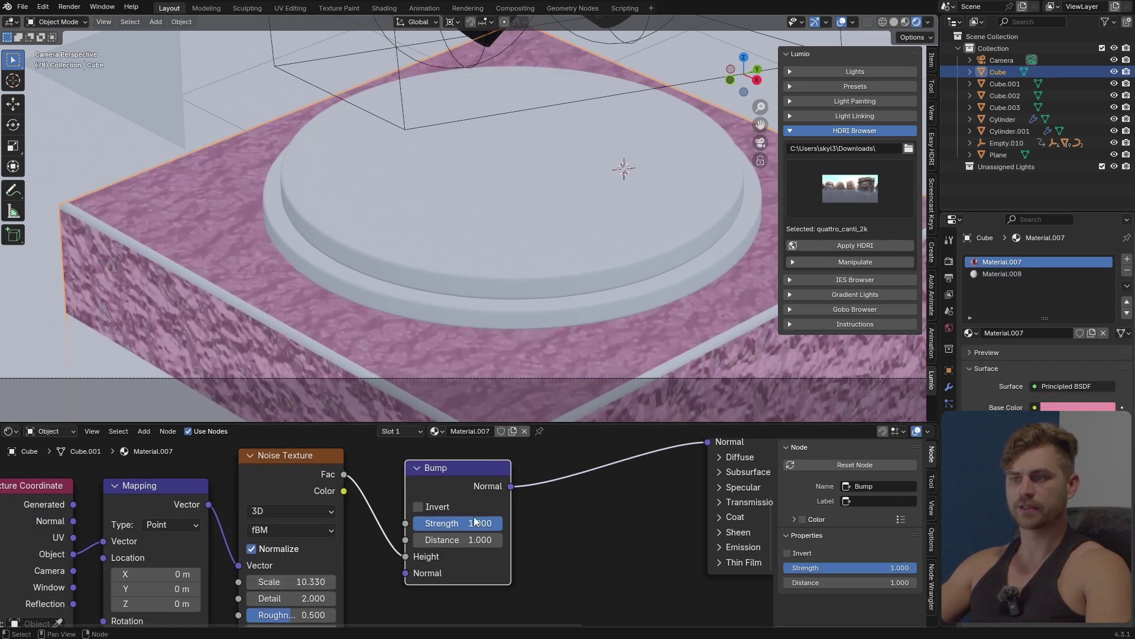
pyautogui.moveTo(458, 523); pyautogui.dragTo(431, 523)
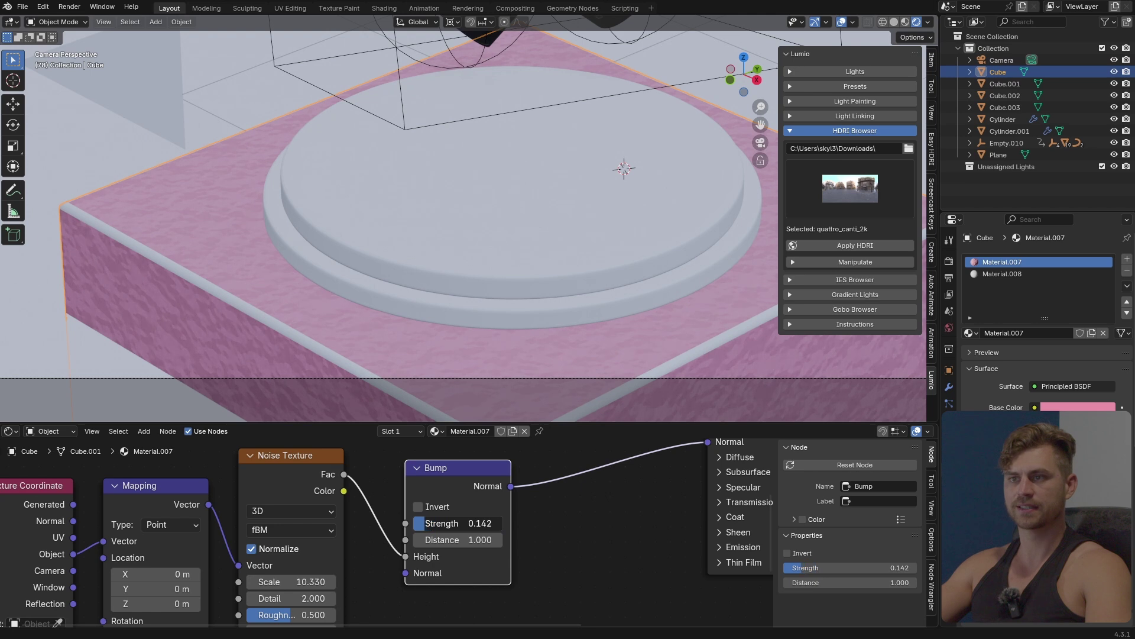
pyautogui.moveTo(307, 581); pyautogui.dragTo(331, 581)
pyautogui.scroll(6, 249, 296)
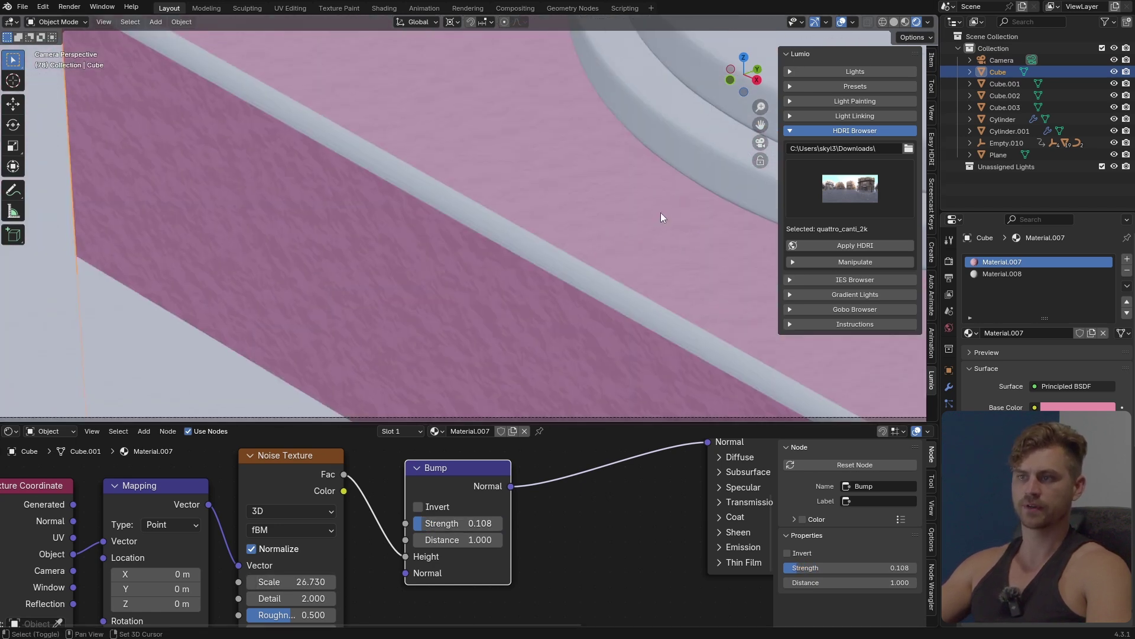
pyautogui.scroll(3, 662, 213)
pyautogui.keyDown('shift'); pyautogui.moveTo(605, 245); pyautogui.dragTo(525, 342, button='middle'); pyautogui.keyUp('shift')
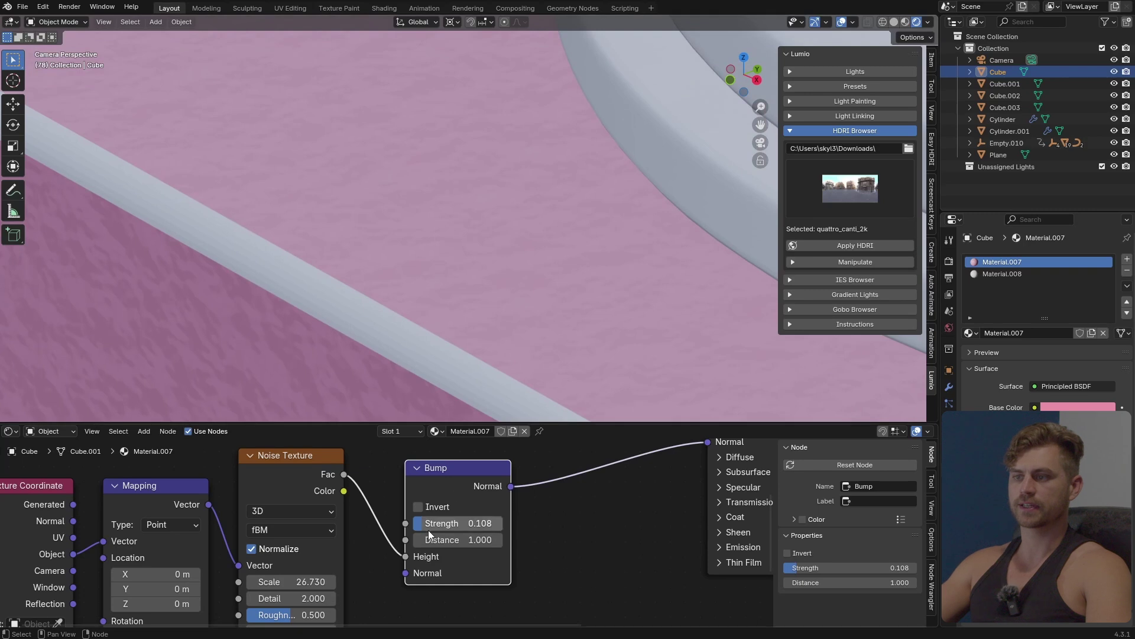
pyautogui.moveTo(431, 525); pyautogui.dragTo(429, 525)
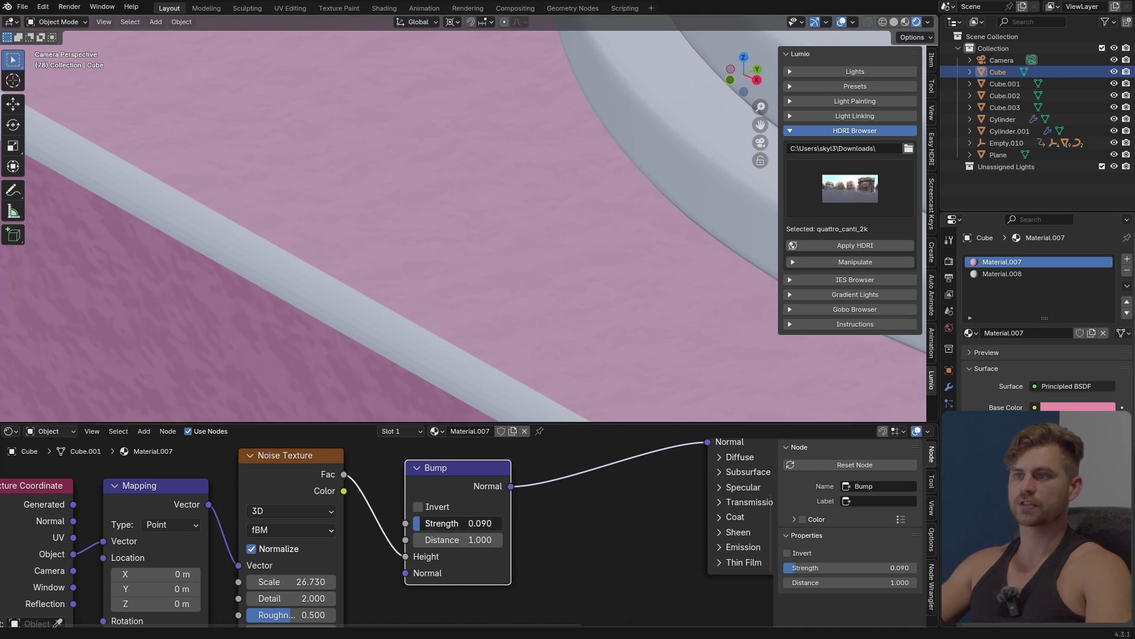
# Make Material.008 the cube's active material and shade the cube auto smooth
pyautogui.scroll(-3, 474, 309)
pyautogui.click(999, 275)
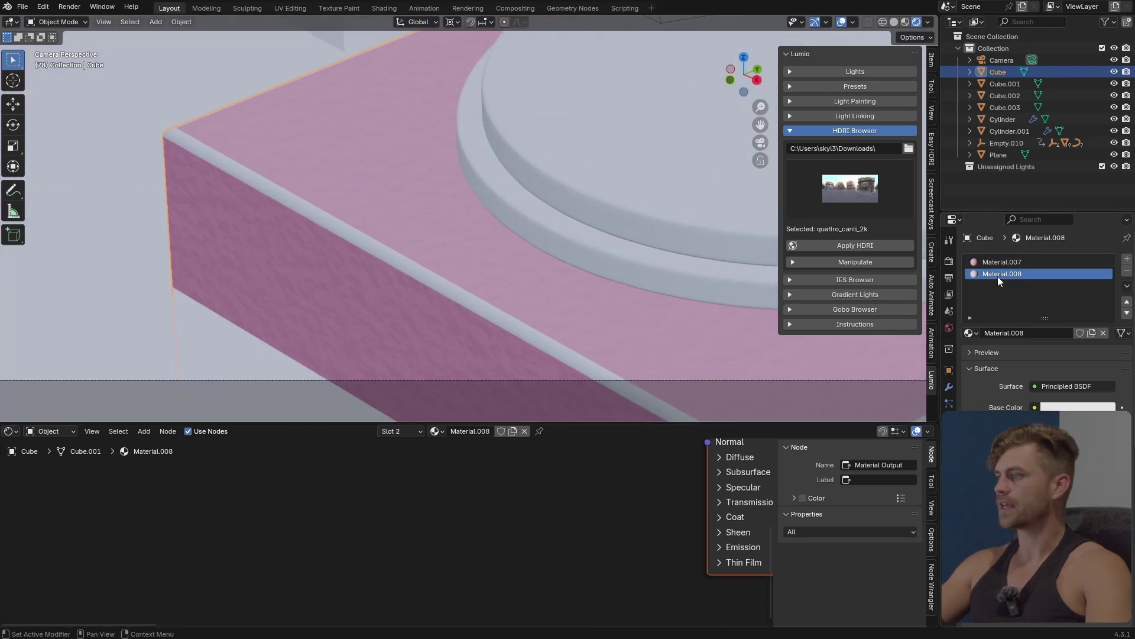
pyautogui.rightClick(562, 305)
pyautogui.click(563, 302)
pyautogui.scroll(3, 406, 264)
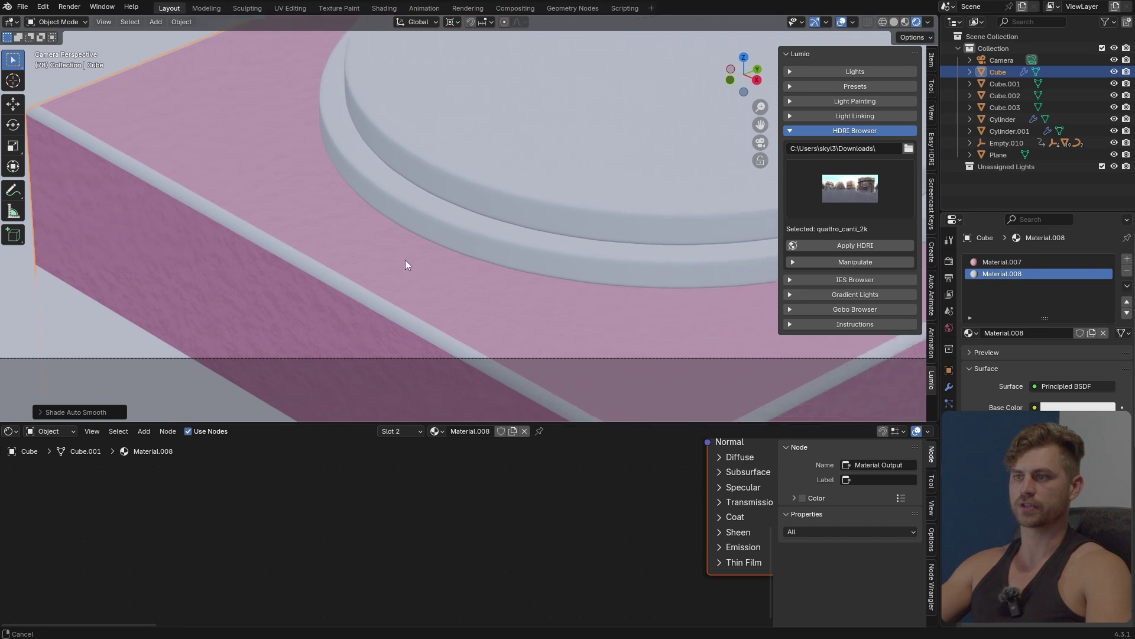
# Give the edge material Material.008 a pale gold Base Color (#E7D299), Metallic 1.0 and Roughness 0.586
pyautogui.moveTo(714, 466); pyautogui.dragTo(463, 573, button='middle')
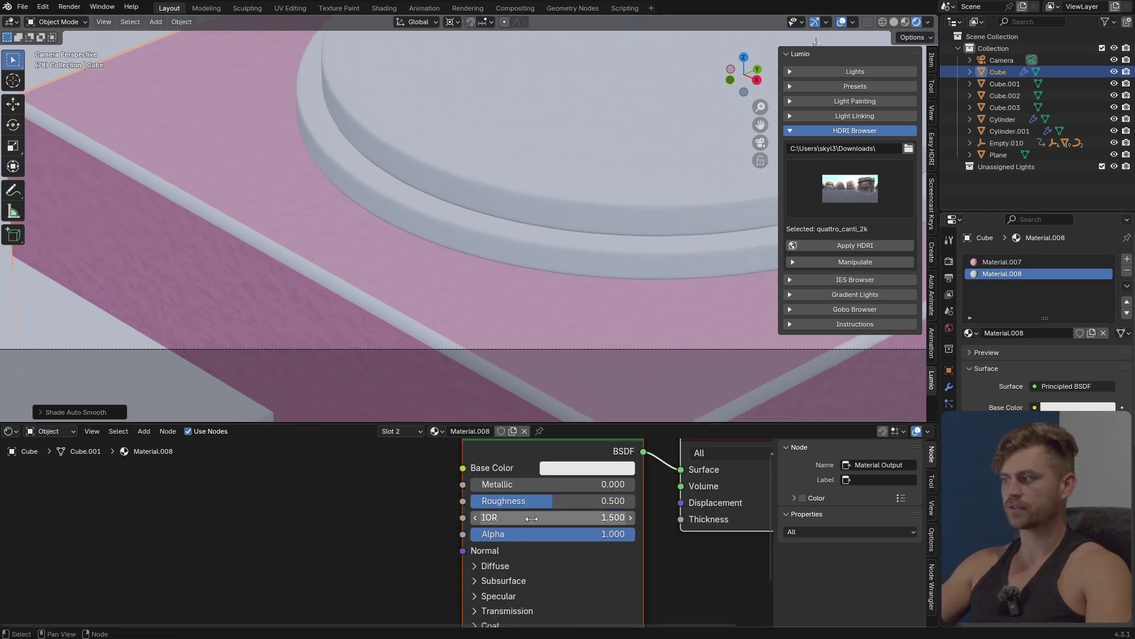
pyautogui.moveTo(533, 516); pyautogui.dragTo(520, 532, button='middle')
pyautogui.click(555, 486)
pyautogui.click(579, 311)
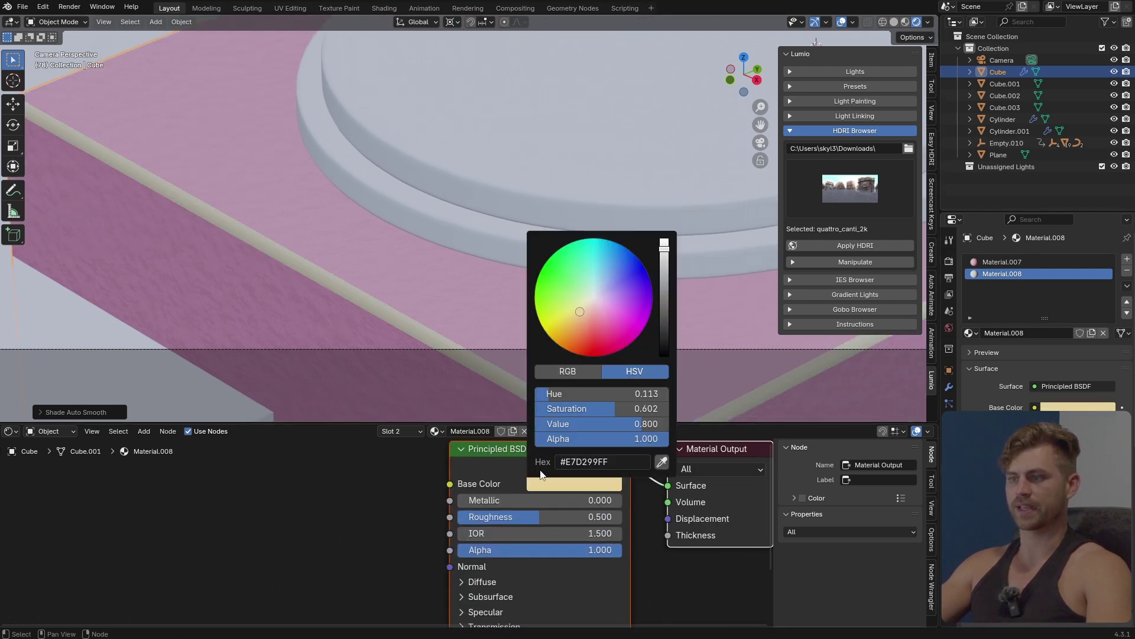
pyautogui.moveTo(541, 501); pyautogui.dragTo(622, 523)
pyautogui.moveTo(529, 523); pyautogui.dragTo(552, 517)
pyautogui.scroll(-6, 418, 251)
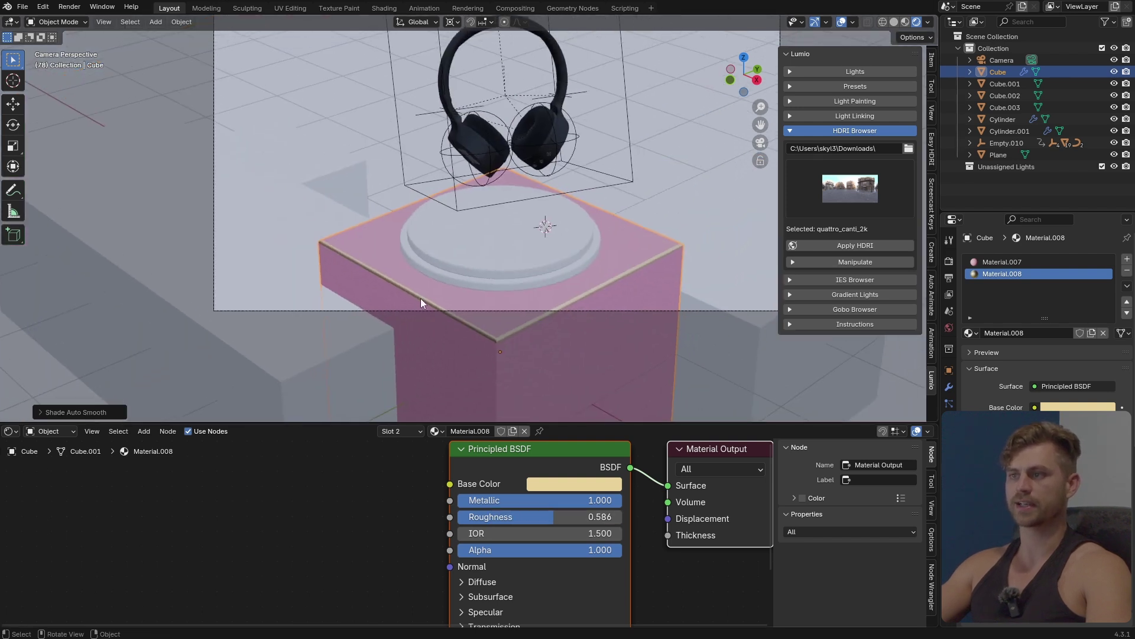
# Create a new material with a soft orange Base Color on the long block Cube.001
pyautogui.click(322, 193)
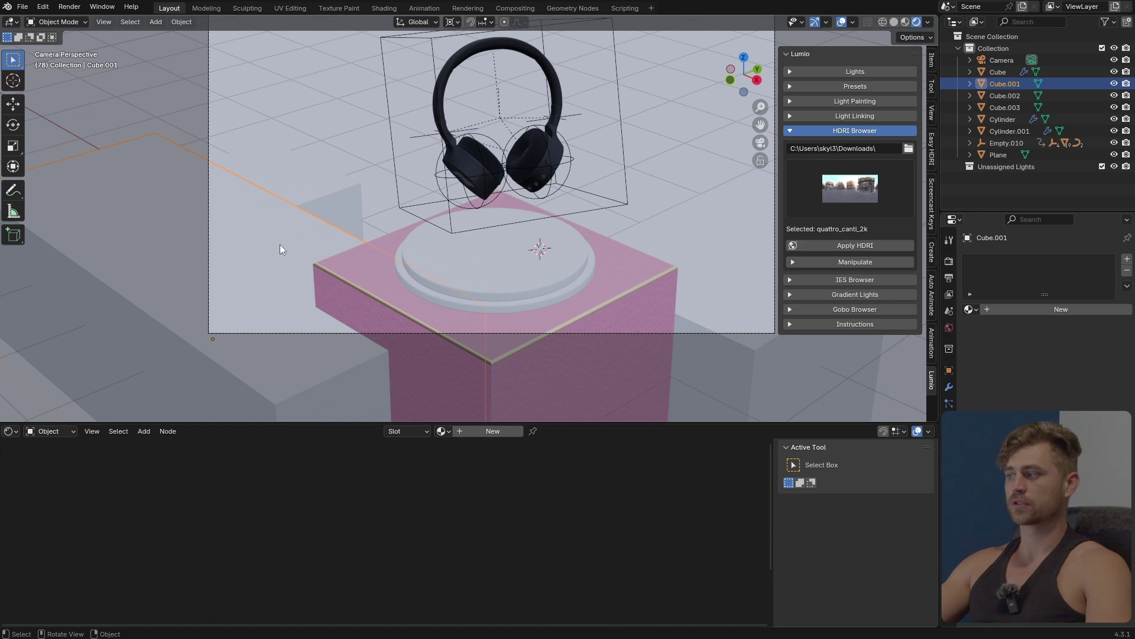
pyautogui.click(474, 431)
pyautogui.click(545, 480)
pyautogui.moveTo(563, 348); pyautogui.dragTo(574, 335)
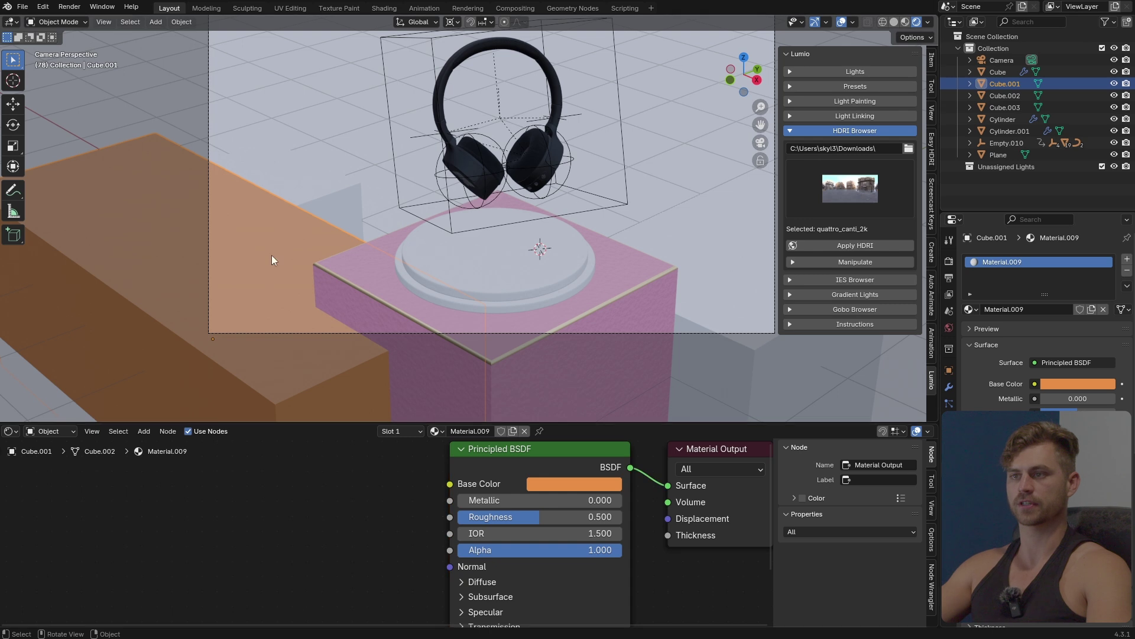
# Apply Cube.001's object transform and give it a Bevel modifier with 6 segments and an amount of about 0.027 m
pyautogui.click(949, 386)
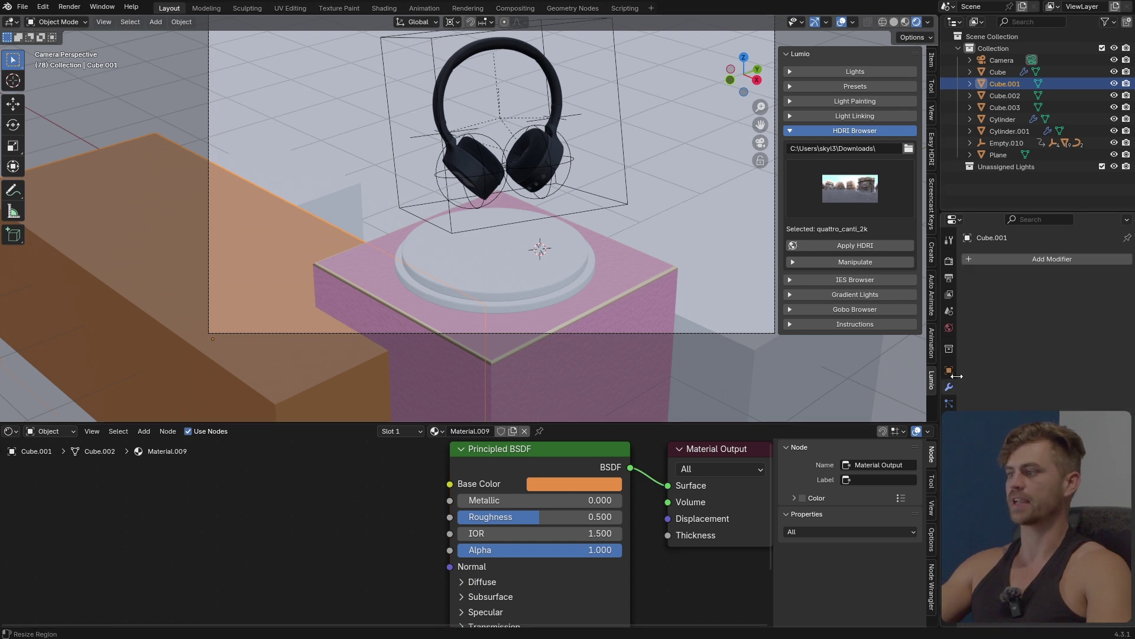
pyautogui.click(1033, 260)
pyautogui.write('bev')
pyautogui.press('Return')
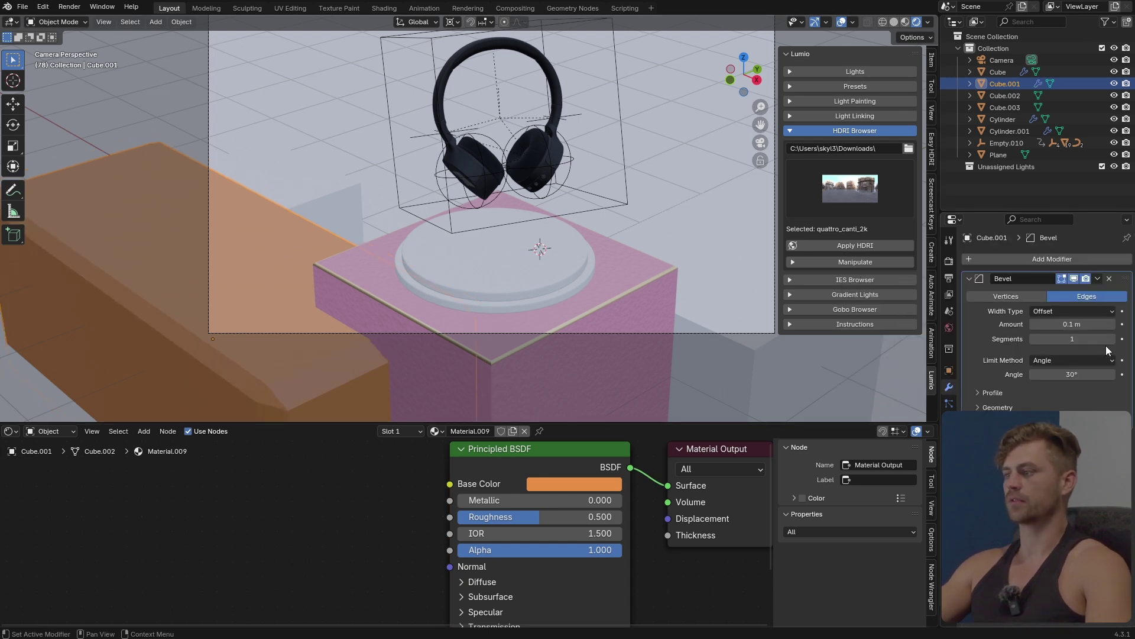
pyautogui.moveTo(1111, 339); pyautogui.dragTo(1058, 324)
pyautogui.hotkey('ctrl', 'a')
pyautogui.click(436, 327)
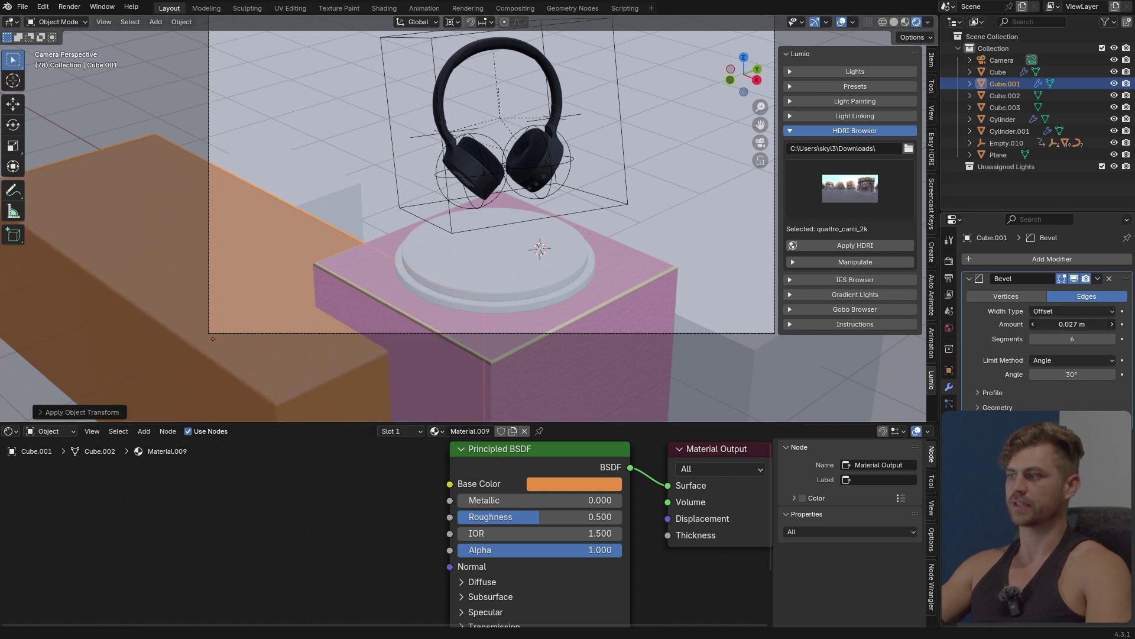
# Isolate the background block Cube.002 in local view
pyautogui.click(345, 222)
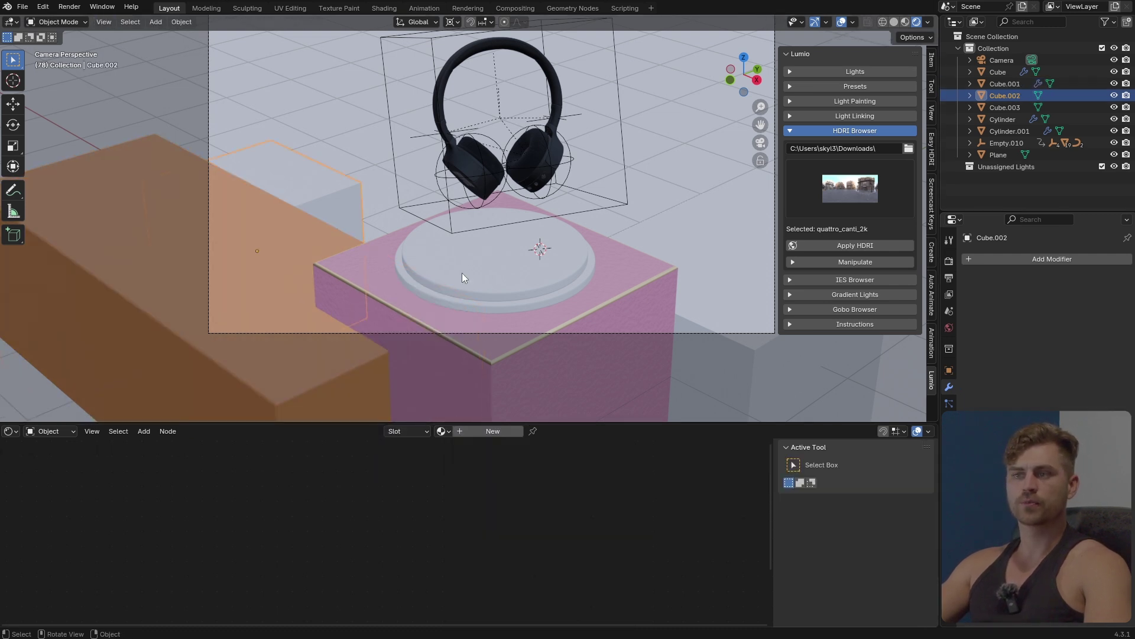
pyautogui.moveTo(442, 251); pyautogui.dragTo(507, 229, button='middle')
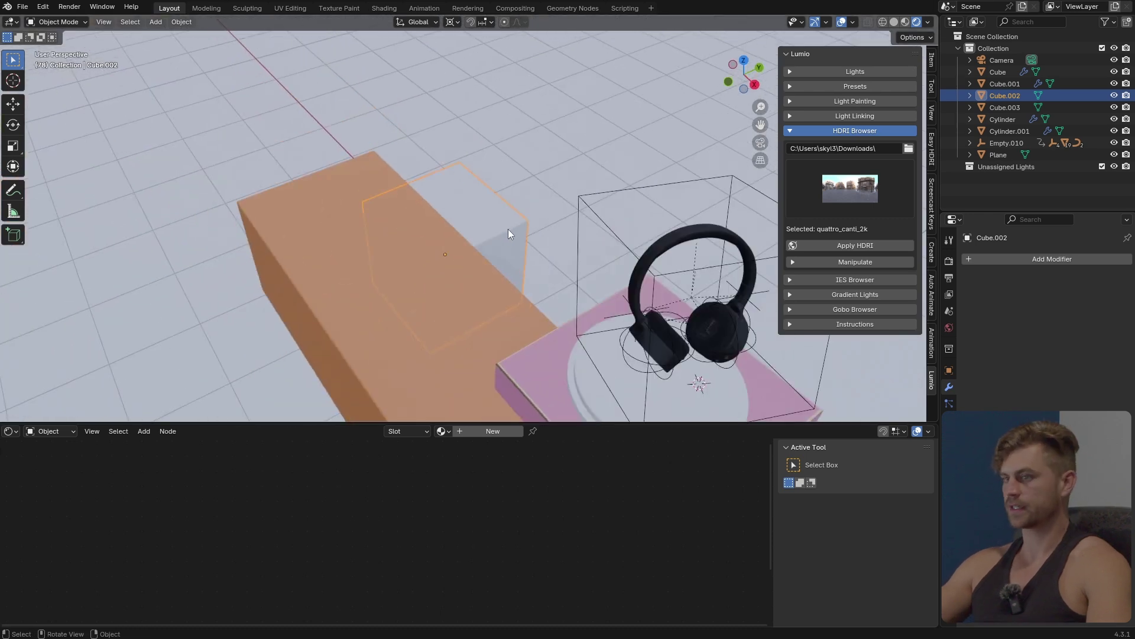
pyautogui.press('KP_Decimal')
pyautogui.press('KP_Divide')
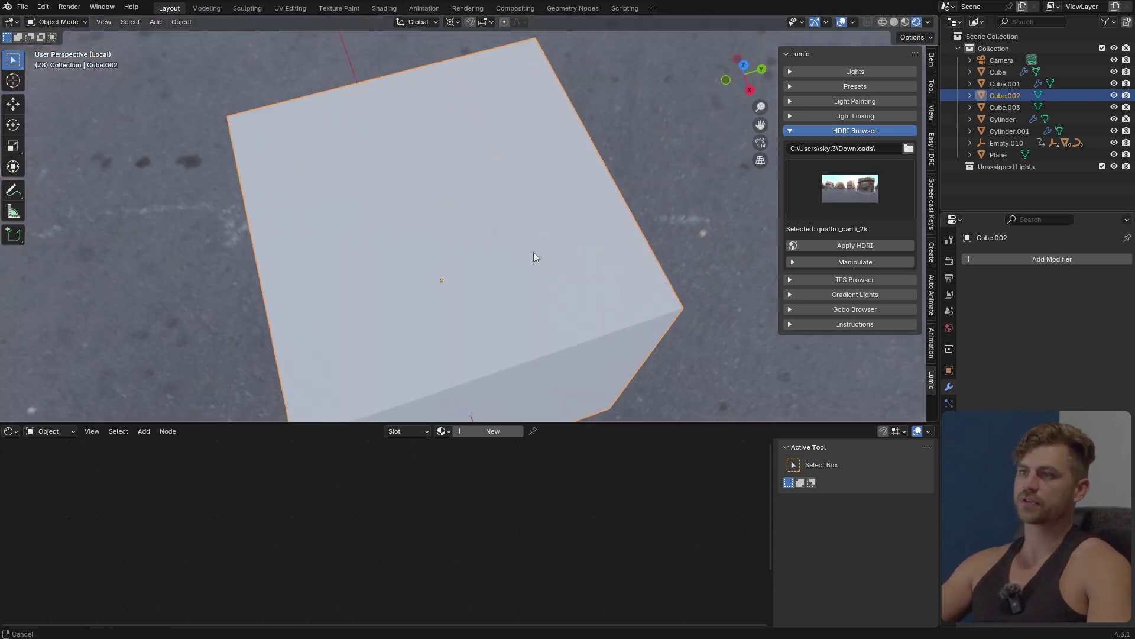
# Subdivide Cube.002's top face with 8 loop cuts in one direction and 7 in the other
pyautogui.press('Tab')
pyautogui.hotkey('ctrl', 'r')
pyautogui.scroll(7, 472, 126)
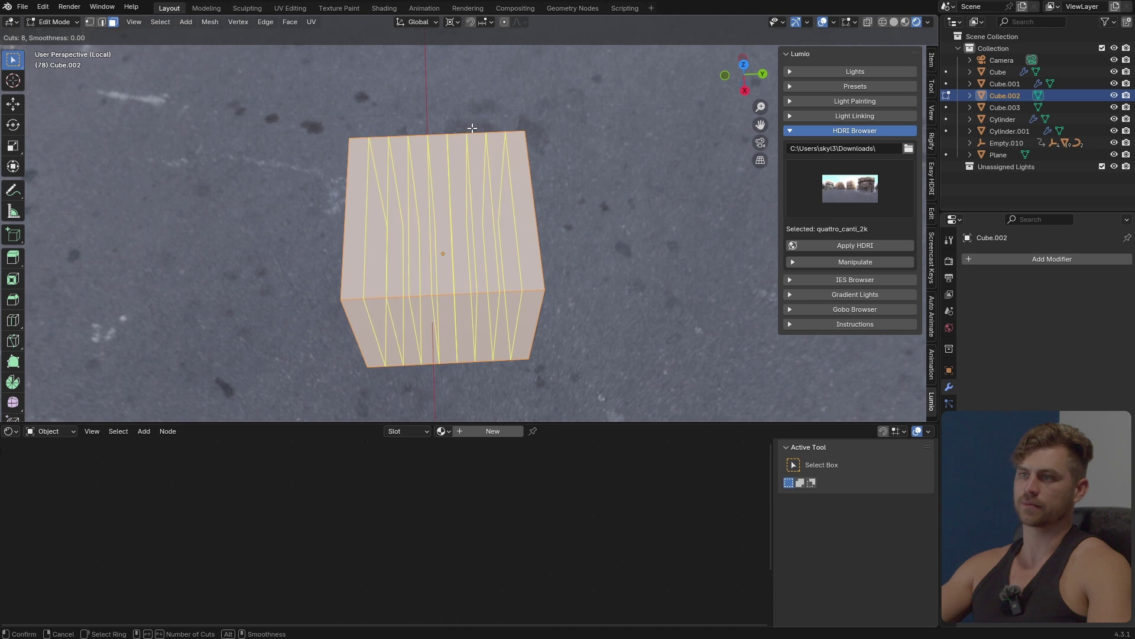
pyautogui.click(471, 127)
pyautogui.rightClick(472, 127)
pyautogui.hotkey('ctrl', 'r')
pyautogui.scroll(5, 503, 176)
pyautogui.click(503, 175)
pyautogui.rightClick(502, 176)
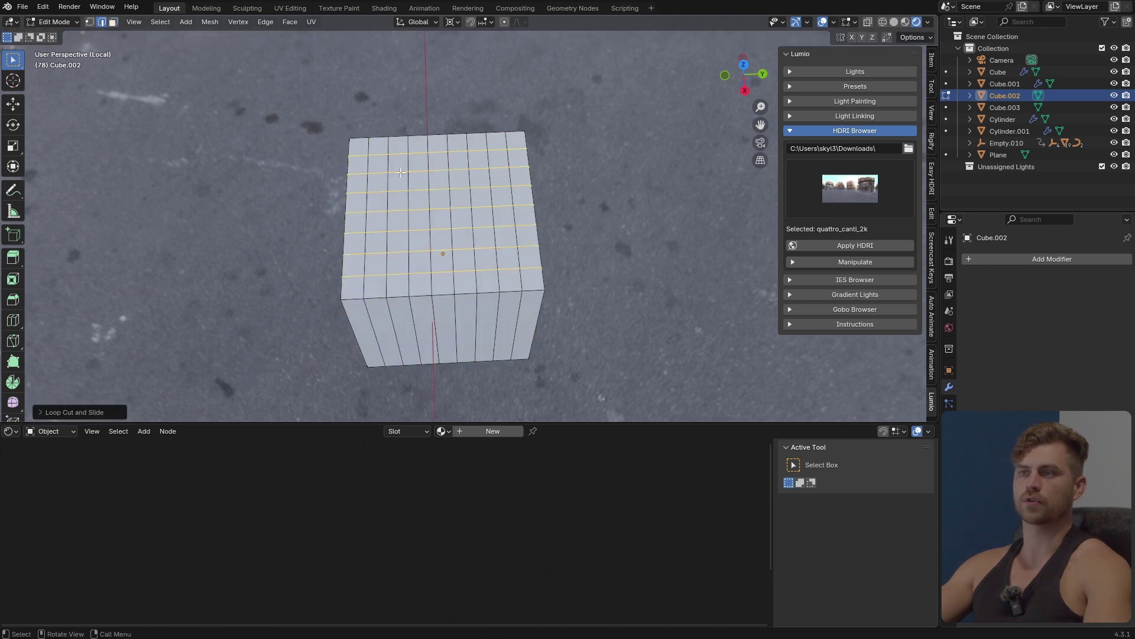
# Select the inner faces of Cube.002's top, leaving out the outer ring, and shape them into a circle with LoopTools
pyautogui.press('KP_7')
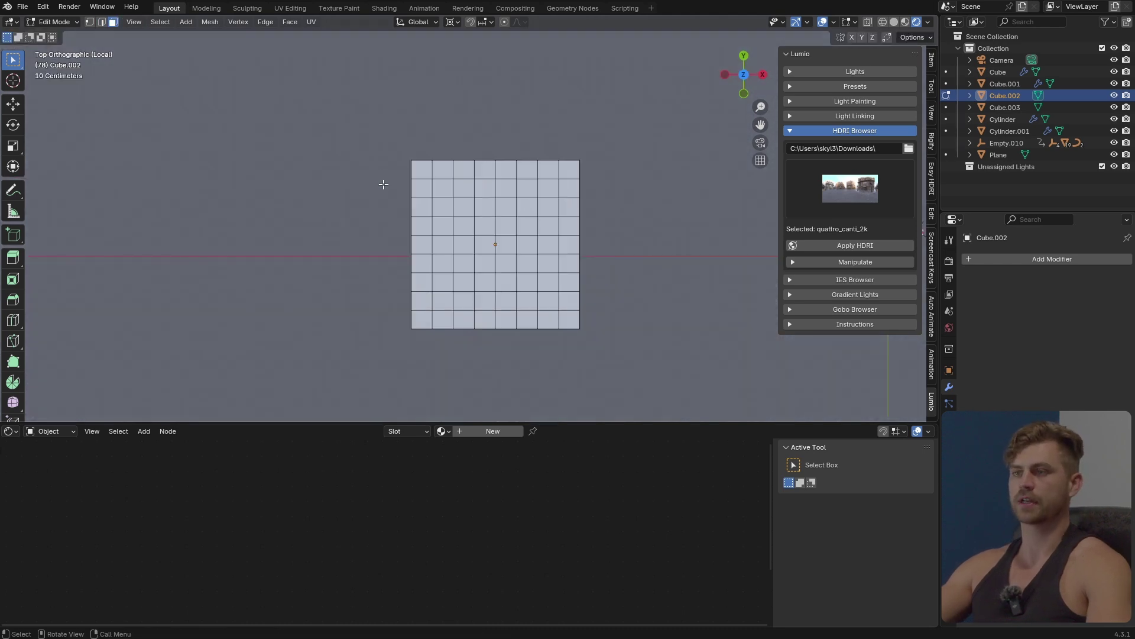
pyautogui.moveTo(549, 304); pyautogui.dragTo(551, 300)
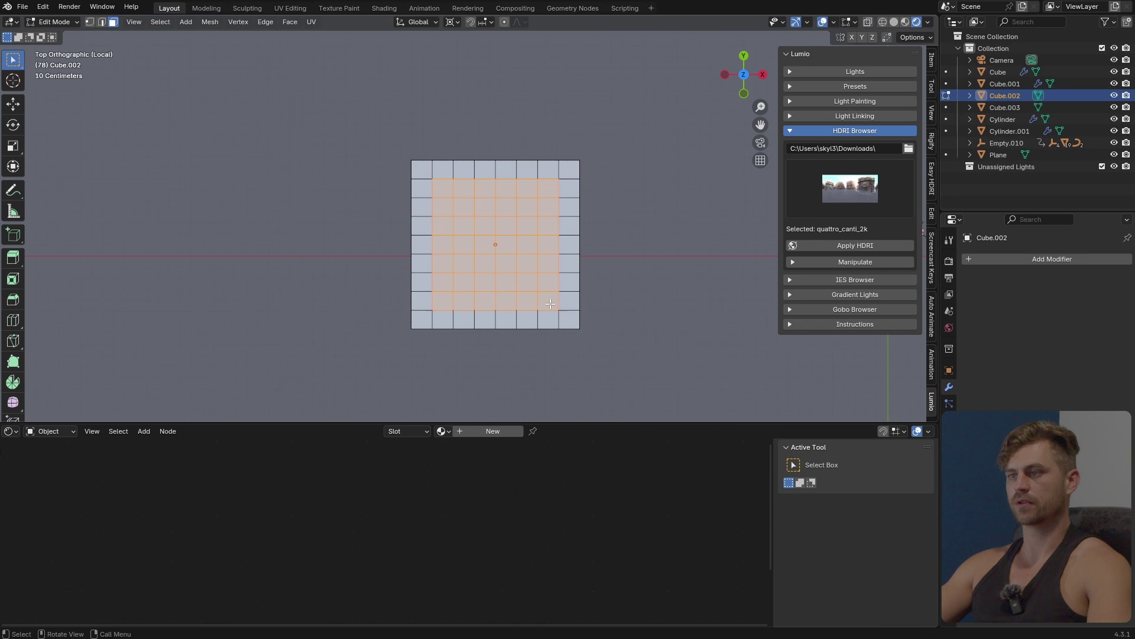
pyautogui.scroll(2, 552, 299)
pyautogui.keyDown('shift'); pyautogui.moveTo(552, 299); pyautogui.dragTo(518, 292, button='middle'); pyautogui.keyUp('shift')
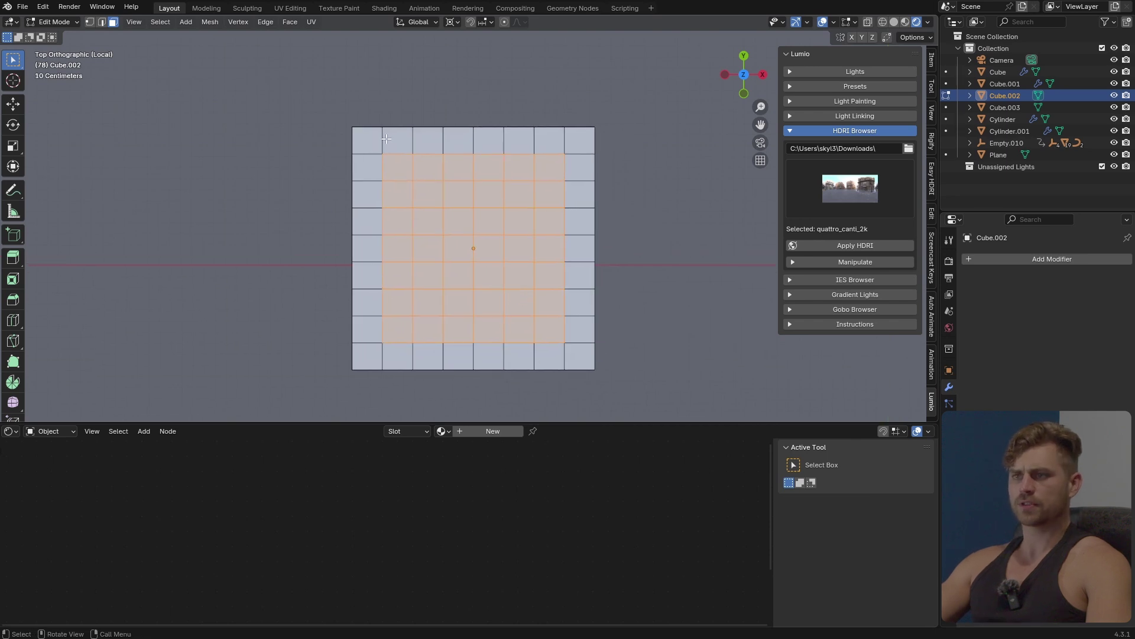
pyautogui.rightClick(431, 199)
pyautogui.moveTo(431, 199)
pyautogui.click(496, 189)
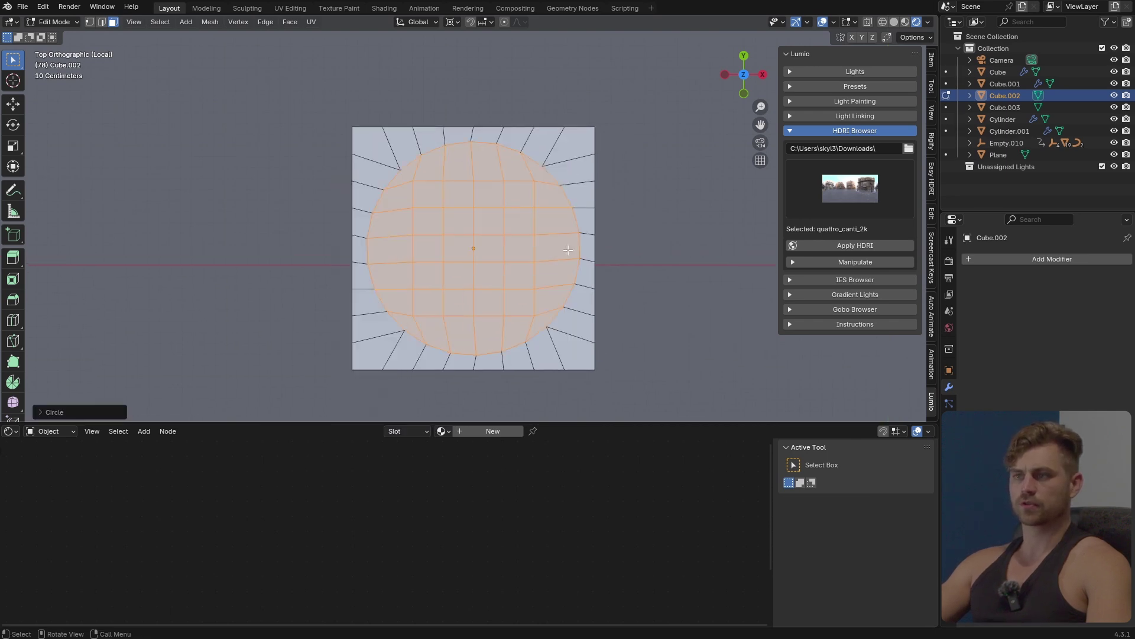
# Extrude the circular top faces down into the block to form a shallow round recess
pyautogui.moveTo(697, 304); pyautogui.dragTo(588, 217, button='middle')
pyautogui.press('e')
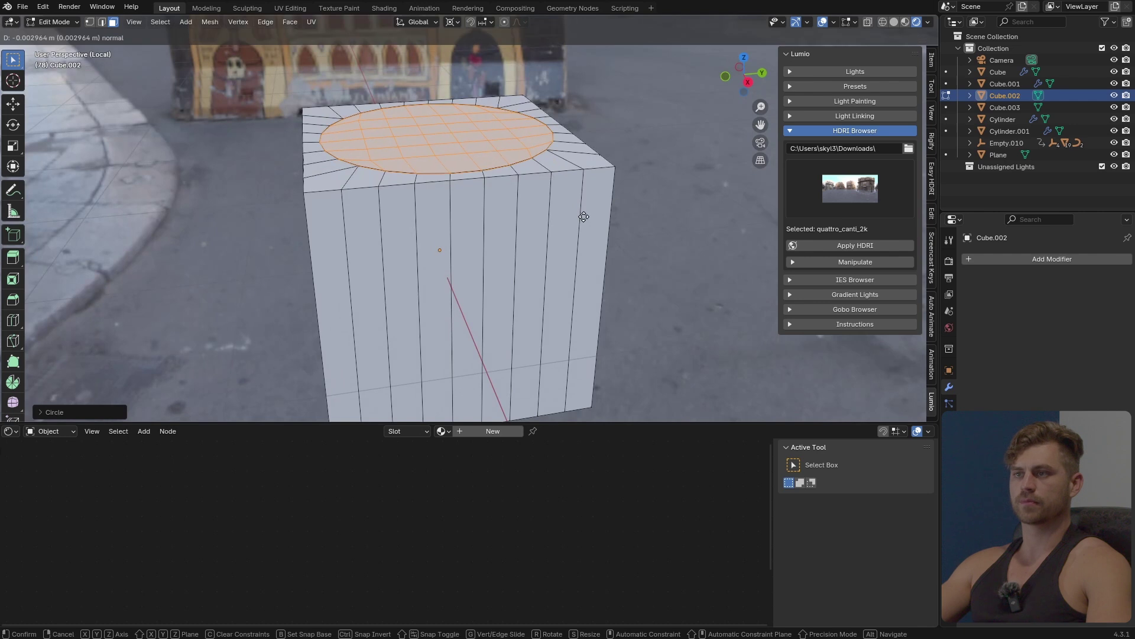
pyautogui.click(584, 137)
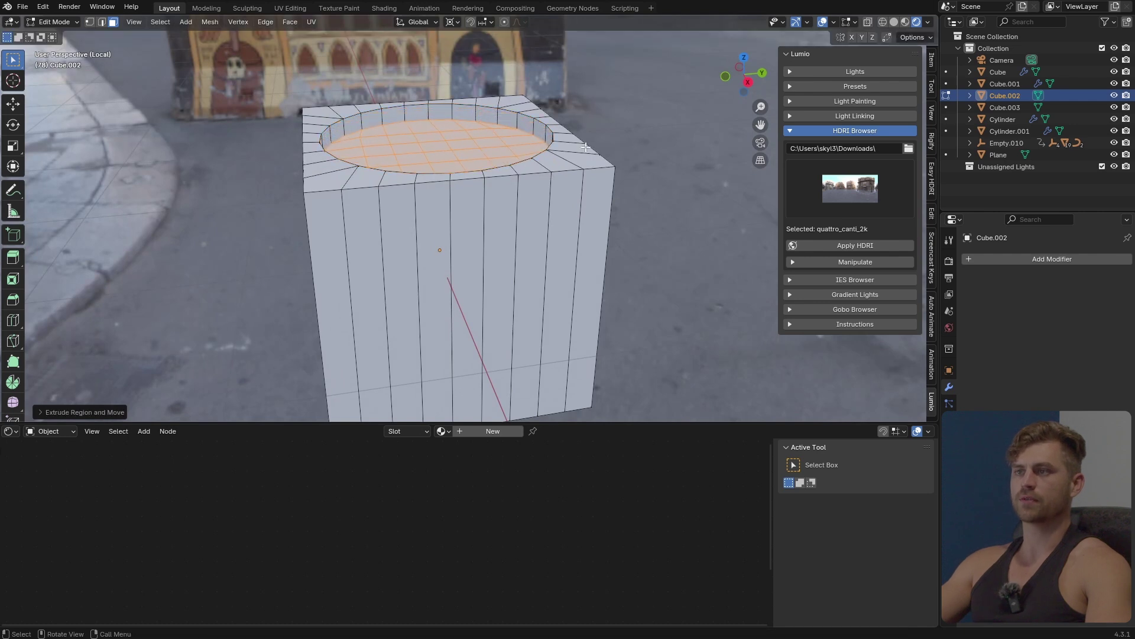
# Select the edge loop around the recess's upper rim and try to bevel it
pyautogui.press('2')
pyautogui.keyDown('alt'); pyautogui.click(500, 111); pyautogui.keyUp('alt')
pyautogui.moveTo(500, 111); pyautogui.dragTo(547, 130, button='middle')
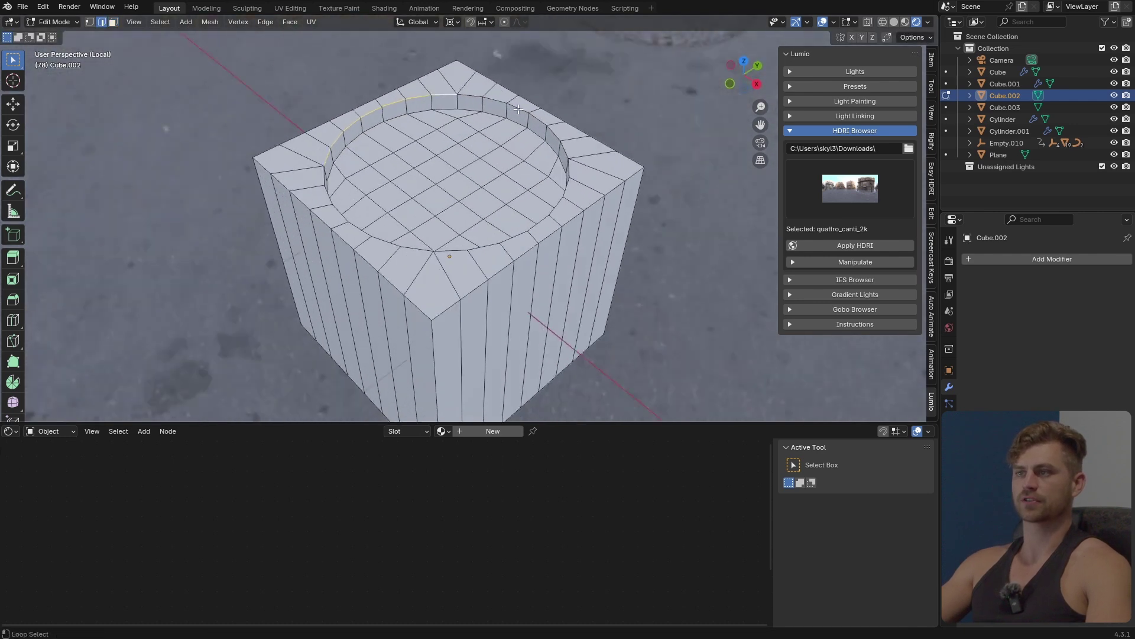
pyautogui.keyDown('alt'); pyautogui.keyDown('shift'); pyautogui.click(330, 181); pyautogui.keyUp('shift'); pyautogui.keyUp('alt')
pyautogui.scroll(4, 475, 233)
pyautogui.moveTo(508, 230); pyautogui.dragTo(443, 213, button='middle')
pyautogui.hotkey('ctrl', 'b')
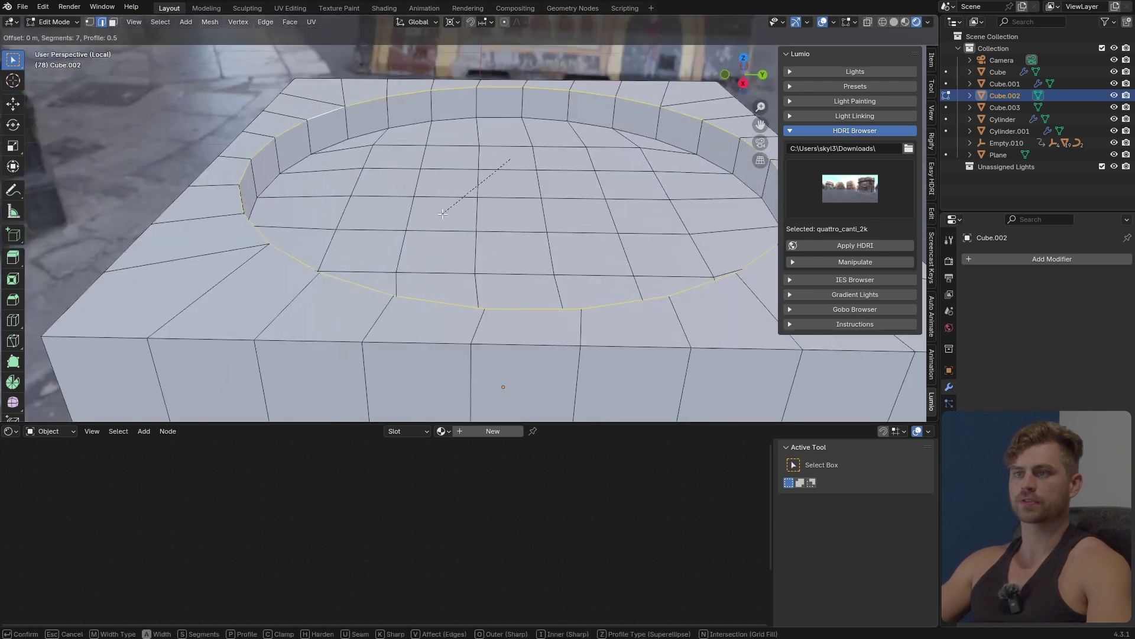
pyautogui.rightClick(395, 262)
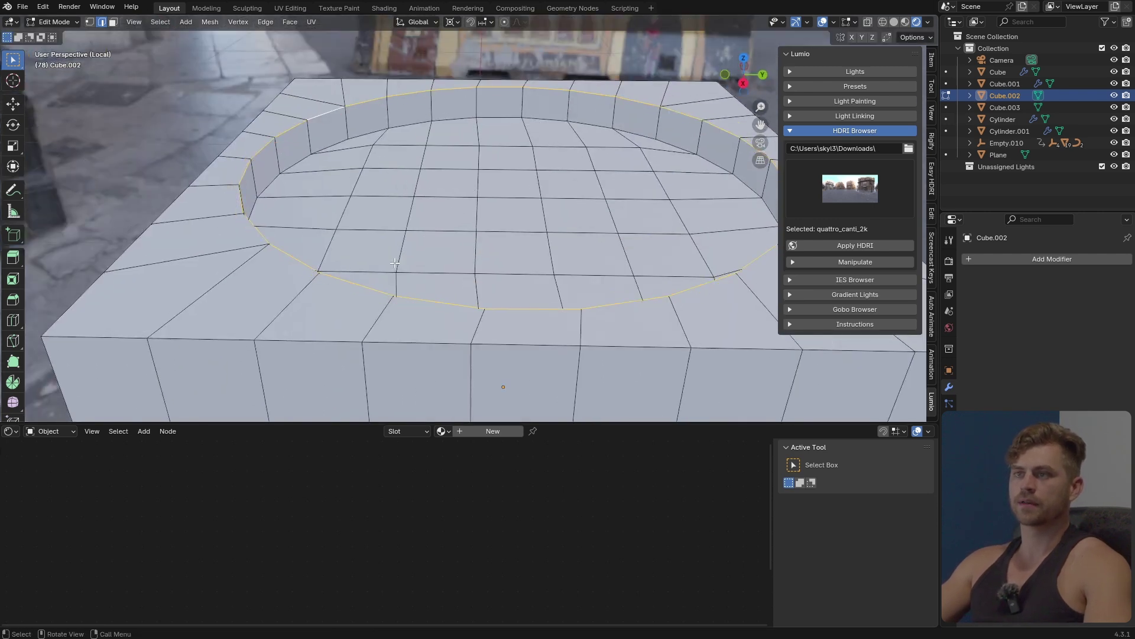
# Apply Cube.002's object transform and bevel the selected rim loop narrowly with 7 segments
pyautogui.press('Tab')
pyautogui.hotkey('ctrl', 'a')
pyautogui.click(395, 263)
pyautogui.press('Tab')
pyautogui.hotkey('ctrl', 'b')
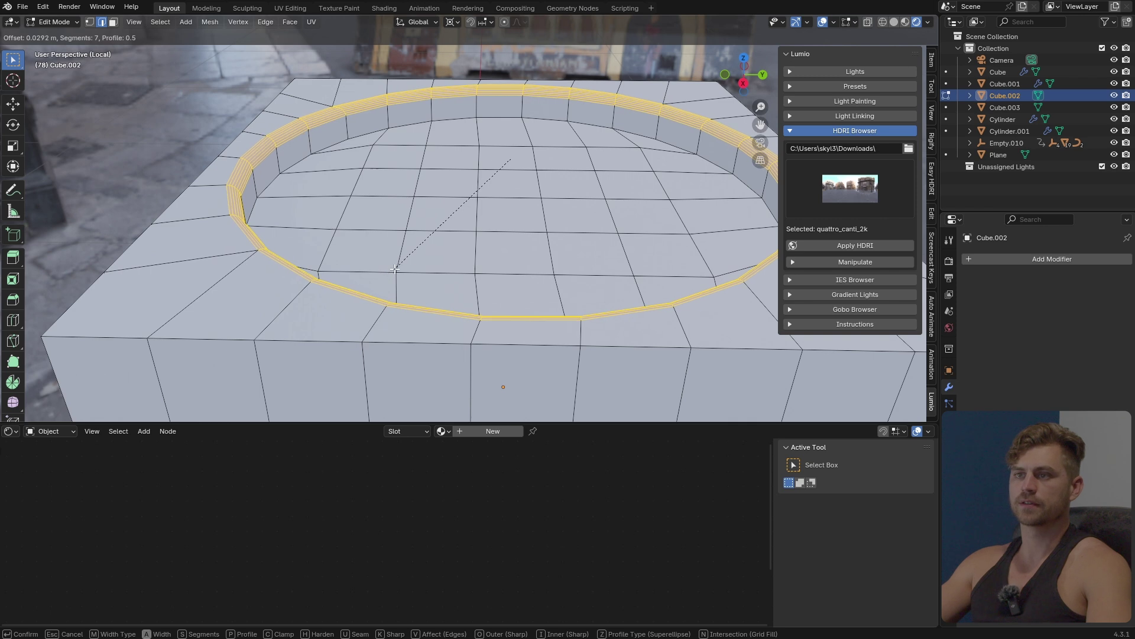
pyautogui.click(431, 227)
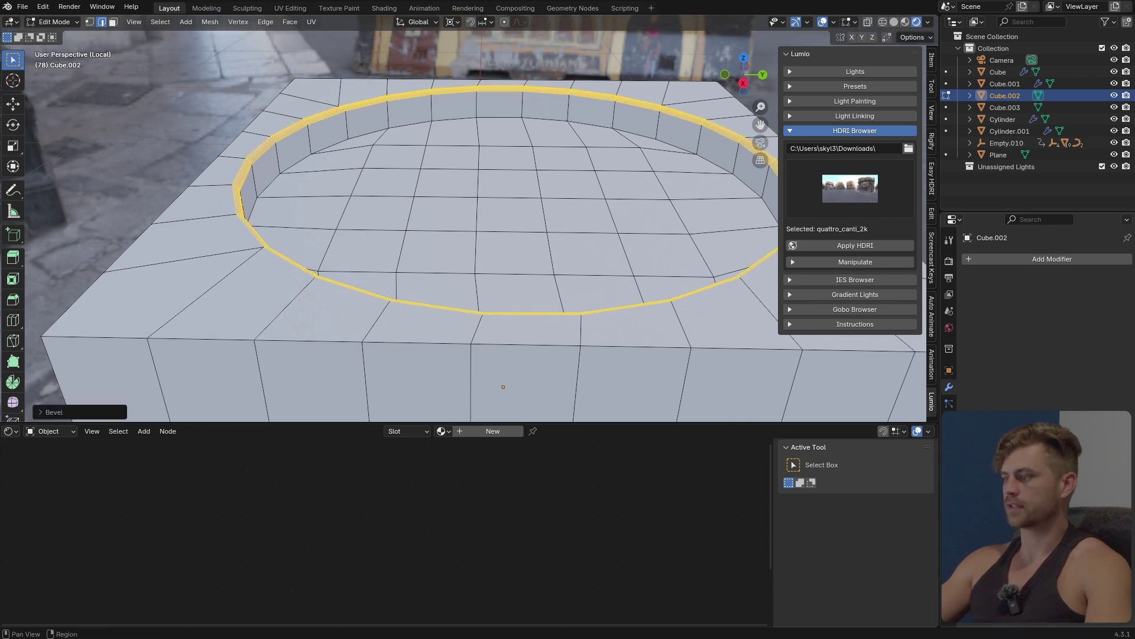
# Add a material slot with a new material to Cube.002
pyautogui.click(949, 469)
pyautogui.click(1127, 259)
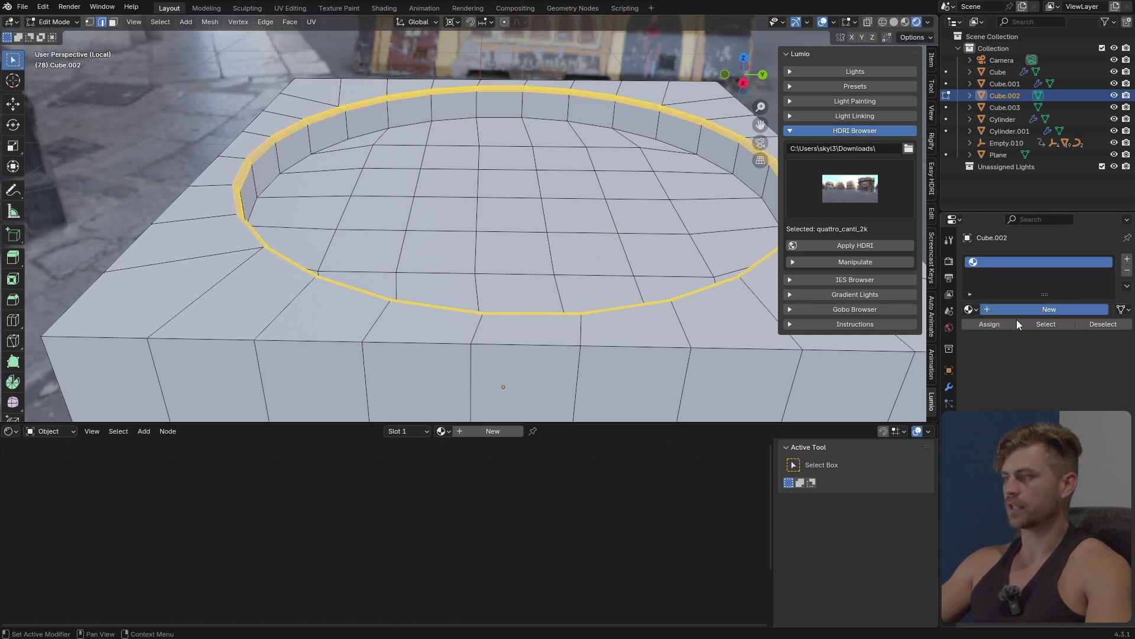
pyautogui.click(1017, 309)
# Select all of Cube.002's faces except the recess wall and bevelled rim, and assign them a second new material
pyautogui.hotkey('ctrl', 'i')
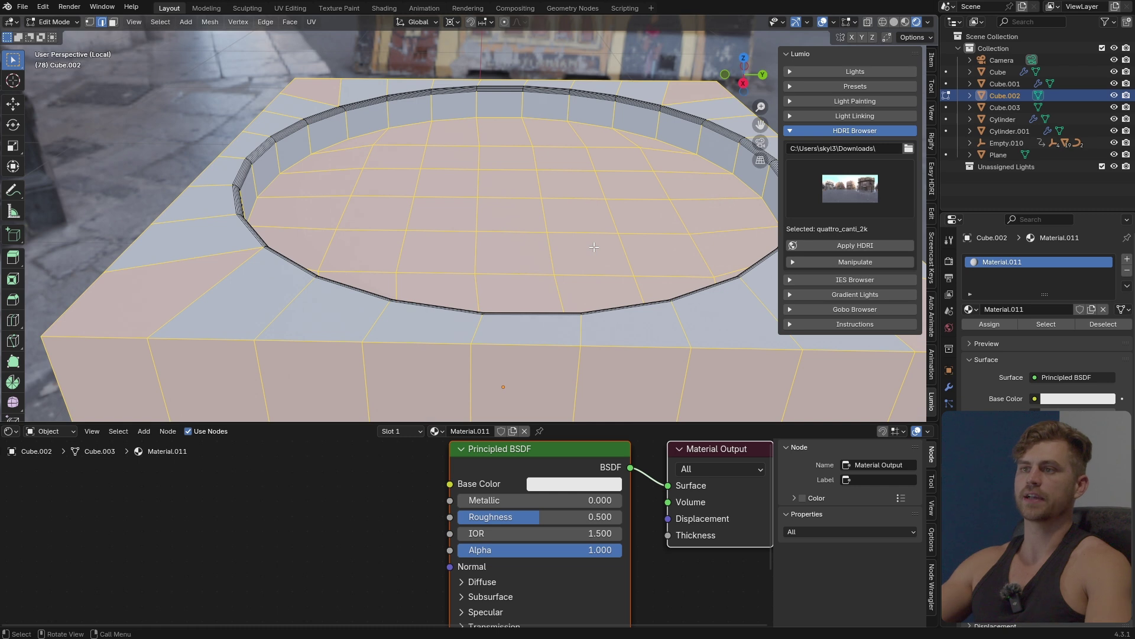
pyautogui.press('3')
pyautogui.keyDown('shift'); pyautogui.click(160, 290); pyautogui.keyUp('shift')
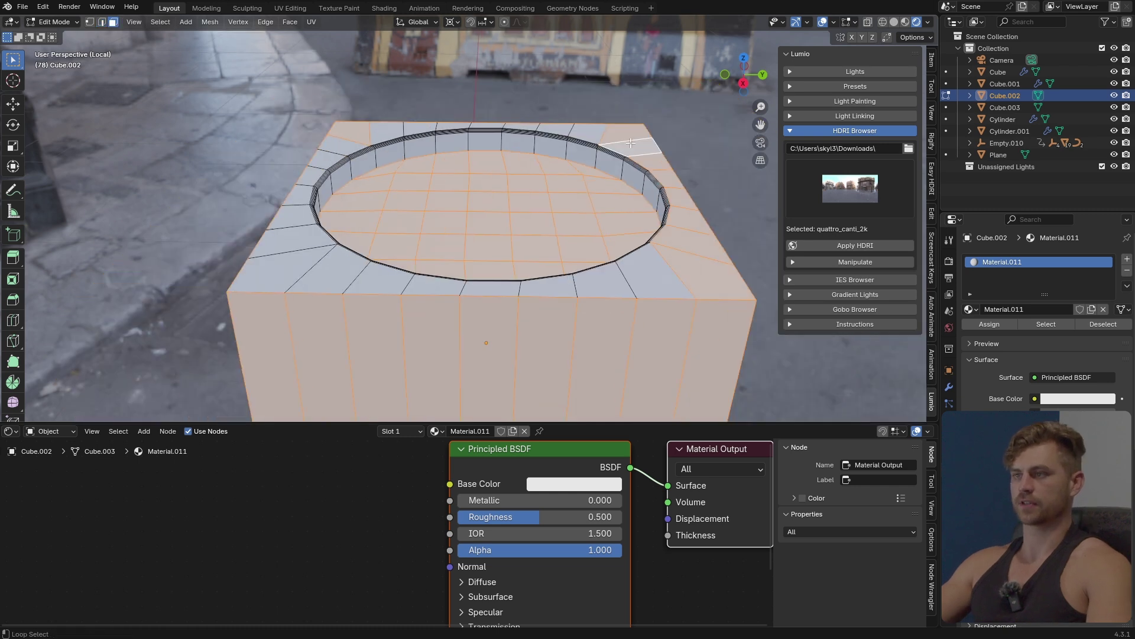
pyautogui.keyDown('shift'); pyautogui.click(577, 128); pyautogui.keyUp('shift')
pyautogui.keyDown('alt'); pyautogui.keyDown('shift'); pyautogui.click(625, 294); pyautogui.keyUp('shift'); pyautogui.keyUp('alt')
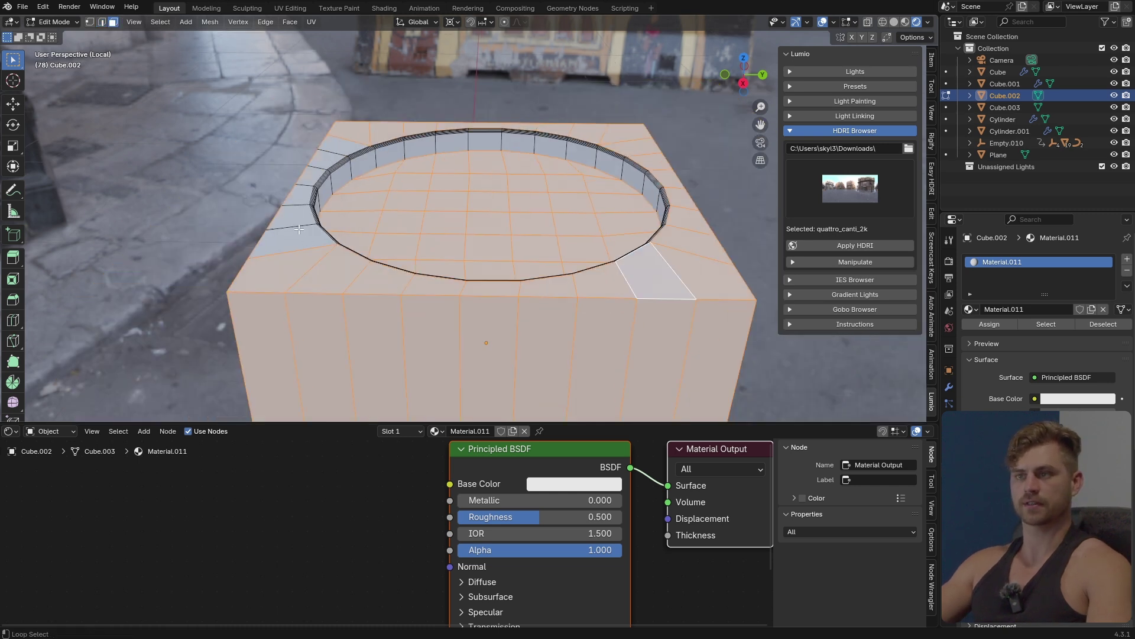
pyautogui.keyDown('alt'); pyautogui.keyDown('shift'); pyautogui.click(299, 229); pyautogui.keyUp('shift'); pyautogui.keyUp('alt')
pyautogui.click(1127, 259)
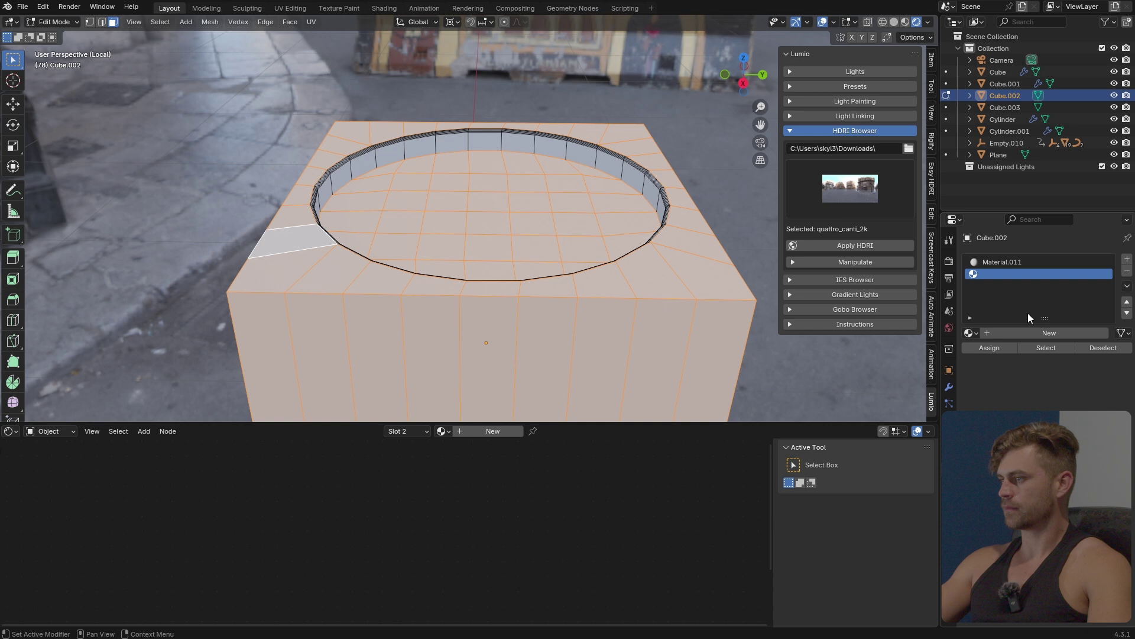
pyautogui.click(1007, 334)
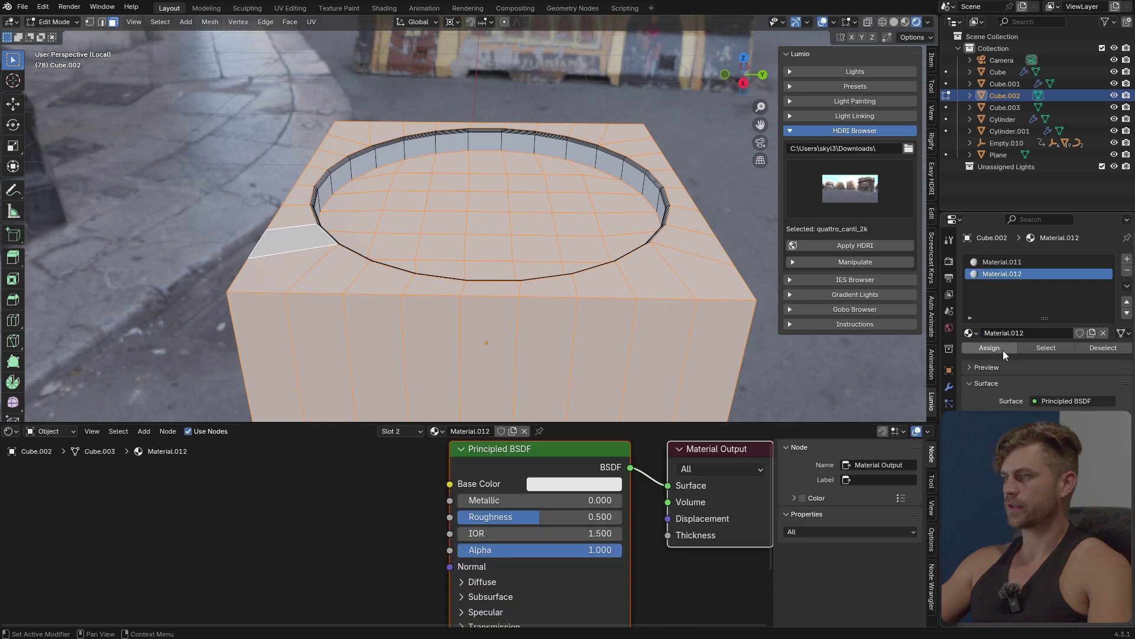
pyautogui.click(1010, 263)
# Return Cube.002 to Object Mode and apply Shade Auto Smooth
pyautogui.press('Tab')
pyautogui.rightClick(641, 247)
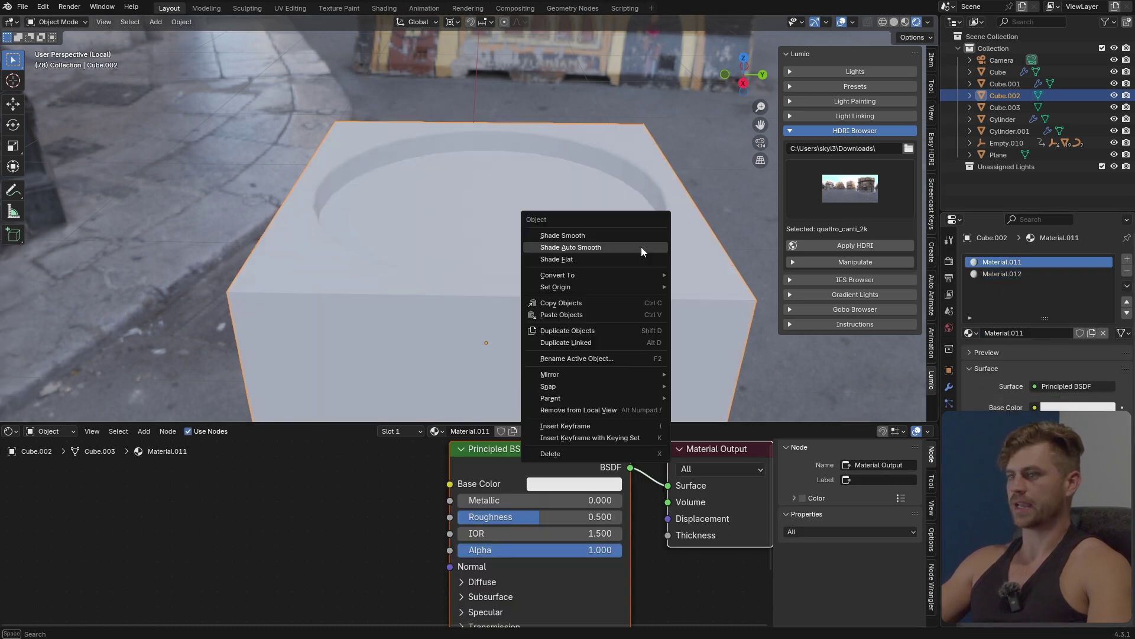
pyautogui.click(641, 246)
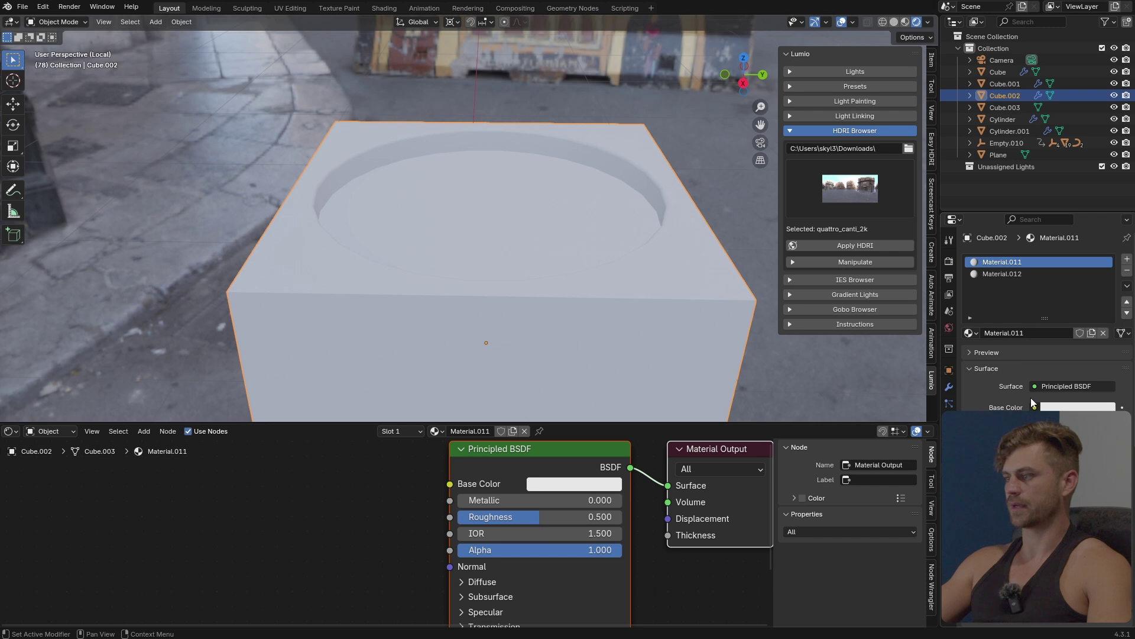
# Give the rim material, Material.011, a light gold base colour of #E7C49B and set Metallic to 1.000
pyautogui.click(1065, 407)
pyautogui.click(1041, 275)
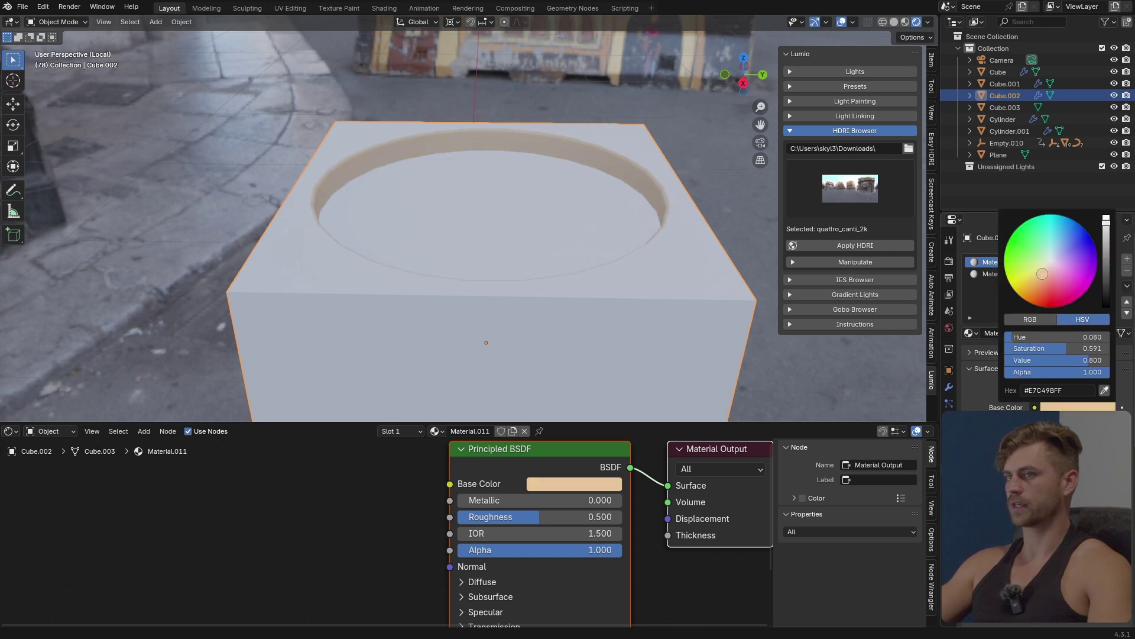
pyautogui.moveTo(467, 501); pyautogui.dragTo(621, 501)
# Assign Material.012 to the loop of recess wall faces on Cube.002, keeping the metallic material only on the rim
pyautogui.scroll(5, 443, 214)
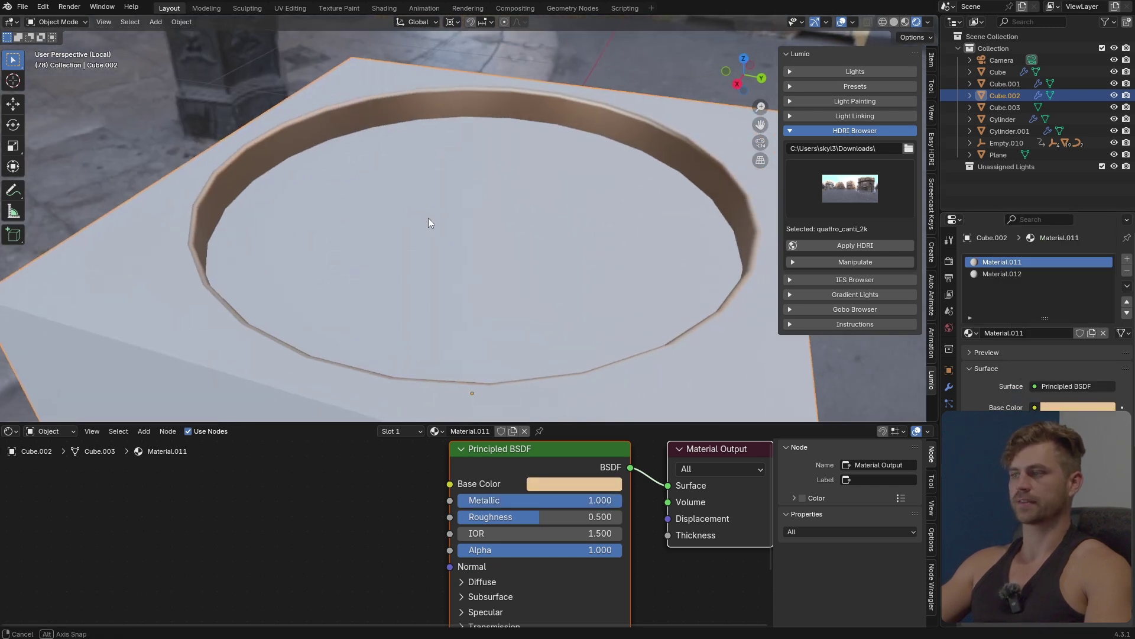
pyautogui.press('Tab')
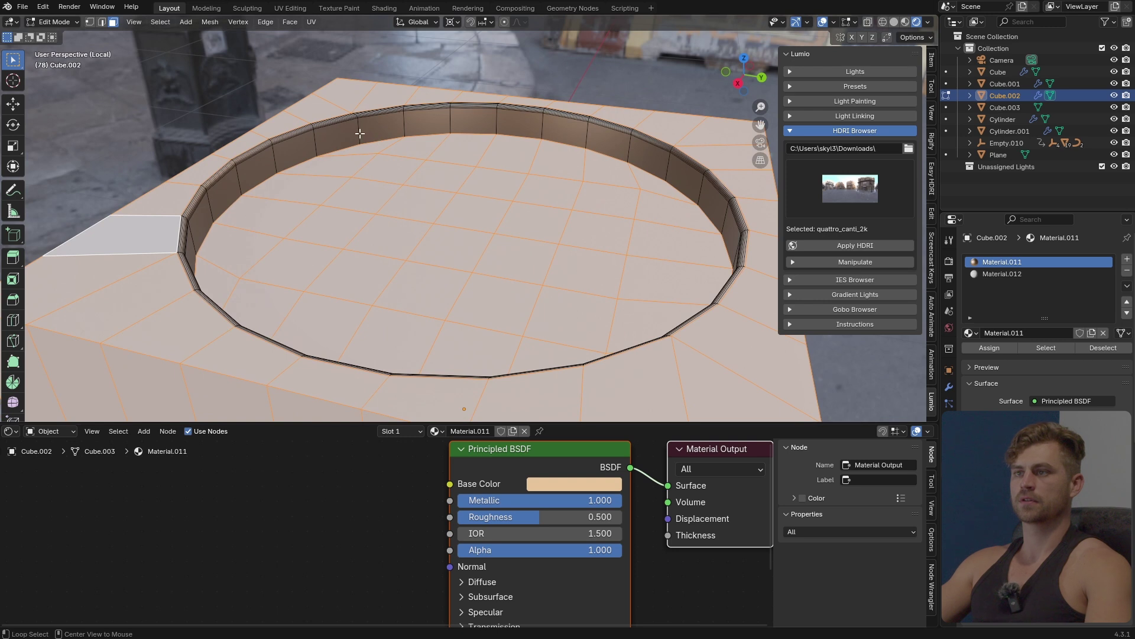
pyautogui.keyDown('alt'); pyautogui.click(360, 133); pyautogui.keyUp('alt')
pyautogui.click(1002, 273)
pyautogui.click(1002, 349)
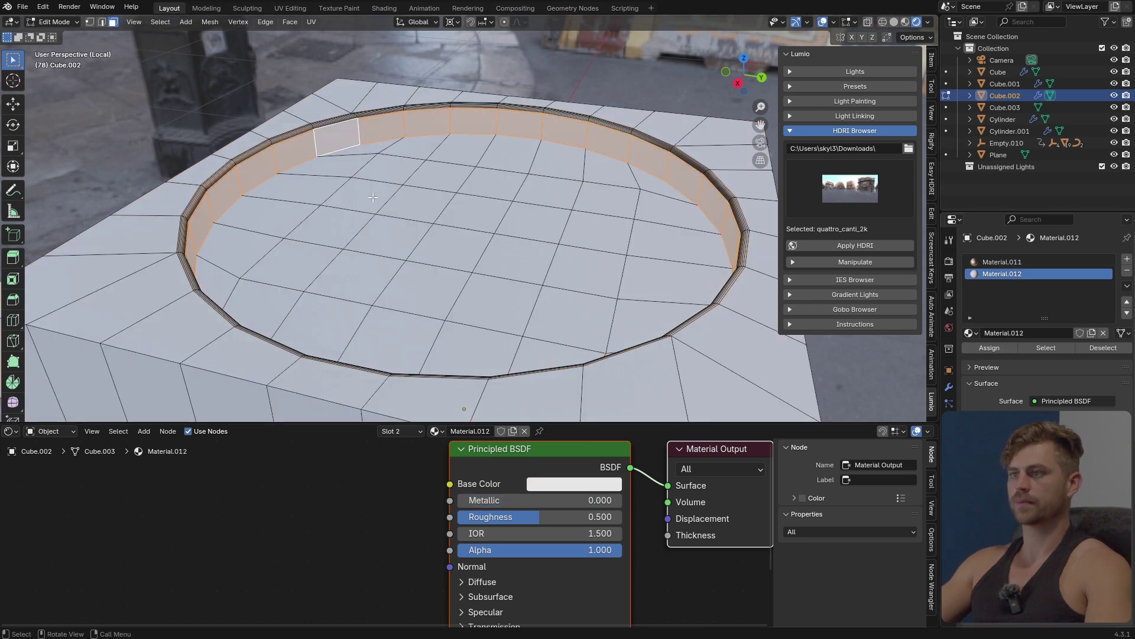
pyautogui.press('Tab')
# Set Material.012's base colour to pale cyan, #B2E7E7
pyautogui.scroll(-2, 523, 221)
pyautogui.moveTo(523, 221); pyautogui.dragTo(563, 229, button='middle')
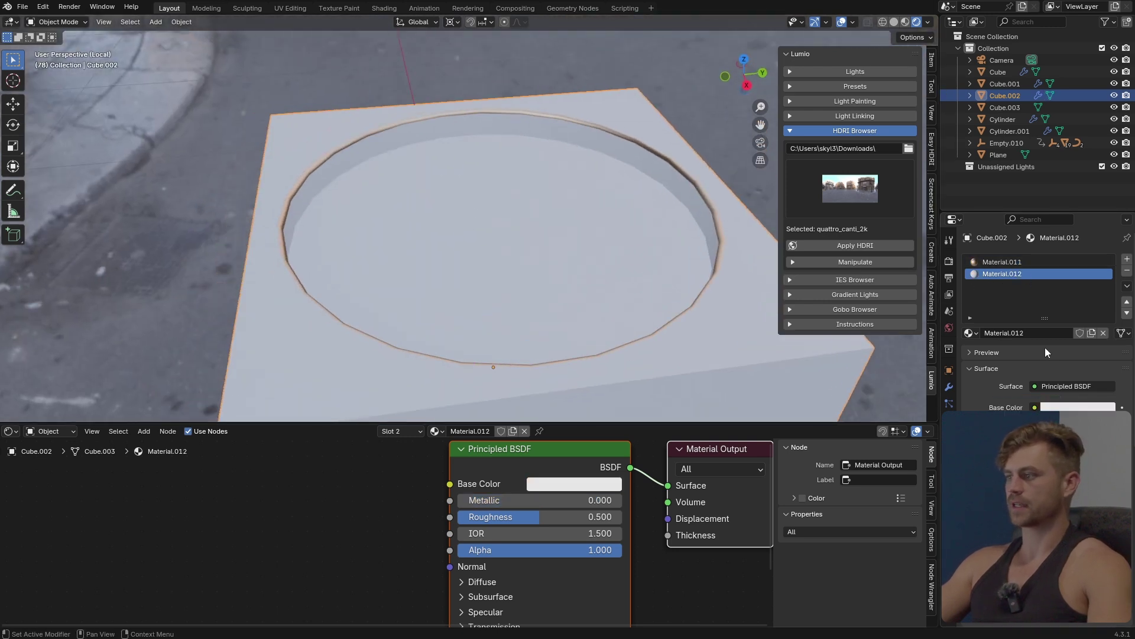
pyautogui.click(1078, 406)
pyautogui.click(1051, 250)
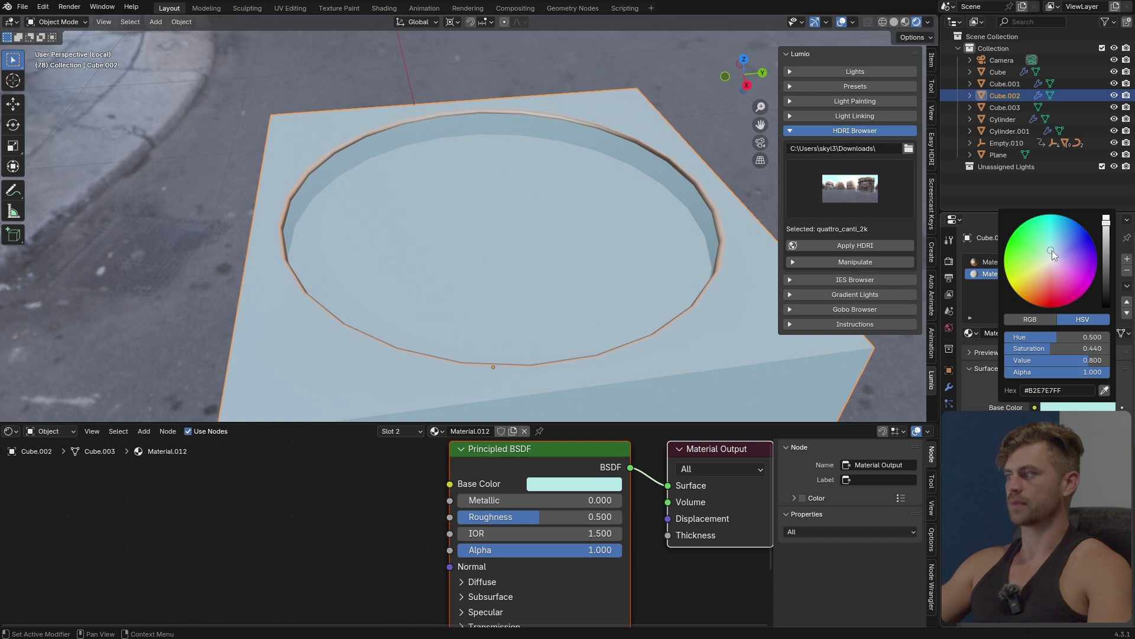
# Leave local view and check the coloured block against the whole scene through the camera
pyautogui.scroll(-6, 718, 260)
pyautogui.press('KP_0')
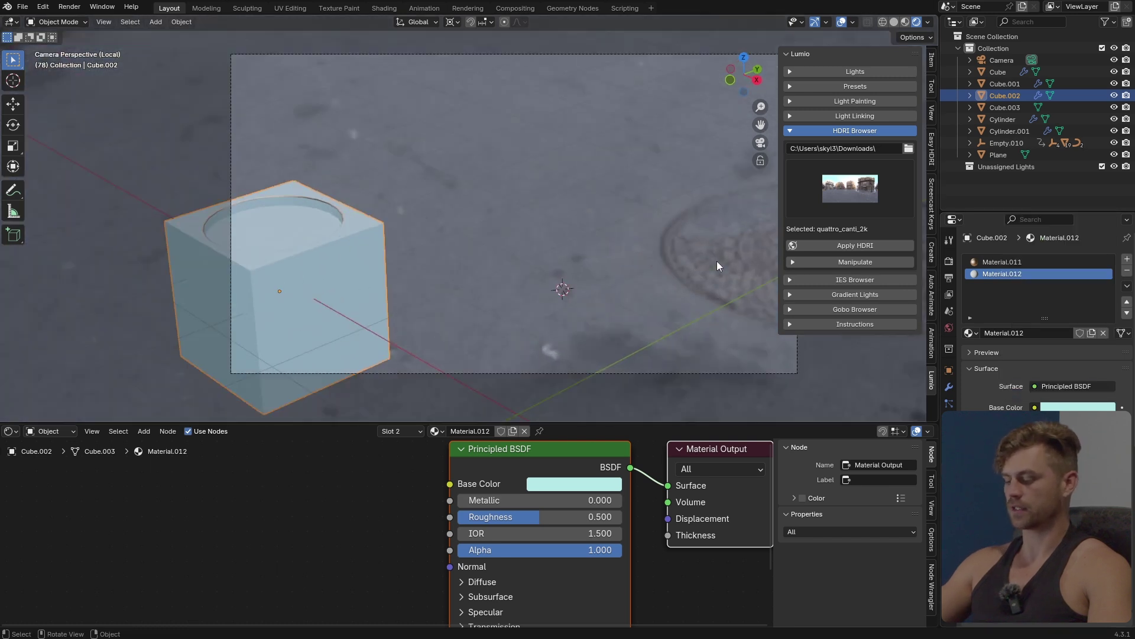
pyautogui.press('KP_Divide')
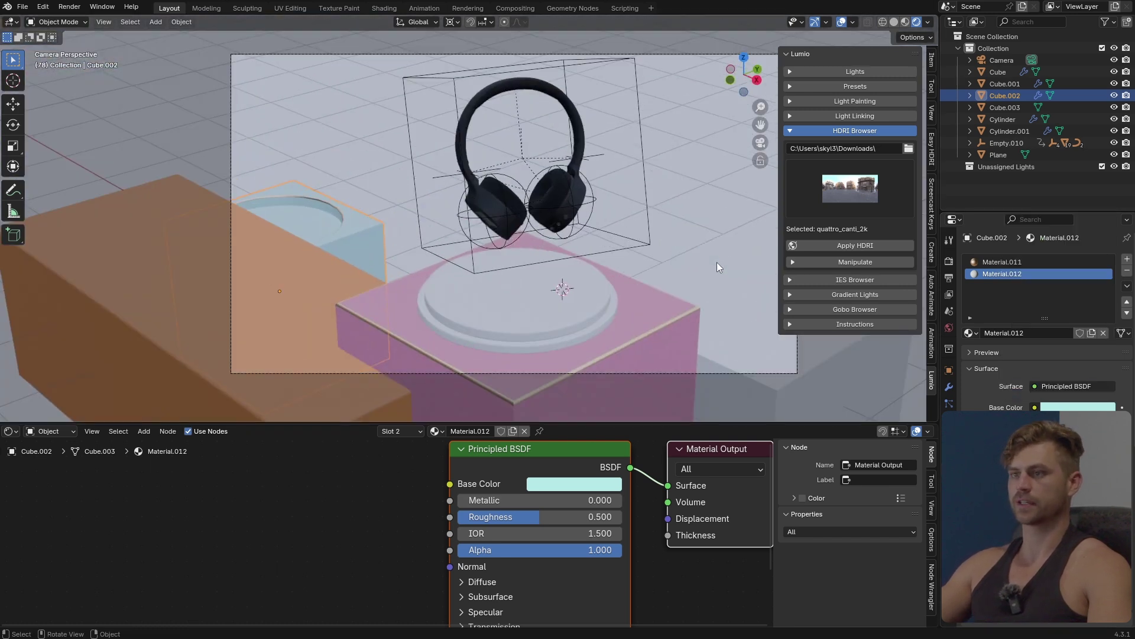
pyautogui.scroll(3, 290, 217)
pyautogui.keyDown('shift'); pyautogui.moveTo(250, 237); pyautogui.dragTo(246, 240, button='middle'); pyautogui.keyUp('shift')
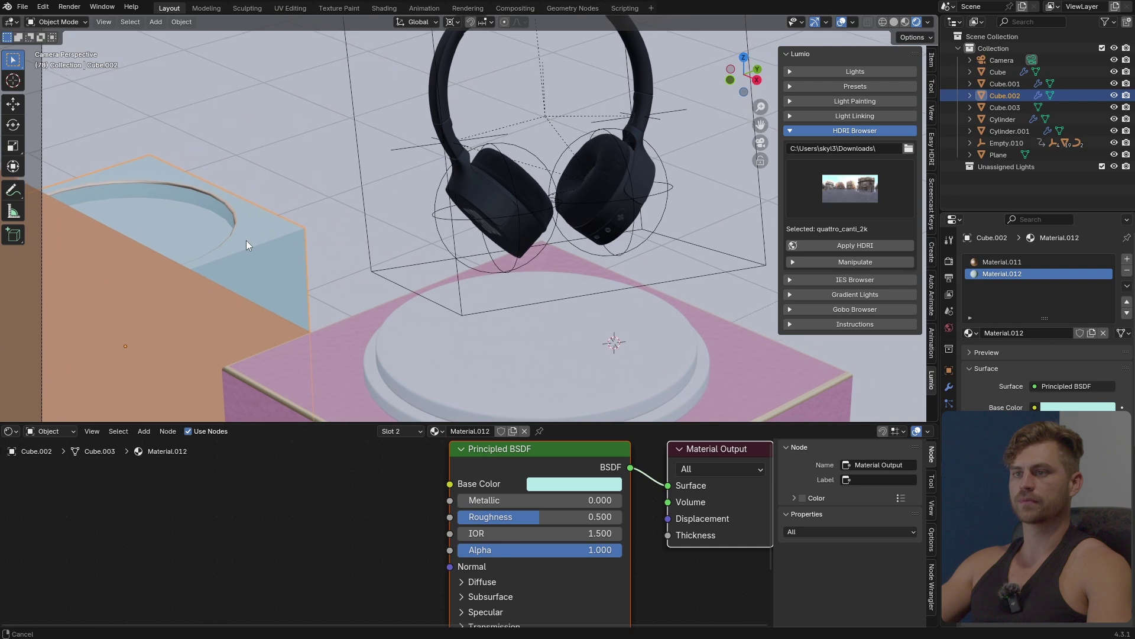
pyautogui.scroll(-2, 396, 259)
pyautogui.keyDown('shift'); pyautogui.moveTo(396, 259); pyautogui.dragTo(353, 282, button='middle'); pyautogui.keyUp('shift')
pyautogui.keyDown('shift'); pyautogui.moveTo(674, 304); pyautogui.dragTo(447, 280, button='middle'); pyautogui.keyUp('shift')
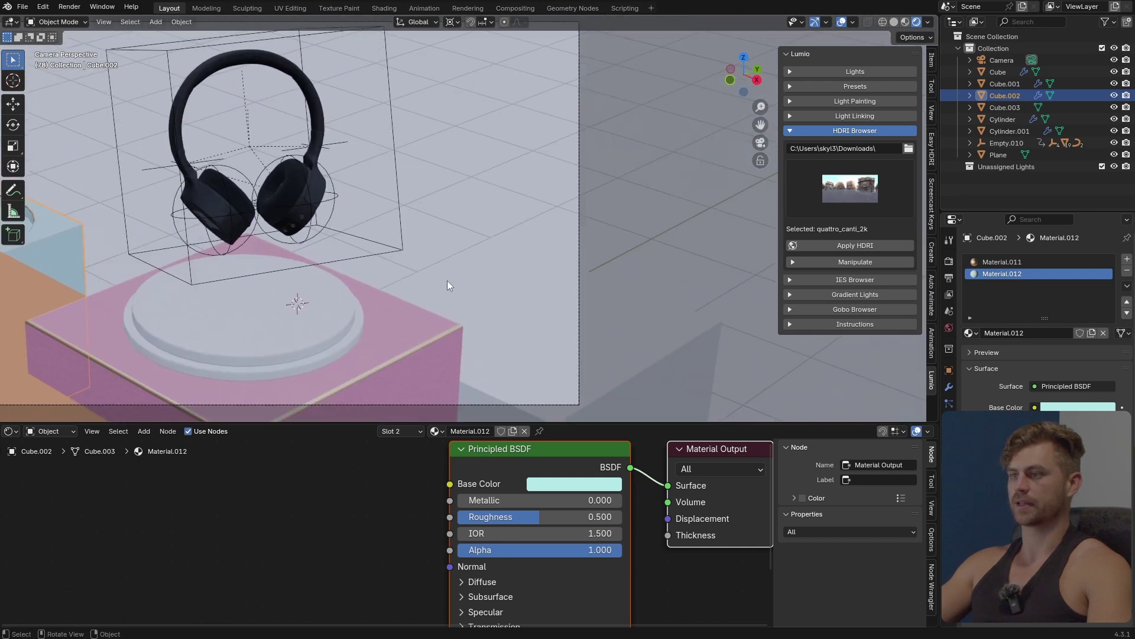
# Cut Cube.003's top into a grid with five evenly spaced loop cuts in each direction
pyautogui.click(566, 327)
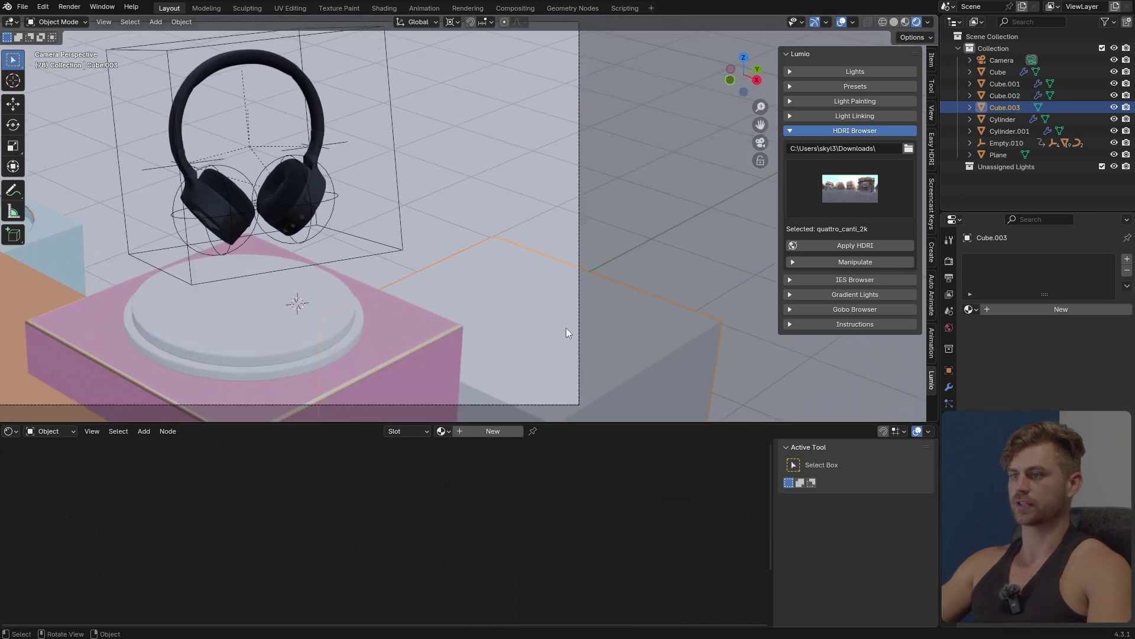
pyautogui.moveTo(566, 327); pyautogui.dragTo(509, 237, button='middle')
pyautogui.scroll(3, 519, 296)
pyautogui.press('Tab')
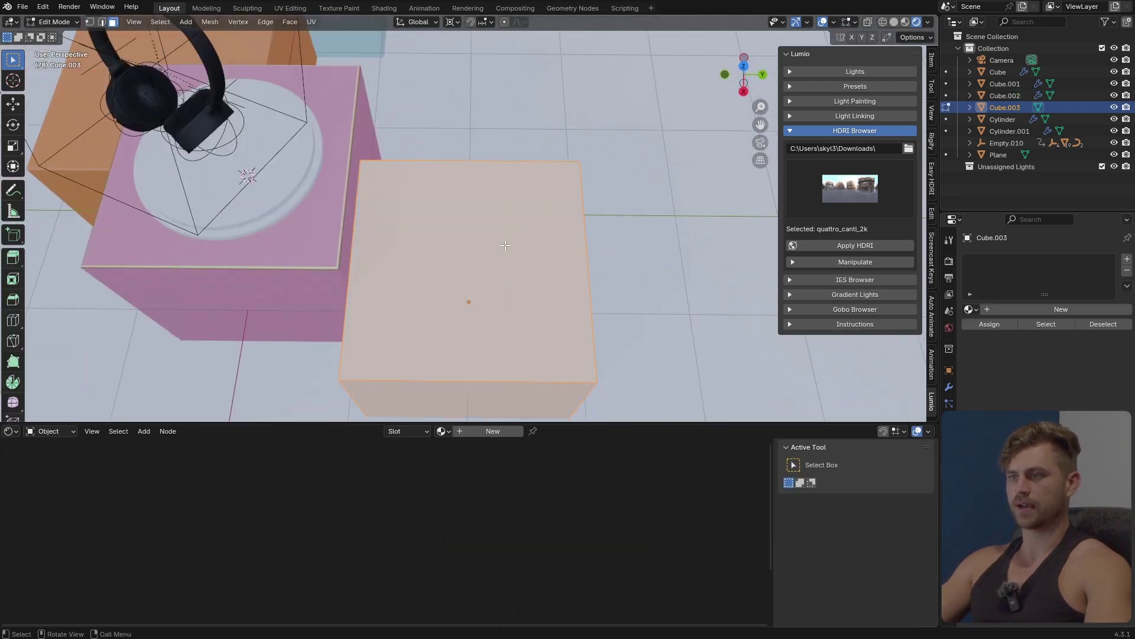
pyautogui.hotkey('ctrl', 'r')
pyautogui.scroll(4, 520, 207)
pyautogui.click(519, 207)
pyautogui.rightClick(520, 208)
pyautogui.hotkey('ctrl', 'r')
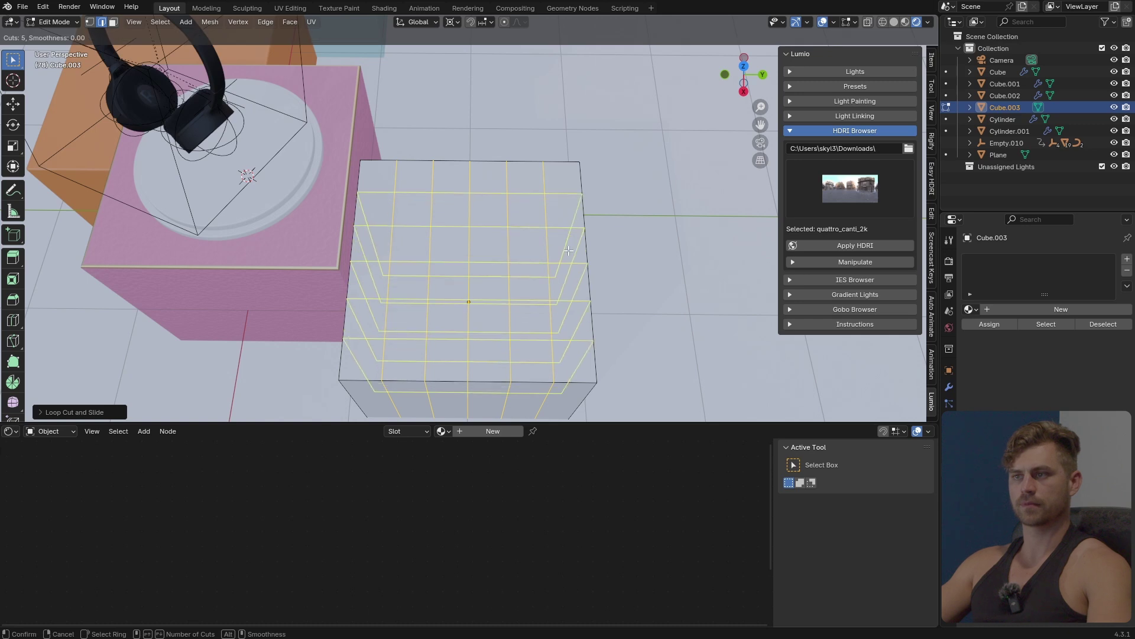
pyautogui.click(569, 250)
pyautogui.rightClick(569, 251)
# Select the inner four-by-four faces on Cube.003's top and shape them into a circle with LoopTools
pyautogui.press('3')
pyautogui.moveTo(412, 210); pyautogui.dragTo(536, 327)
pyautogui.rightClick(600, 342)
pyautogui.moveTo(600, 343)
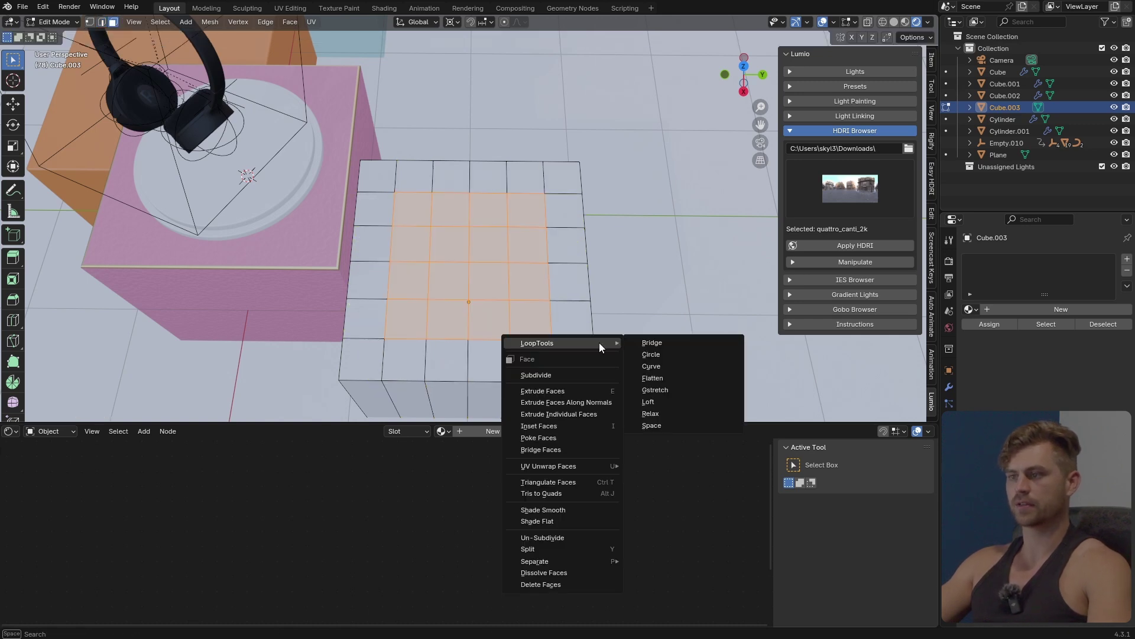
pyautogui.click(671, 355)
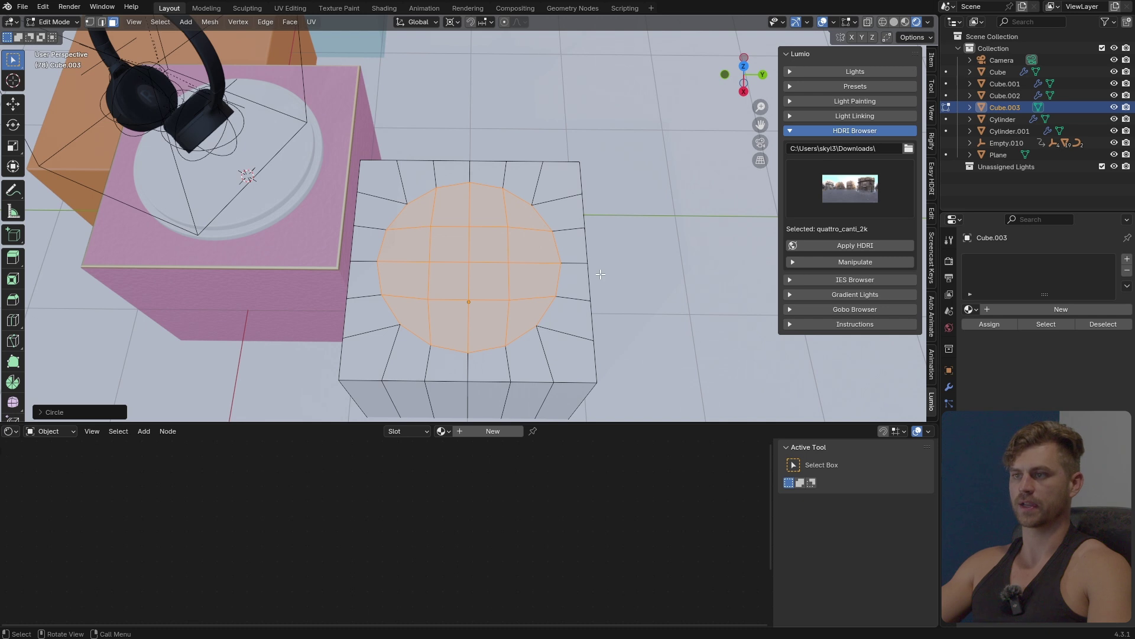
# Extrude the circular faces about 0.09 m down into Cube.003 to form a round recess
pyautogui.moveTo(600, 275); pyautogui.dragTo(520, 195, button='middle')
pyautogui.press('e')
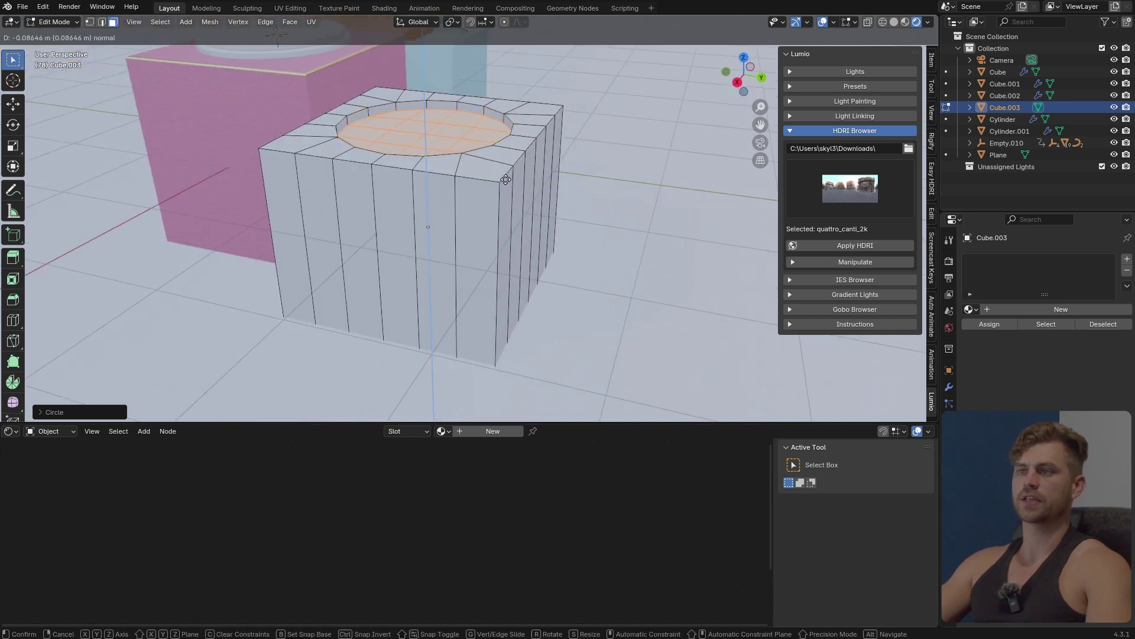
pyautogui.click(508, 183)
pyautogui.press('Tab')
# Add a Bevel modifier to Cube.003 with an amount of 0.017 m and 5 segments
pyautogui.moveTo(479, 147); pyautogui.dragTo(507, 172, button='middle')
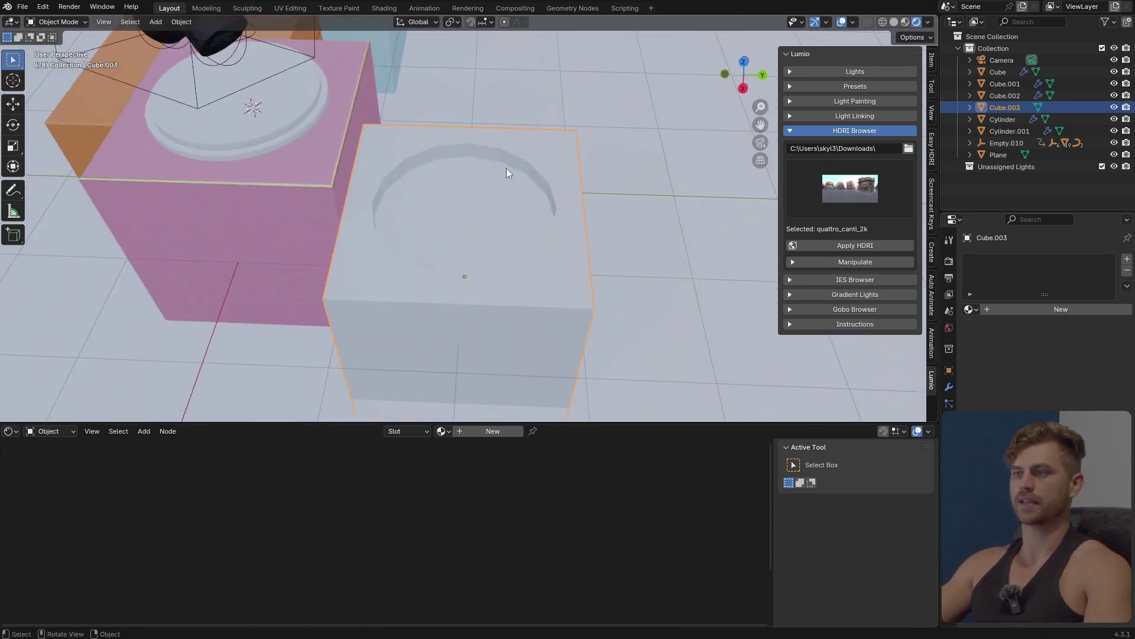
pyautogui.click(949, 387)
pyautogui.click(1053, 258)
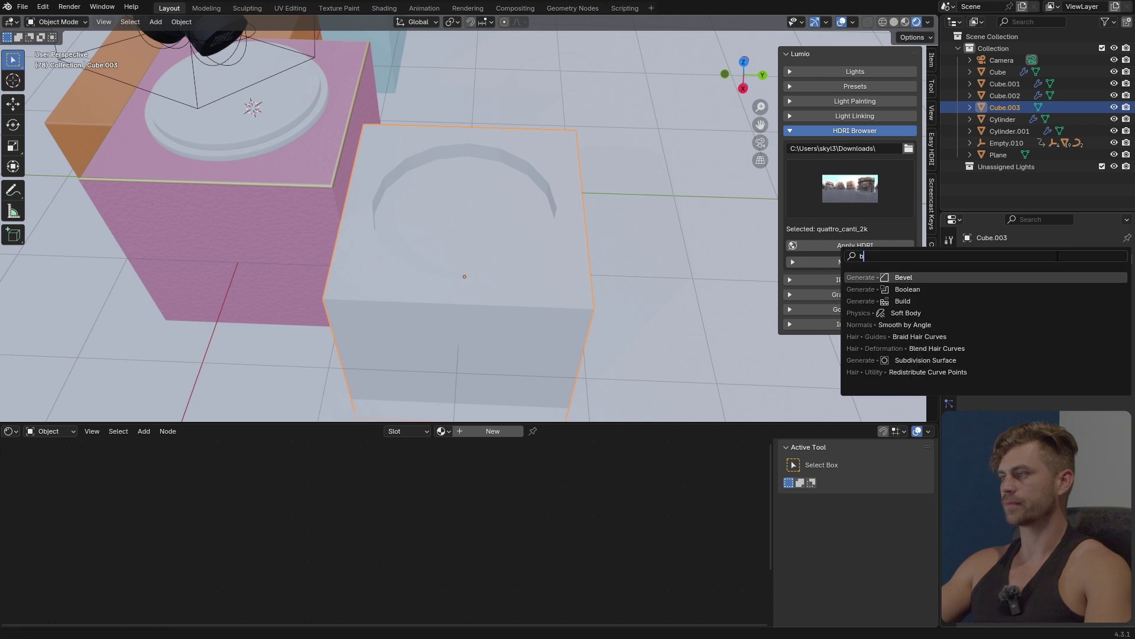
pyautogui.write('beve')
pyautogui.press('Return')
pyautogui.scroll(2, 646, 230)
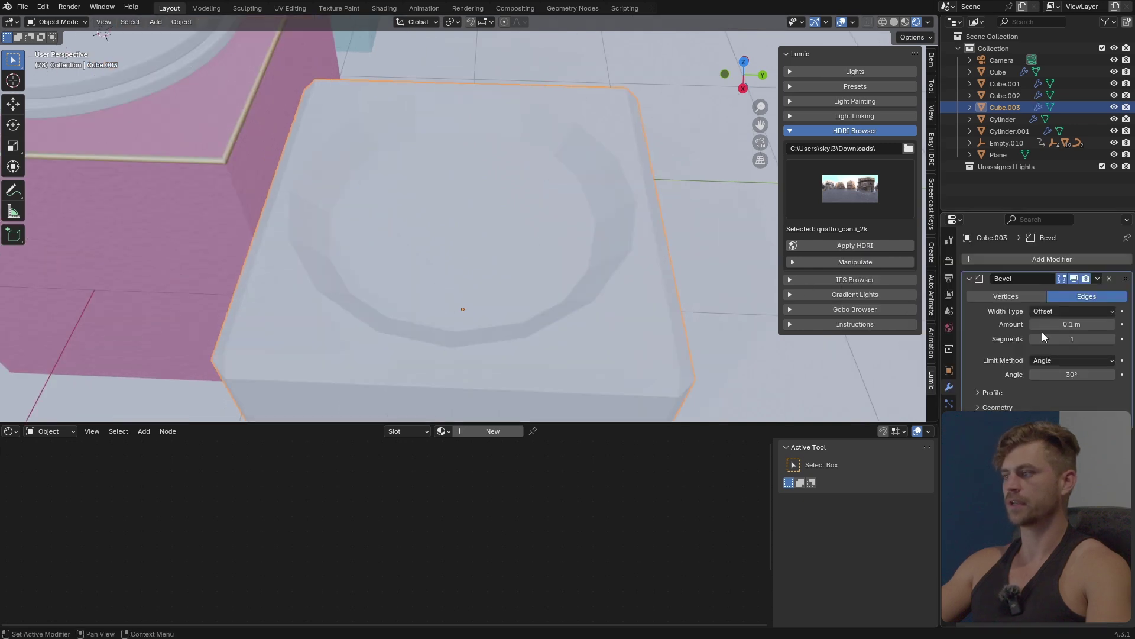
pyautogui.click(1112, 339)
pyautogui.click(1112, 338)
pyautogui.click(1112, 339)
pyautogui.click(1112, 339)
pyautogui.moveTo(1087, 324)
pyautogui.mouseDown()
pyautogui.moveTo(1061, 324)
pyautogui.moveTo(1076, 323)
pyautogui.mouseUp()
# Add a level 1 Subdivision Surface modifier to Cube.003 to smooth the round recess
pyautogui.moveTo(530, 283); pyautogui.dragTo(489, 266, button='middle')
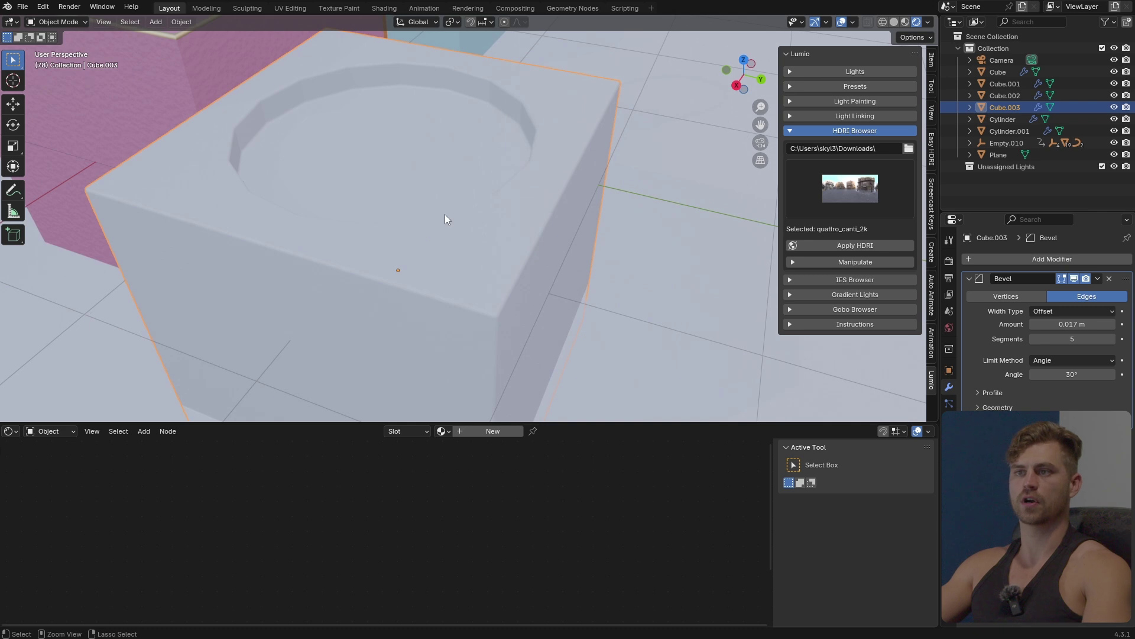
pyautogui.hotkey('ctrl', '1')
pyautogui.moveTo(417, 190); pyautogui.dragTo(456, 231, button='middle')
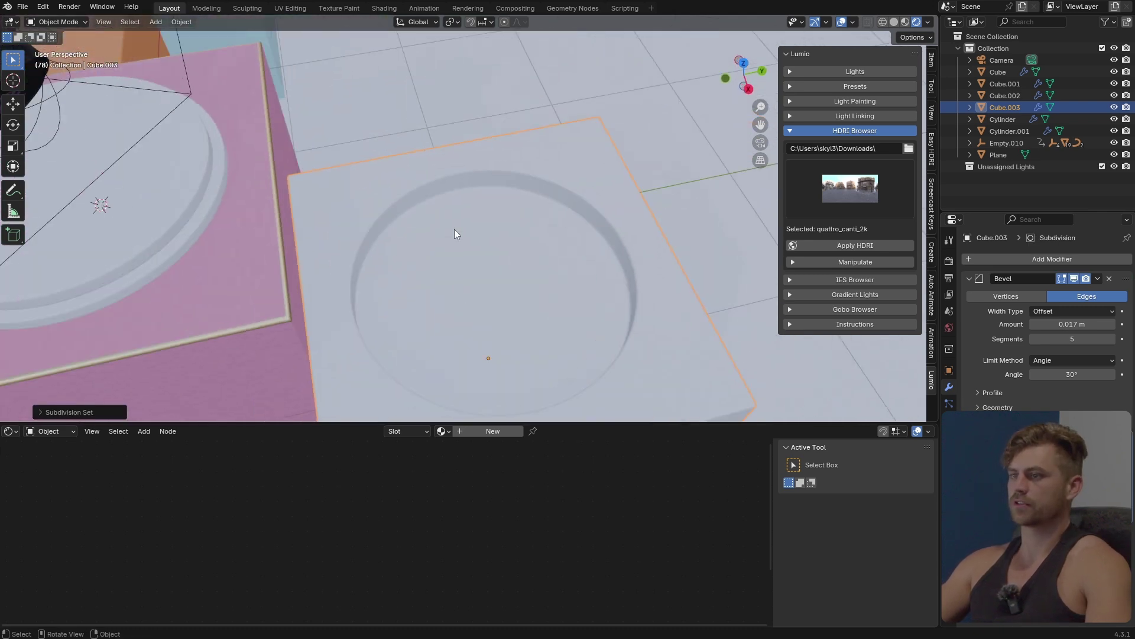
# Create a new material on Cube.003 and give it a pale yellow base colour
pyautogui.click(950, 327)
pyautogui.click(1059, 309)
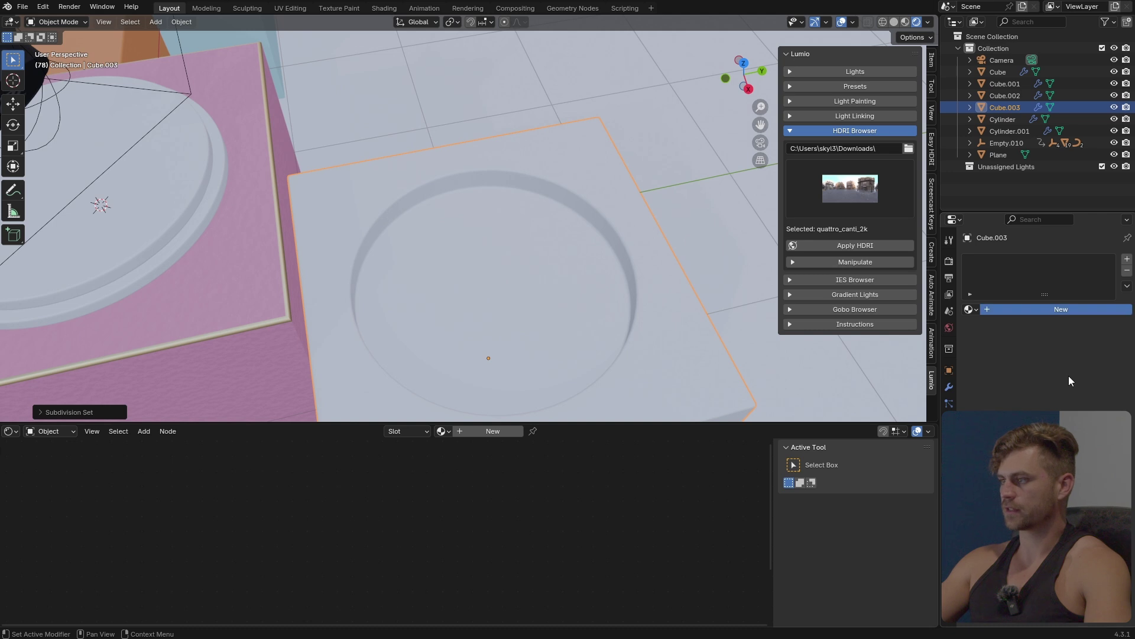
pyautogui.click(1072, 383)
pyautogui.click(1041, 246)
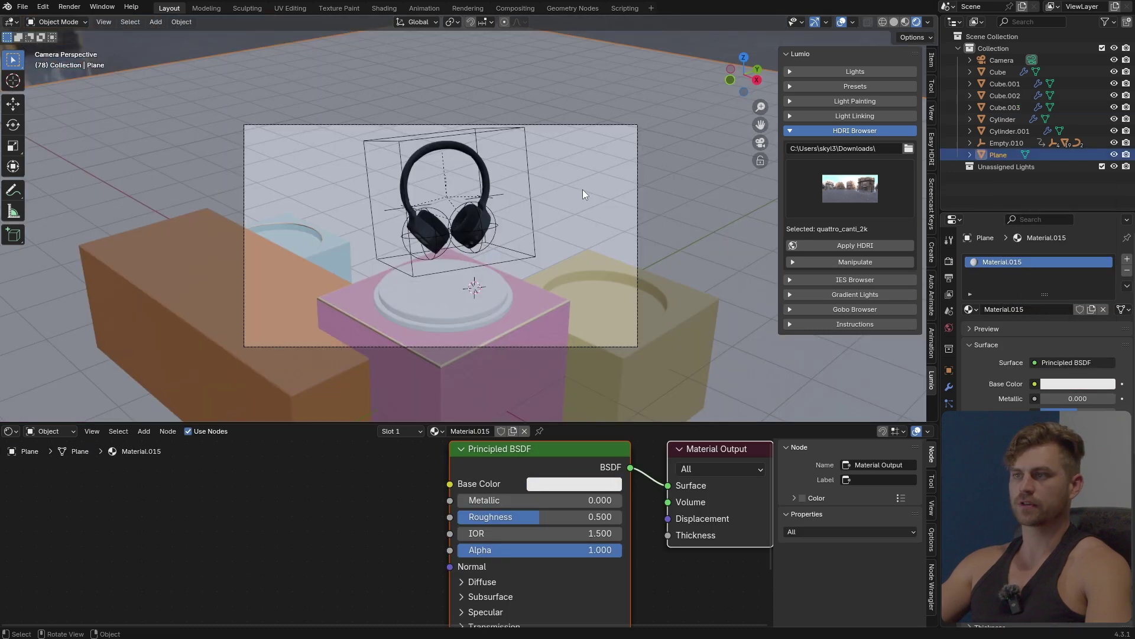
# Set the base colour of the plane's Material.015 to pink, #E78EAA, and save the file
pyautogui.click(569, 486)
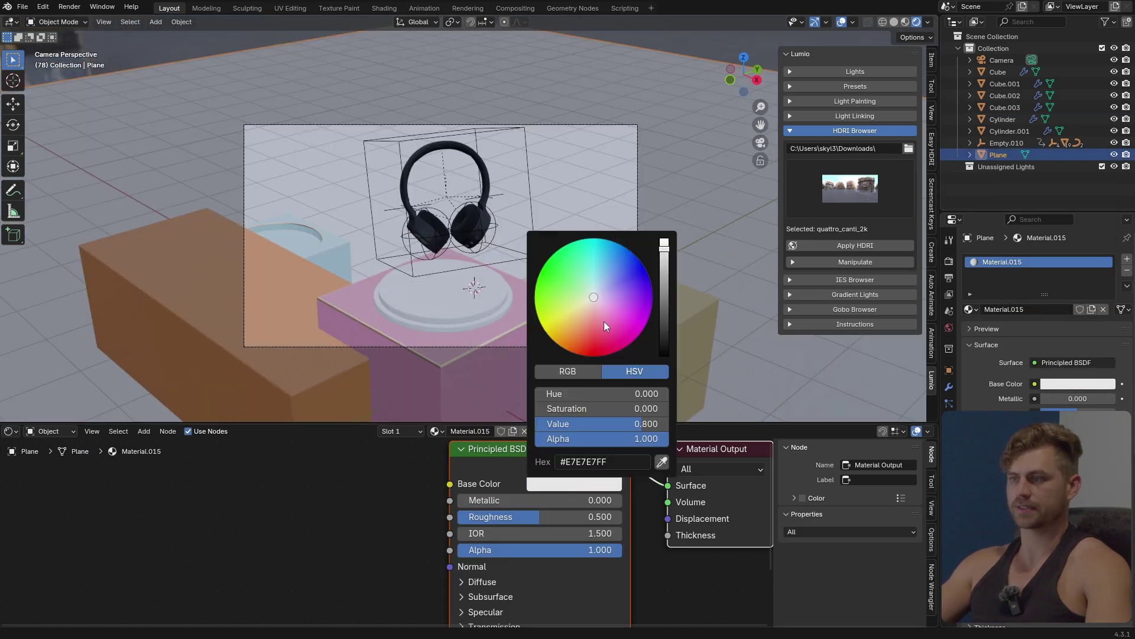
pyautogui.moveTo(604, 321)
pyautogui.mouseDown()
pyautogui.moveTo(603, 310)
pyautogui.moveTo(604, 321)
pyautogui.mouseUp()
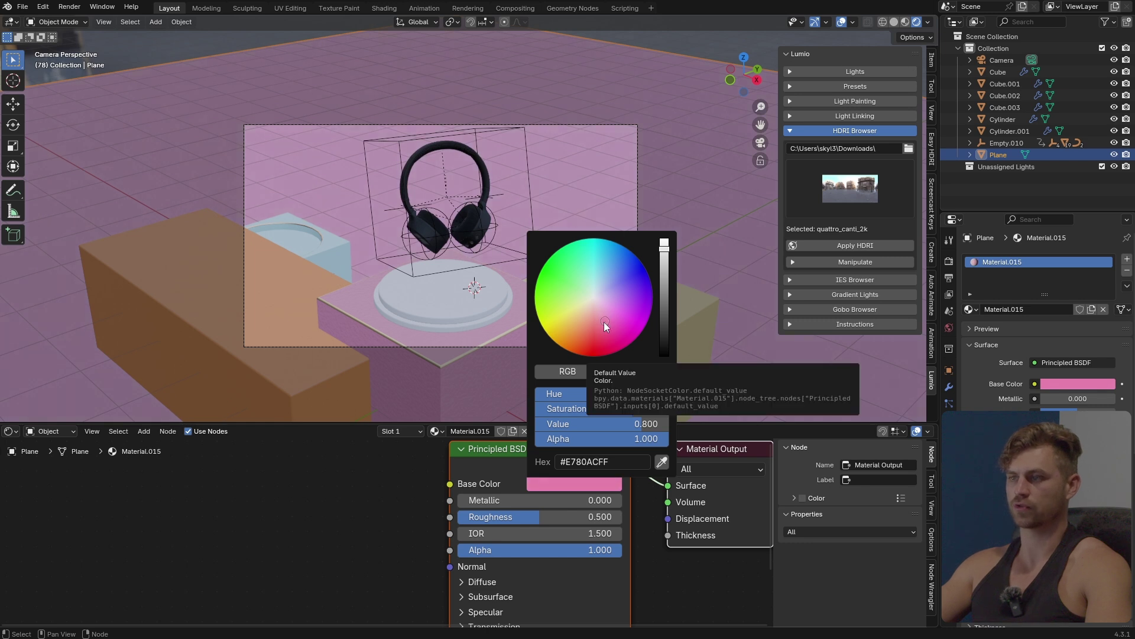
pyautogui.click(601, 318)
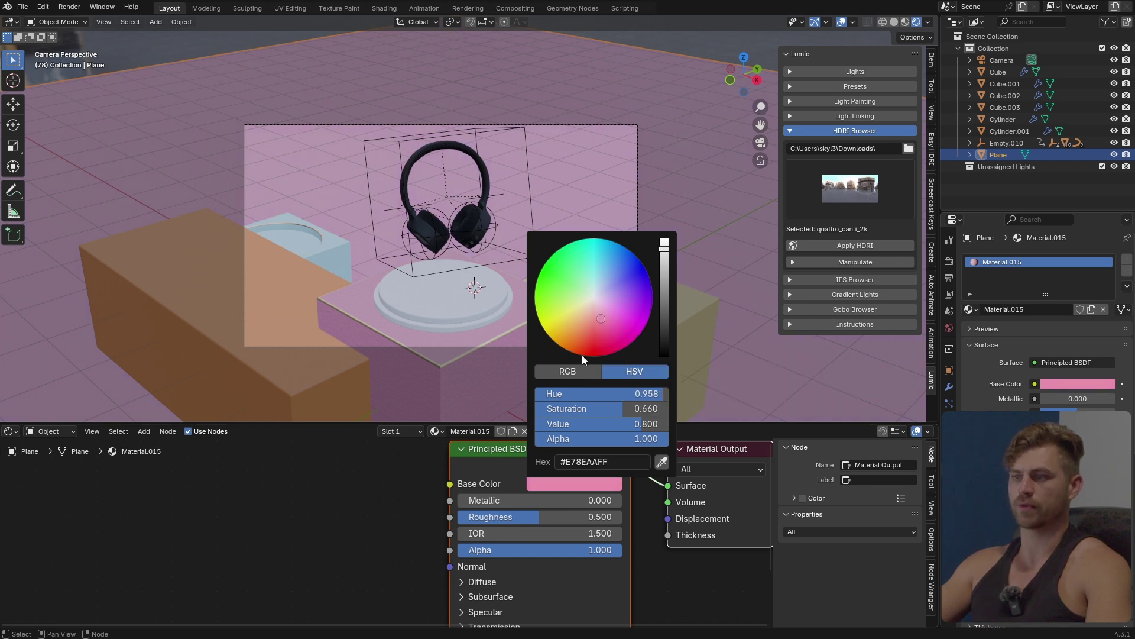
pyautogui.hotkey('ctrl', 's')
pyautogui.scroll(6, 564, 208)
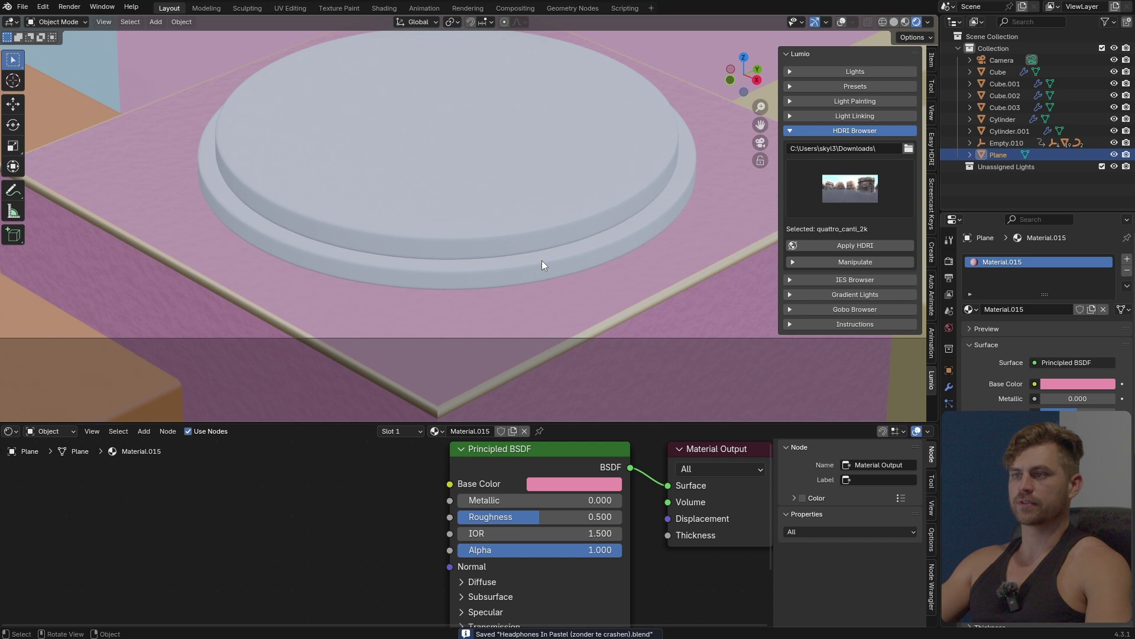
# Create a new material on the lower podium disc with a pale blue base colour, metallic 1.000 and roughness 0.759
pyautogui.click(539, 273)
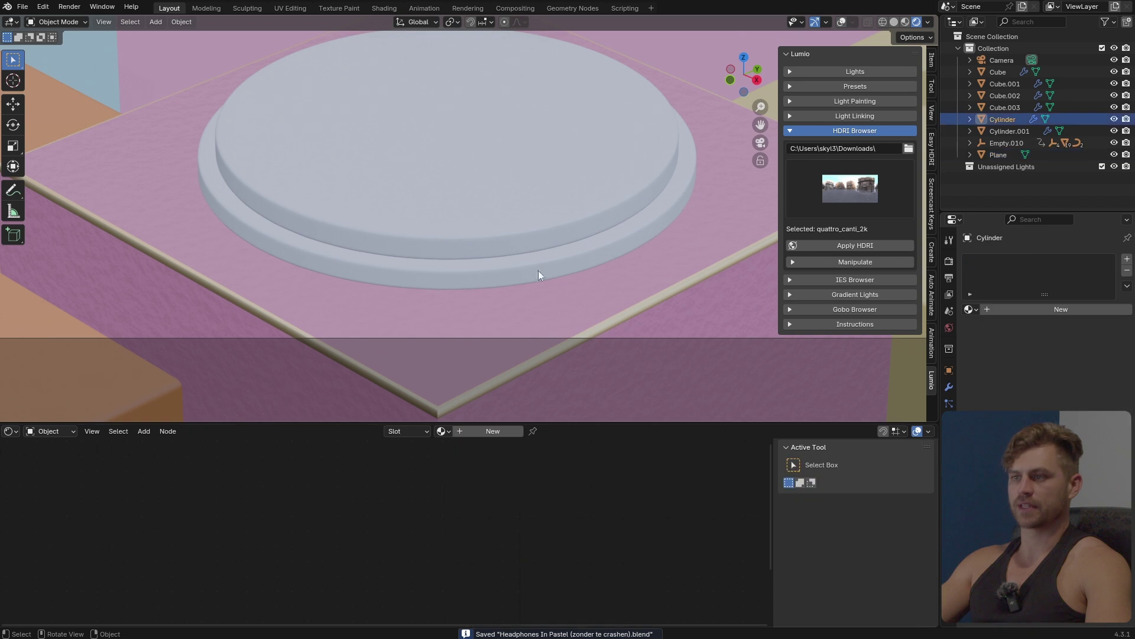
pyautogui.click(495, 431)
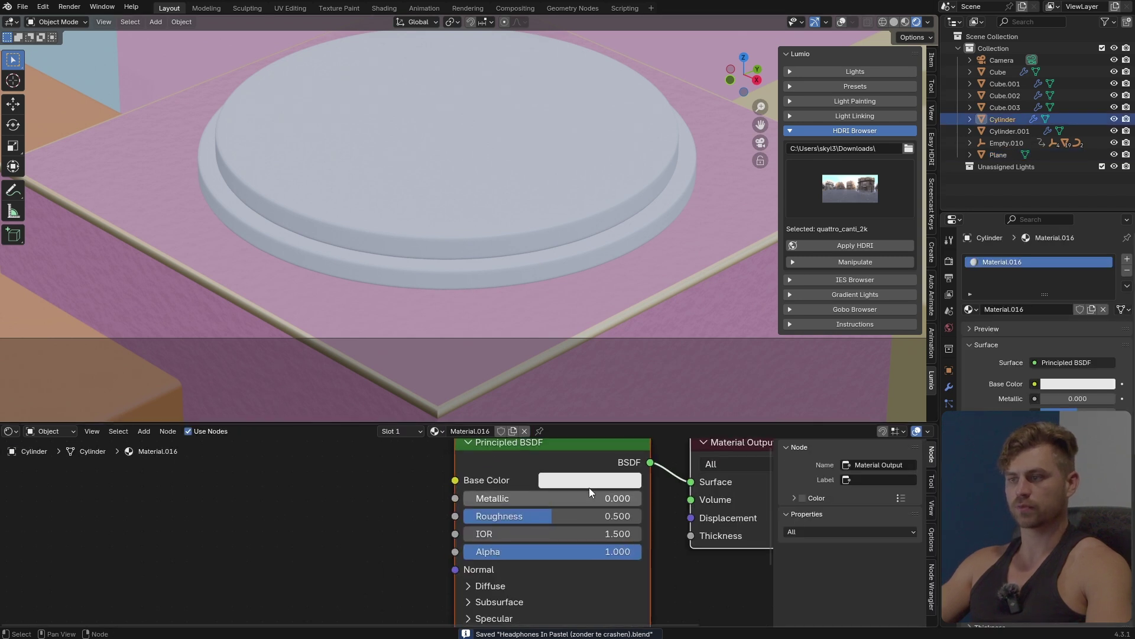
pyautogui.click(589, 481)
pyautogui.click(613, 265)
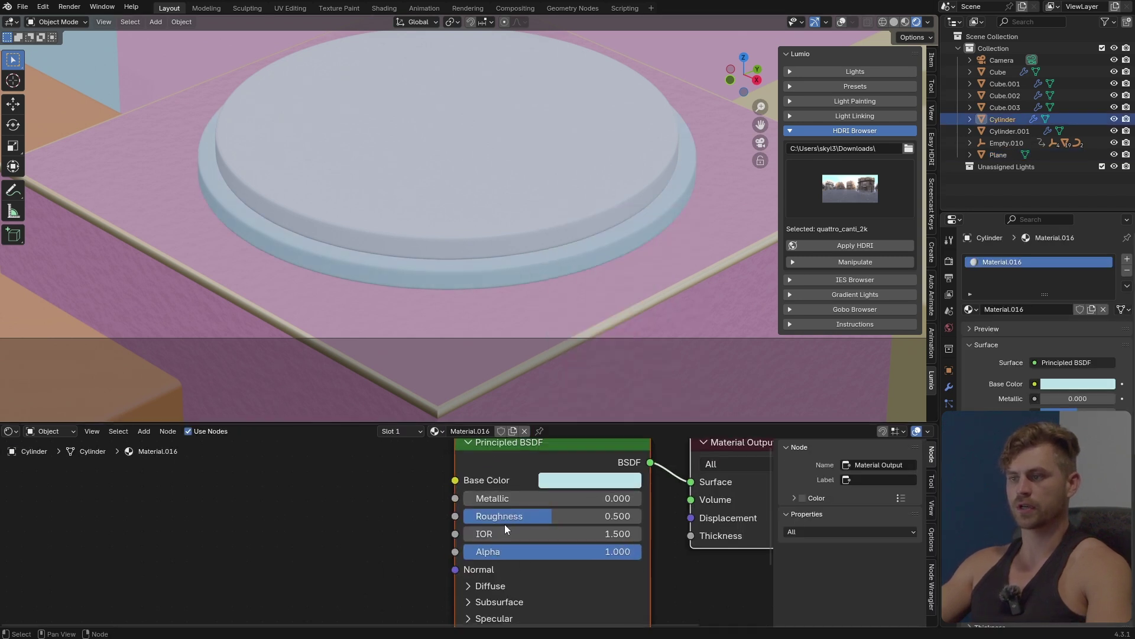
pyautogui.moveTo(548, 498); pyautogui.dragTo(641, 499)
pyautogui.moveTo(548, 515); pyautogui.dragTo(599, 516)
pyautogui.keyDown('shift'); pyautogui.moveTo(536, 342); pyautogui.dragTo(542, 360, button='middle'); pyautogui.keyUp('shift')
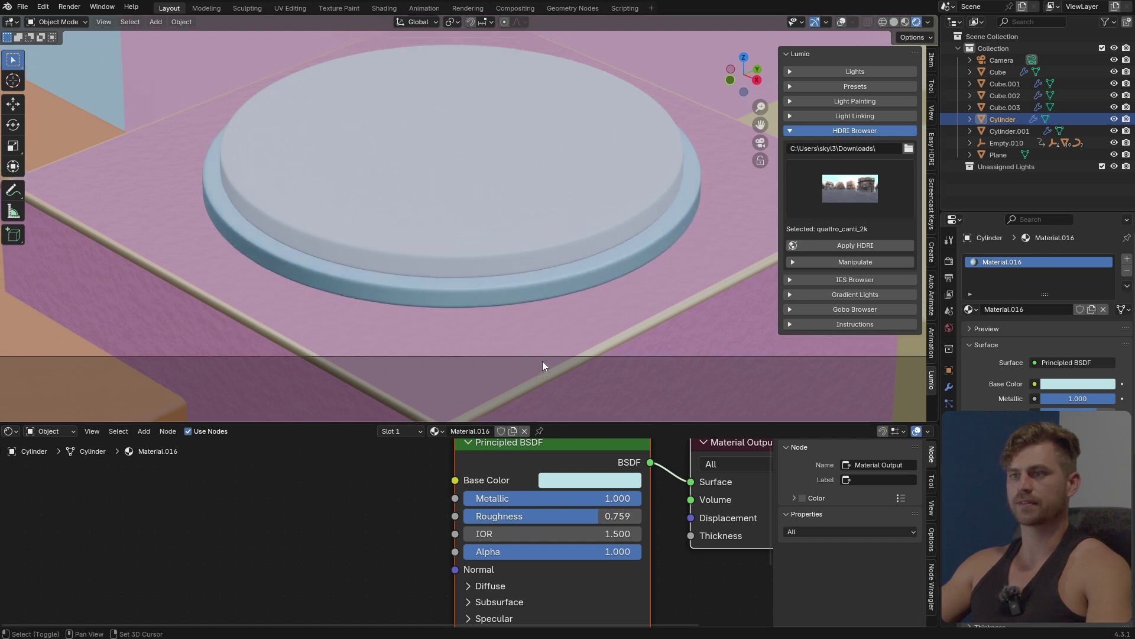
# Create a new material on the upper podium disc with a pale yellow base colour, metallic 1.000 and roughness 0.355, and save the file
pyautogui.click(389, 210)
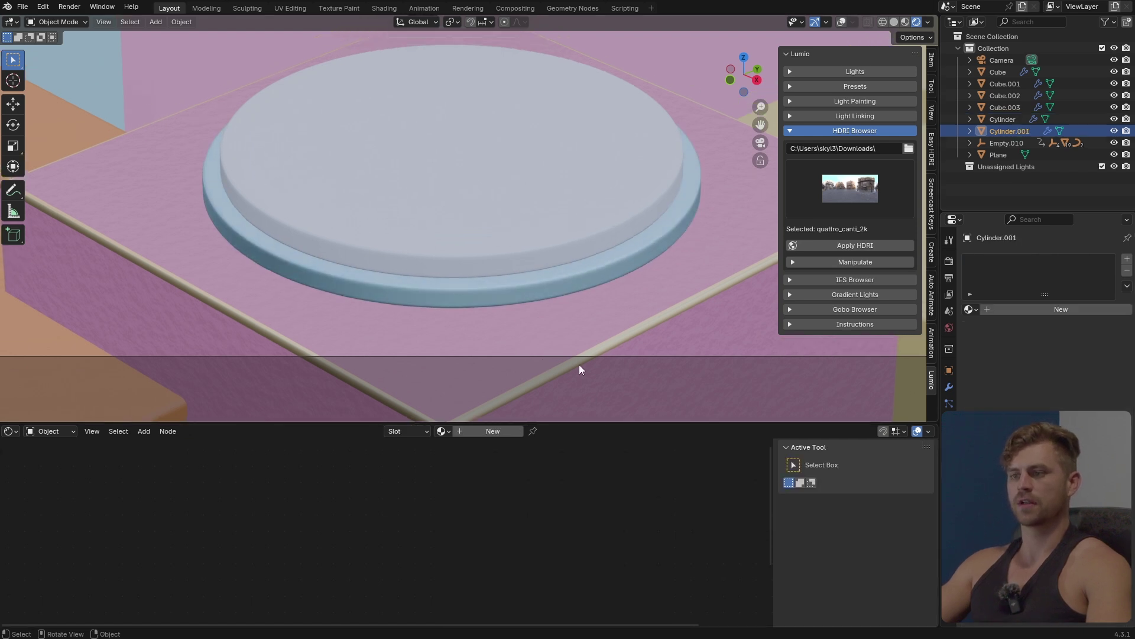
pyautogui.click(506, 431)
pyautogui.click(589, 481)
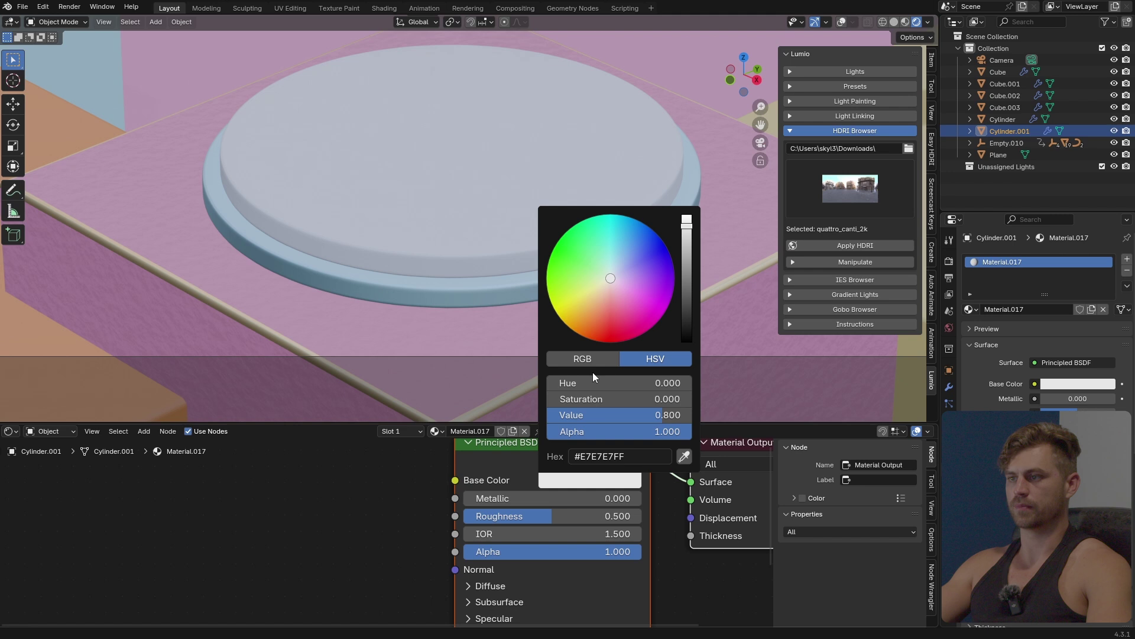
pyautogui.click(601, 288)
pyautogui.moveTo(543, 494); pyautogui.dragTo(722, 494)
pyautogui.moveTo(545, 519)
pyautogui.mouseDown()
pyautogui.moveTo(555, 515)
pyautogui.moveTo(507, 516)
pyautogui.moveTo(527, 515)
pyautogui.mouseUp()
pyautogui.hotkey('ctrl', 's')
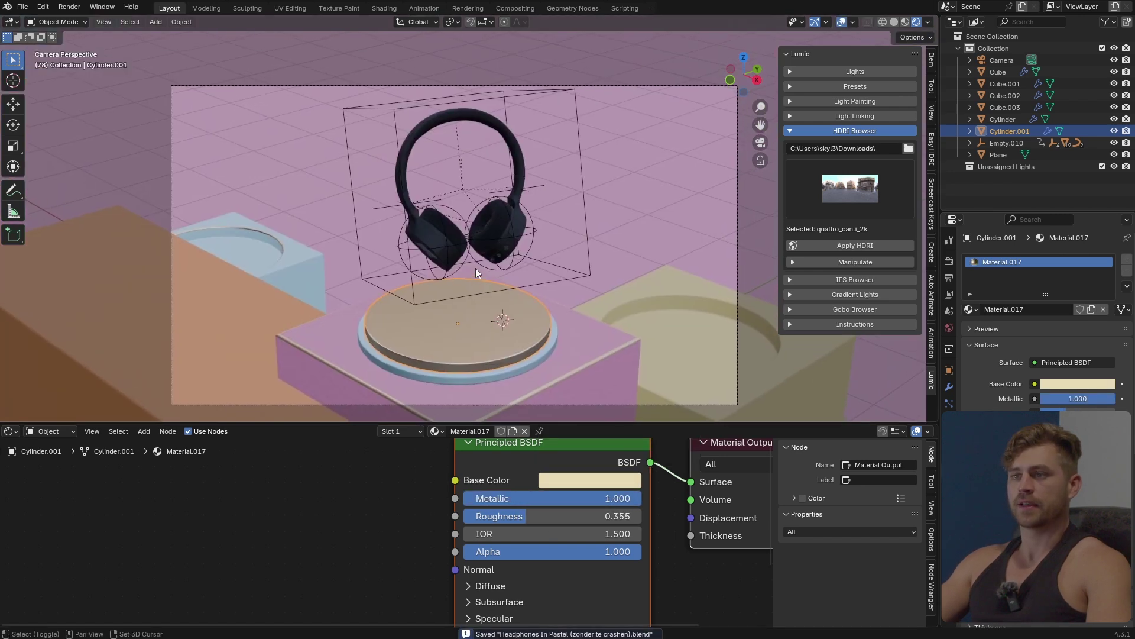
# Select Empty.010 with its full hierarchy of headphone parts, move everything into a new collection named Headphones, and save the file
pyautogui.scroll(-2, 477, 247)
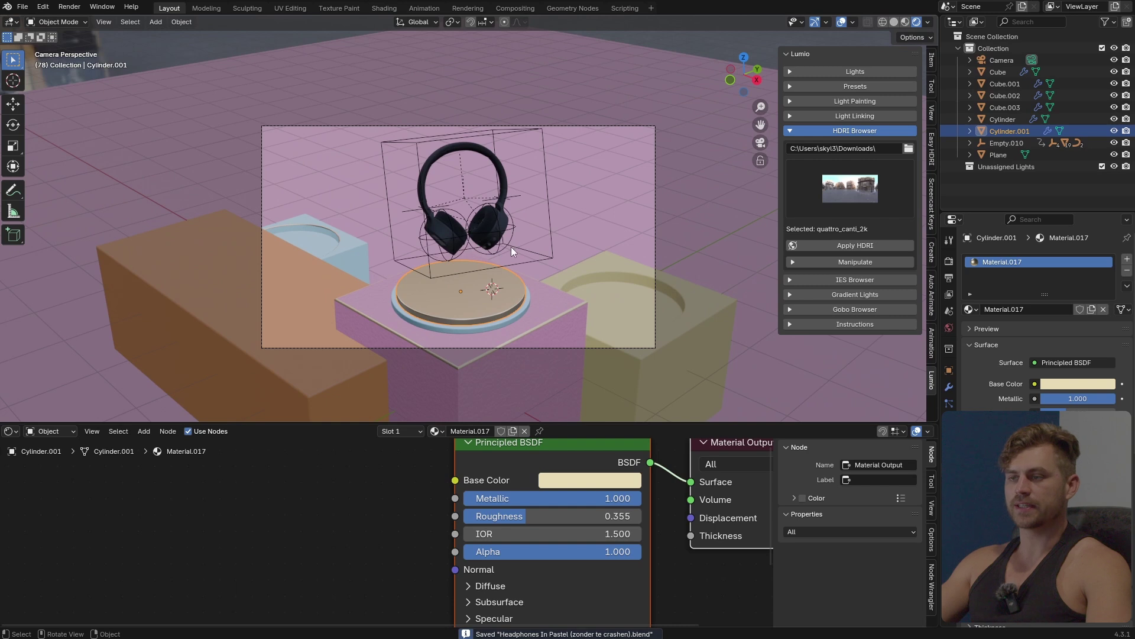
pyautogui.click(513, 129)
pyautogui.scroll(3, 516, 185)
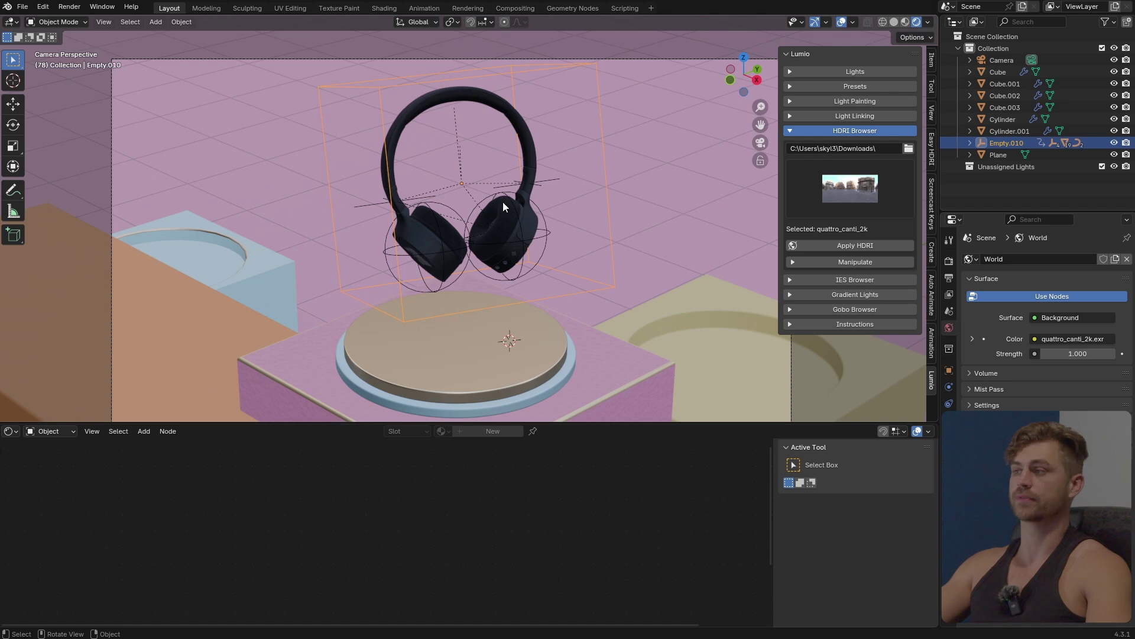
pyautogui.rightClick(1008, 144)
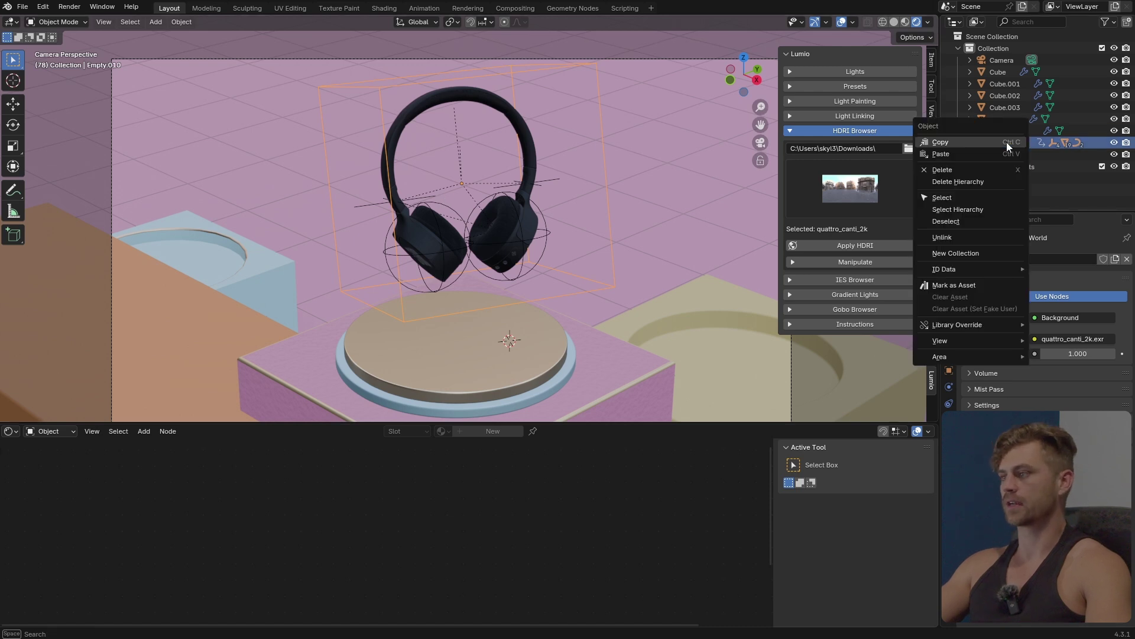
pyautogui.click(978, 209)
pyautogui.keyDown('shift'); pyautogui.moveTo(555, 194); pyautogui.dragTo(519, 209, button='middle'); pyautogui.keyUp('shift')
pyautogui.scroll(1, 504, 146)
pyautogui.scroll(-2, 508, 136)
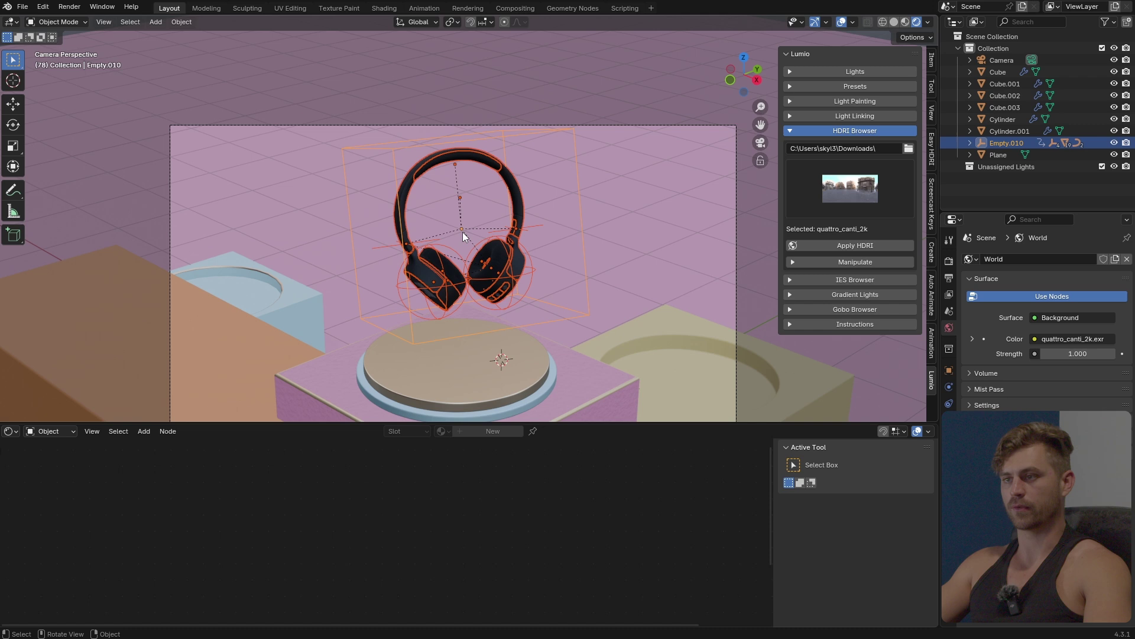
pyautogui.press('m')
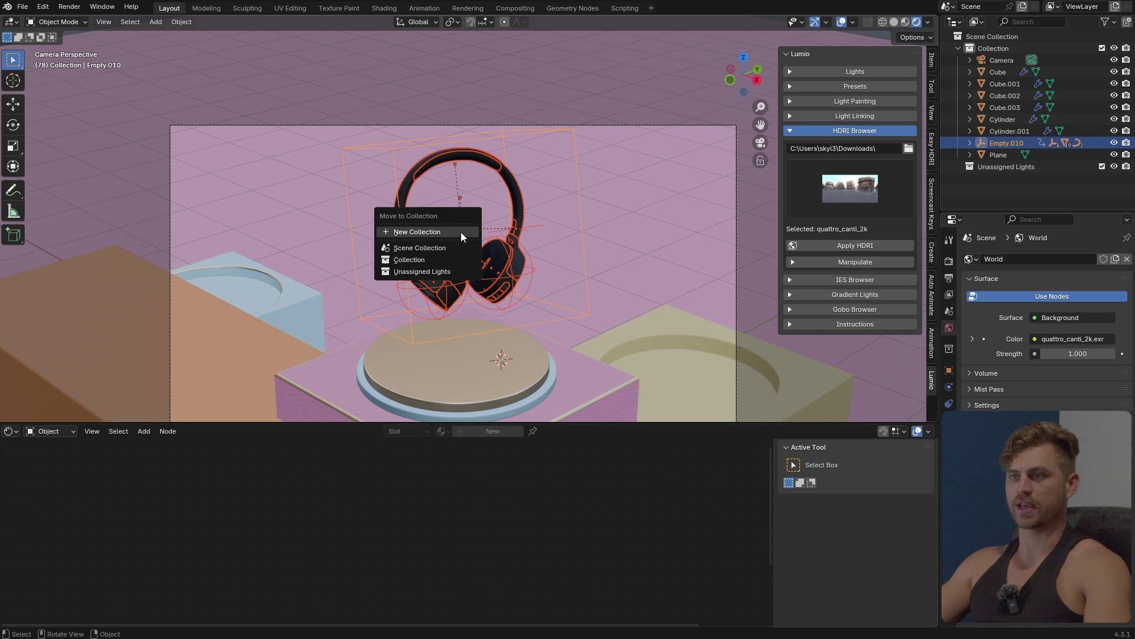
pyautogui.click(460, 232)
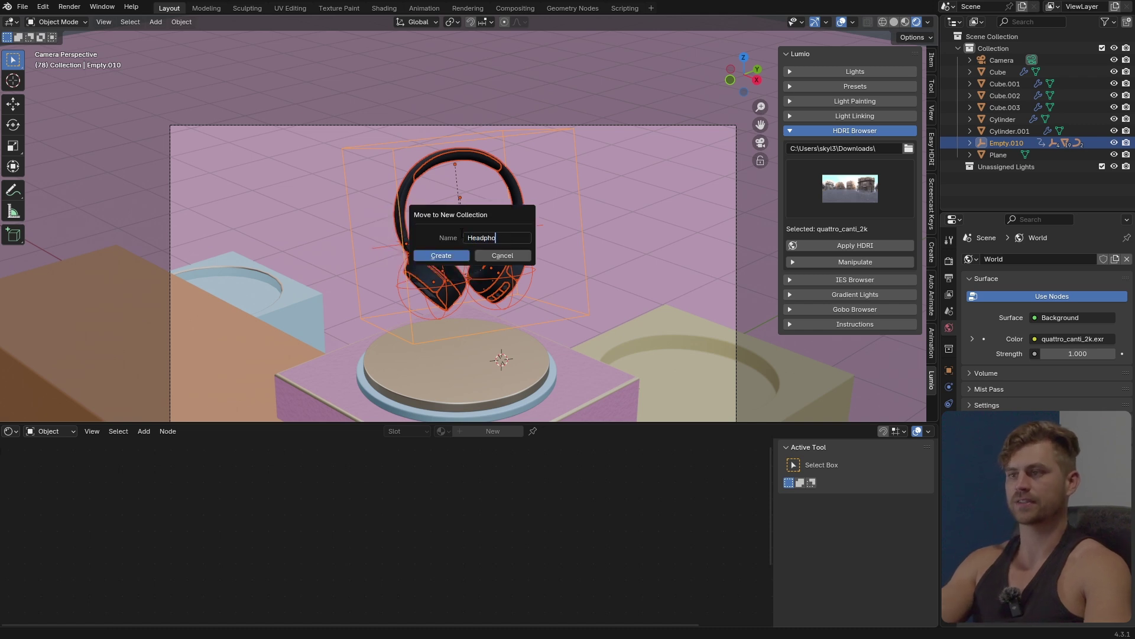
pyautogui.press('Return')
pyautogui.keyDown('shift'); pyautogui.moveTo(501, 259); pyautogui.dragTo(498, 221, button='middle'); pyautogui.keyUp('shift')
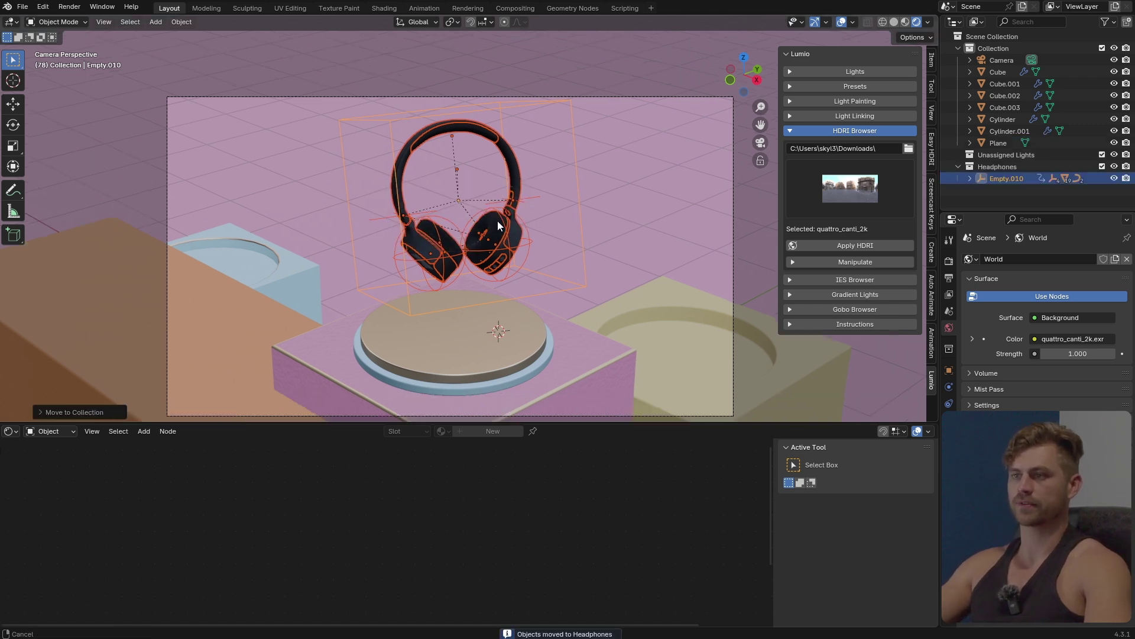
pyautogui.hotkey('ctrl', 's')
# Make the camera's passepartout fully opaque so the surroundings of the frame are black, and hide the viewport overlays
pyautogui.click(686, 88)
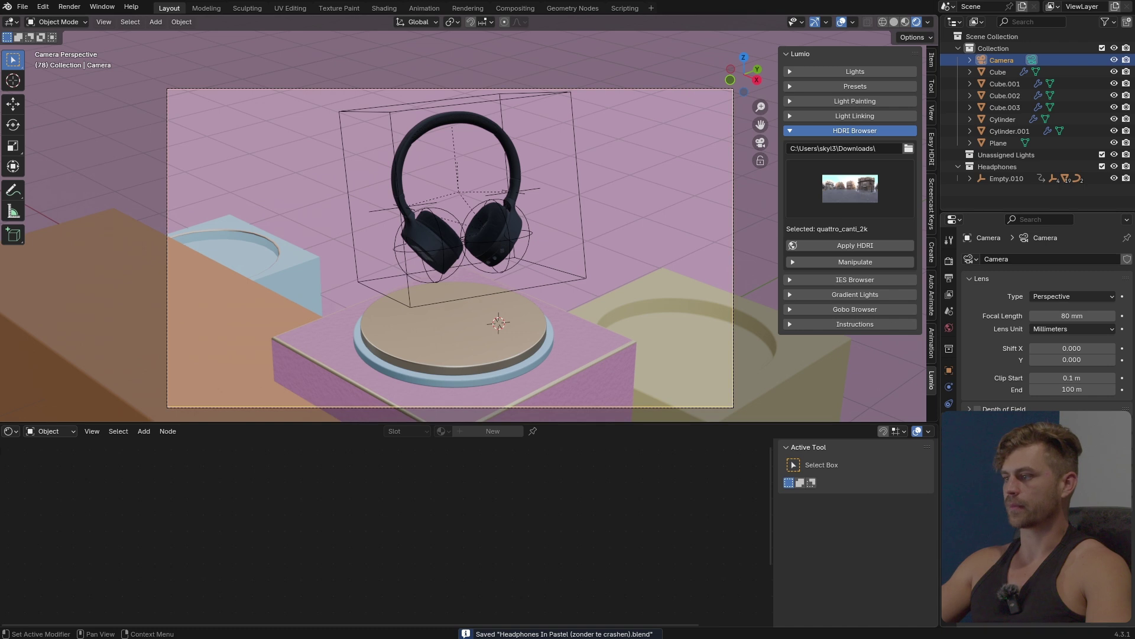
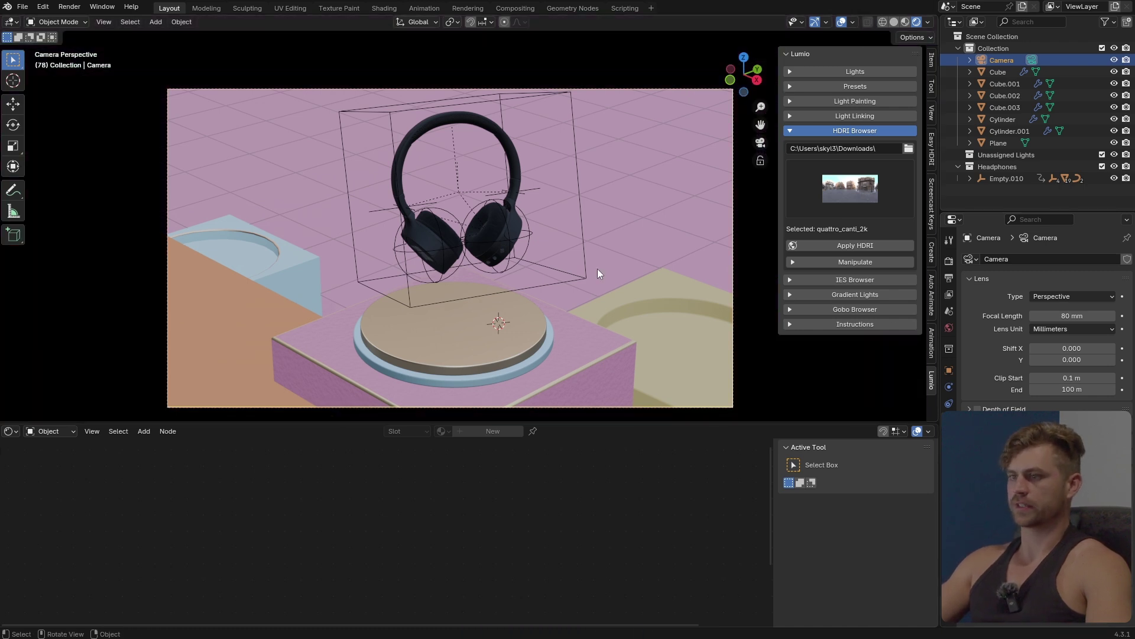
pyautogui.scroll(-2, 528, 241)
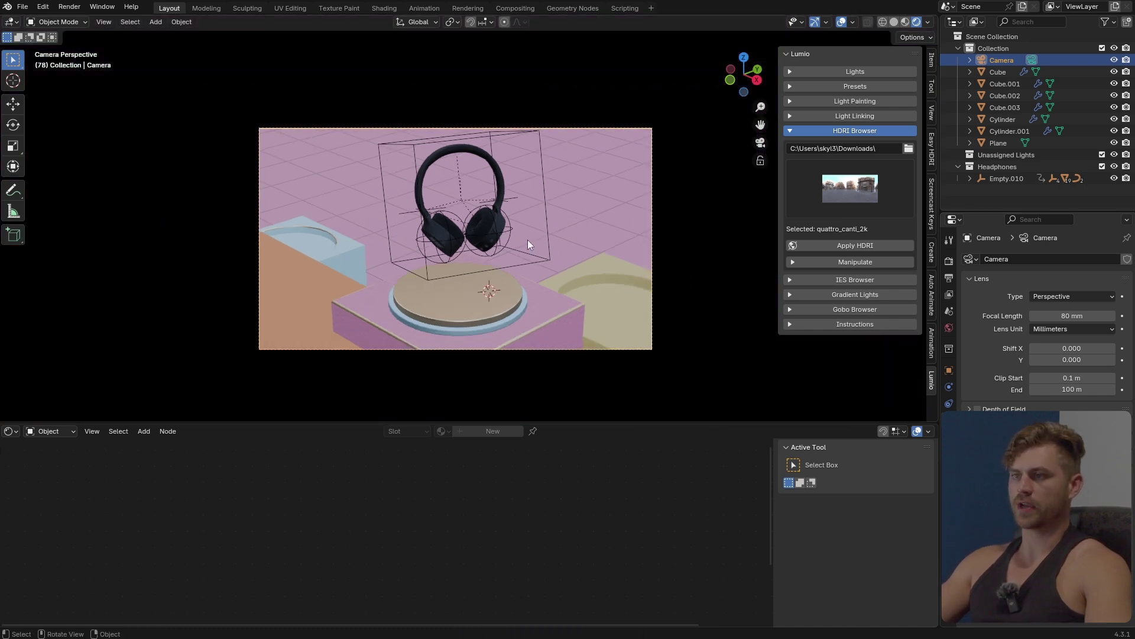
pyautogui.click(841, 23)
pyautogui.scroll(3, 427, 199)
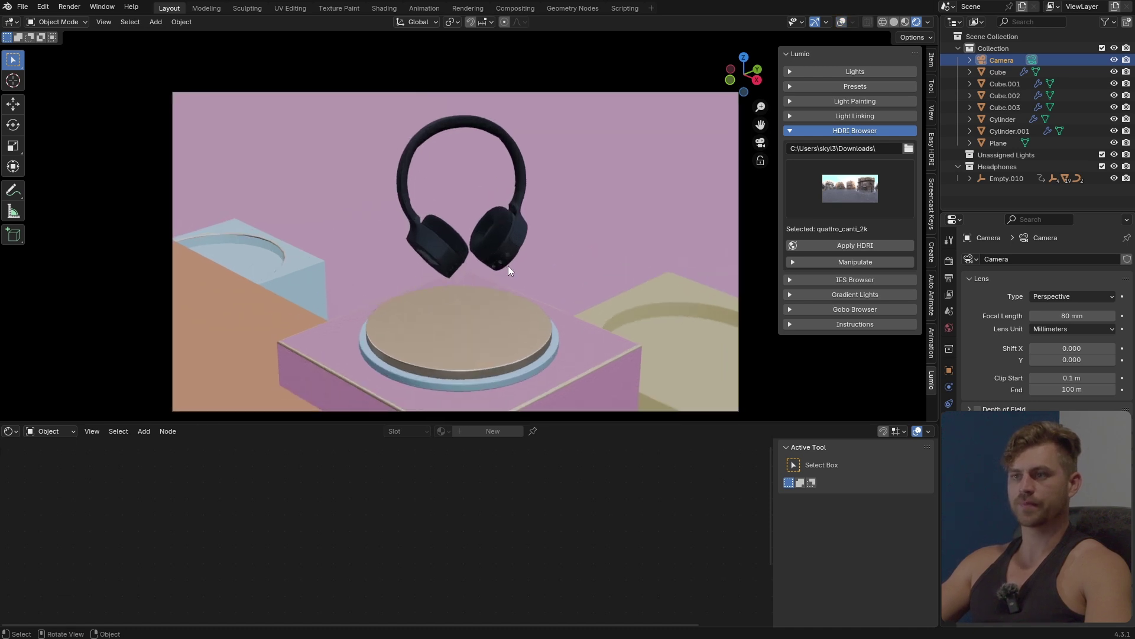
pyautogui.scroll(-2, 536, 286)
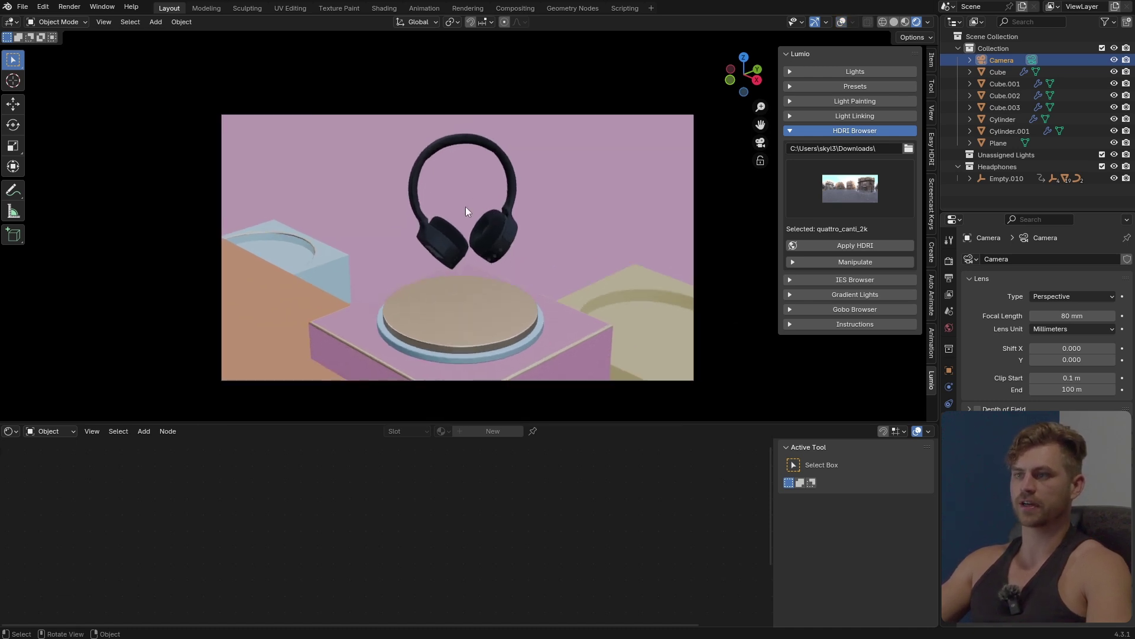
# Add an area light and place it with Lumio's Back Light Mode, aimed at the headphones' ear cups
pyautogui.hotkey('shift', 'a')
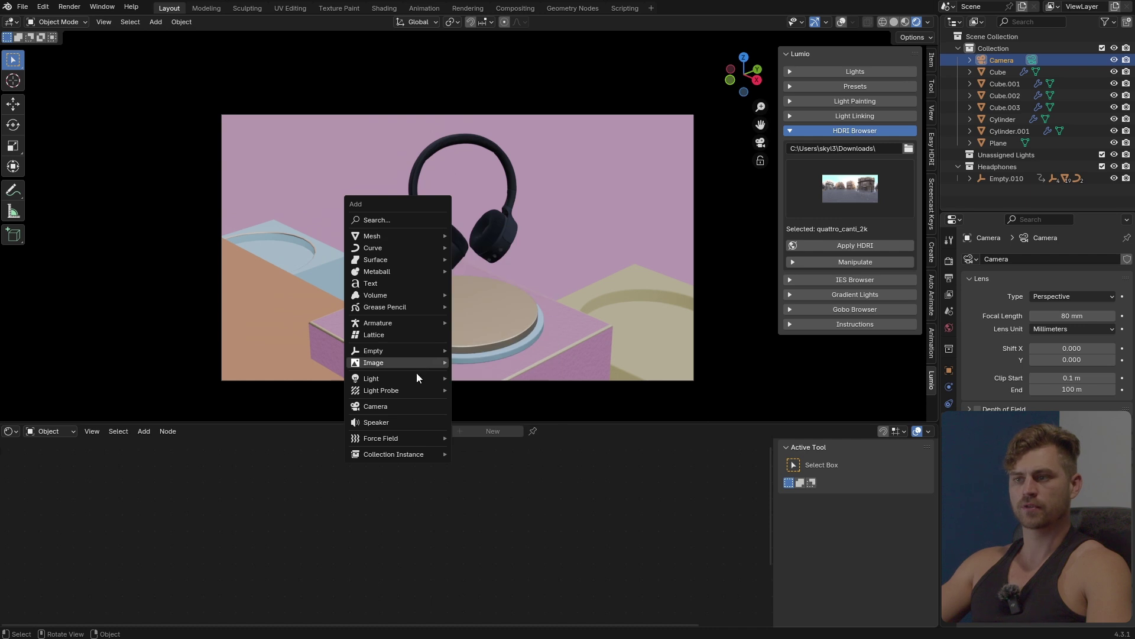
pyautogui.moveTo(416, 378)
pyautogui.click(490, 416)
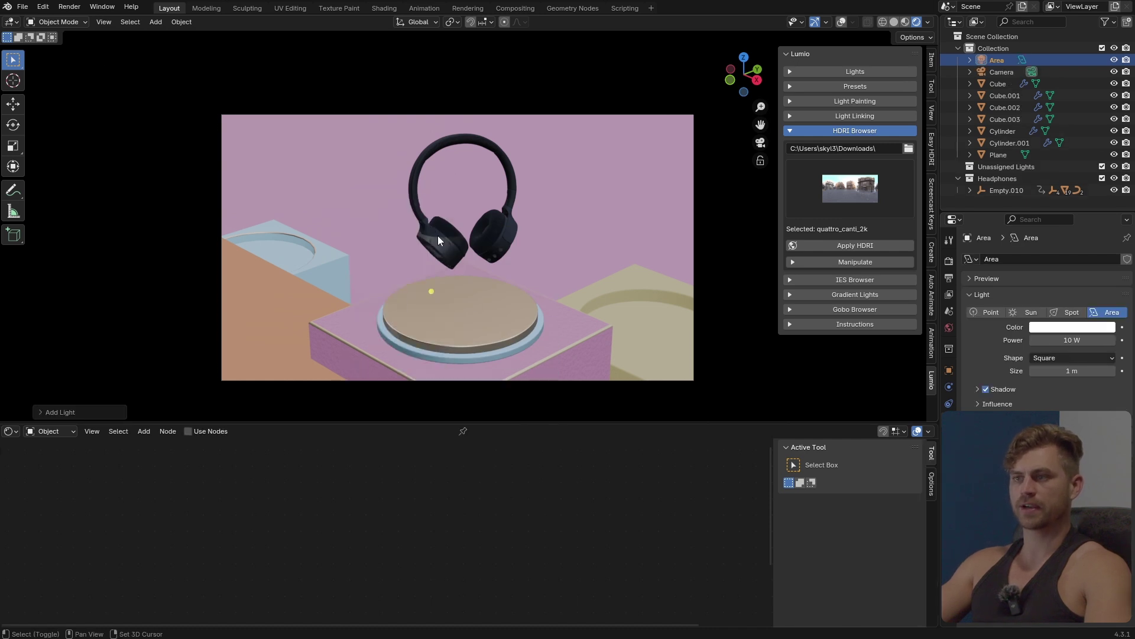
pyautogui.hotkey('shift', 'e')
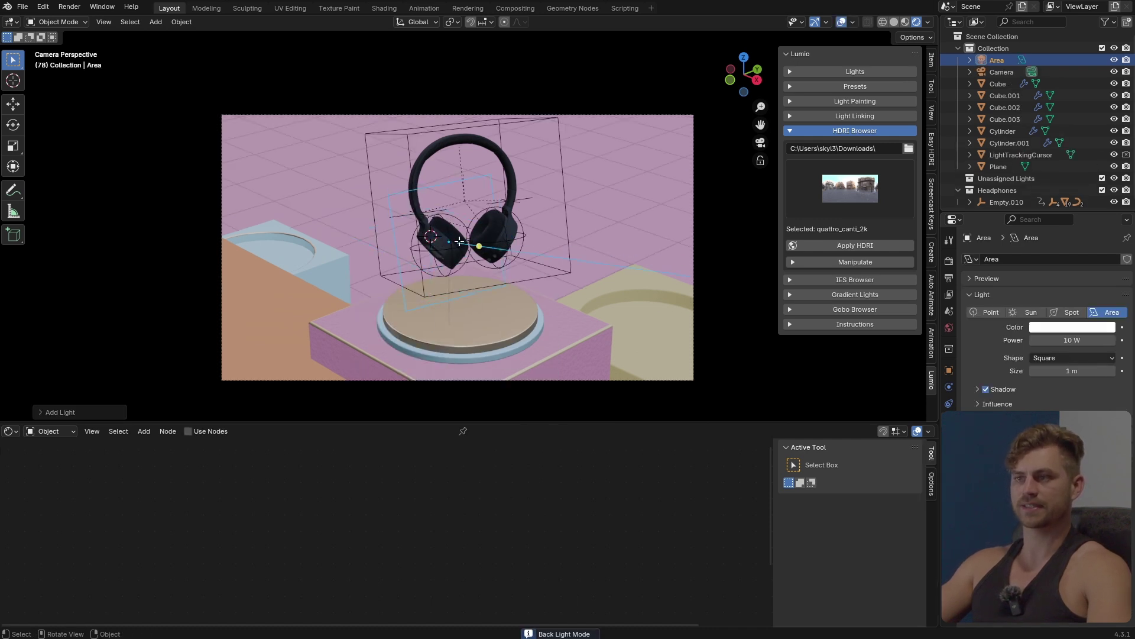
pyautogui.click(506, 267)
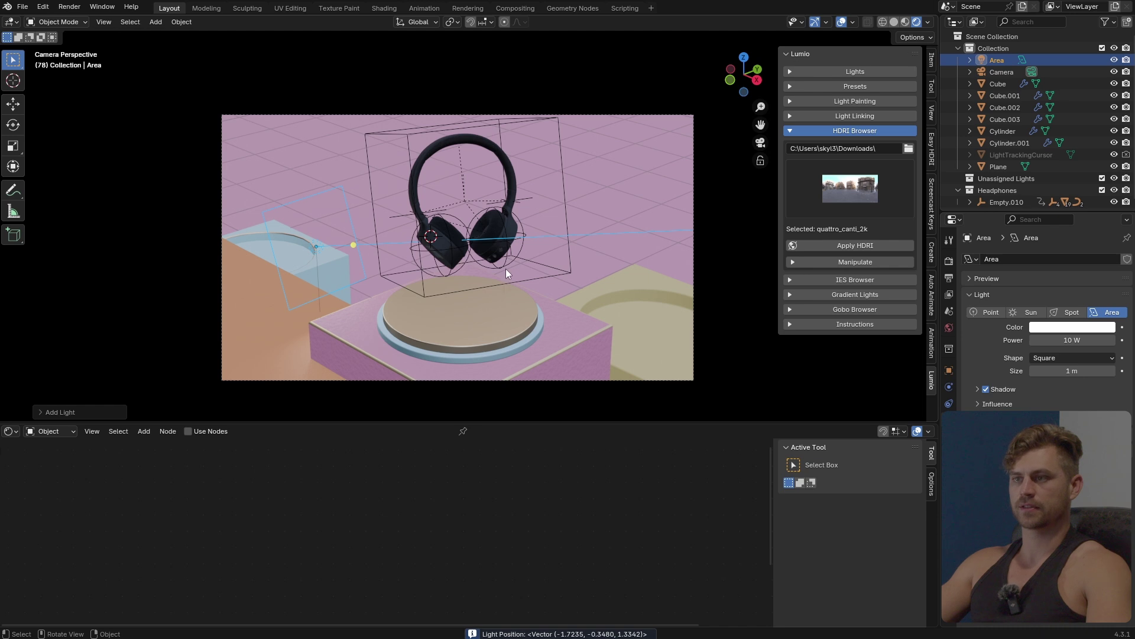
# Rotate the area light around the headphones to a higher position above the blue block and set its power to 204.78 W
pyautogui.press('r')
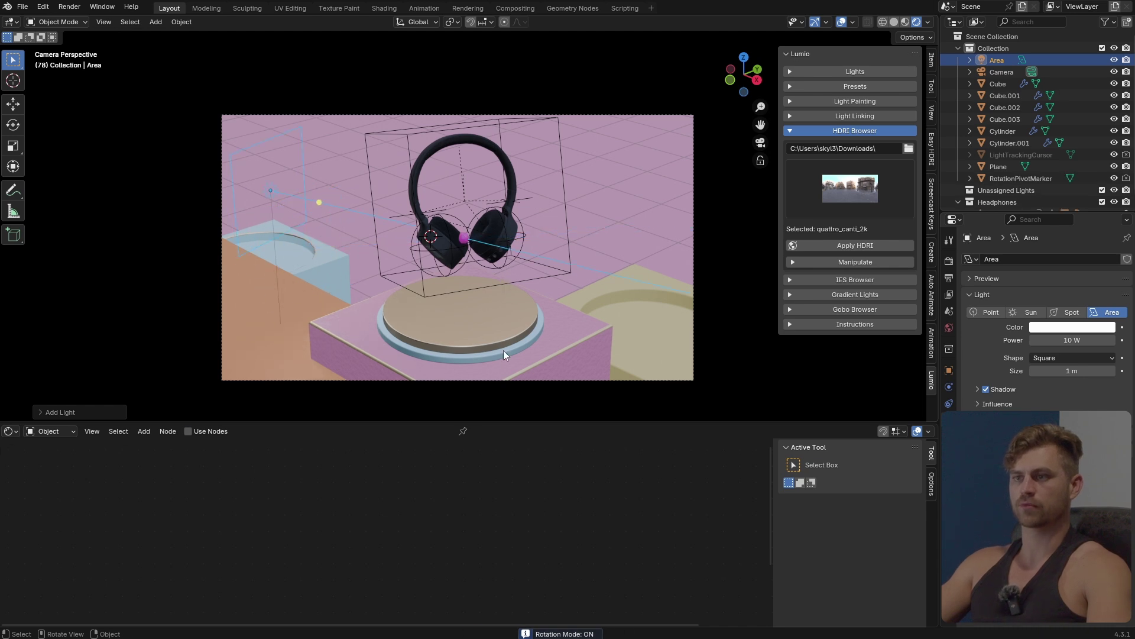
pyautogui.keyDown('shift'); pyautogui.scroll(15, 452, 268); pyautogui.keyUp('shift')
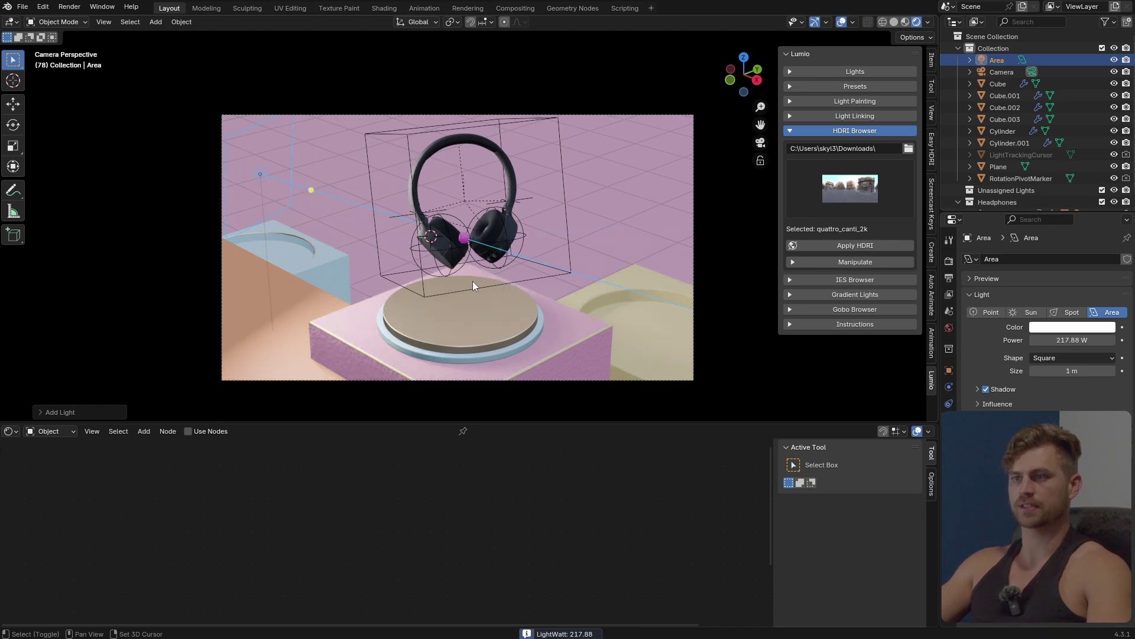
pyautogui.keyDown('shift'); pyautogui.scroll(-2, 464, 281); pyautogui.keyUp('shift')
pyautogui.keyDown('shift'); pyautogui.scroll(5, 480, 289); pyautogui.keyUp('shift')
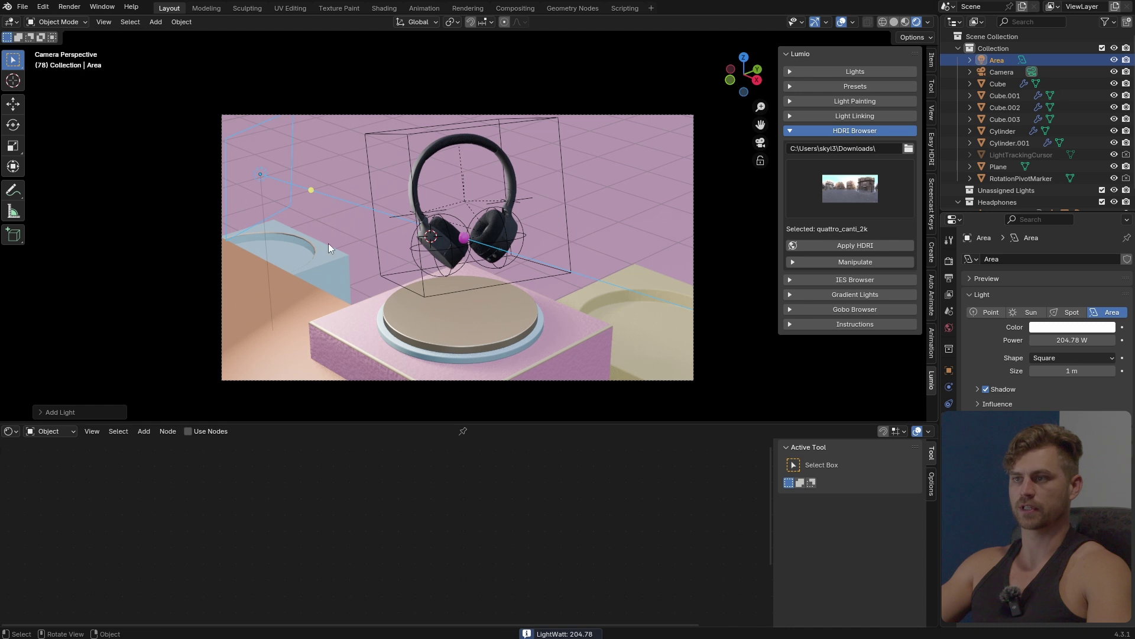
pyautogui.click(443, 242)
# Duplicate the area light and use Back Light and Rotation modes to light the headphones from the upper right at 24.558 W
pyautogui.hotkey('shift', 'd')
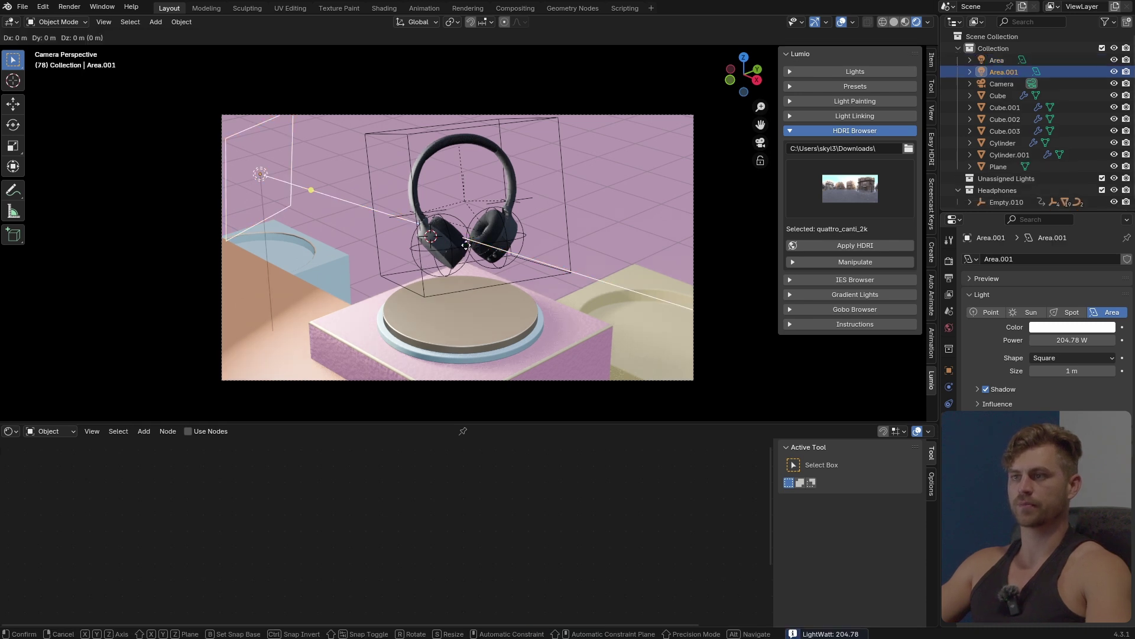
pyautogui.click(500, 247)
pyautogui.hotkey('shift', 'e')
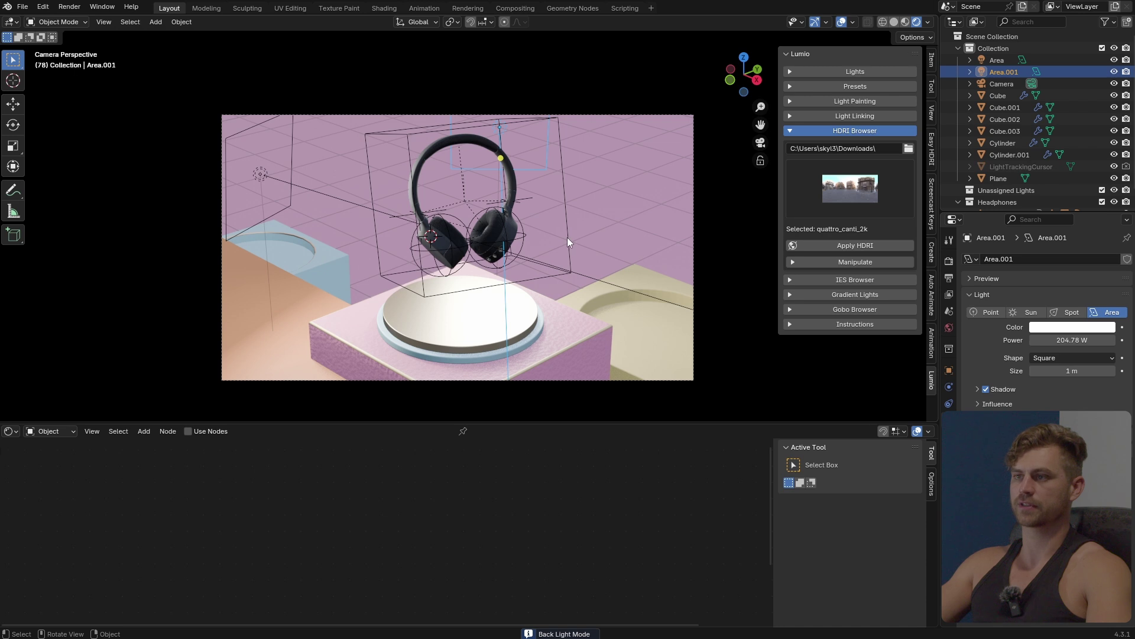
pyautogui.hotkey('shift', 'r')
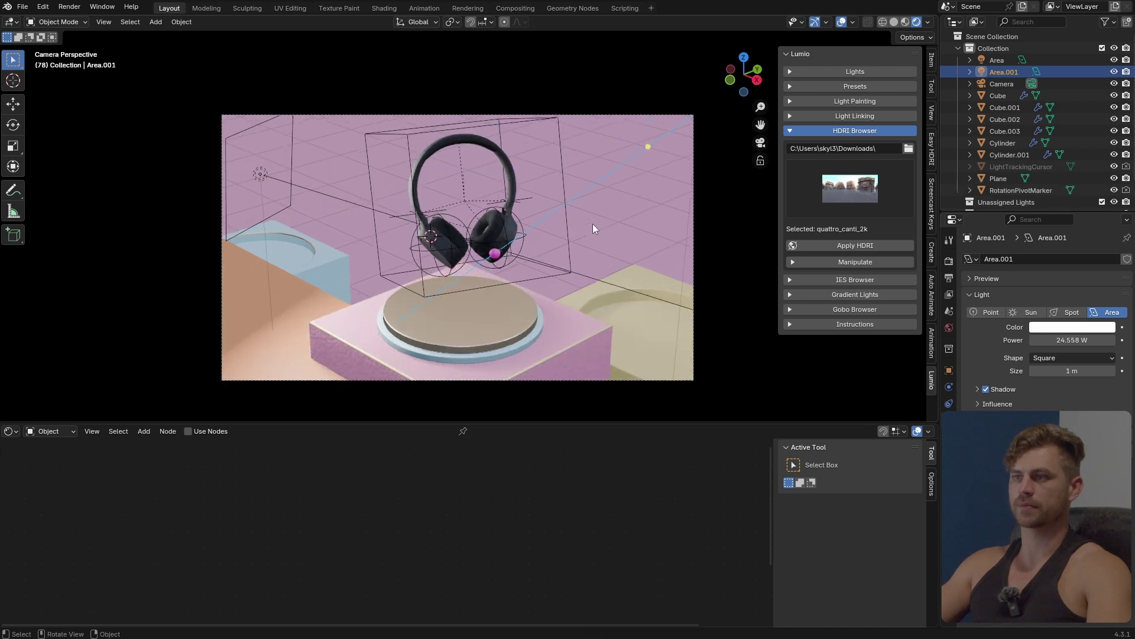
# Give Area.001 a colour temperature of 6500 and narrow its light spread to about 2.35
pyautogui.scroll(2, 593, 224)
pyautogui.keyDown('shift'); pyautogui.moveTo(593, 213); pyautogui.dragTo(545, 231, button='middle'); pyautogui.keyUp('shift')
pyautogui.hotkey('shift', 't')
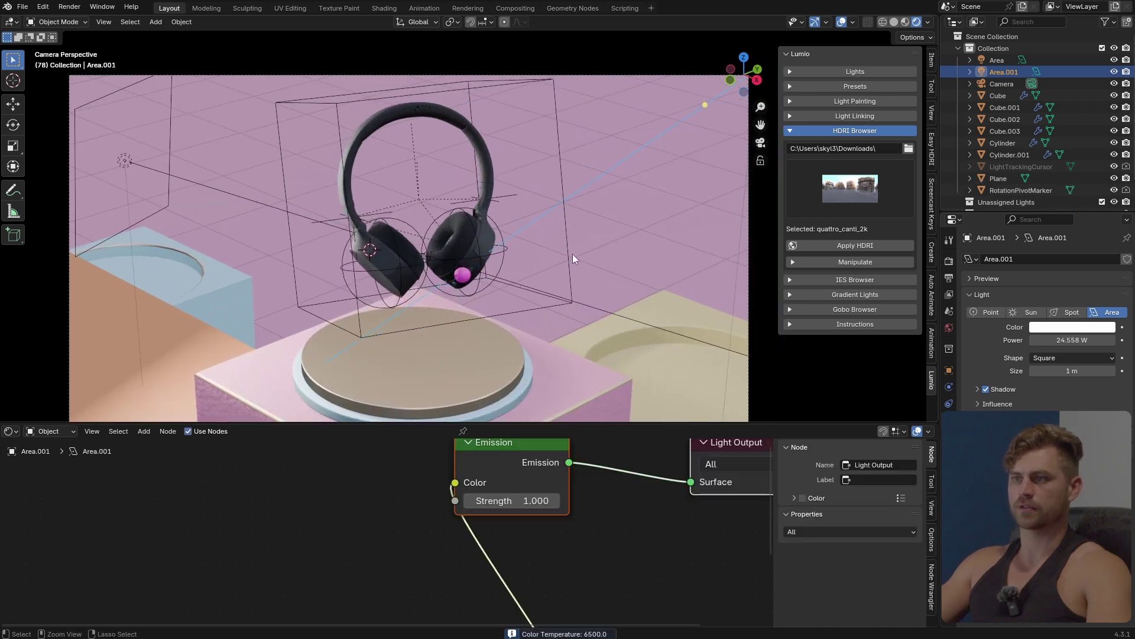
pyautogui.keyDown('alt'); pyautogui.scroll(-20, 574, 260); pyautogui.keyUp('alt')
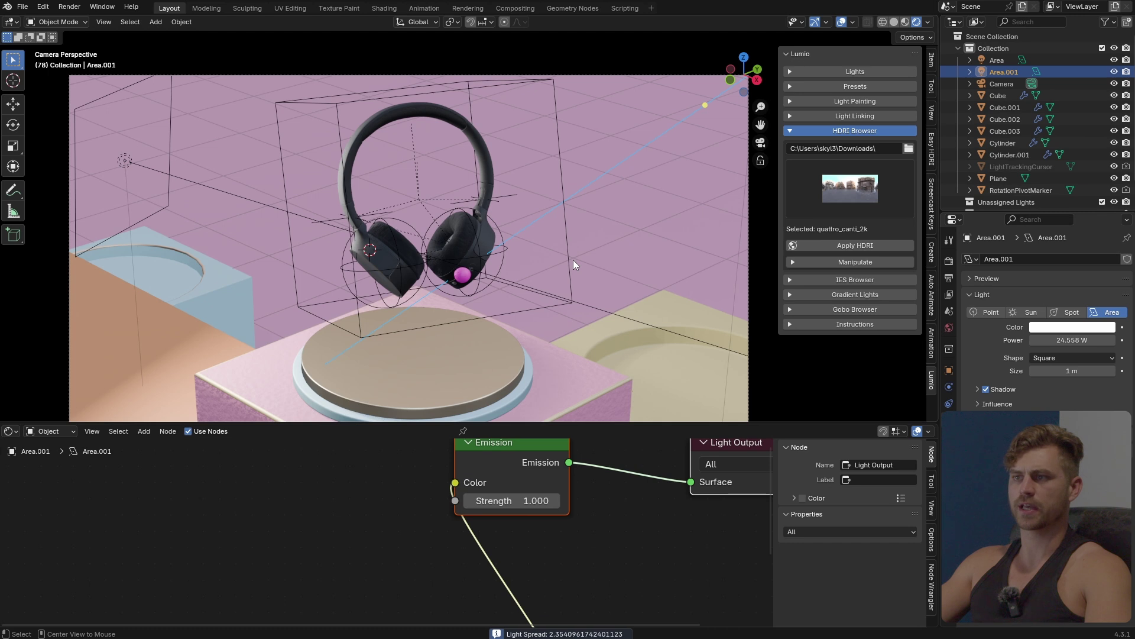
# Adjust the power of Area.001 to about 93.6 W
pyautogui.keyDown('shift'); pyautogui.scroll(5, 560, 251); pyautogui.keyUp('shift')
pyautogui.keyDown('shift'); pyautogui.scroll(-2, 560, 252); pyautogui.keyUp('shift')
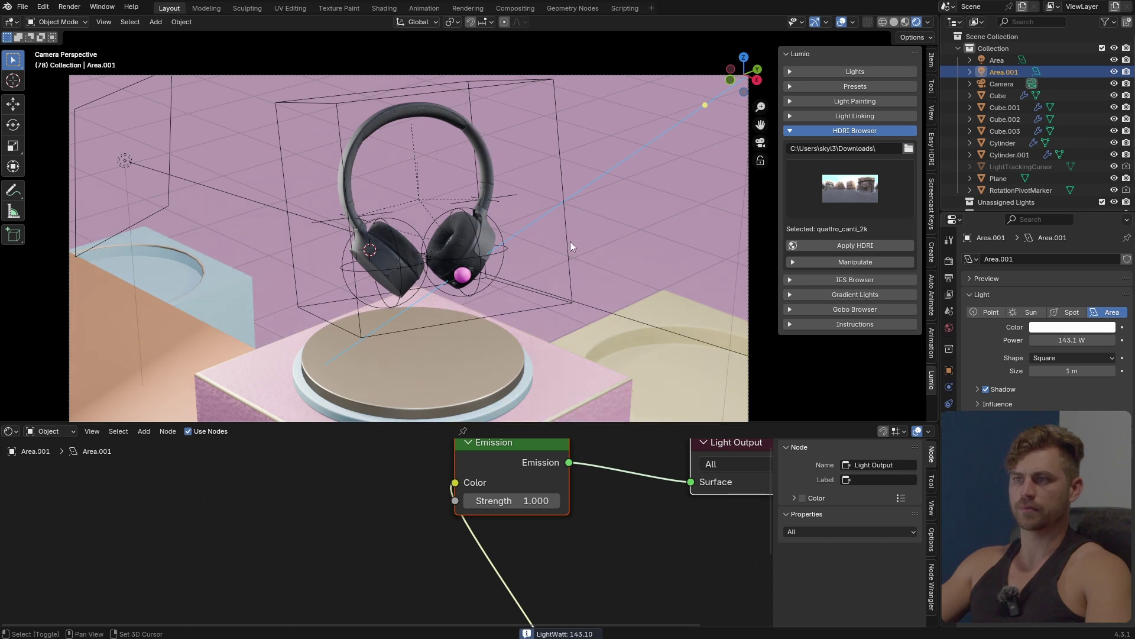
pyautogui.scroll(2, 571, 242)
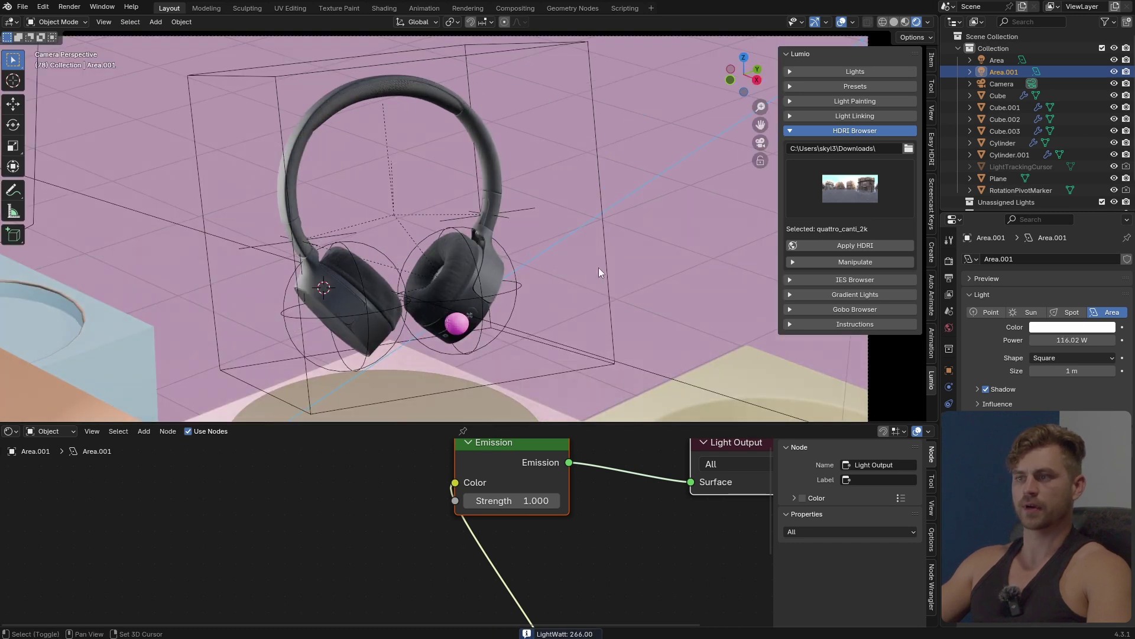
pyautogui.keyDown('shift'); pyautogui.scroll(-3, 599, 266); pyautogui.keyUp('shift')
pyautogui.keyDown('shift'); pyautogui.scroll(1, 599, 264); pyautogui.keyUp('shift')
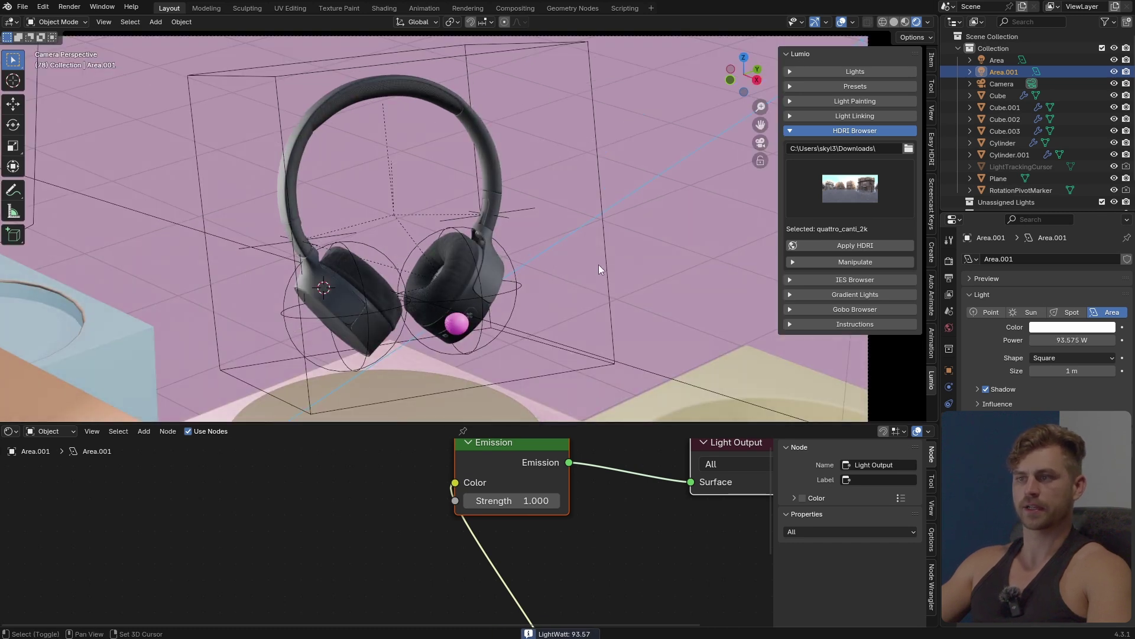
pyautogui.scroll(-1, 585, 259)
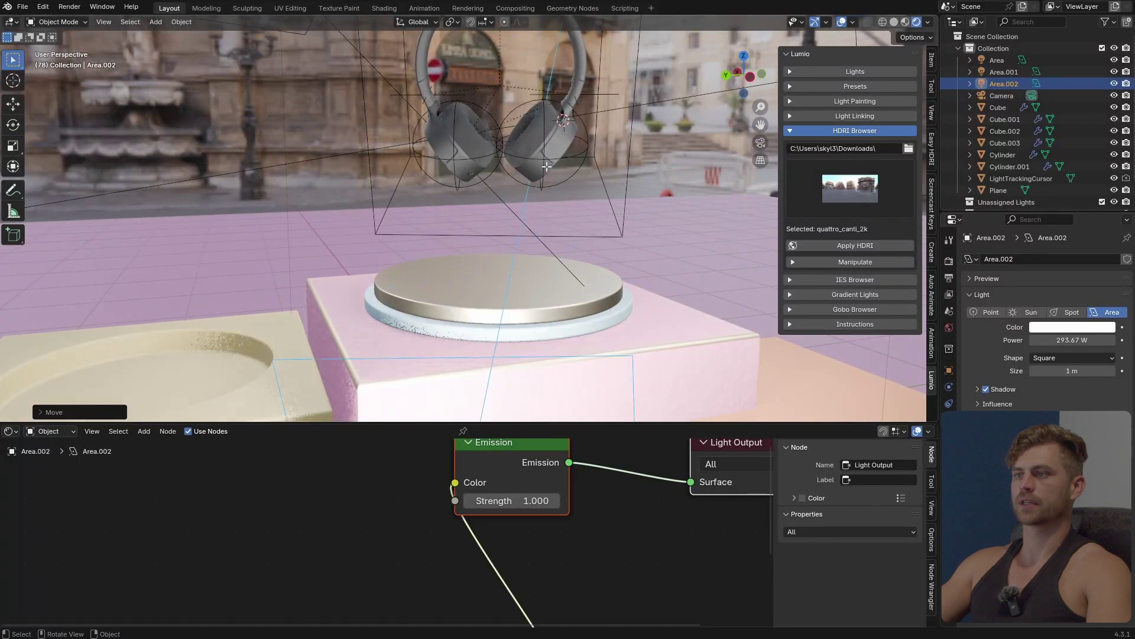
# Save the file from the camera view and move Area, Area.001 and Area.002 into a new collection named Headphone lights
pyautogui.press('KP_0')
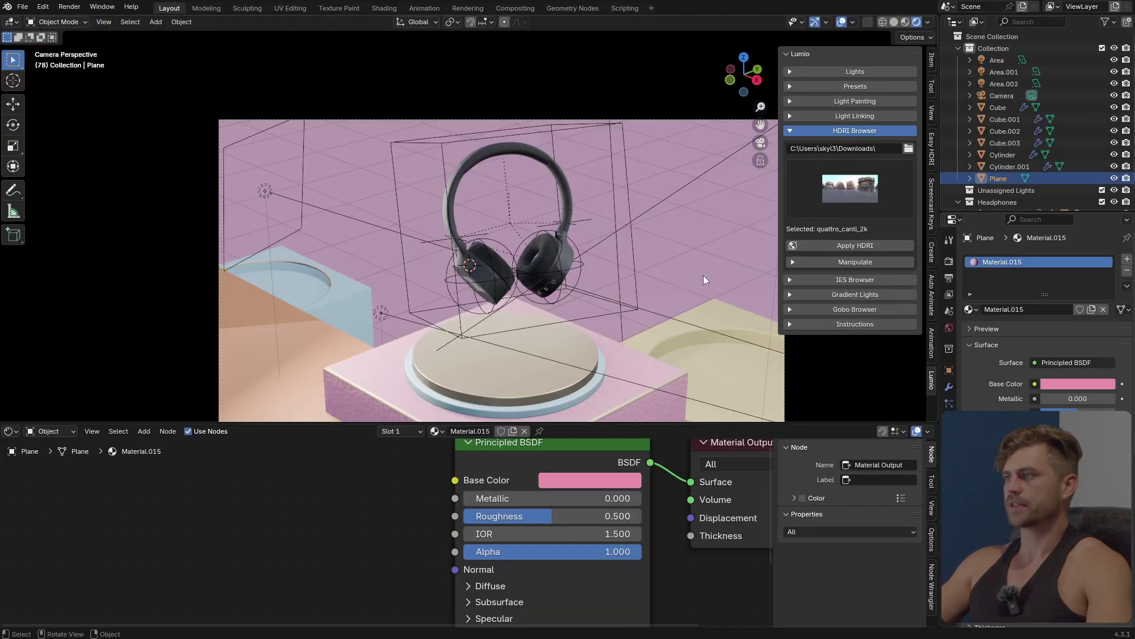
pyautogui.hotkey('ctrl', 's')
pyautogui.click(1001, 60)
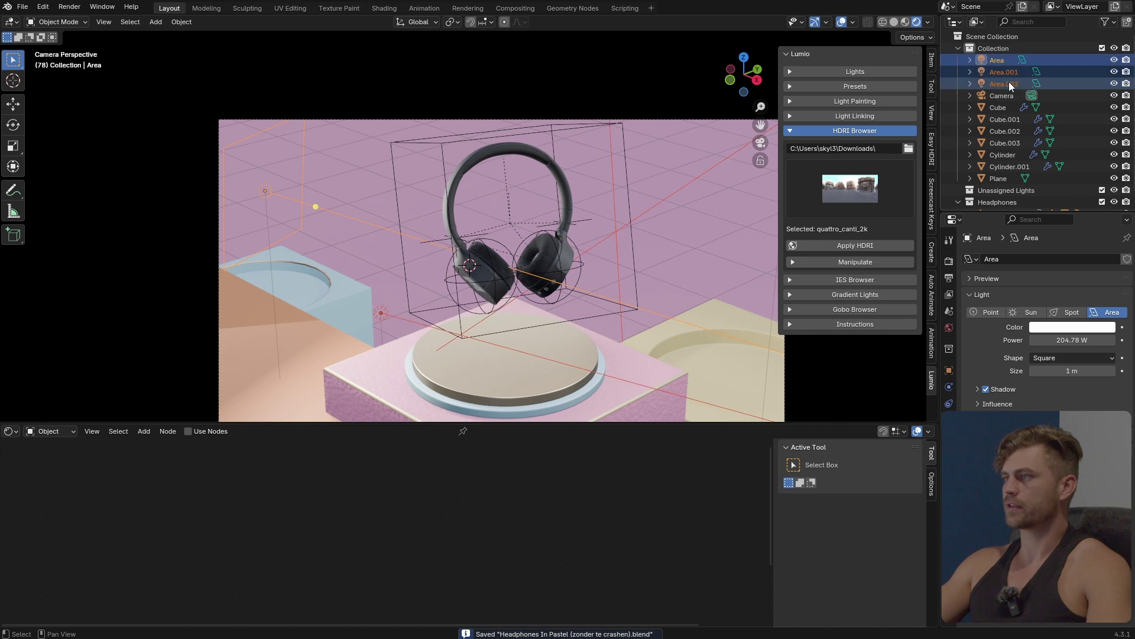
pyautogui.keyDown('shift'); pyautogui.click(1009, 82); pyautogui.keyUp('shift')
pyautogui.press('m')
pyautogui.click(625, 198)
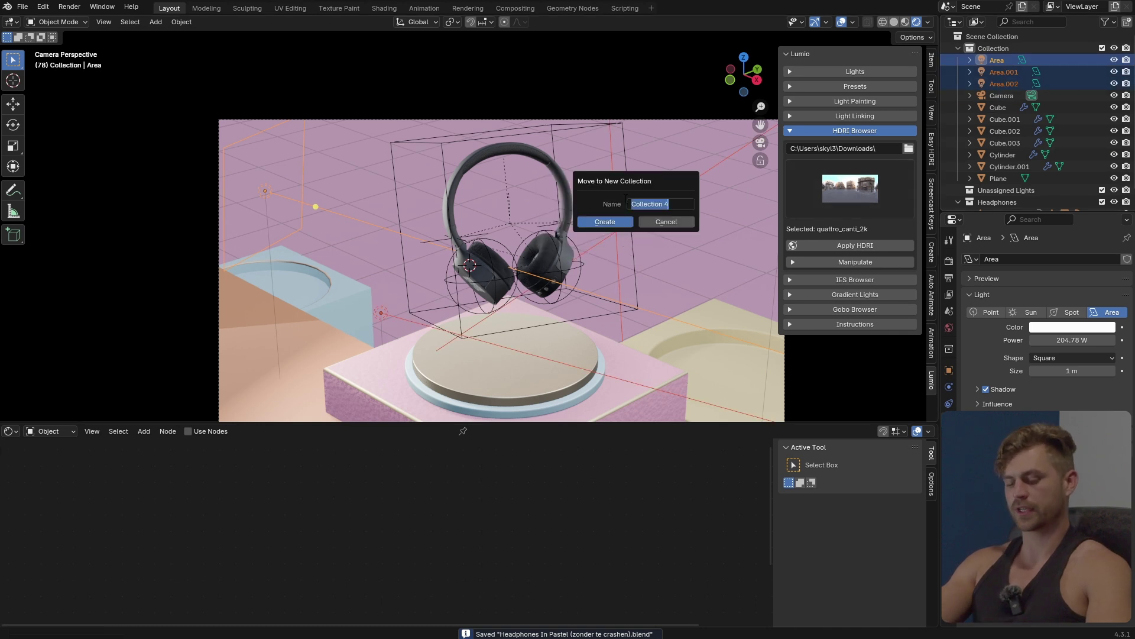
pyautogui.write('Headphone lights')
pyautogui.press('Return')
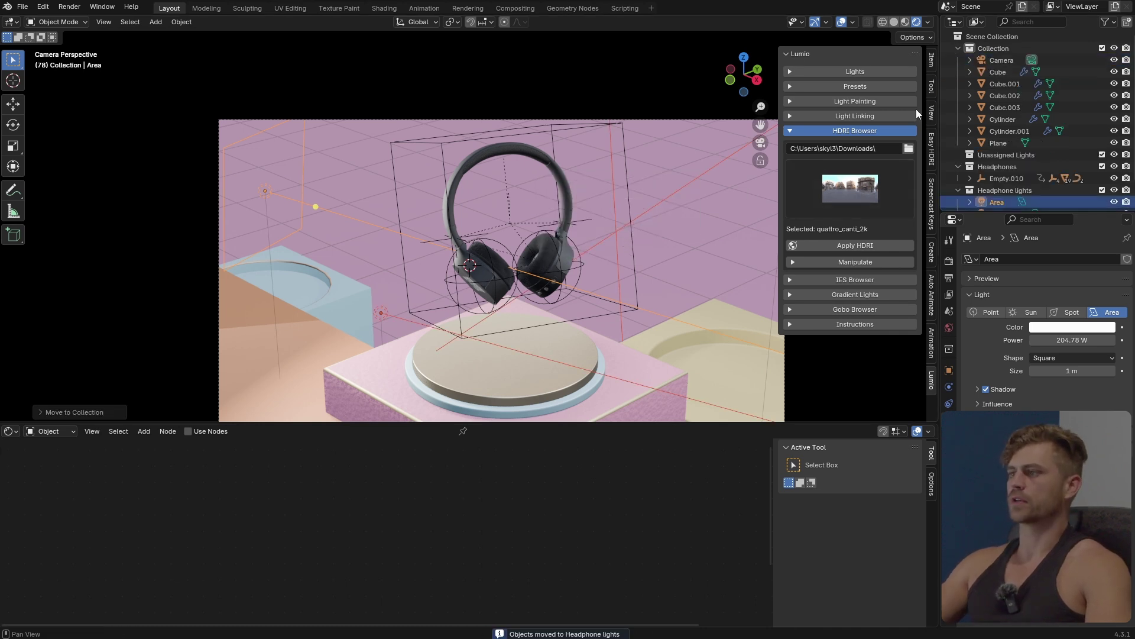
# Add Lumio light linking from the Headphone lights collection to the Headphones collection as its target
pyautogui.click(856, 116)
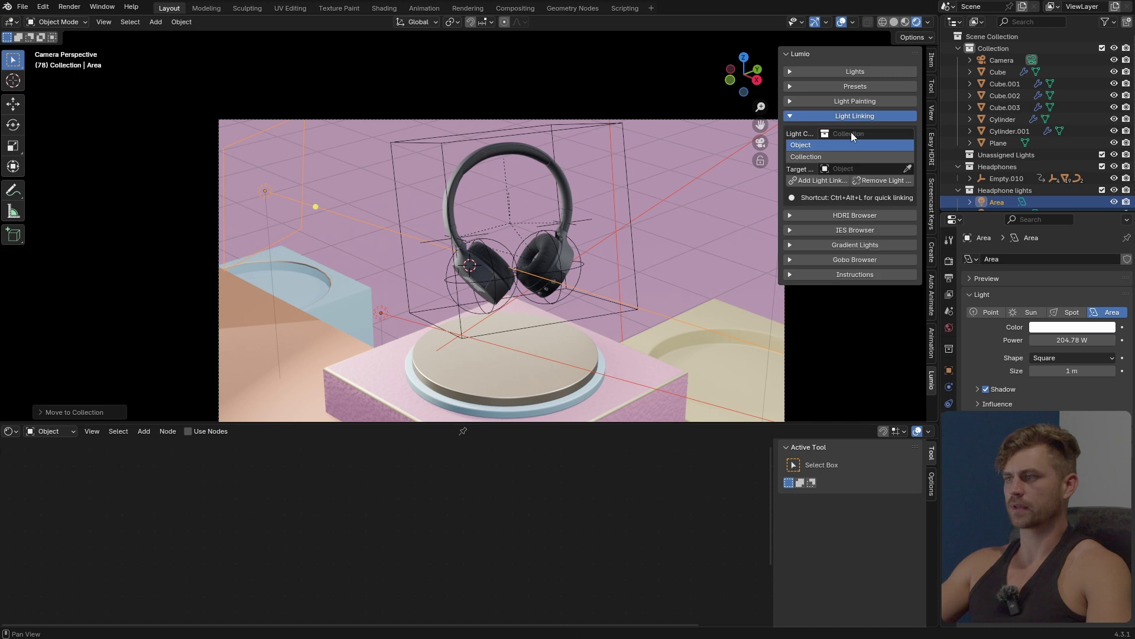
pyautogui.click(850, 133)
pyautogui.click(892, 165)
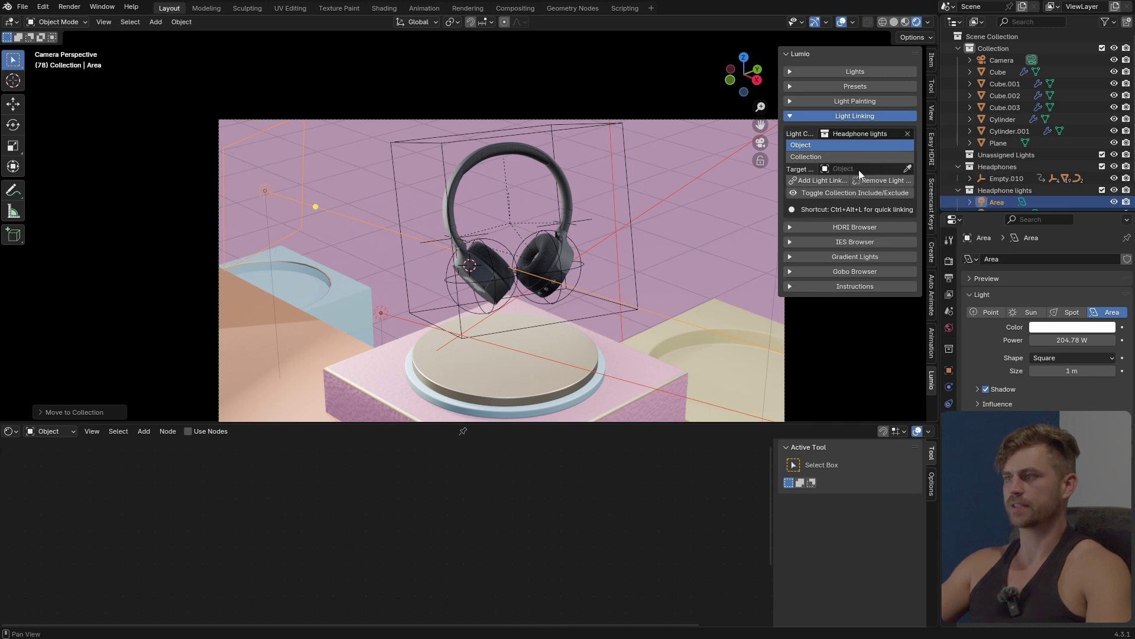
pyautogui.click(837, 156)
pyautogui.click(870, 170)
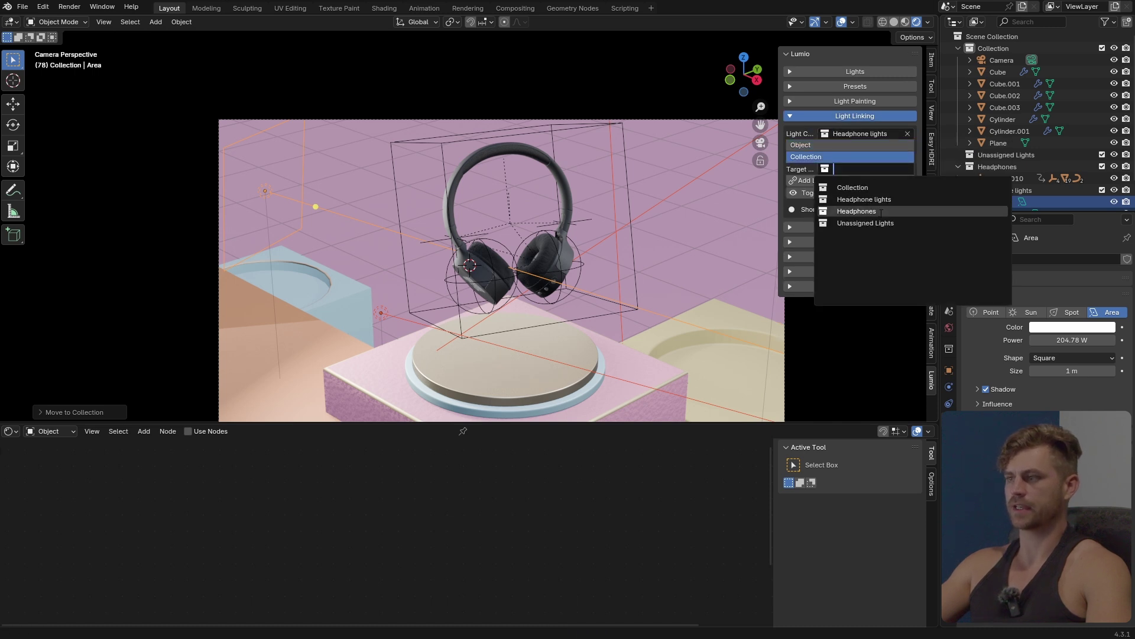
pyautogui.click(880, 213)
pyautogui.click(818, 179)
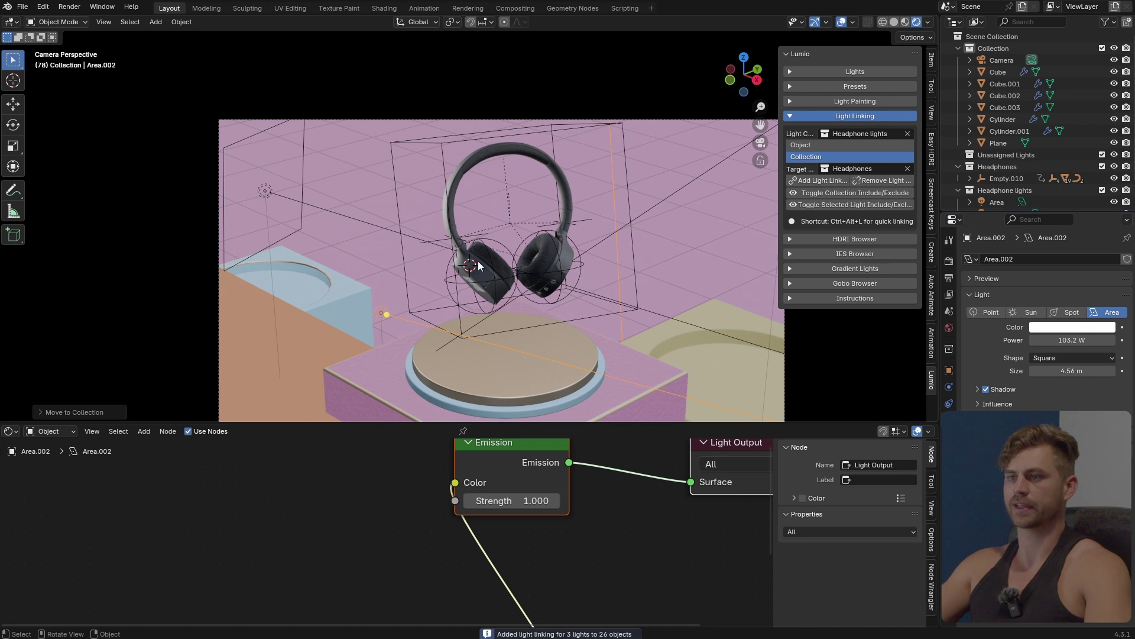
# Compare the collection light linking in exclude and include mode, leave it on include, and save the file
pyautogui.scroll(4, 574, 266)
pyautogui.scroll(-3, 574, 266)
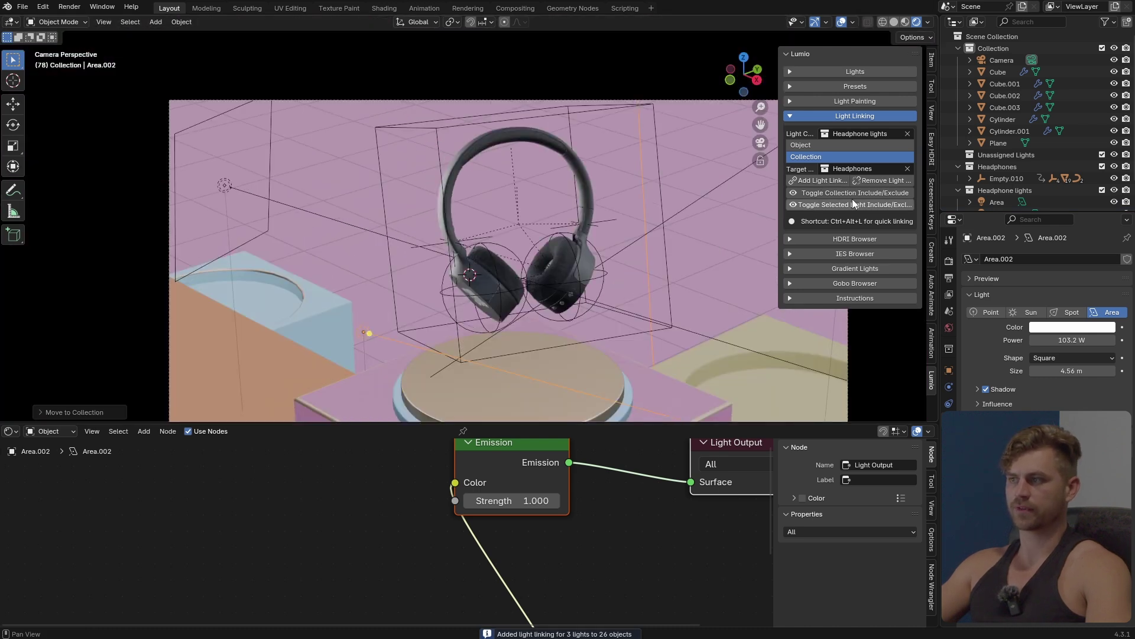
pyautogui.click(838, 193)
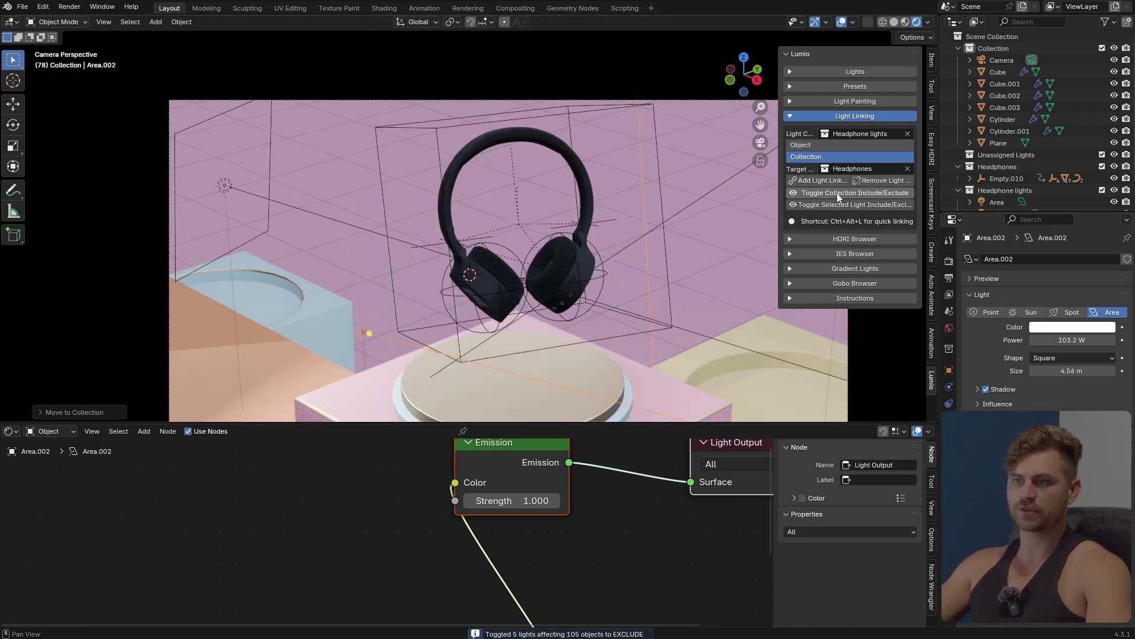
pyautogui.click(838, 194)
pyautogui.scroll(-2, 479, 293)
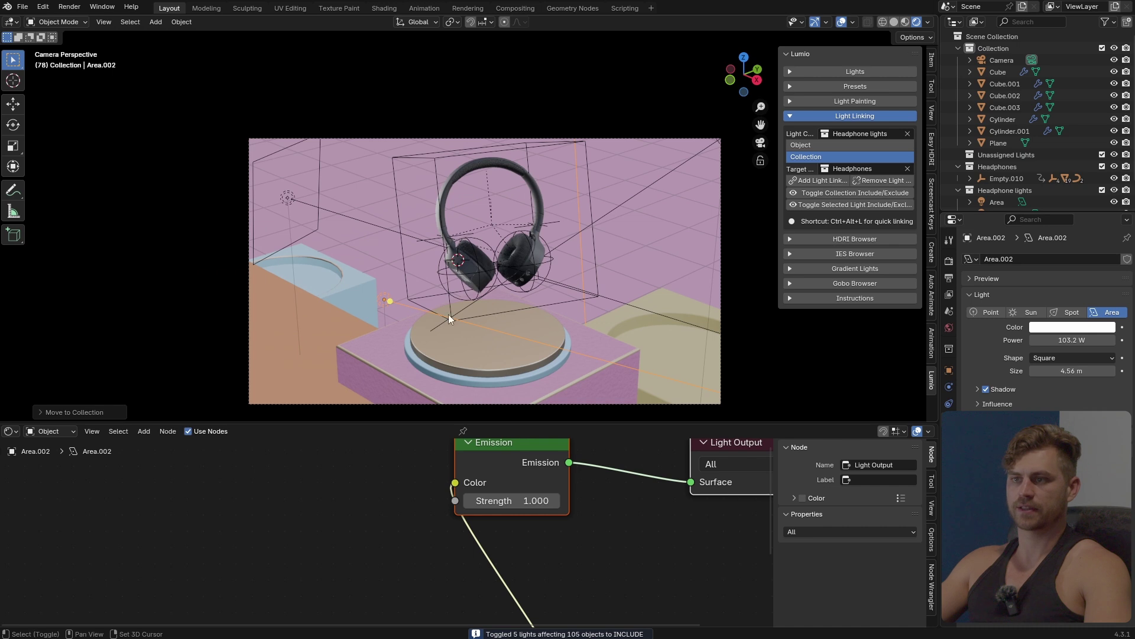
pyautogui.hotkey('ctrl', 's')
pyautogui.scroll(-2, 510, 278)
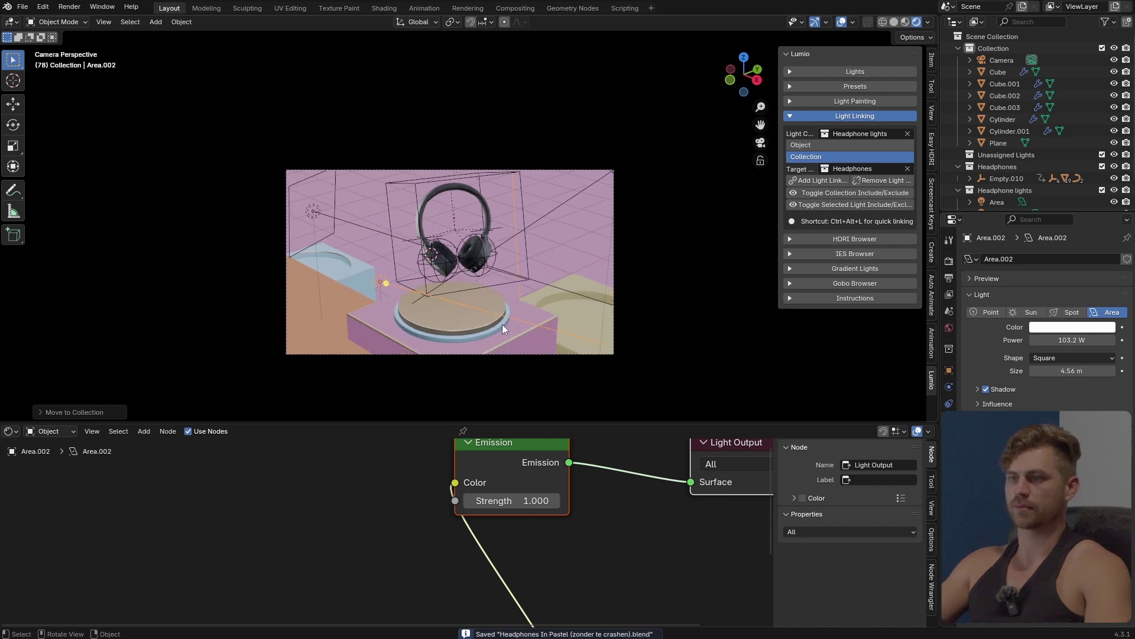
# Add a new area light, rotate it about the global X axis and set its power to 742 W
pyautogui.hotkey('shift', 'a')
pyautogui.moveTo(520, 316)
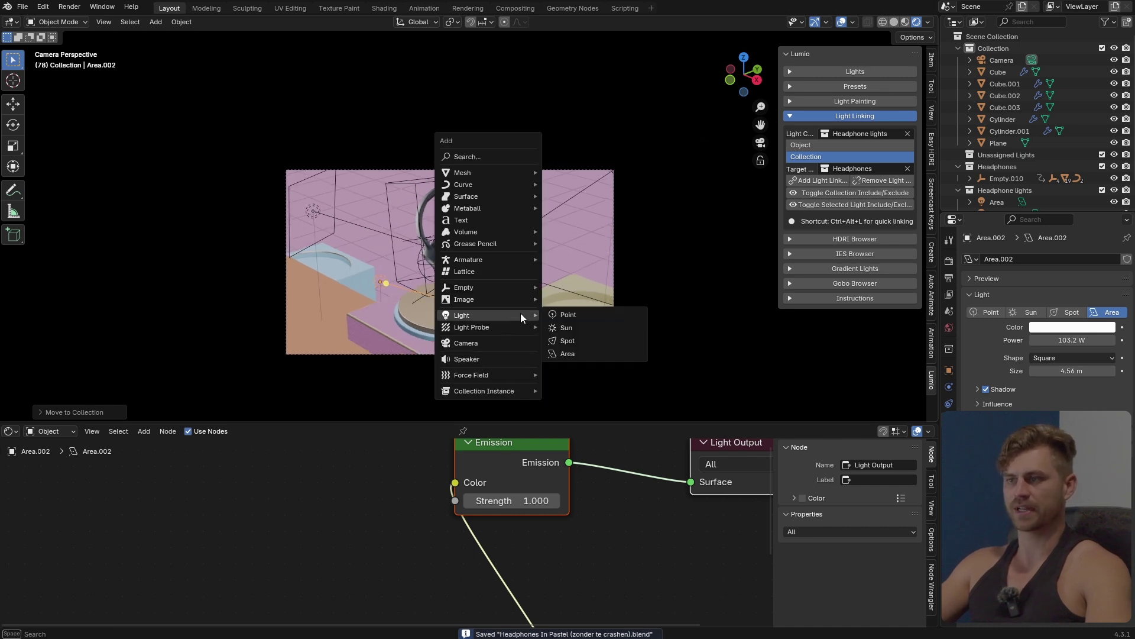
pyautogui.click(577, 354)
pyautogui.press('r')
pyautogui.press('x')
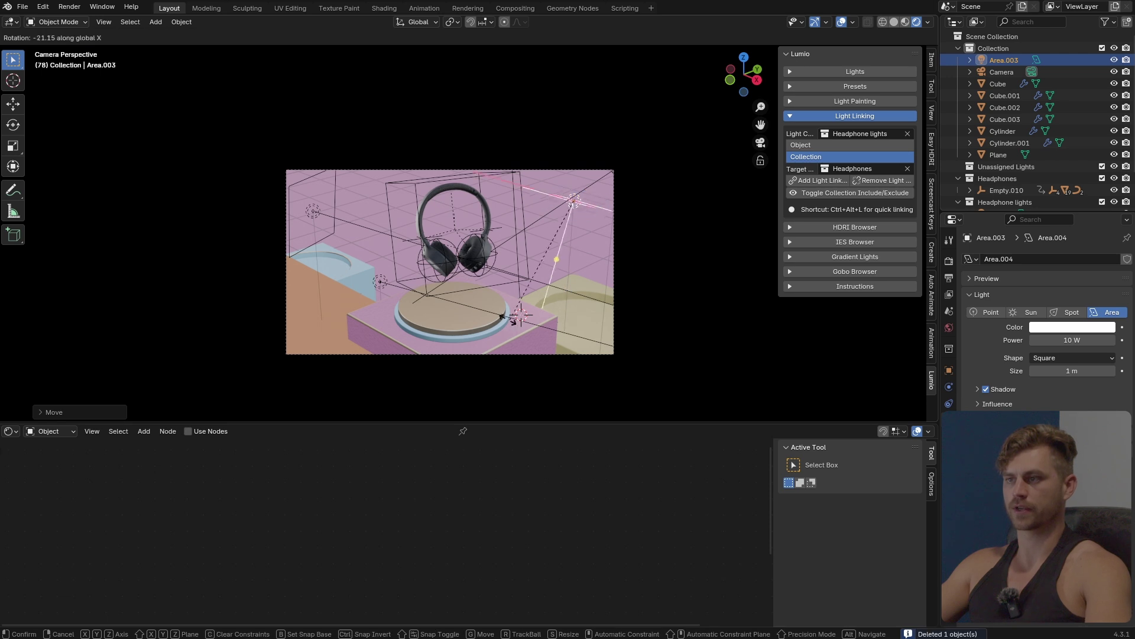
pyautogui.click(405, 259)
pyautogui.moveTo(1052, 341); pyautogui.dragTo(1116, 341)
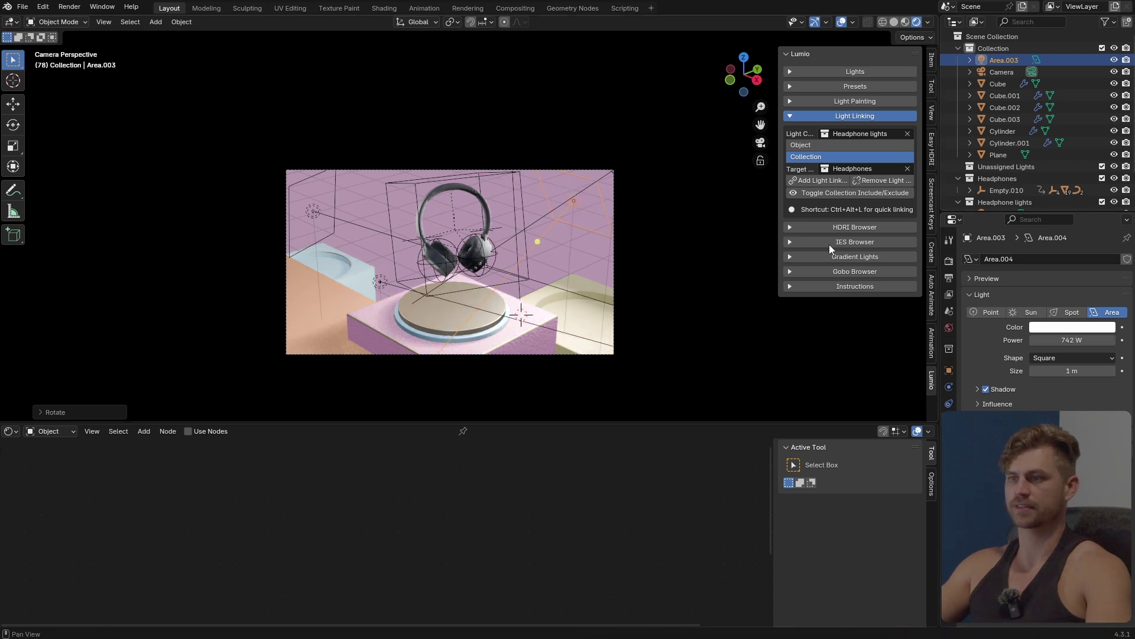
# Reposition the new area light higher above the podium scene and return to the camera view
pyautogui.press('g')
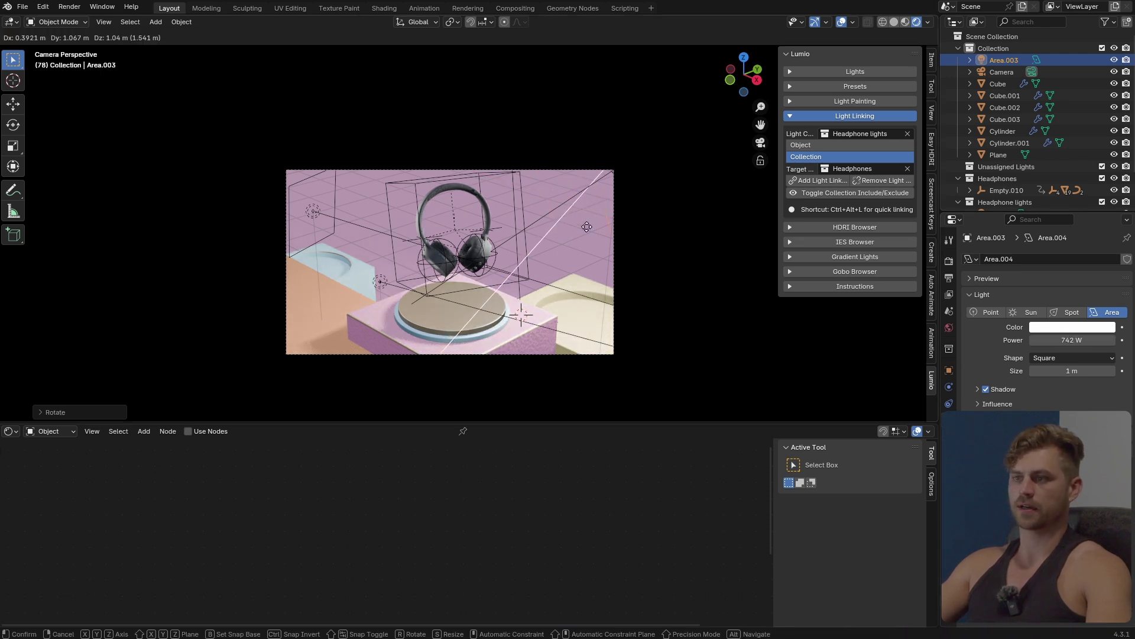
pyautogui.click(407, 331)
pyautogui.scroll(-3, 385, 327)
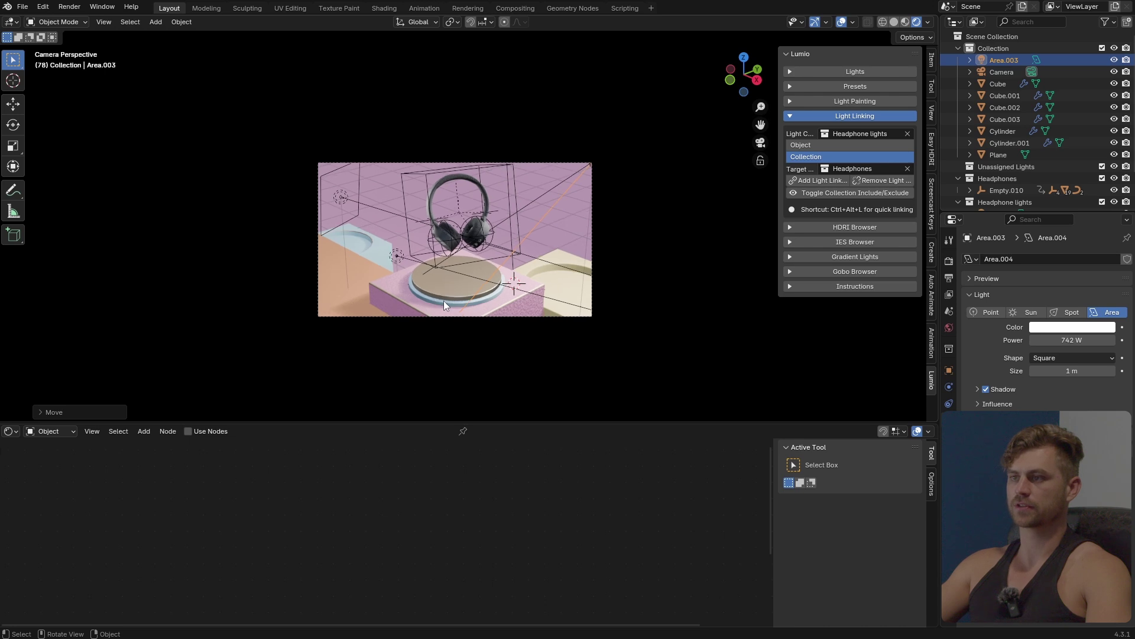
pyautogui.moveTo(444, 301); pyautogui.dragTo(410, 301, button='middle')
pyautogui.press('g')
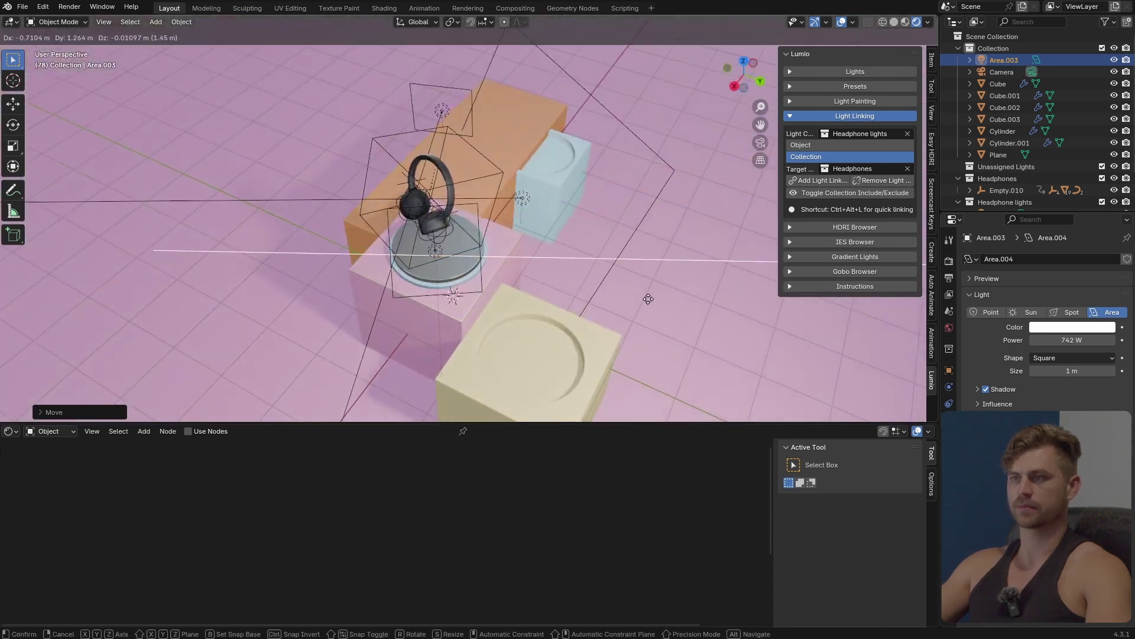
pyautogui.click(440, 244)
pyautogui.scroll(-2, 441, 243)
pyautogui.press('KP_0')
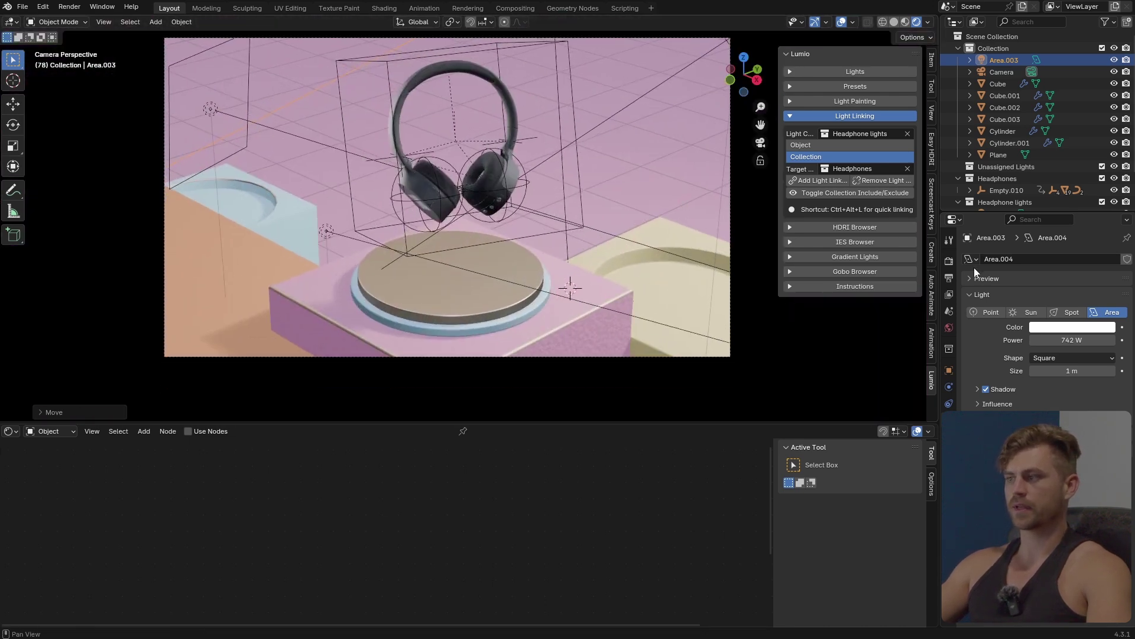
# Set the render engine to Cycles and the device to GPU Compute
pyautogui.click(949, 260)
pyautogui.click(1066, 256)
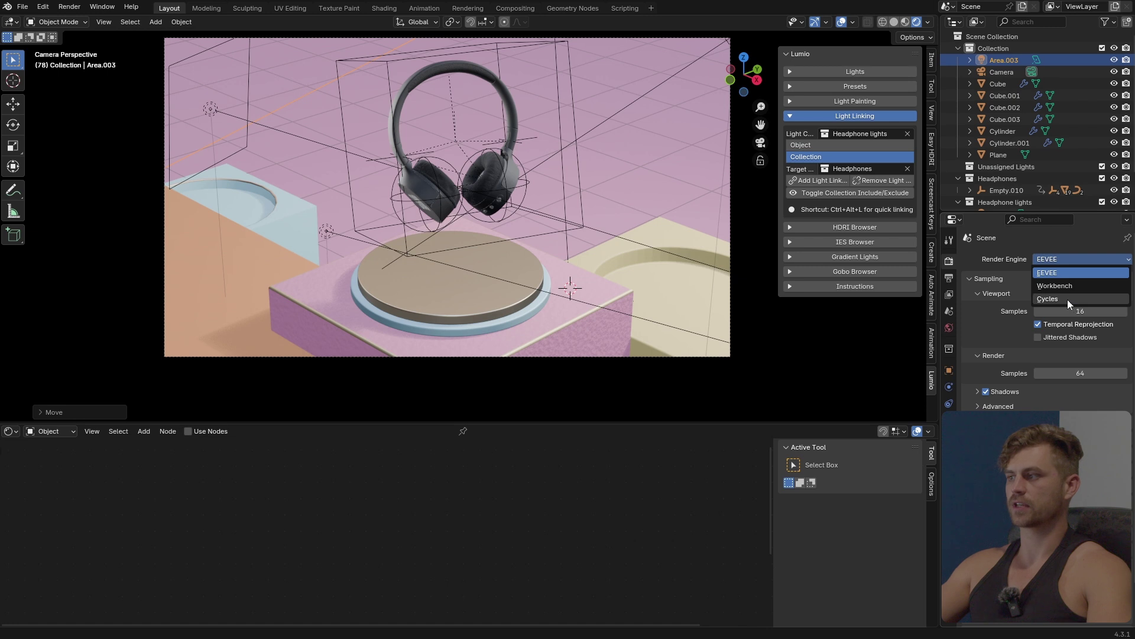
pyautogui.click(1067, 298)
pyautogui.click(1049, 291)
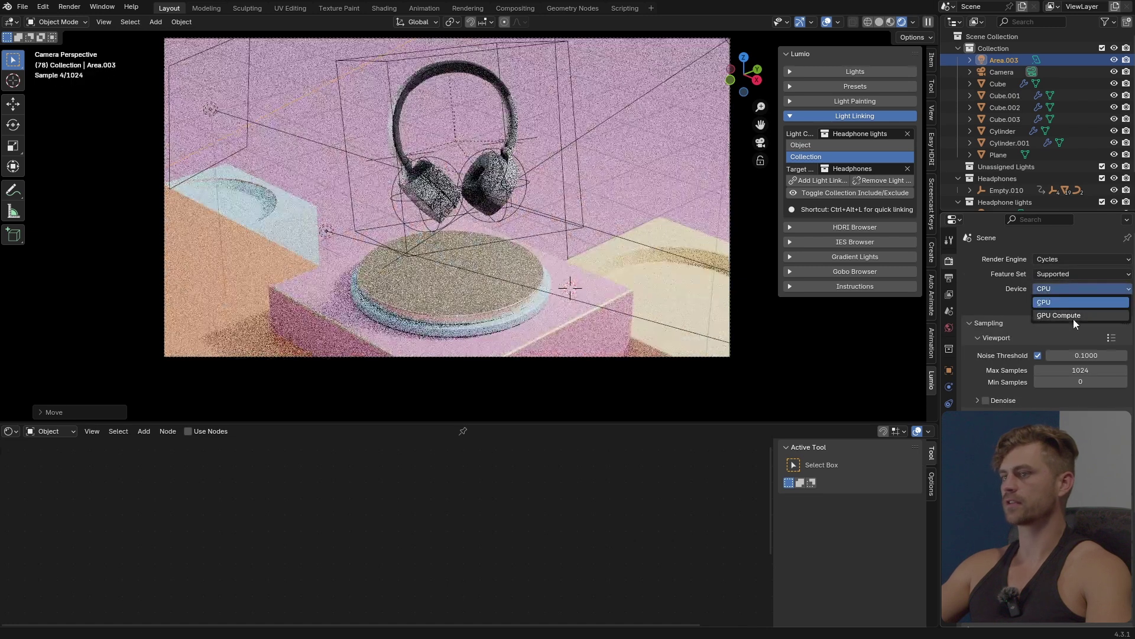
pyautogui.click(1073, 319)
# Hide the viewport overlays for a clean camera preview, fit the camera frame in view, and save the file
pyautogui.click(517, 209)
pyautogui.click(826, 23)
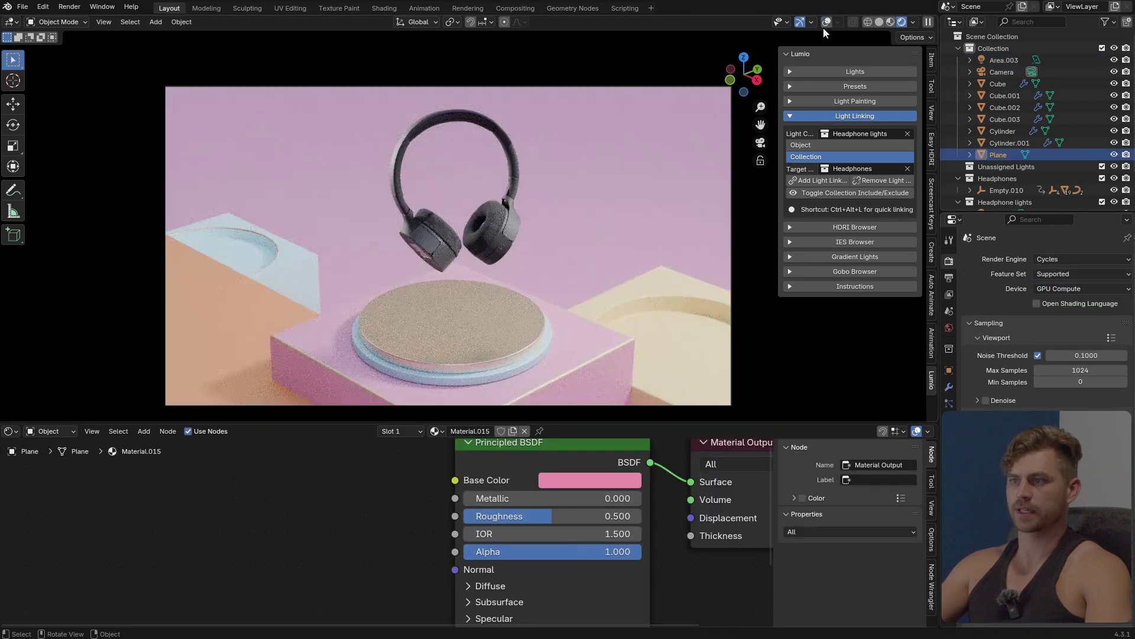
pyautogui.press('Home')
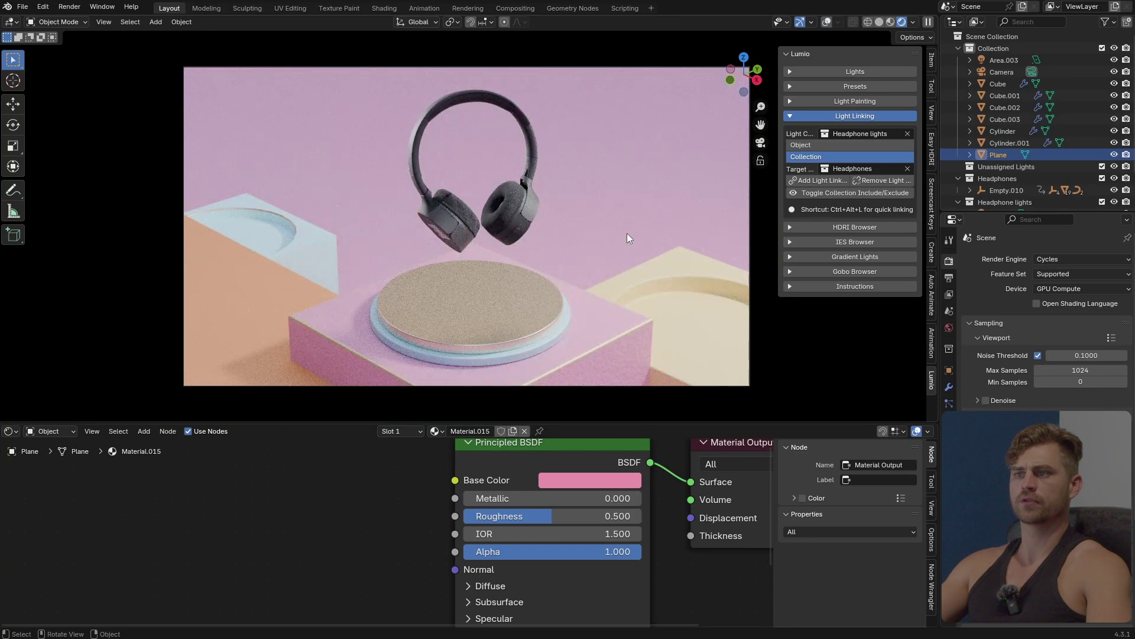
pyautogui.hotkey('ctrl', 's')
pyautogui.scroll(-1, 487, 292)
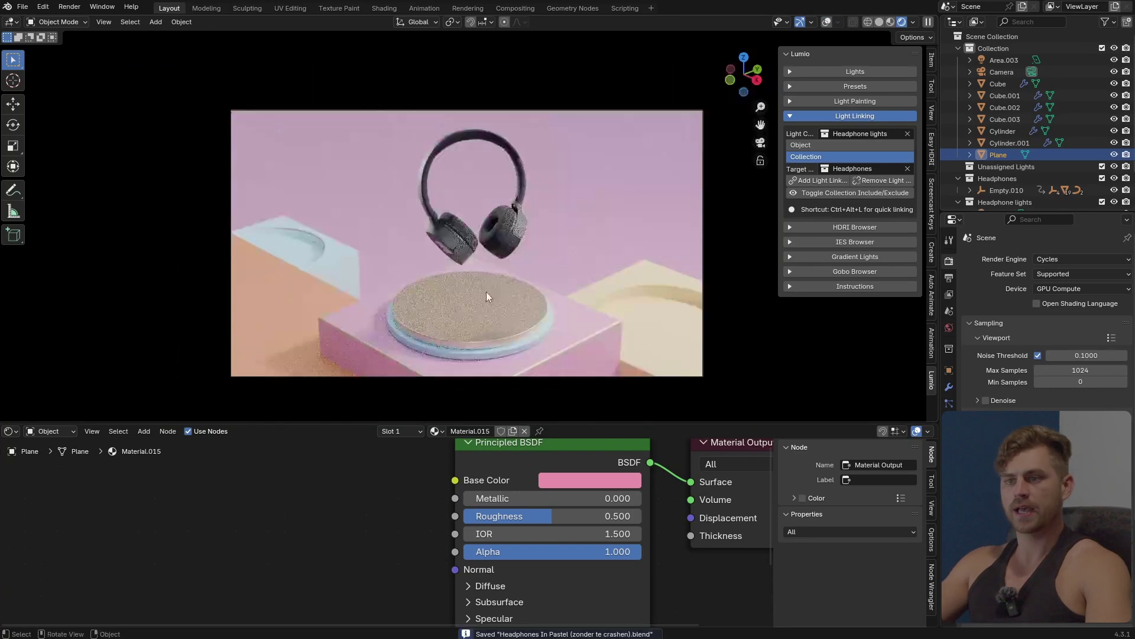
# Turn the shader editor area into a Timeline and show the viewport overlays again
pyautogui.click(8, 431)
pyautogui.click(177, 478)
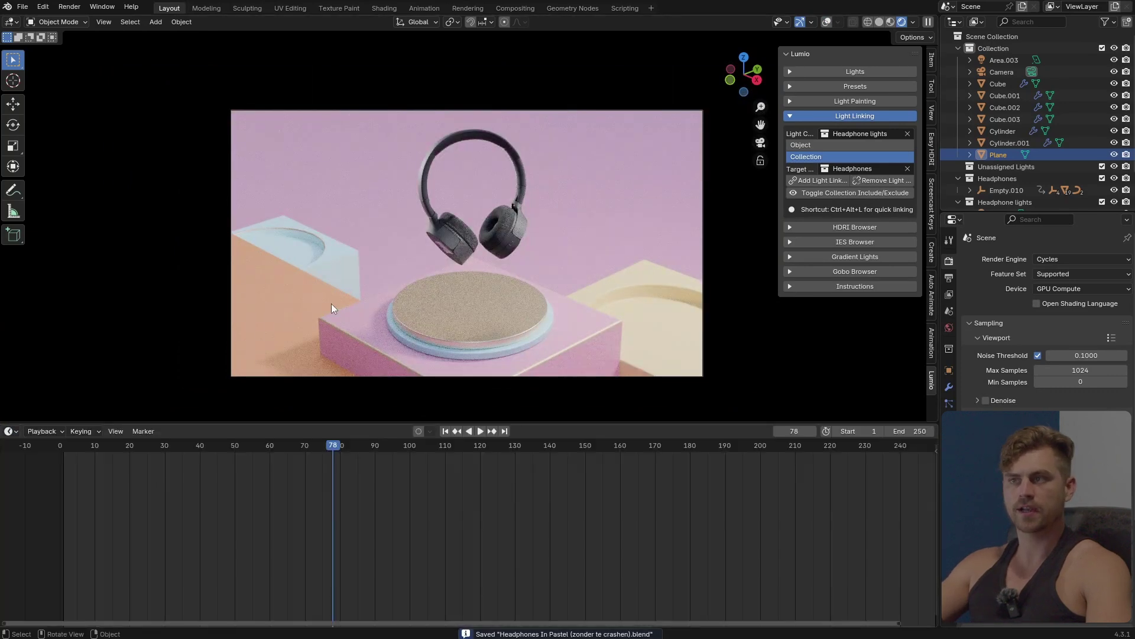
pyautogui.click(826, 22)
# Save the file with the camera selected and insert a camera keyframe at frame 72
pyautogui.click(640, 111)
pyautogui.hotkey('ctrl', 's')
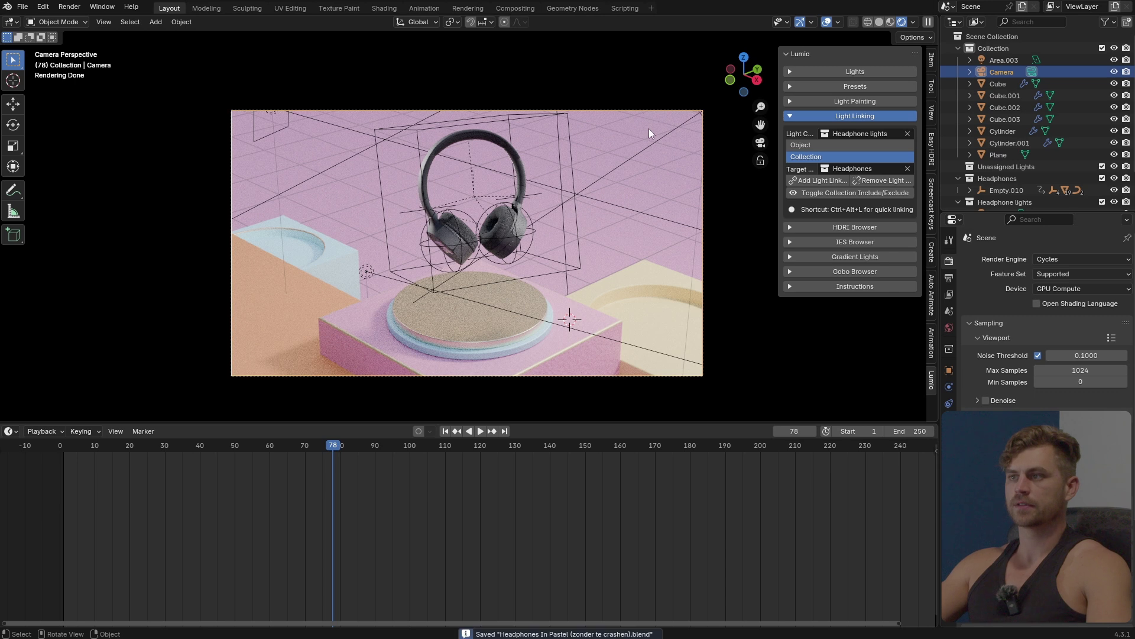
pyautogui.click(313, 450)
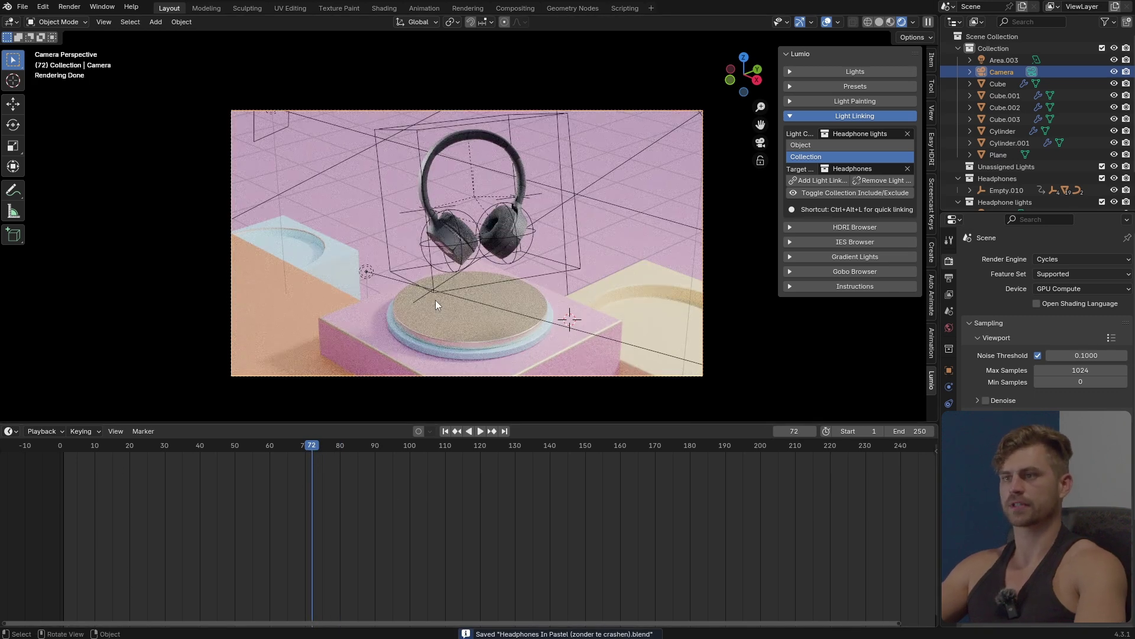
pyautogui.press('i')
# At frame 1, move the camera closer to the headphones along its local Z, lower it along global Z, and keyframe it
pyautogui.click(64, 446)
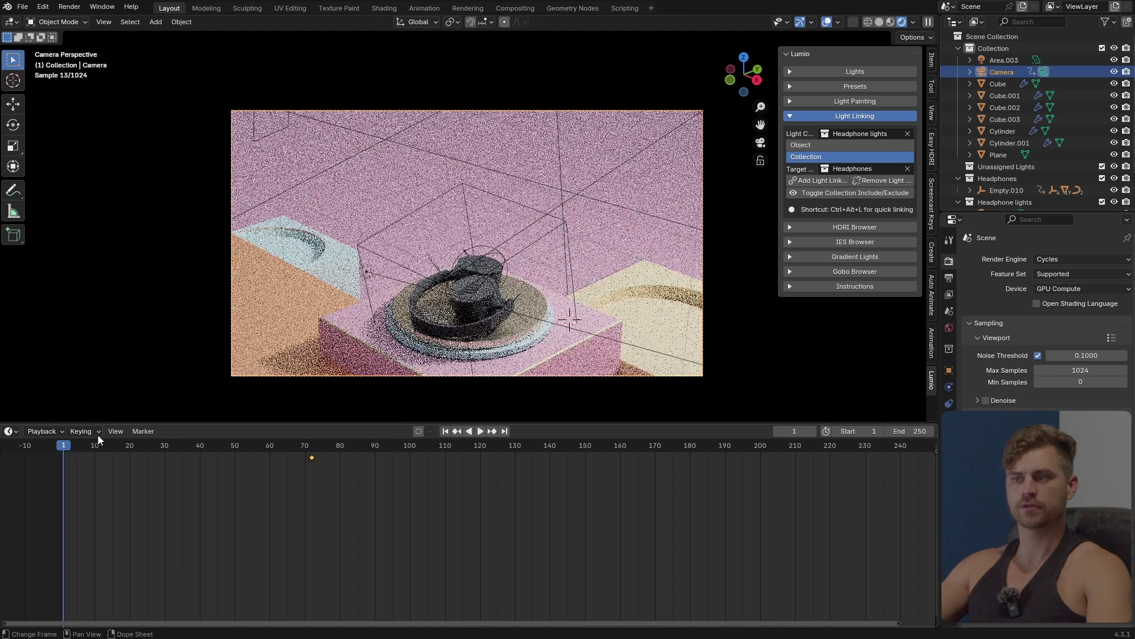
pyautogui.press('g')
pyautogui.press('z')
pyautogui.press('z')
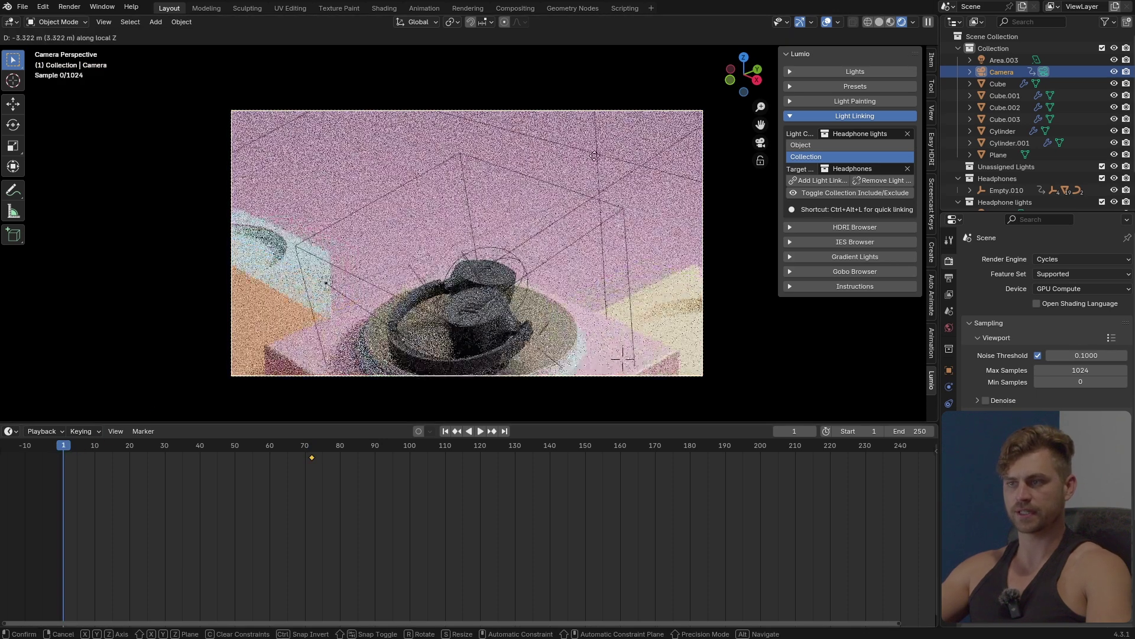
pyautogui.click(627, 355)
pyautogui.press('g')
pyautogui.press('z')
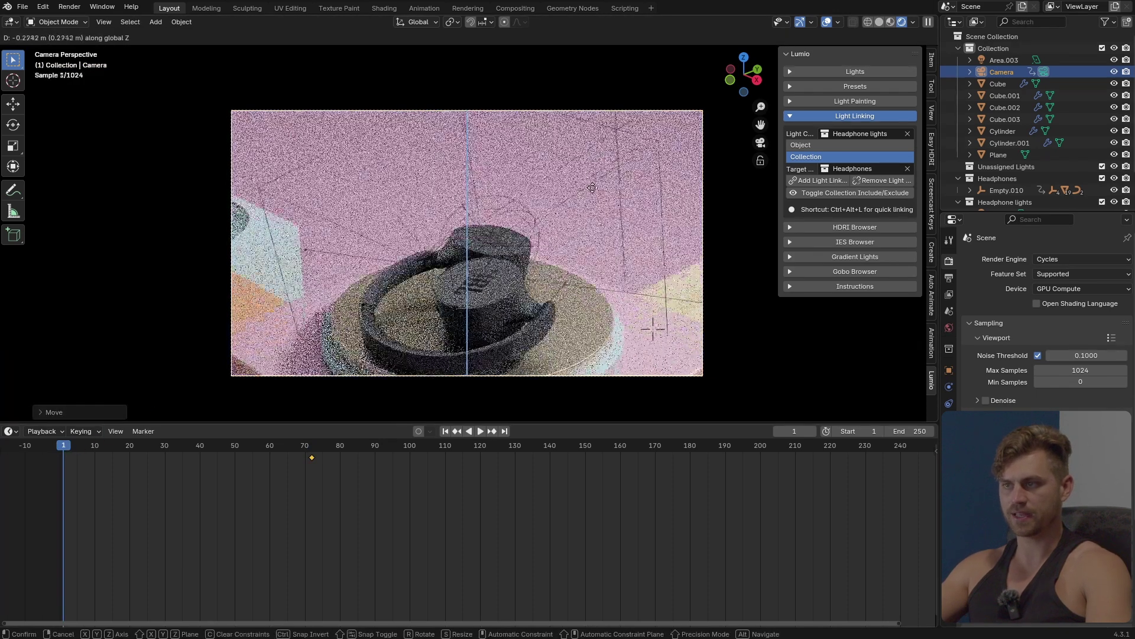
pyautogui.click(592, 202)
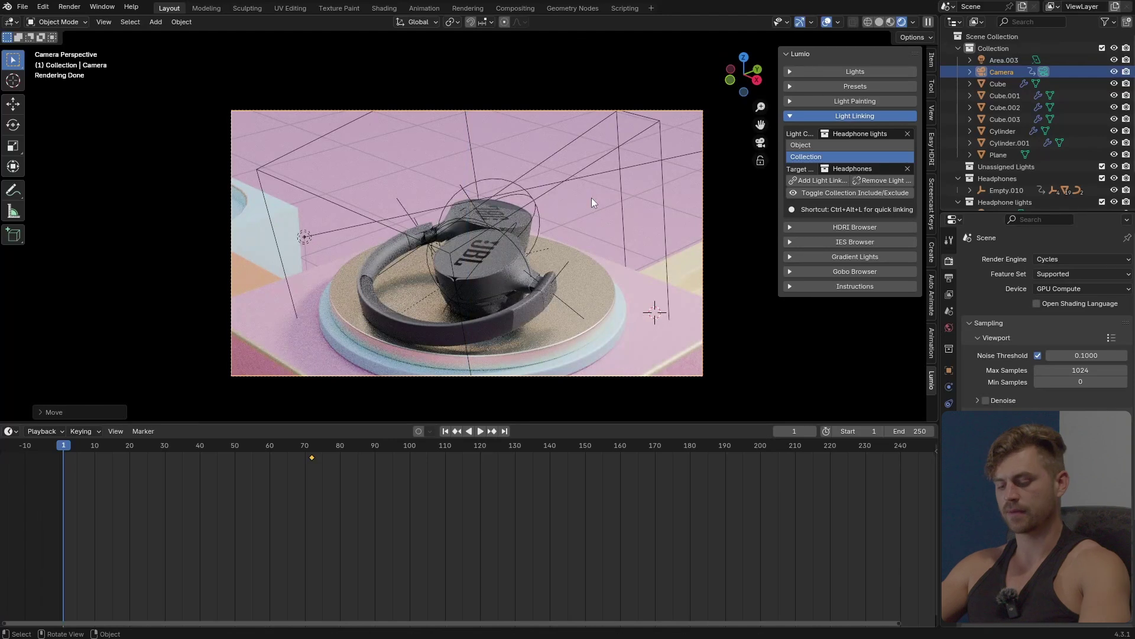
pyautogui.press('i')
# Switch the Timeline to the Graph Editor, select and frame all camera keyframes, and expand the Object Transforms channels
pyautogui.click(11, 431)
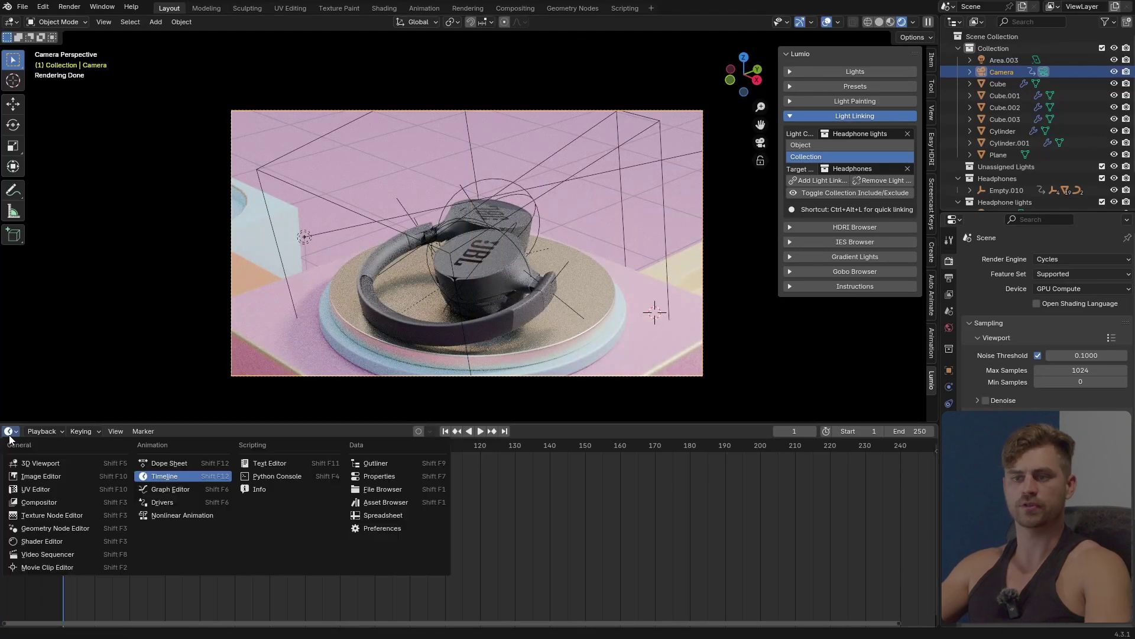
pyautogui.click(175, 493)
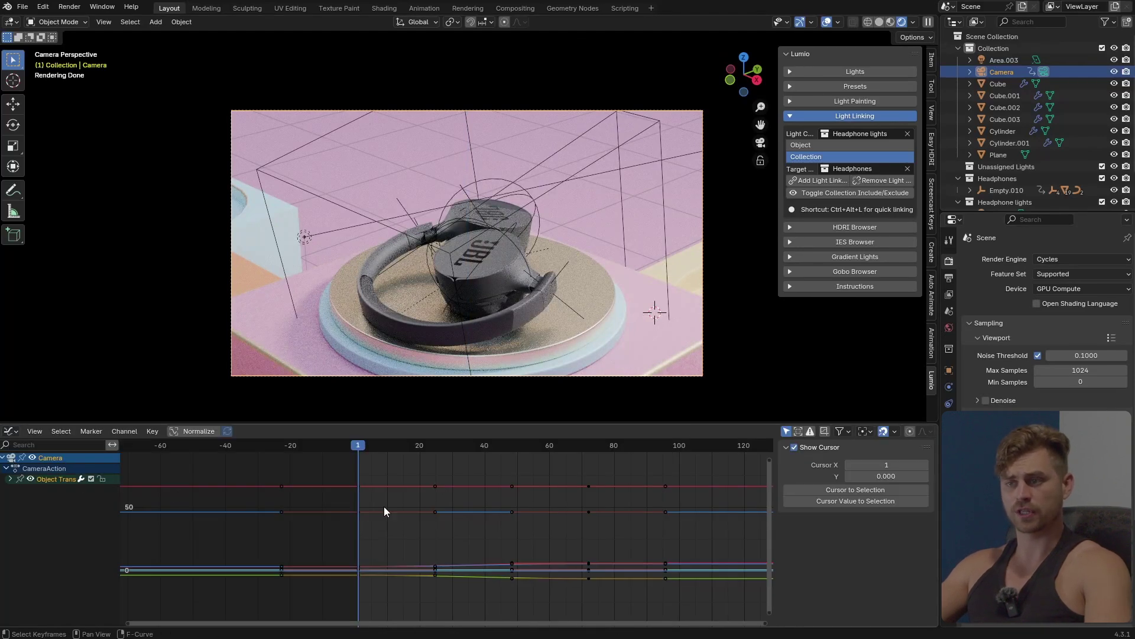
pyautogui.press('a')
pyautogui.press('Home')
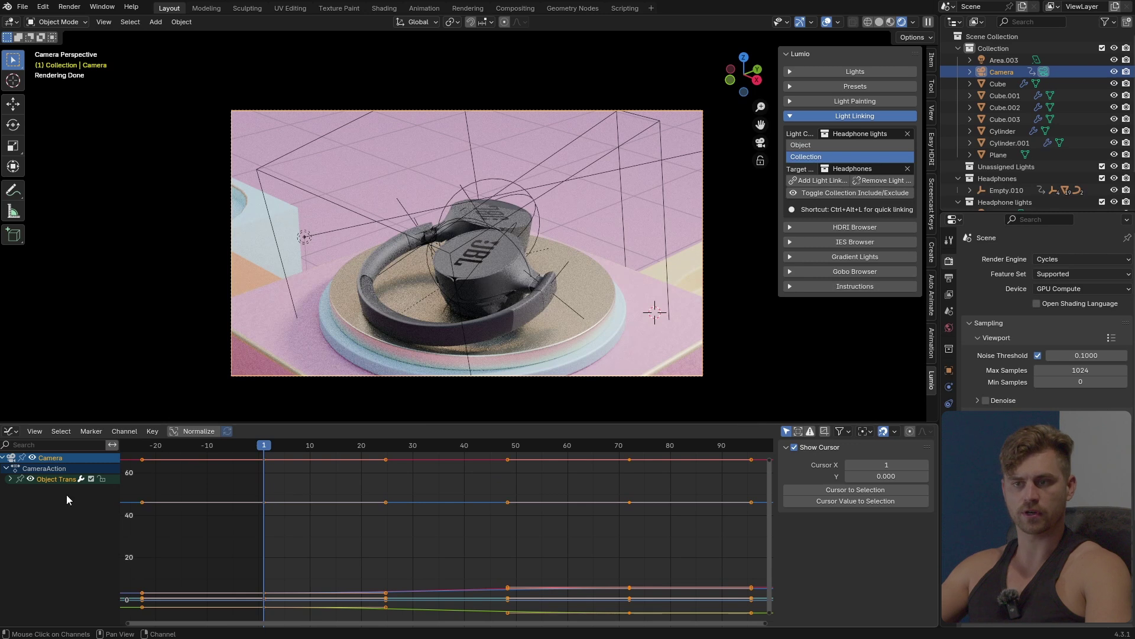
pyautogui.click(10, 479)
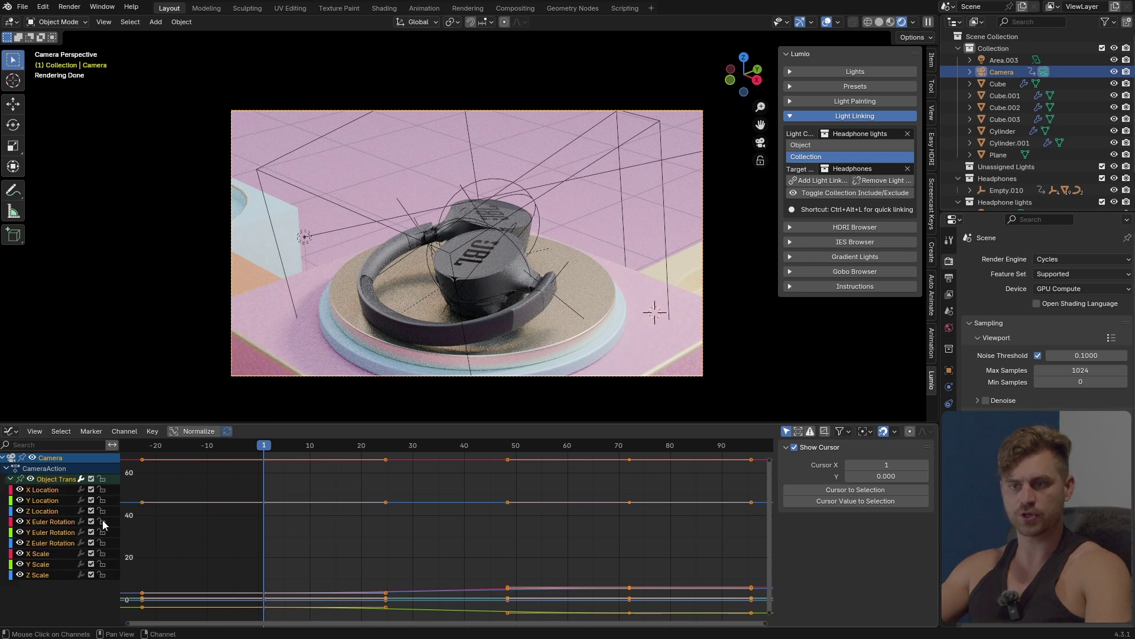
# Lock the camera's Euler rotation and scale channels, select the X, Y and Z Location channels, and frame their curves
pyautogui.moveTo(101, 522); pyautogui.dragTo(103, 575)
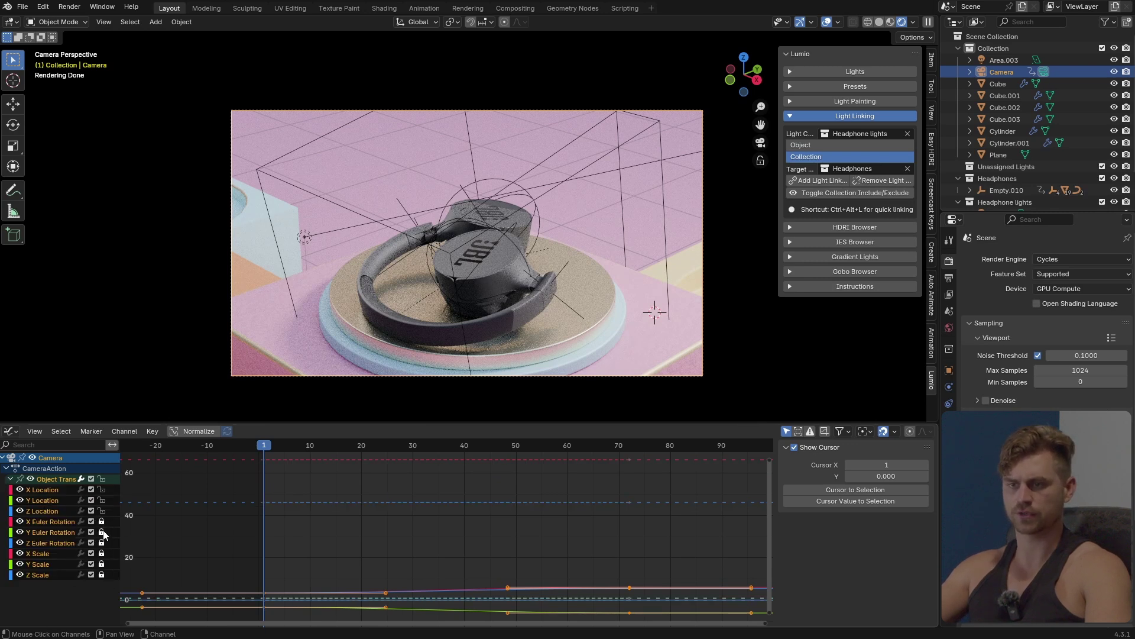
pyautogui.click(51, 492)
pyautogui.keyDown('shift'); pyautogui.click(53, 510); pyautogui.keyUp('shift')
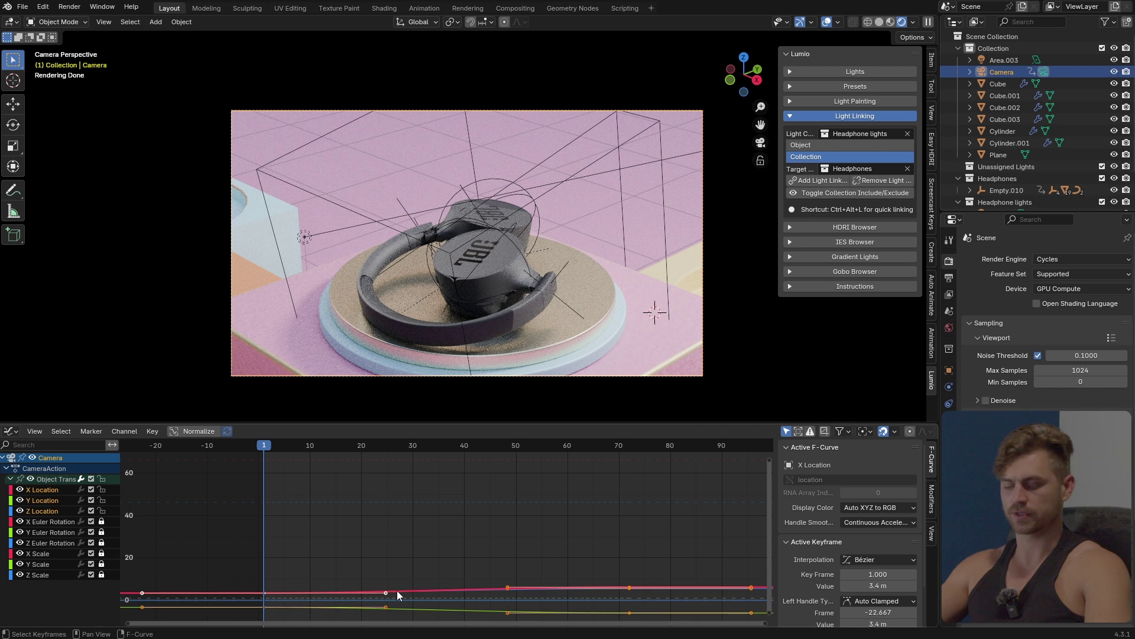
pyautogui.press('KP_Decimal')
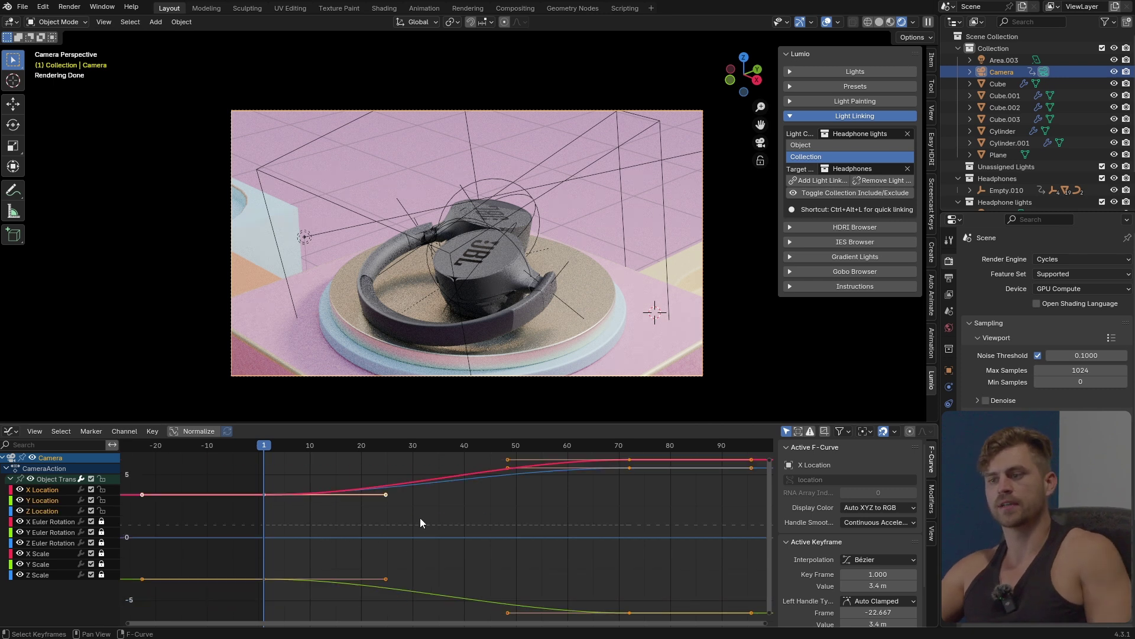
# Scale the location curves' handles at frame 1 along Y for a steeper start, preview the camera move, and go back to frame 2
pyautogui.press('s')
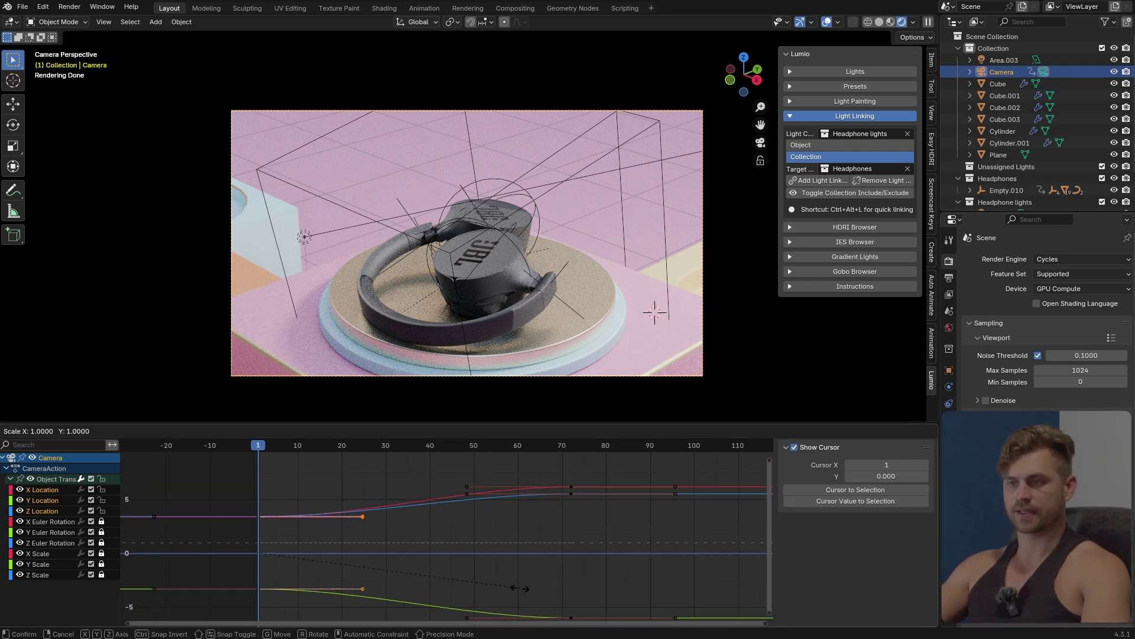
pyautogui.press('y')
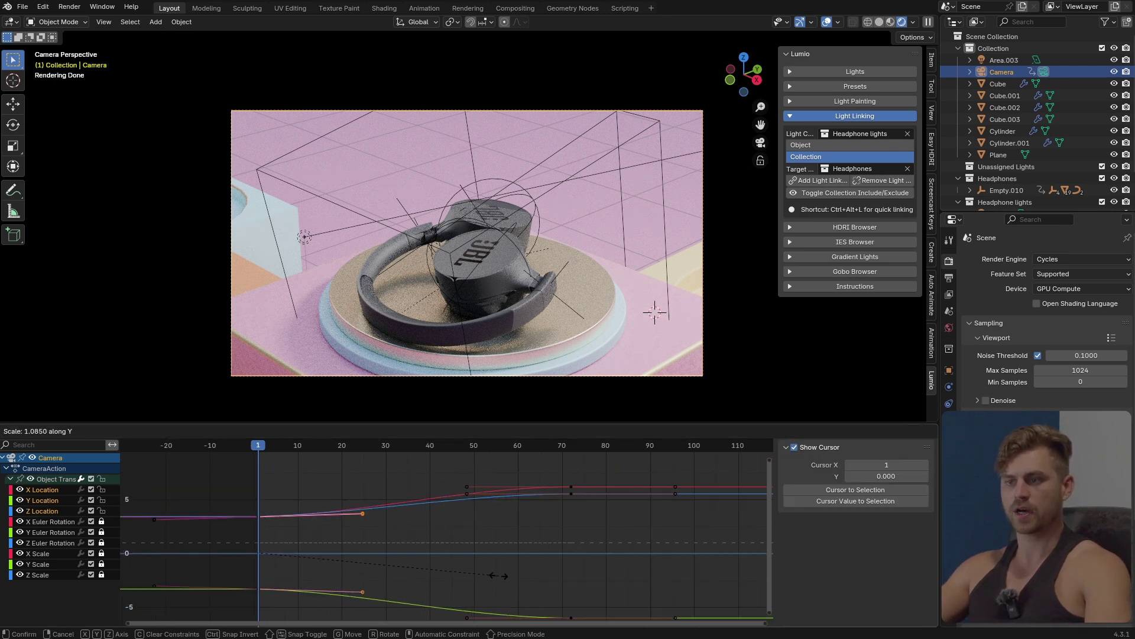
pyautogui.click(608, 592)
pyautogui.press('space')
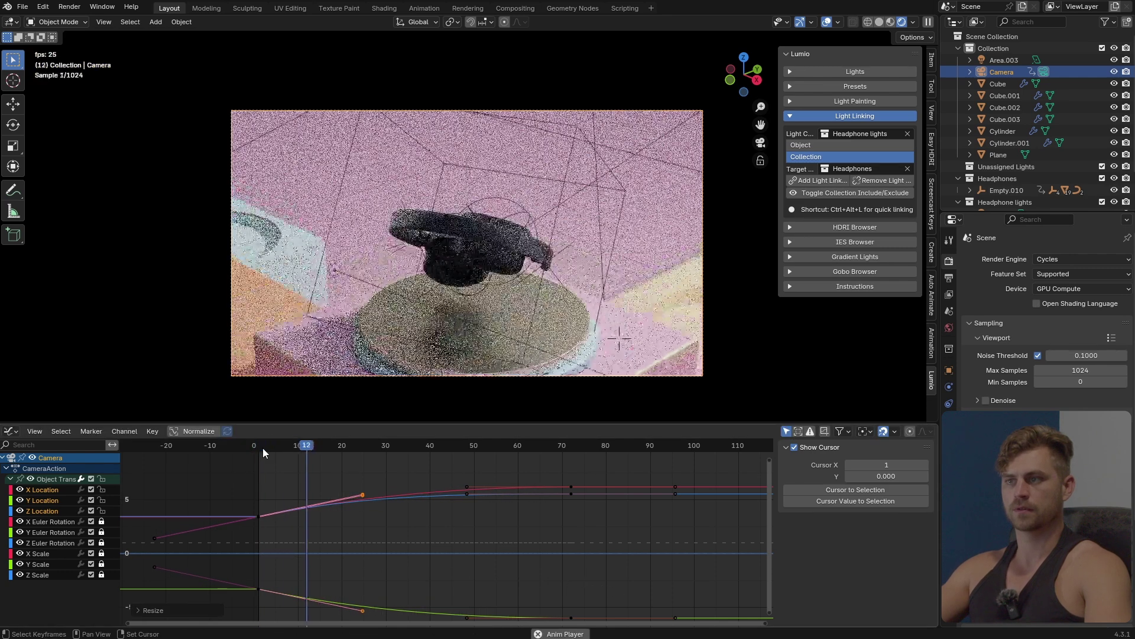
pyautogui.press('space')
pyautogui.click(262, 447)
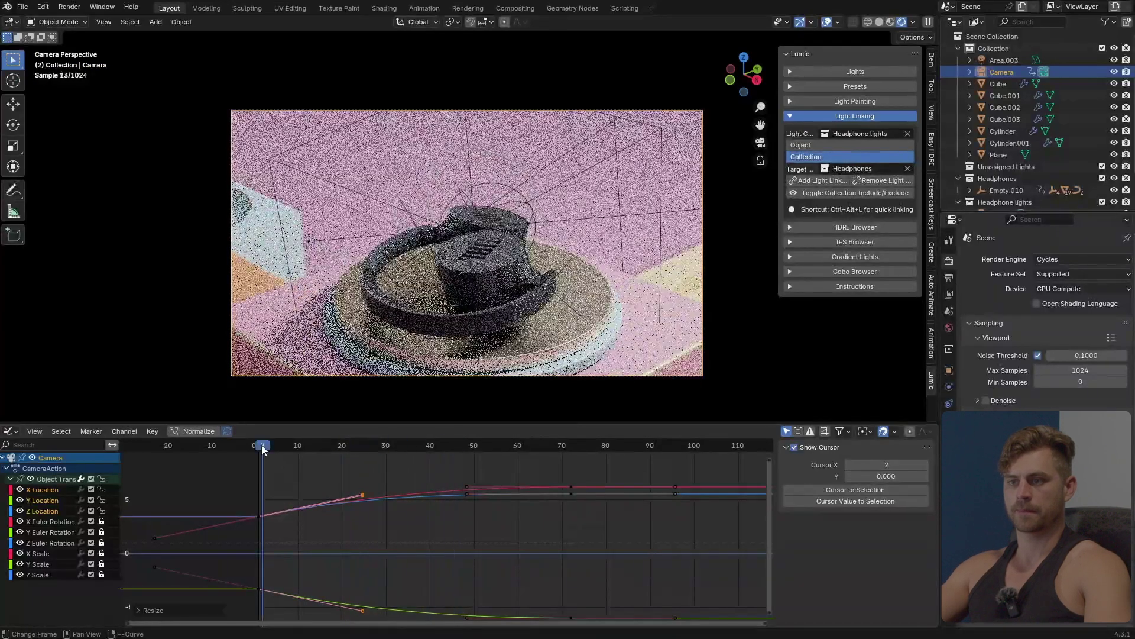